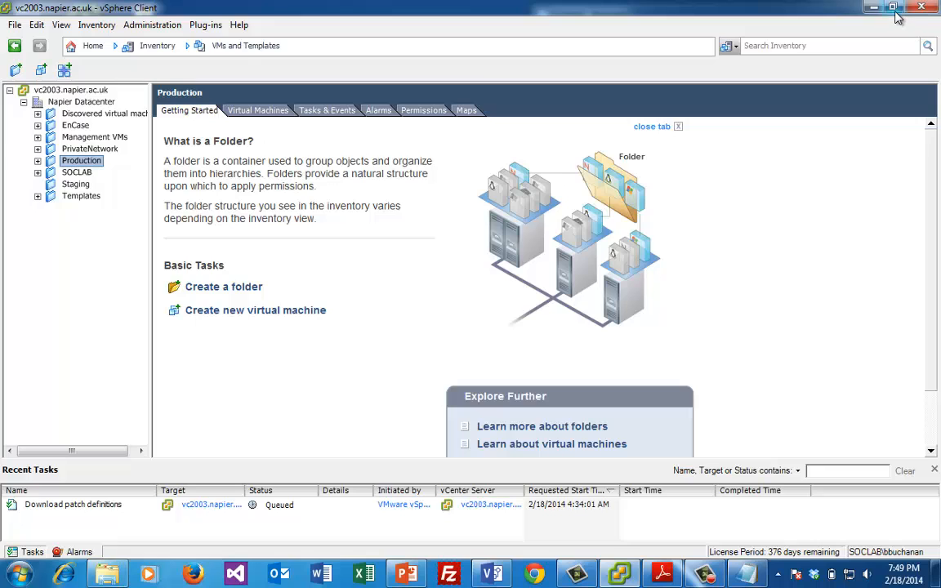
Resize the client window and select 001_vyatta under Production > SoC_lab > firewalls
{"action": "left_click_drag", "start_coordinate": [804, 8], "coordinate": [252, 97]}
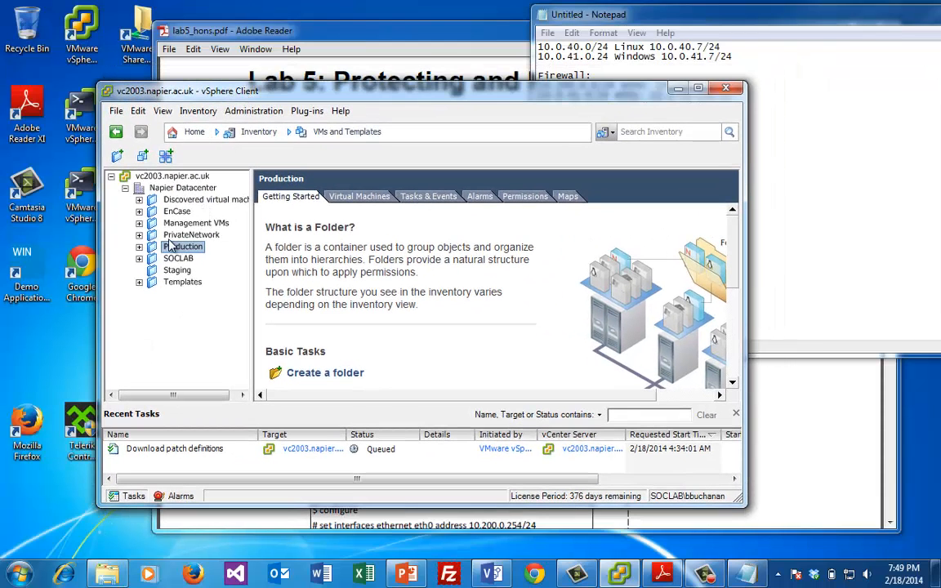
{"action": "left_click", "coordinate": [194, 132]}
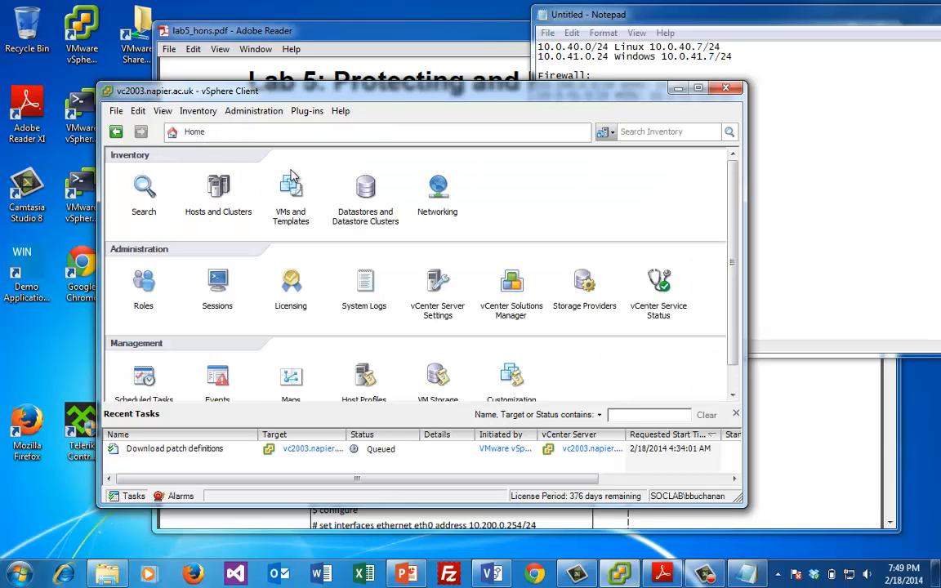
{"action": "left_click", "coordinate": [290, 185]}
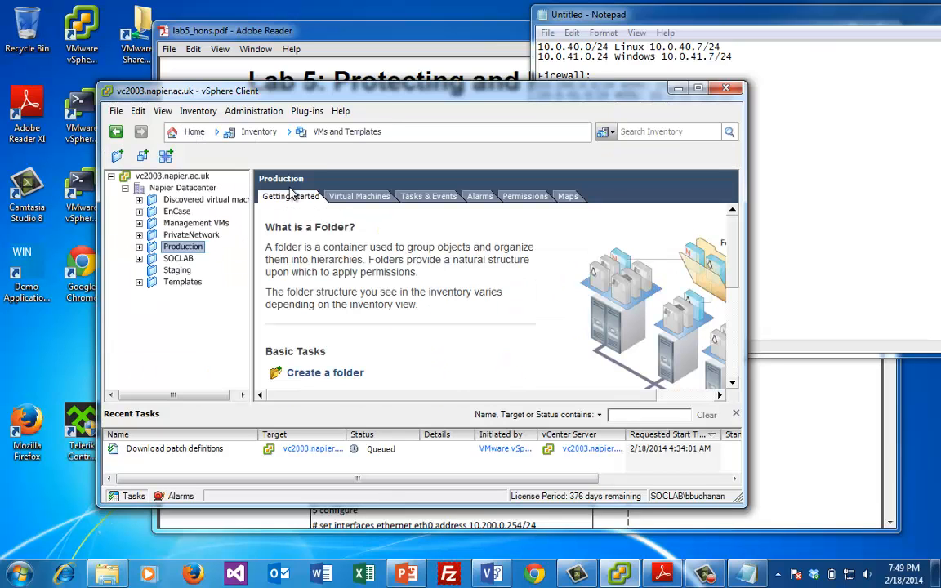
{"action": "left_click", "coordinate": [139, 248]}
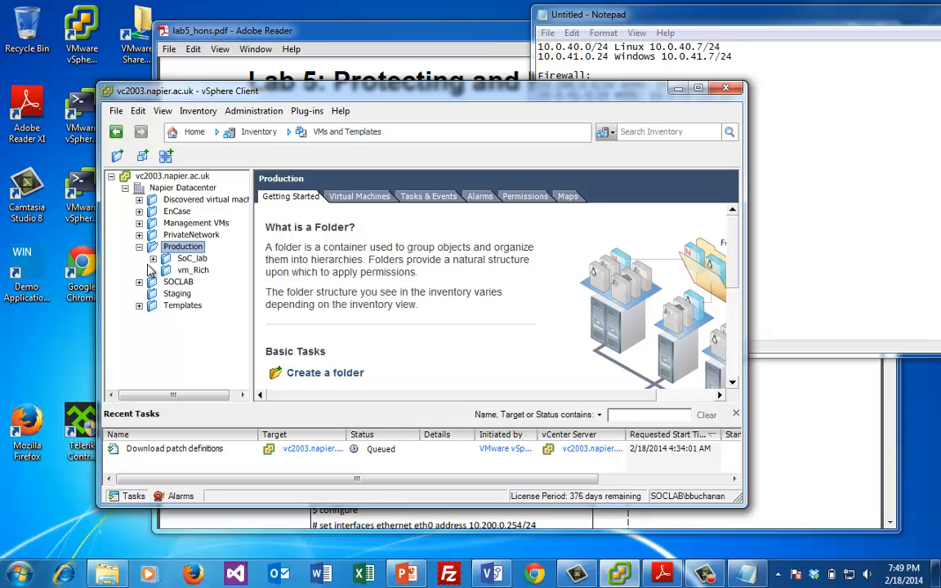
{"action": "left_click", "coordinate": [152, 259]}
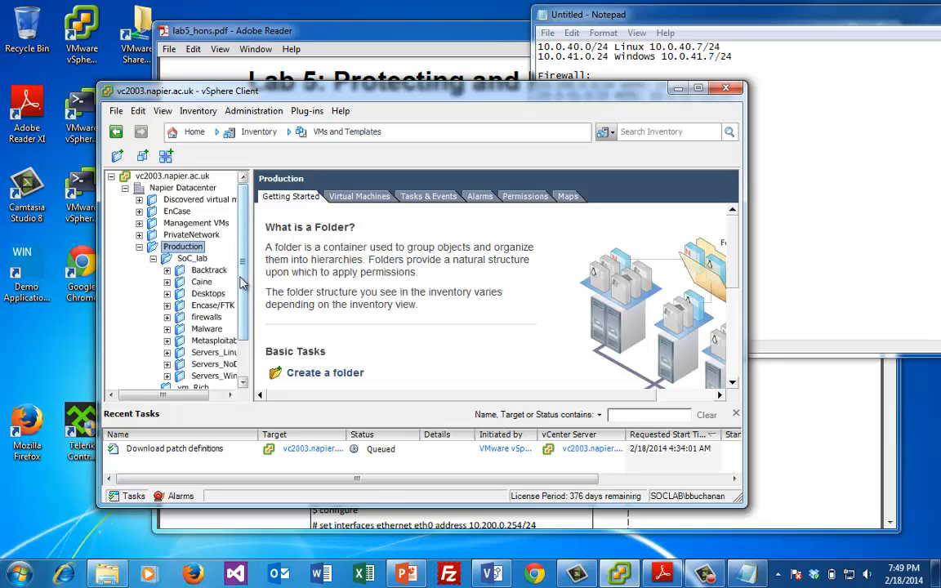
{"action": "scroll", "coordinate": [214, 315], "scroll_direction": "down", "scroll_amount": 2}
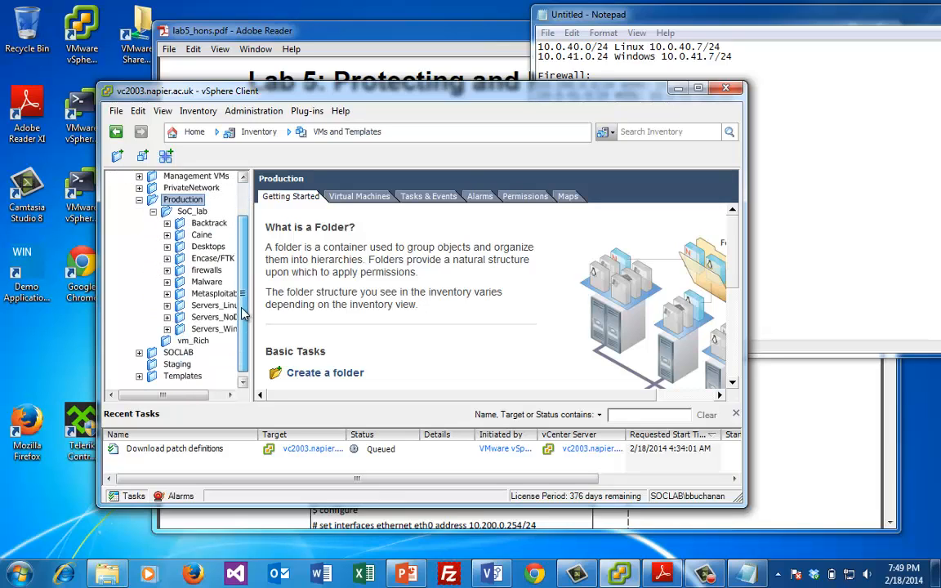
{"action": "double_click", "coordinate": [207, 273]}
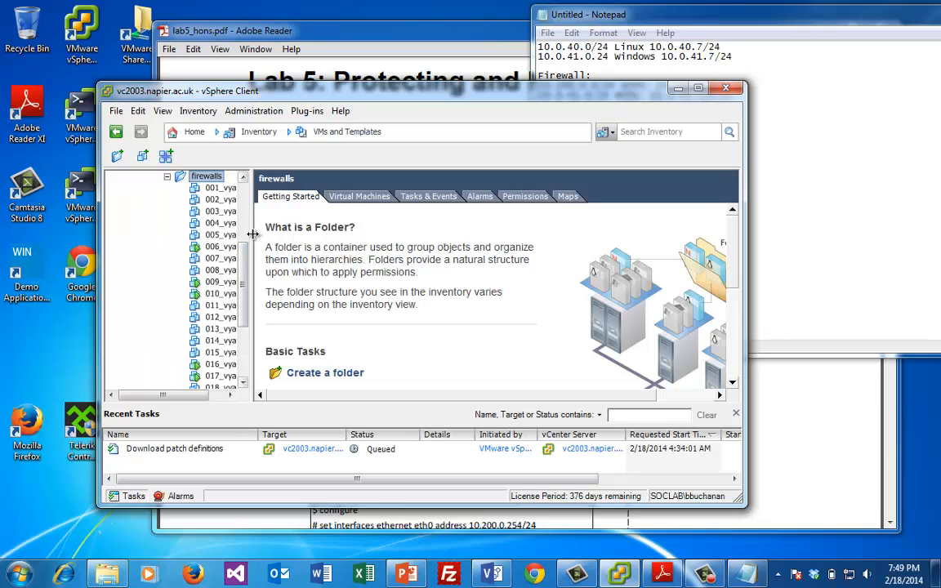
{"action": "left_click", "coordinate": [219, 188]}
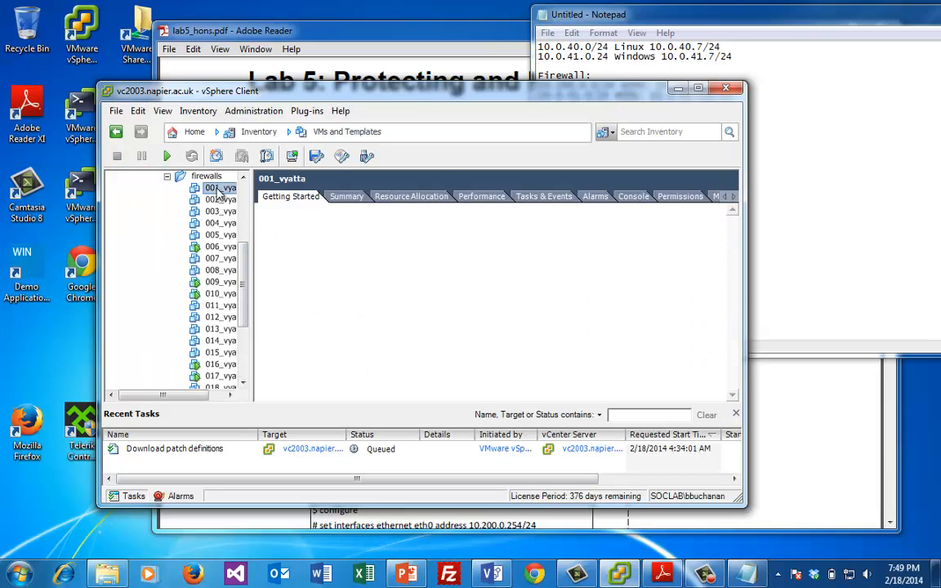
Power on 001_vyatta and expand the Servers_NoDHCP folder
{"action": "right_click", "coordinate": [219, 188]}
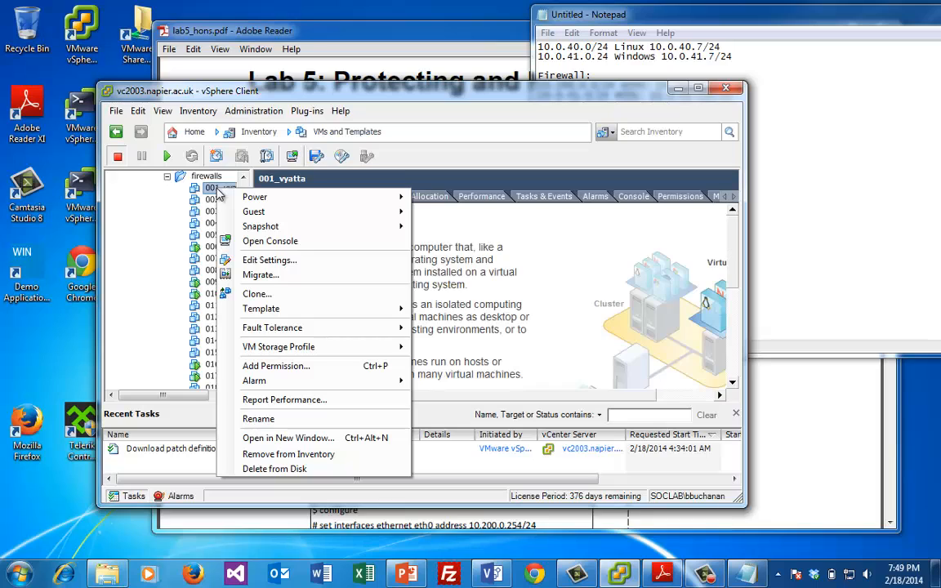
{"action": "mouse_move", "coordinate": [259, 198]}
{"action": "left_click", "coordinate": [423, 177]}
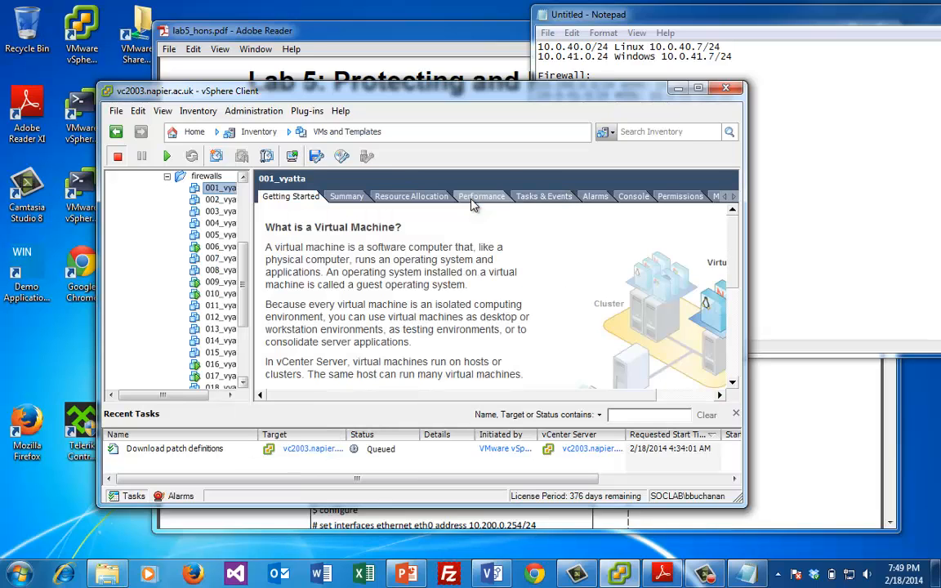
{"action": "scroll", "coordinate": [210, 317], "scroll_direction": "down", "scroll_amount": 3}
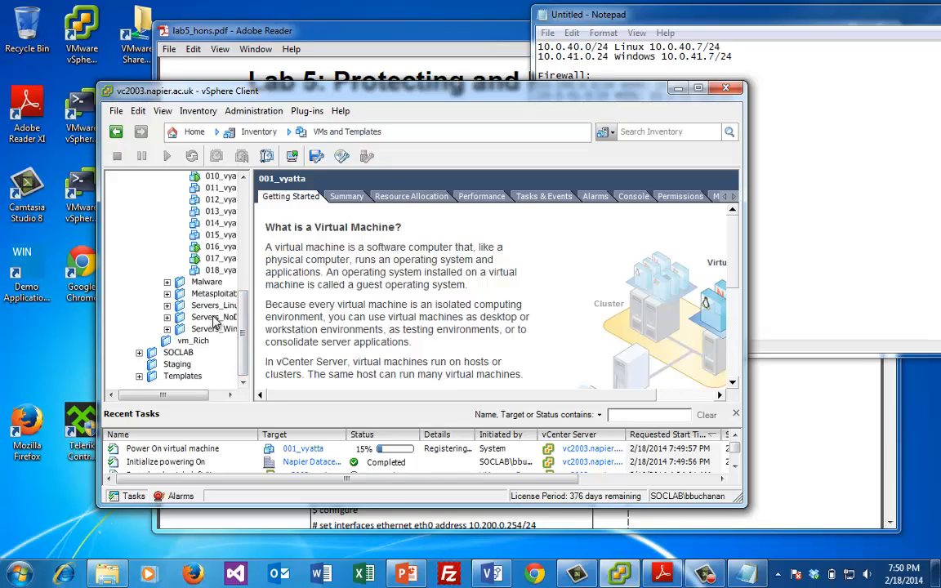
{"action": "left_click", "coordinate": [214, 318]}
{"action": "double_click", "coordinate": [214, 318]}
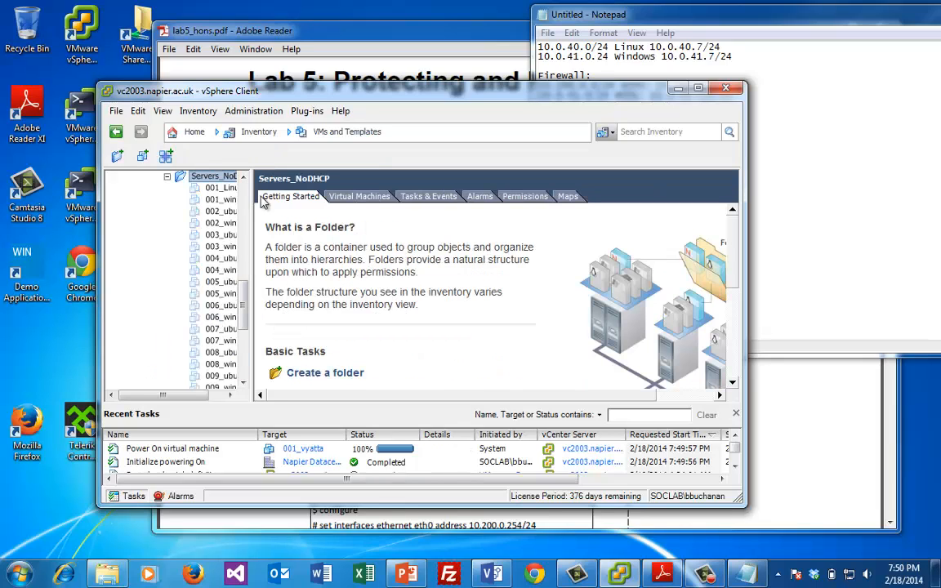
Power on the 001_Linux and 001_win2003 virtual machines
{"action": "left_click", "coordinate": [223, 189]}
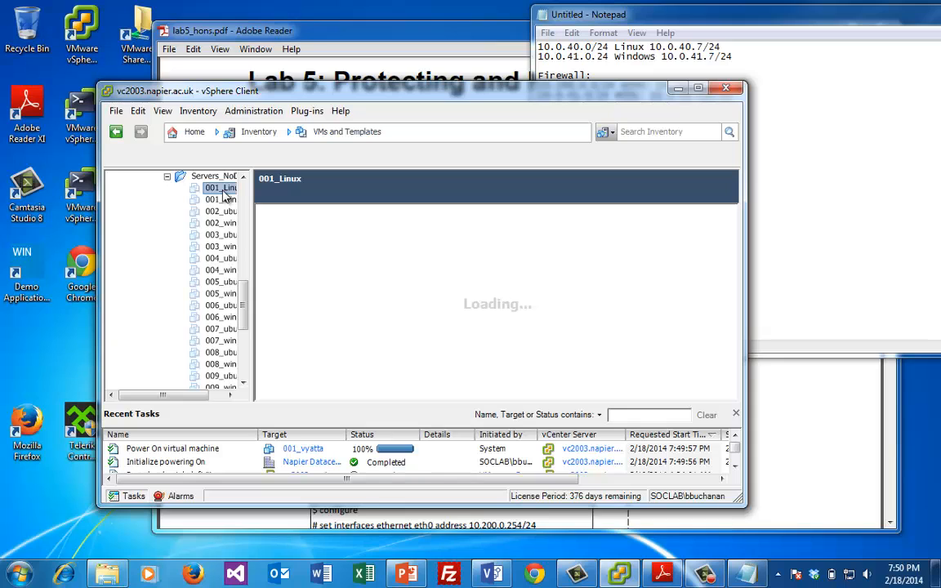
{"action": "right_click", "coordinate": [223, 195]}
{"action": "mouse_move", "coordinate": [245, 200]}
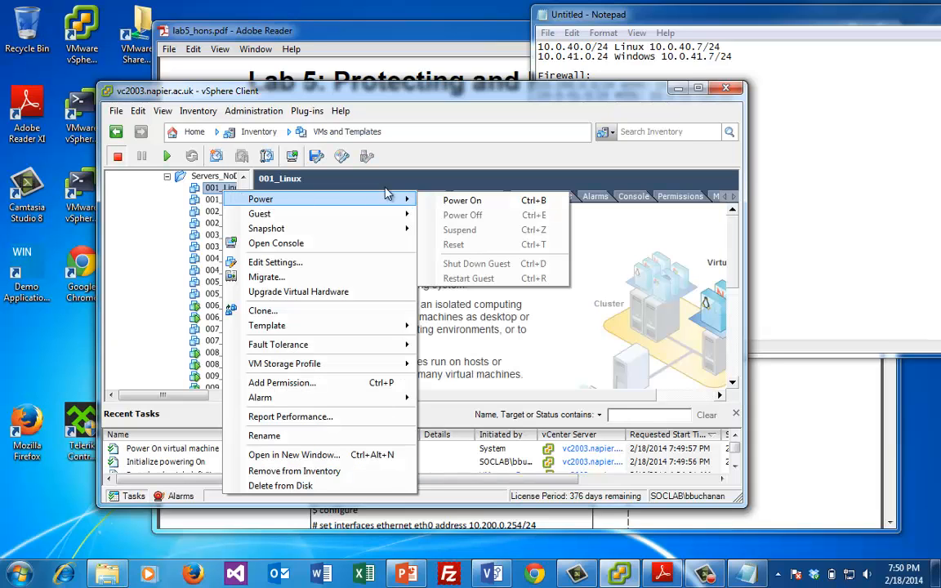
{"action": "left_click", "coordinate": [448, 201]}
{"action": "left_click", "coordinate": [217, 201]}
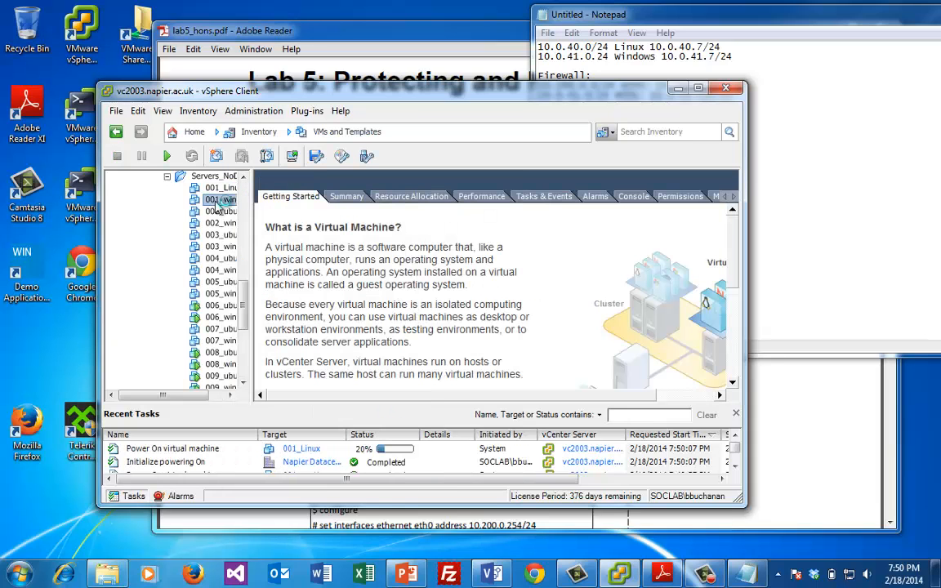
{"action": "right_click", "coordinate": [216, 206]}
{"action": "mouse_move", "coordinate": [253, 210]}
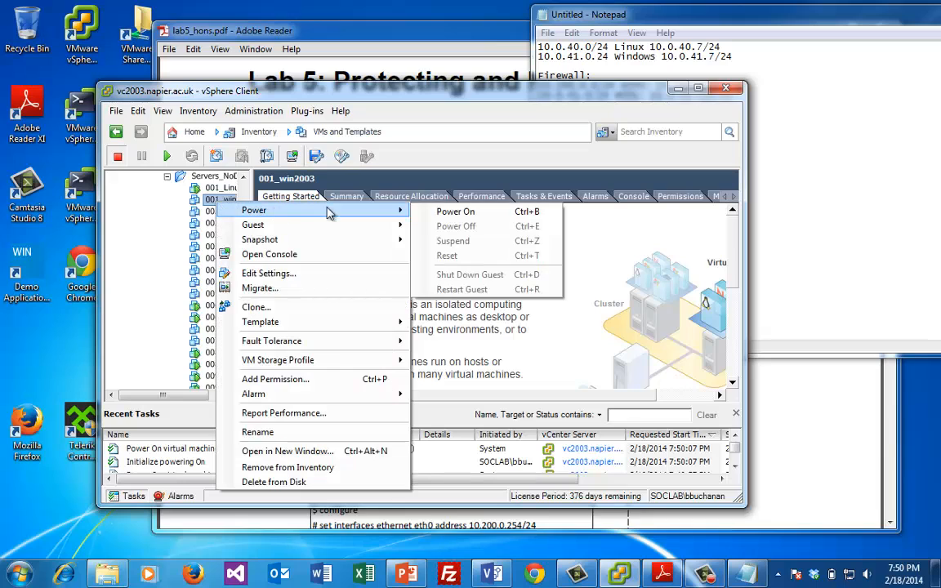
{"action": "left_click", "coordinate": [452, 213]}
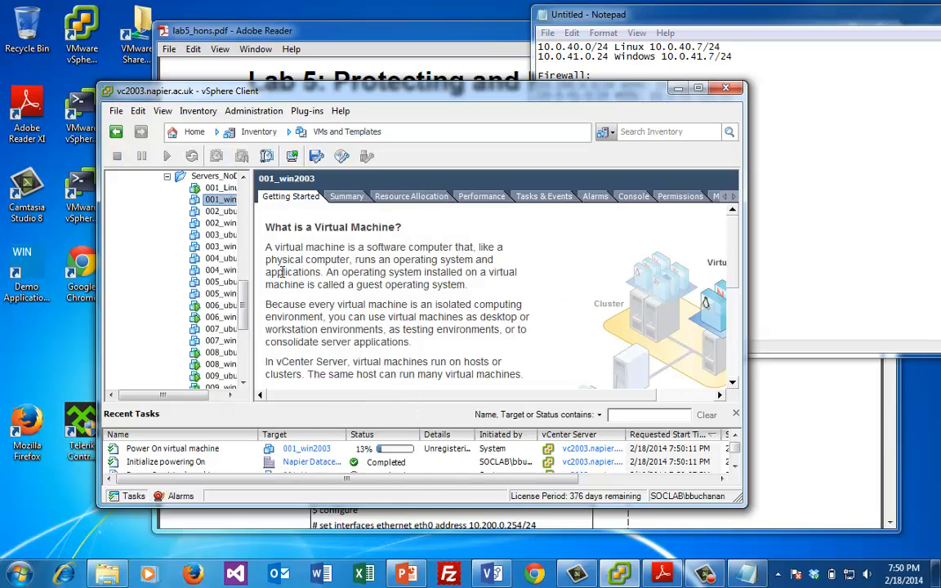
{"action": "left_click_drag", "start_coordinate": [241, 298], "coordinate": [241, 229]}
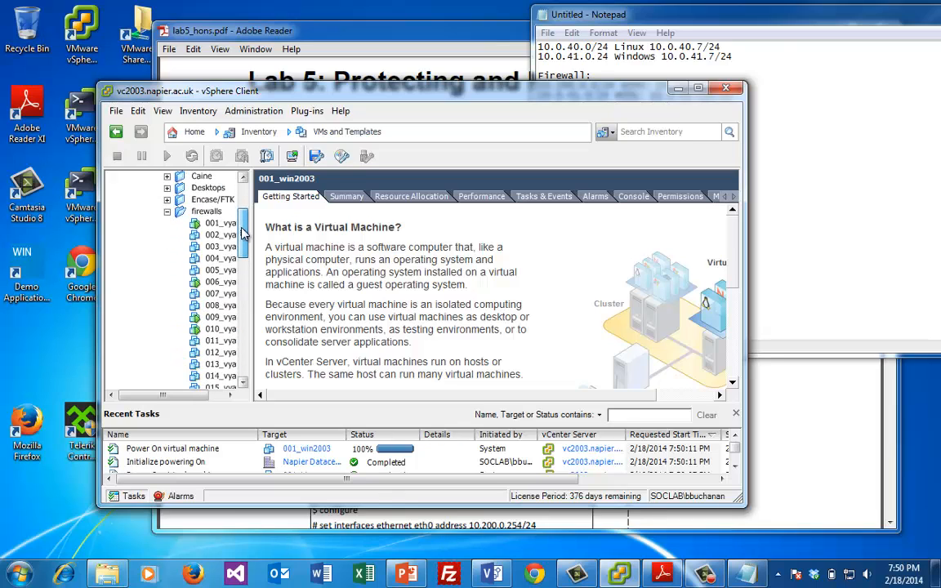
{"action": "right_click", "coordinate": [225, 224]}
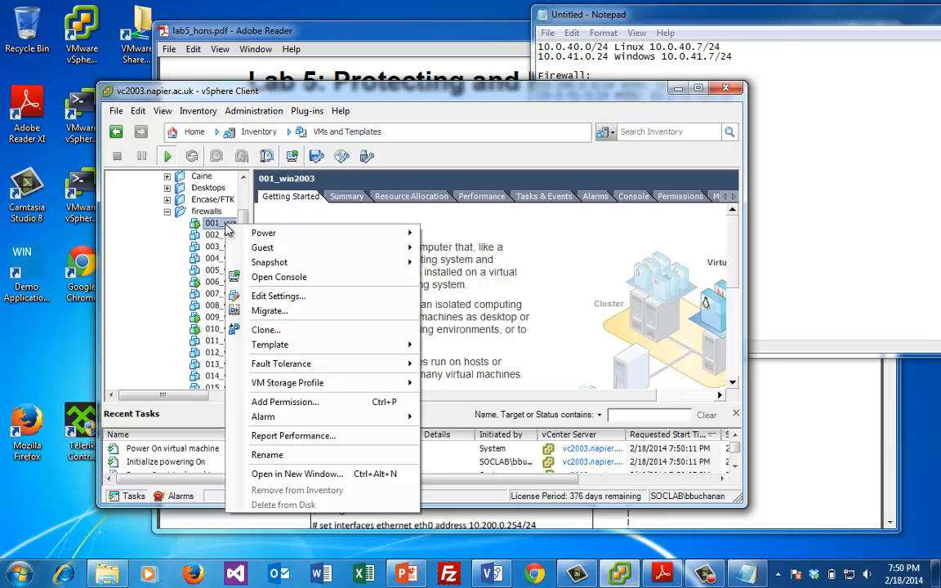
Open the 001_vyatta console and move it to the top-left corner
{"action": "left_click", "coordinate": [282, 277]}
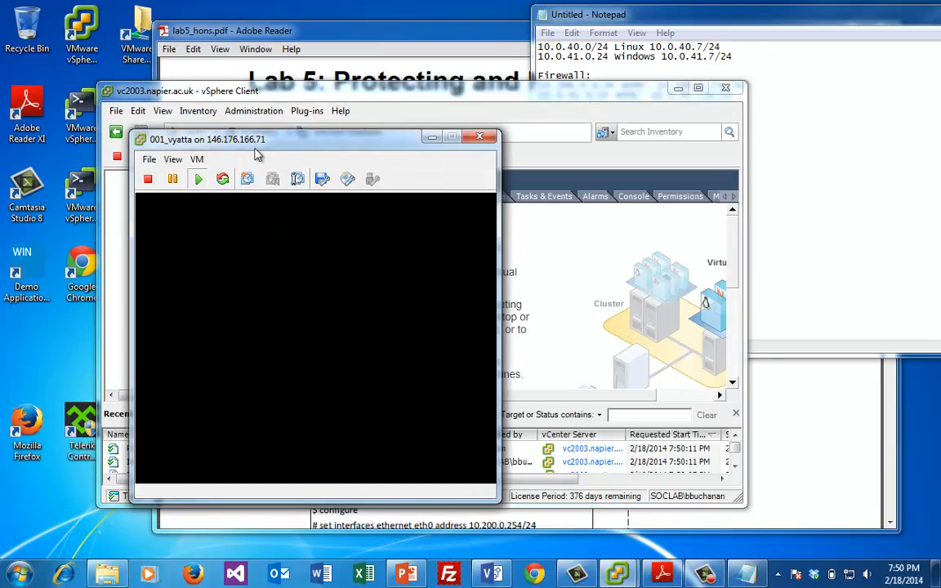
{"action": "left_click_drag", "start_coordinate": [256, 145], "coordinate": [121, 18]}
{"action": "left_click_drag", "start_coordinate": [430, 80], "coordinate": [532, 78]}
{"action": "scroll", "coordinate": [335, 259], "scroll_direction": "down", "scroll_amount": 6}
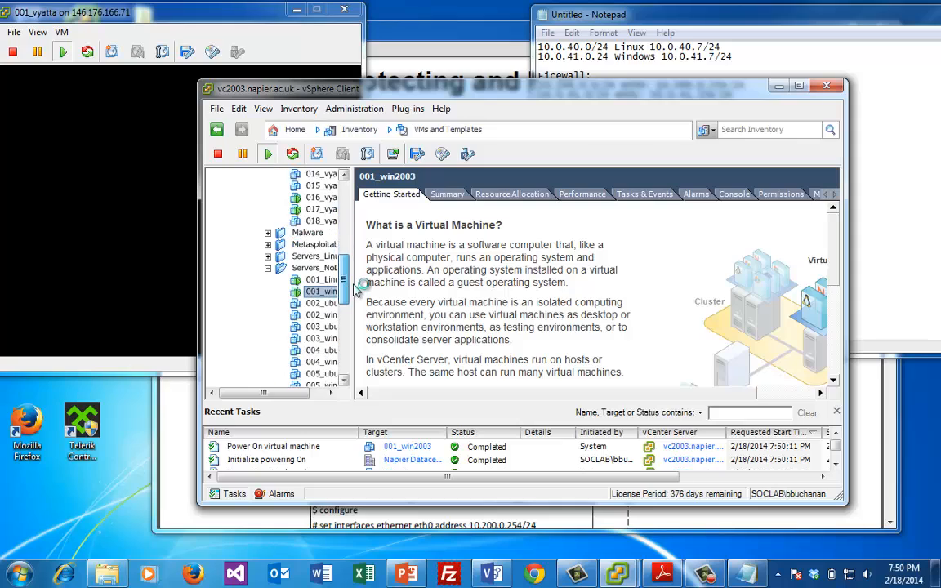
Open the 001_Linux console and move it to the right side
{"action": "left_click", "coordinate": [324, 280]}
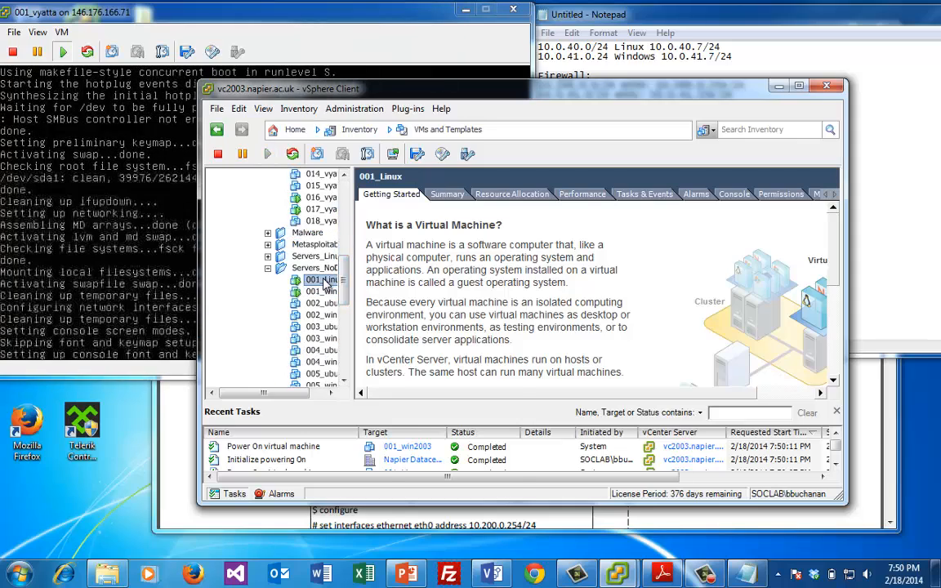
{"action": "right_click", "coordinate": [323, 280]}
{"action": "left_click", "coordinate": [376, 323]}
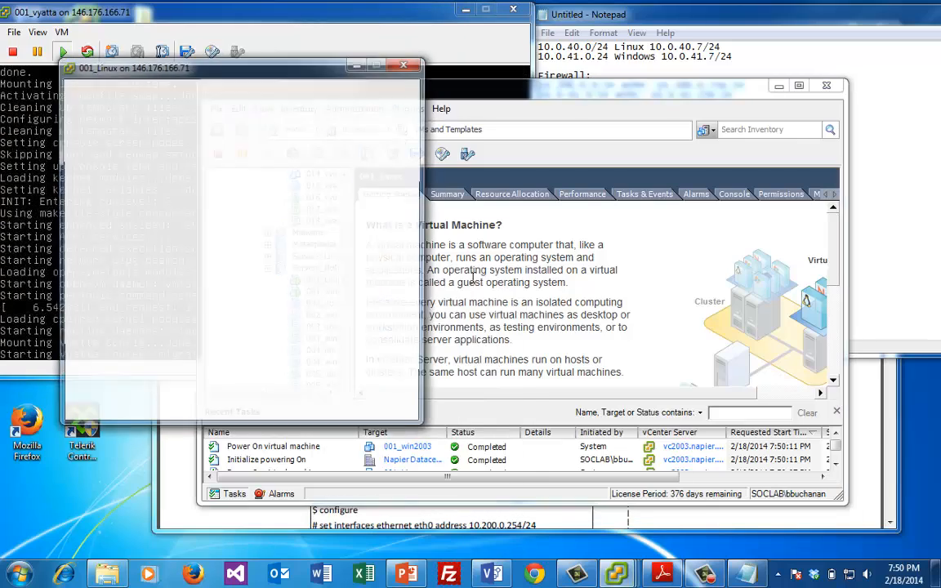
{"action": "left_click_drag", "start_coordinate": [276, 70], "coordinate": [833, 82]}
Open the 001_win2003 console and arrange it and the Linux console on screen
{"action": "left_click", "coordinate": [318, 292]}
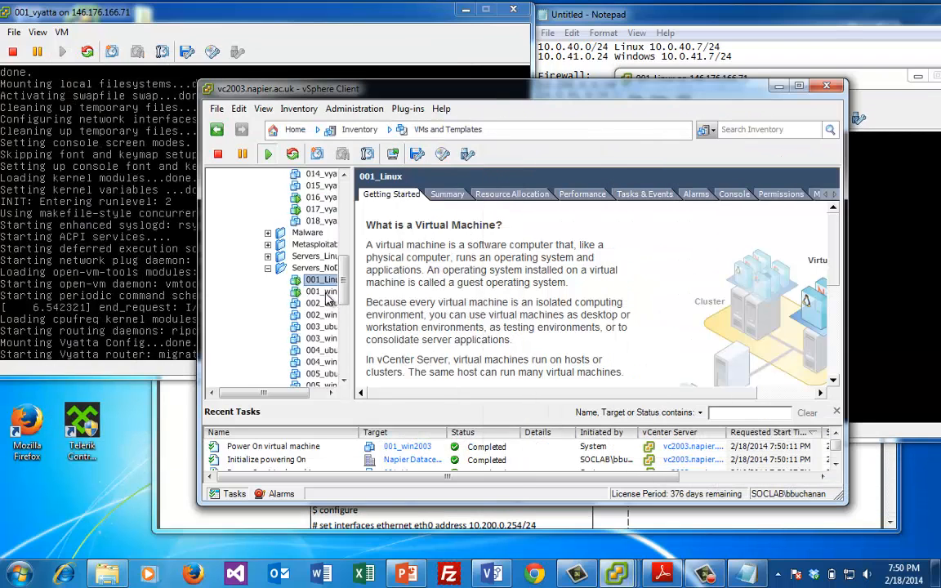
{"action": "right_click", "coordinate": [325, 294]}
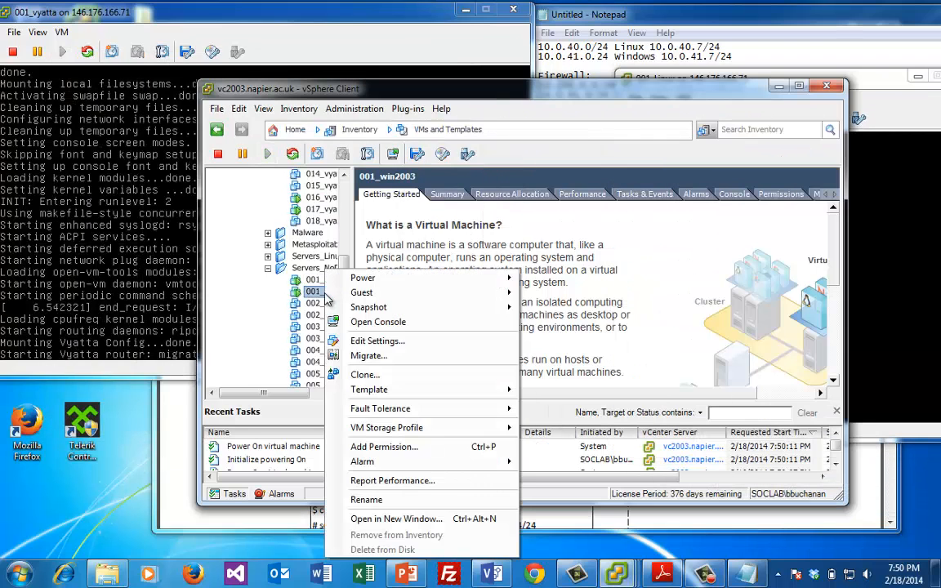
{"action": "left_click", "coordinate": [363, 322]}
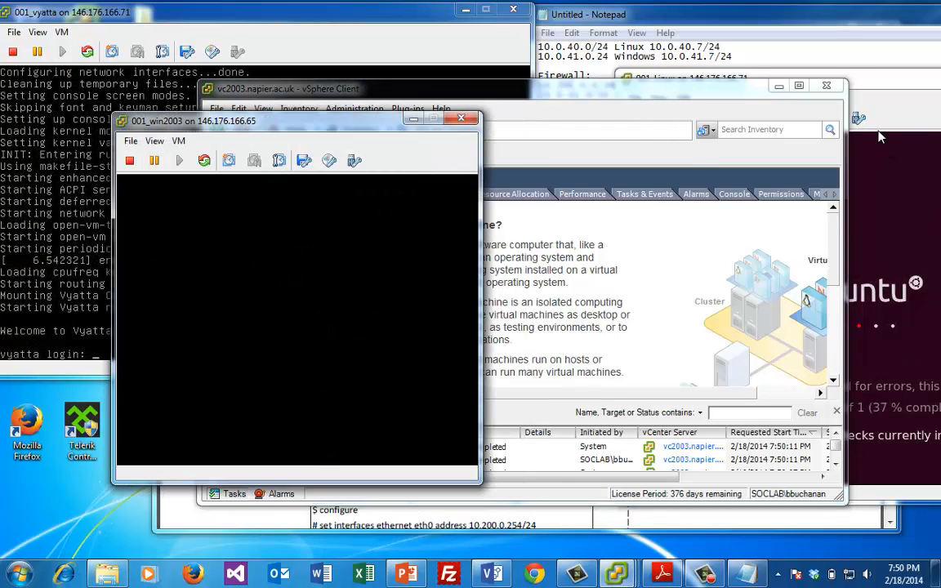
{"action": "left_click", "coordinate": [892, 99]}
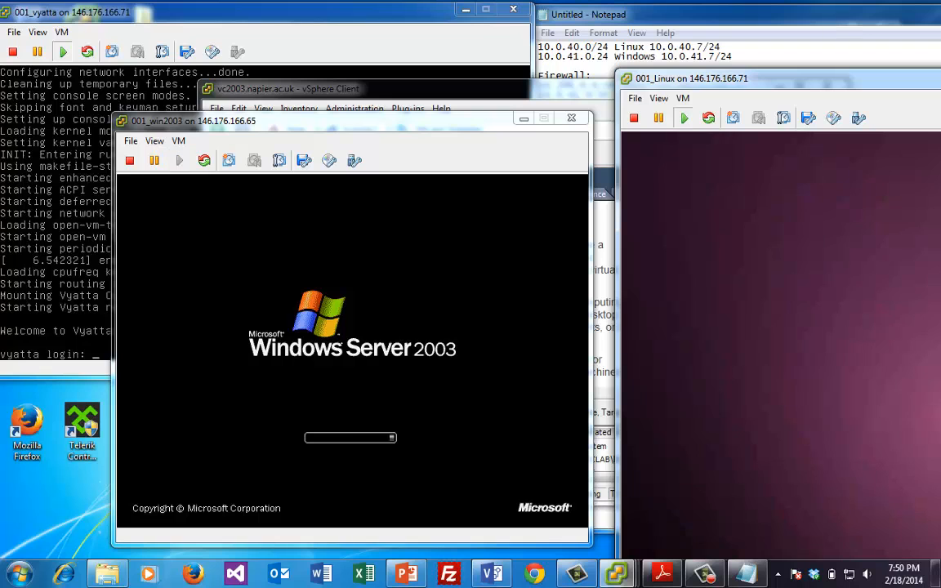
{"action": "left_click_drag", "start_coordinate": [273, 126], "coordinate": [238, 292]}
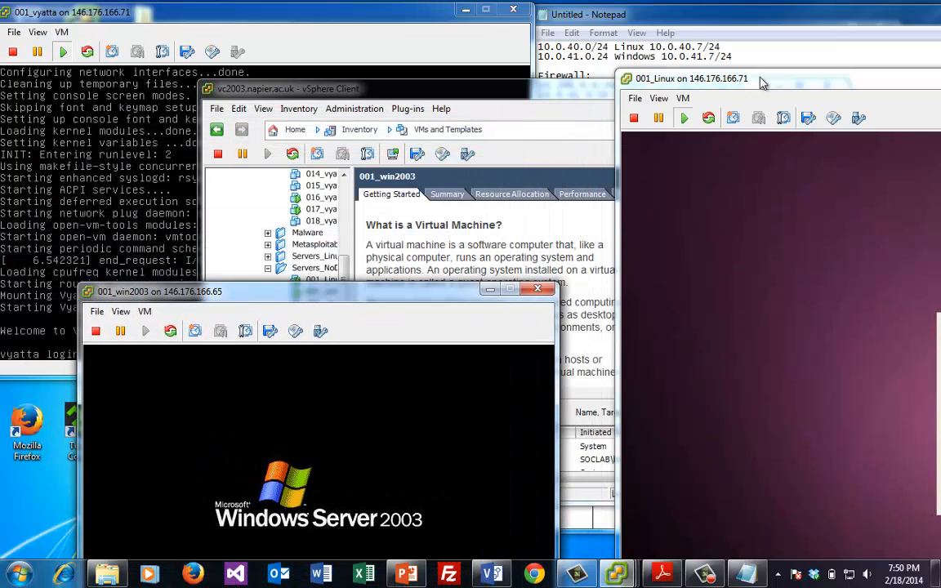
{"action": "left_click_drag", "start_coordinate": [680, 75], "coordinate": [433, 41]}
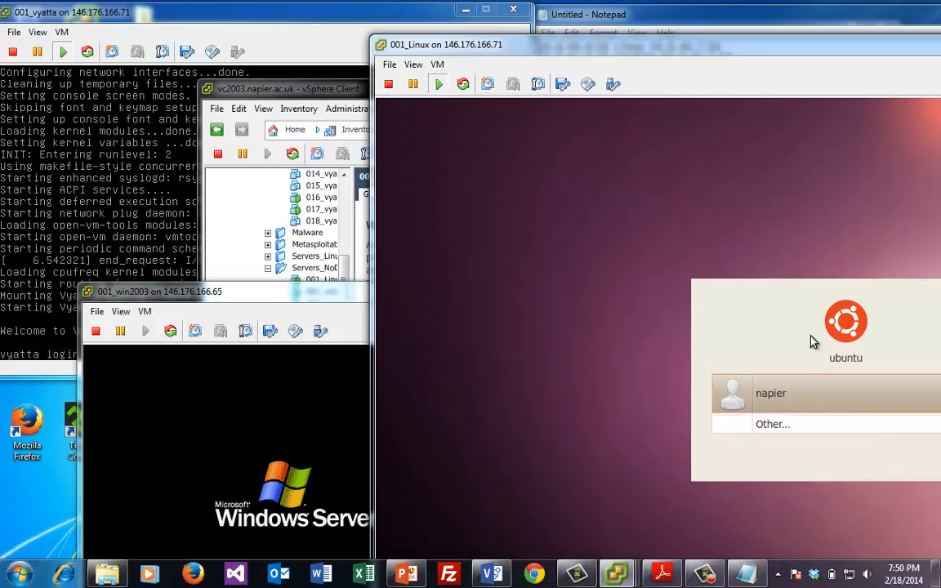
Log in to the Ubuntu guest with the user account's password
{"action": "left_click", "coordinate": [792, 395]}
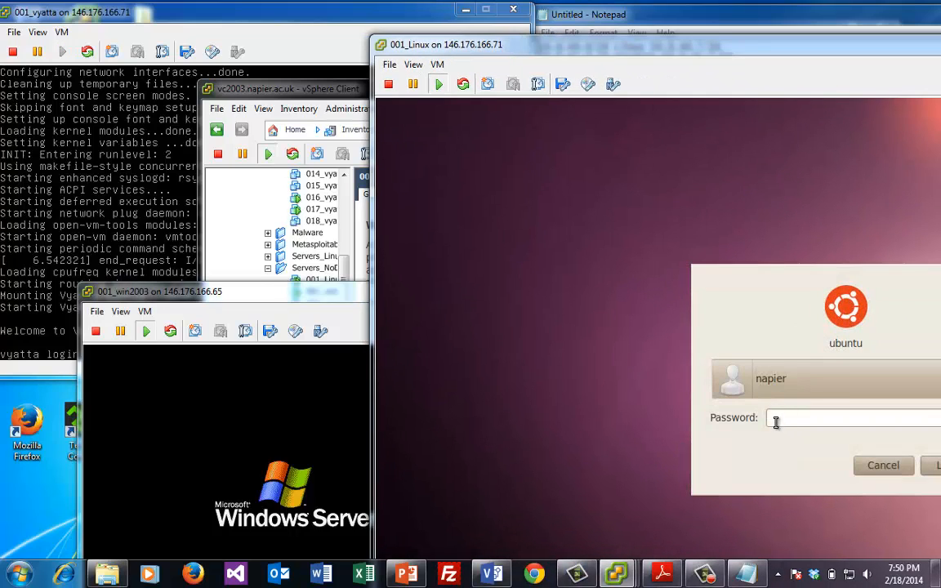
{"action": "left_click", "coordinate": [777, 421]}
{"action": "type", "text": "●●●●●●"}
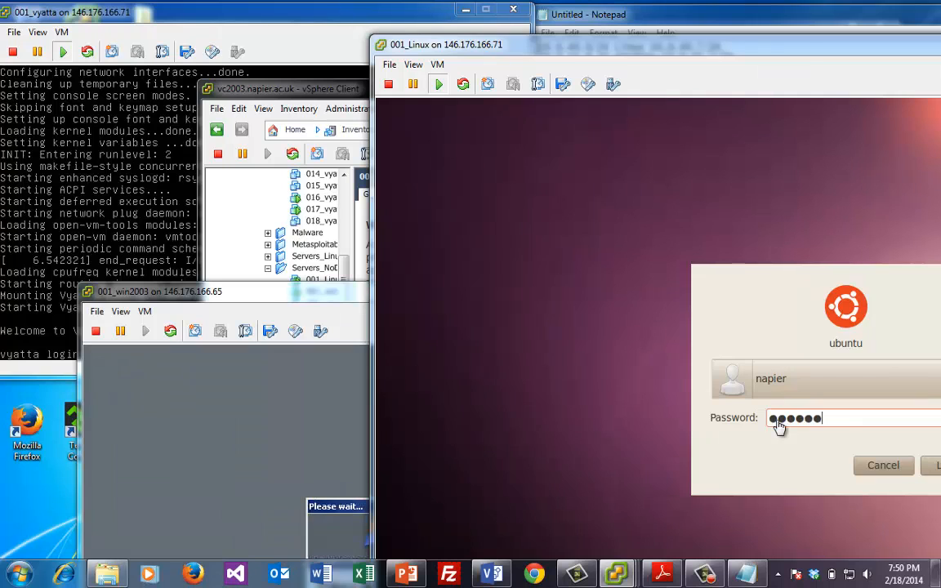
{"action": "key", "text": "Return"}
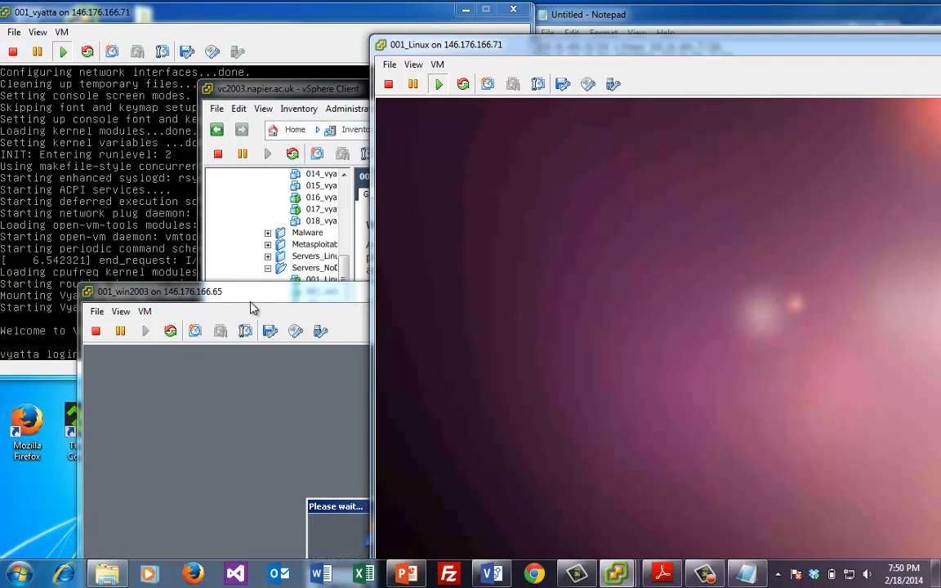
Send Ctrl+Alt+Del to Windows 2003 and log on with the Administrator password
{"action": "left_click_drag", "start_coordinate": [256, 299], "coordinate": [252, 45]}
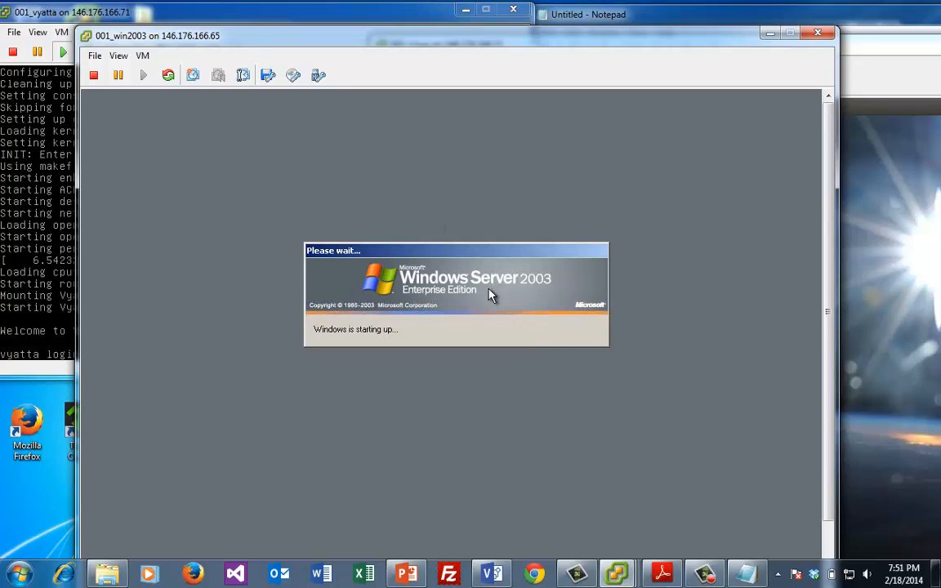
{"action": "left_click", "coordinate": [142, 55]}
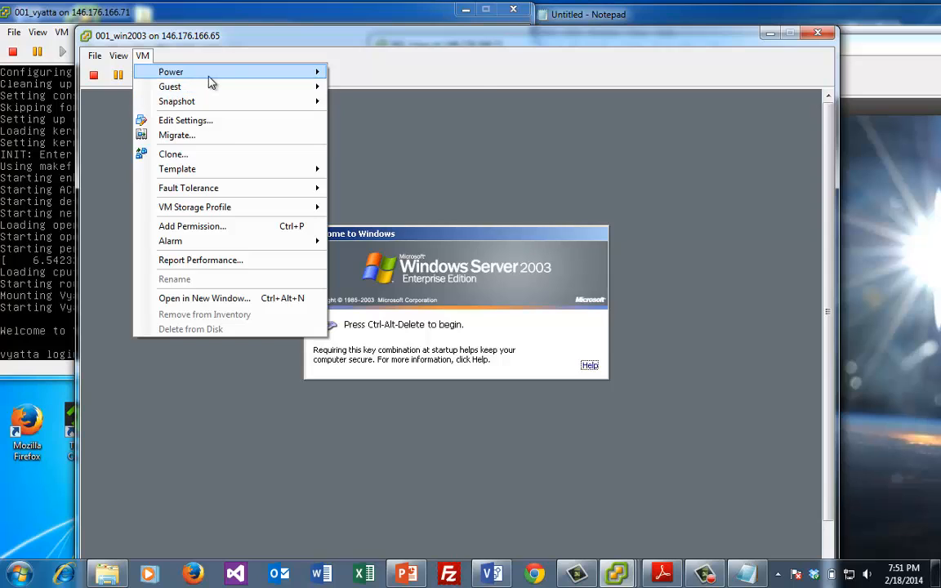
{"action": "mouse_move", "coordinate": [259, 90]}
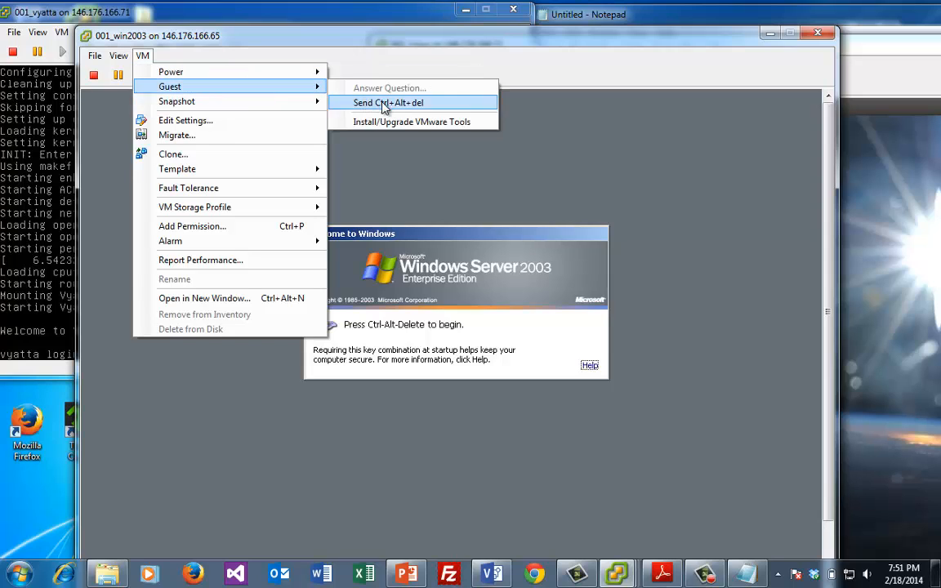
{"action": "left_click", "coordinate": [353, 102]}
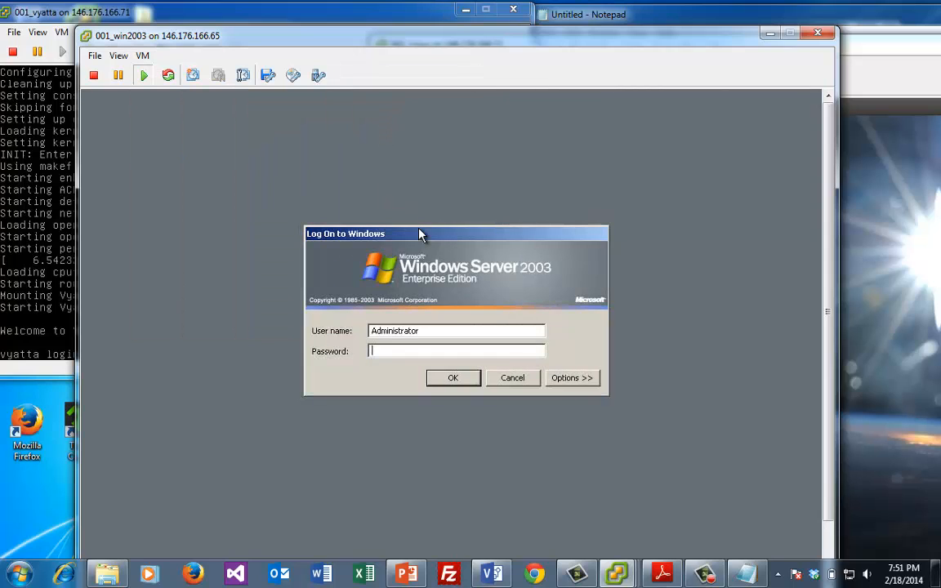
{"action": "type", "text": "*****"}
{"action": "left_click", "coordinate": [453, 378]}
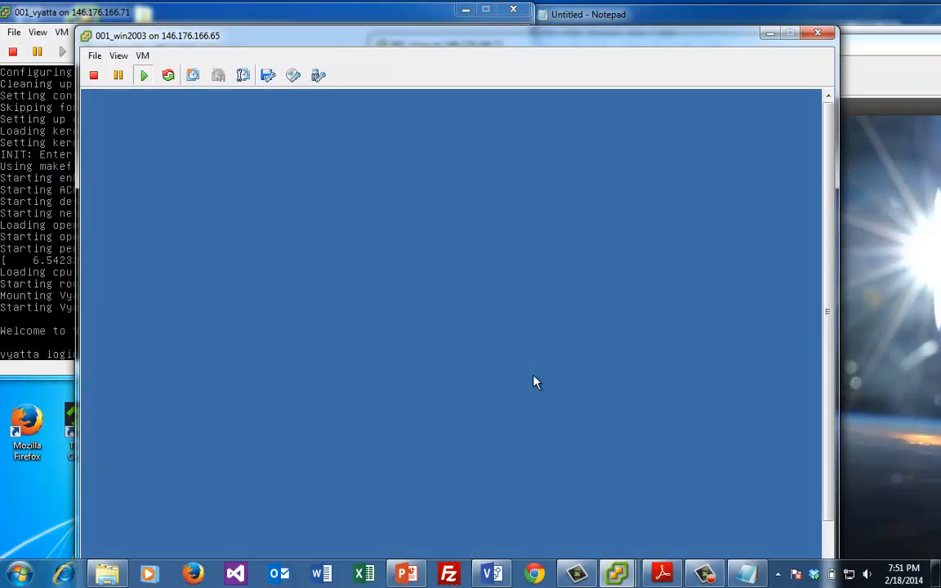
{"action": "left_click_drag", "start_coordinate": [371, 46], "coordinate": [280, 283]}
{"action": "left_click_drag", "start_coordinate": [530, 51], "coordinate": [679, 48]}
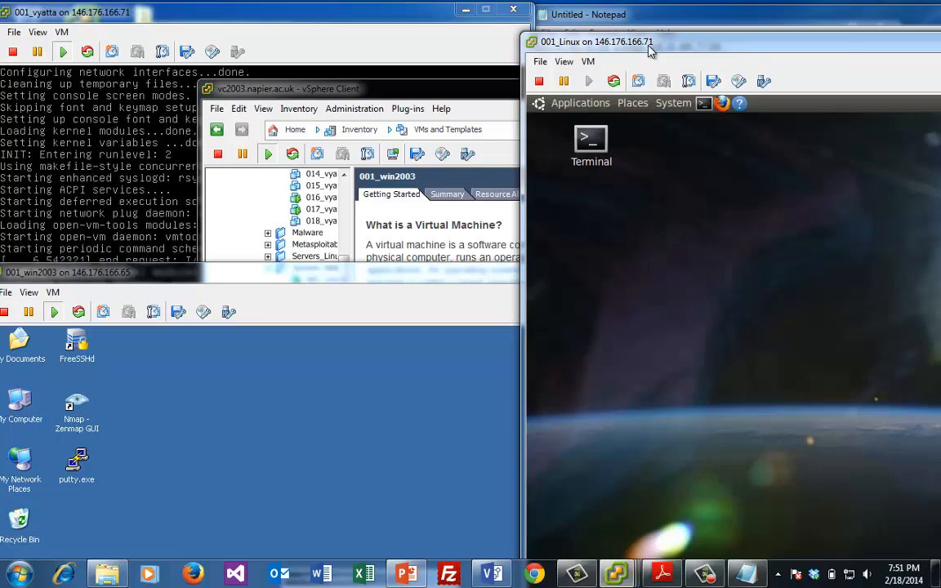
Open a terminal in the Linux guest and run ifconfig to list interfaces
{"action": "left_click_drag", "start_coordinate": [649, 39], "coordinate": [579, 81]}
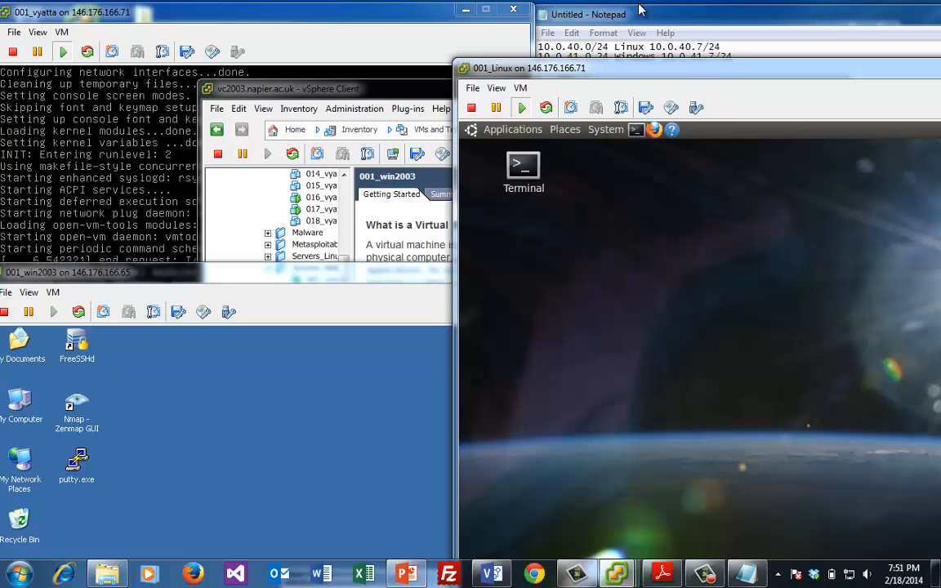
{"action": "left_click_drag", "start_coordinate": [660, 72], "coordinate": [568, 98]}
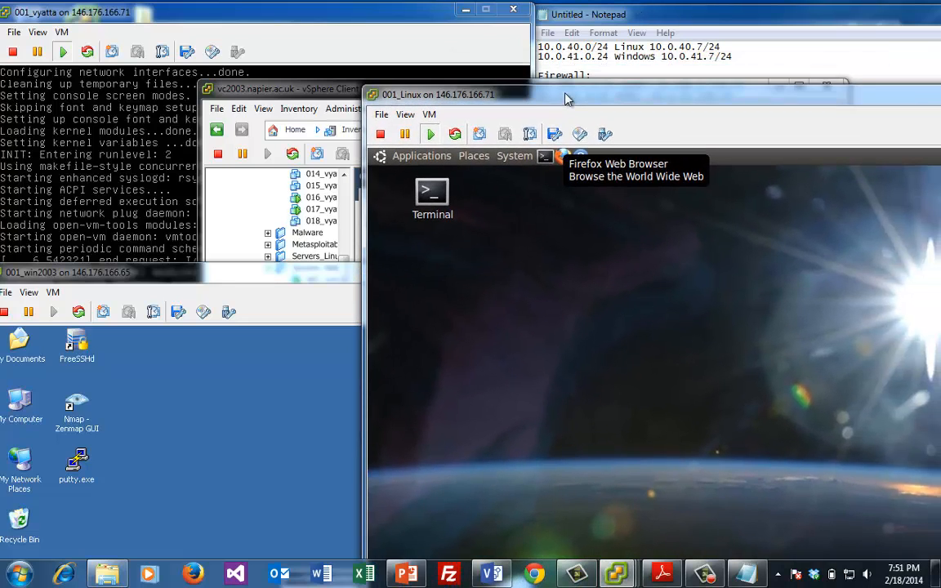
{"action": "left_click", "coordinate": [545, 156]}
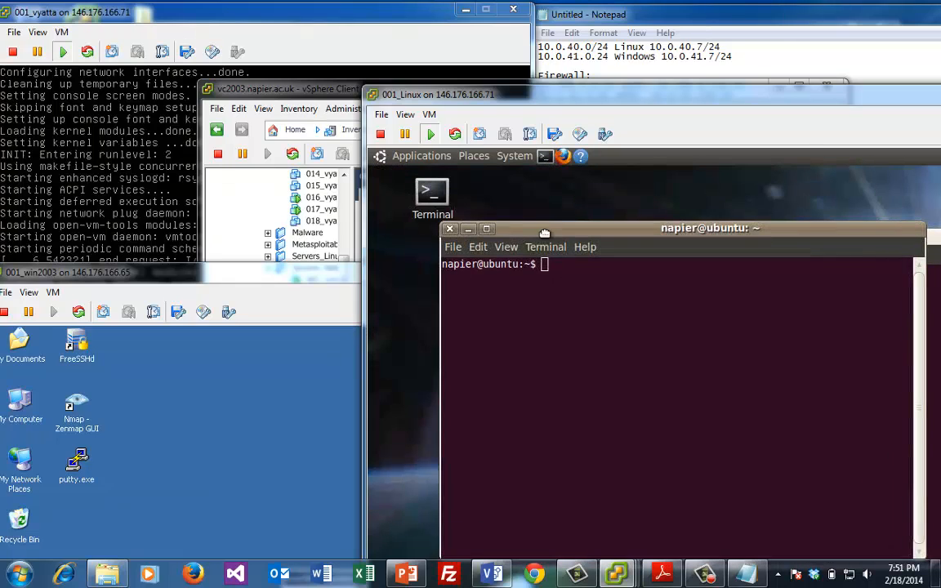
{"action": "type", "text": "ifconfi"}
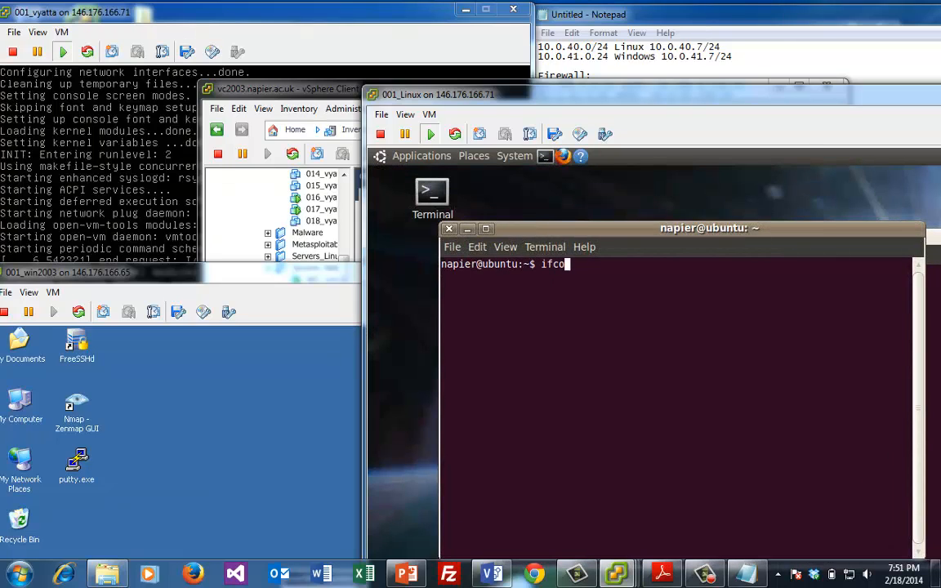
{"action": "key", "text": "BackSpace"}
{"action": "key", "text": "BackSpace"}
{"action": "key", "text": "BackSpace"}
{"action": "key", "text": "BackSpace"}
{"action": "key", "text": "BackSpace"}
{"action": "key", "text": "BackSpace"}
{"action": "type", "text": "sudo ifconfig"}
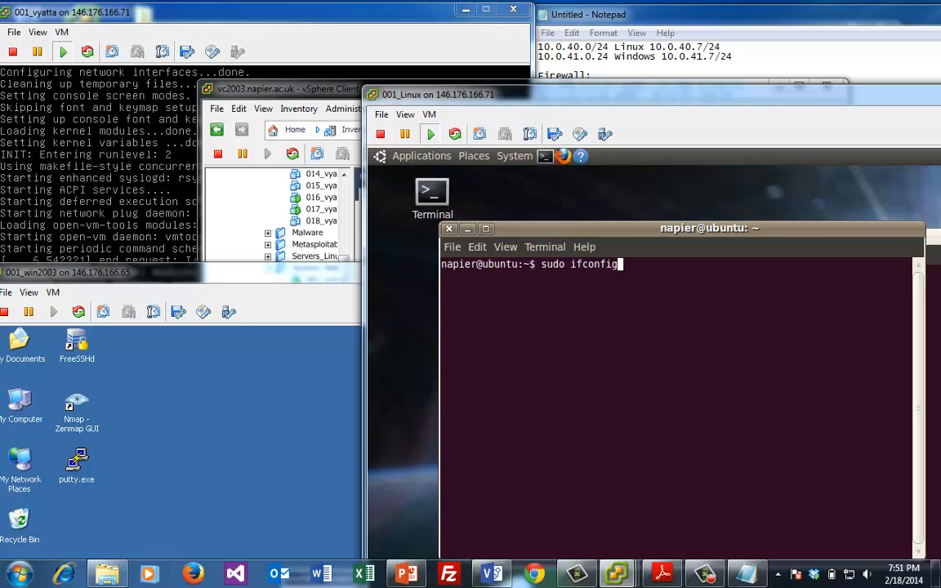
{"action": "key", "text": "BackSpace"}
{"action": "key", "text": "BackSpace"}
{"action": "key", "text": "BackSpace"}
{"action": "key", "text": "BackSpace"}
{"action": "key", "text": "BackSpace"}
{"action": "key", "text": "BackSpace"}
{"action": "key", "text": "BackSpace"}
{"action": "key", "text": "BackSpace"}
{"action": "key", "text": "BackSpace"}
{"action": "key", "text": "BackSpace"}
{"action": "key", "text": "BackSpace"}
{"action": "key", "text": "BackSpace"}
{"action": "key", "text": "BackSpace"}
{"action": "type", "text": "ifconfi"}
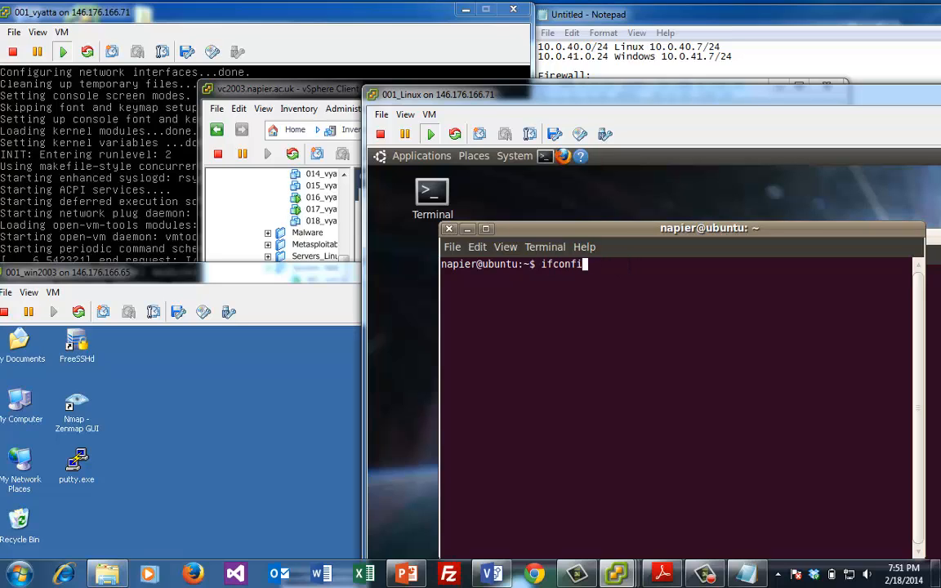
{"action": "type", "text": "g"}
{"action": "key", "text": "Return"}
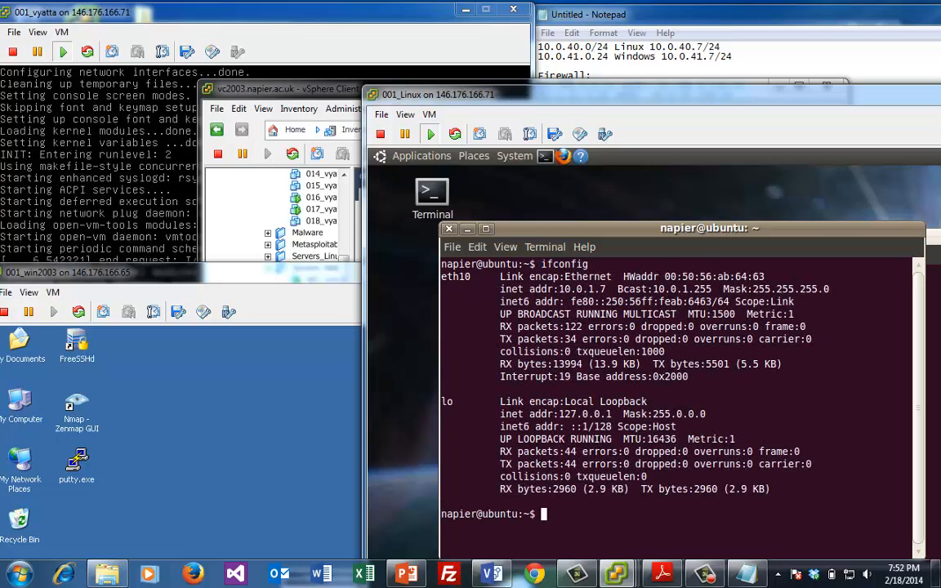
Run sudo ifconfig eth10 10.0.40.7 with the mistyped 'netwmark' 255.255.255.0, entering the sudo password
{"action": "type", "text": "sudo infcon"}
{"action": "key", "text": "BackSpace"}
{"action": "key", "text": "BackSpace"}
{"action": "key", "text": "BackSpace"}
{"action": "type", "text": "fconfig et"}
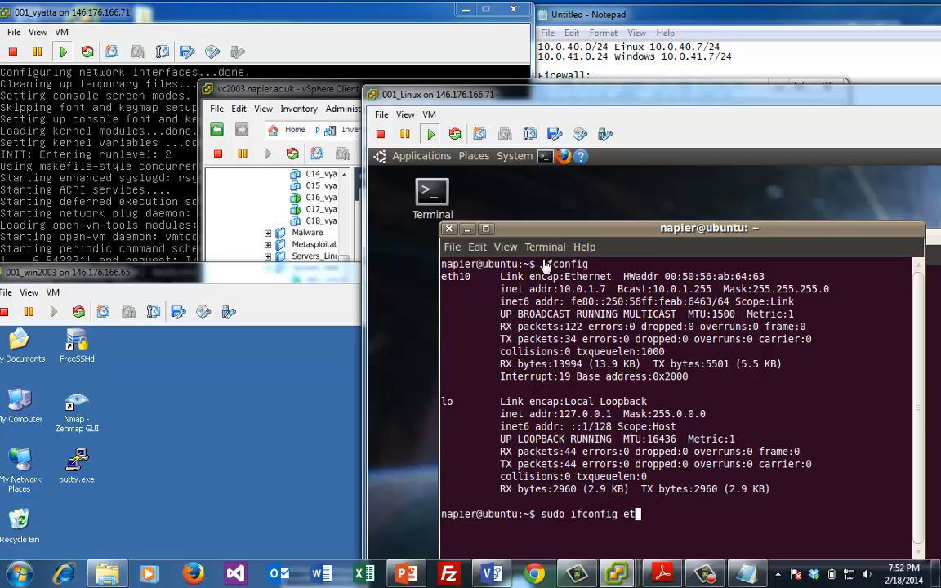
{"action": "type", "text": "h10 10.0.40"}
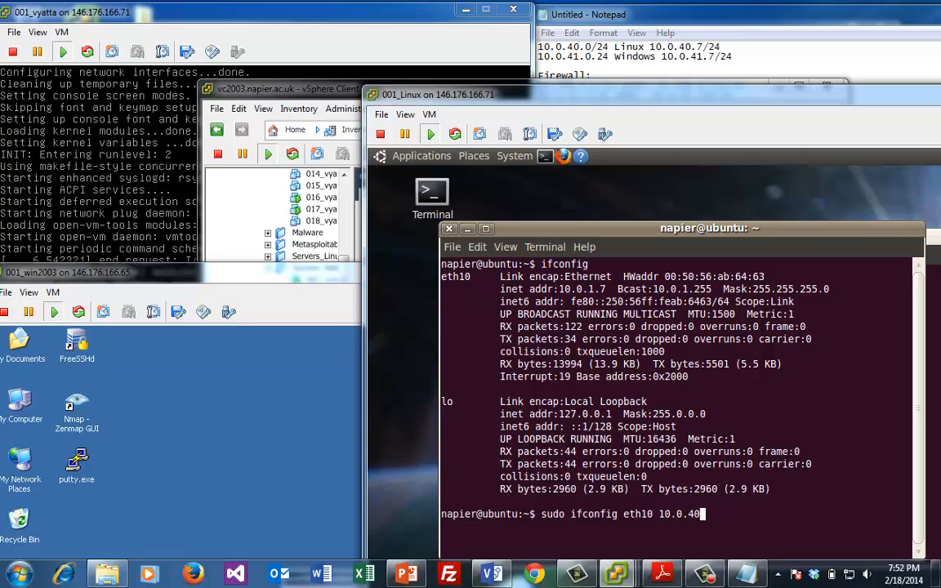
{"action": "type", "text": ".7 "}
{"action": "type", "text": "netw"}
{"action": "type", "text": "mark 2"}
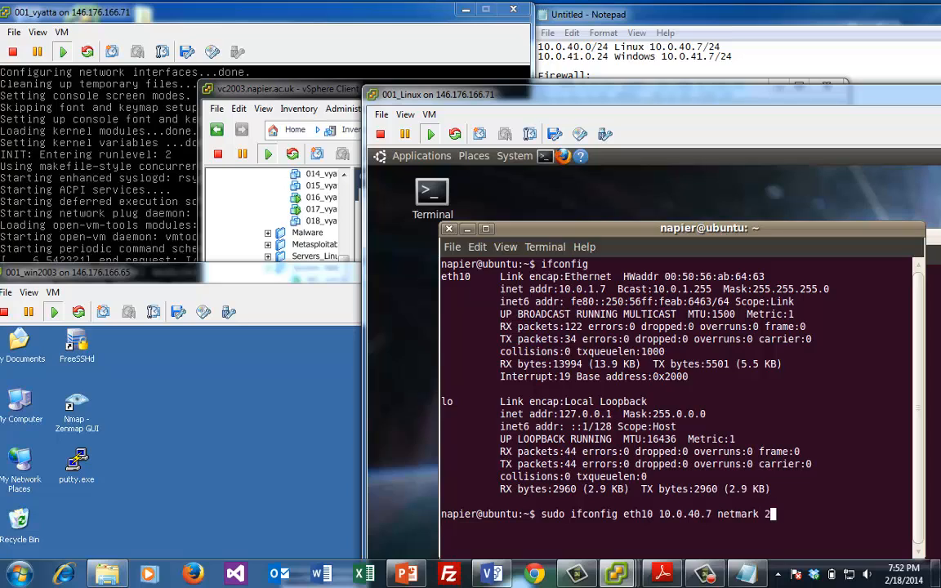
{"action": "type", "text": "55.255.255.0 up"}
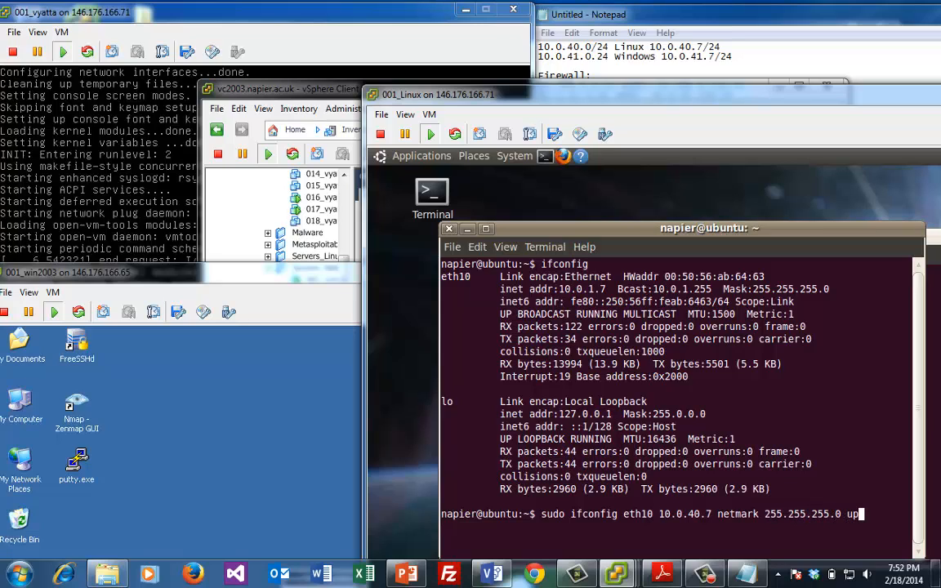
{"action": "key", "text": "Return"}
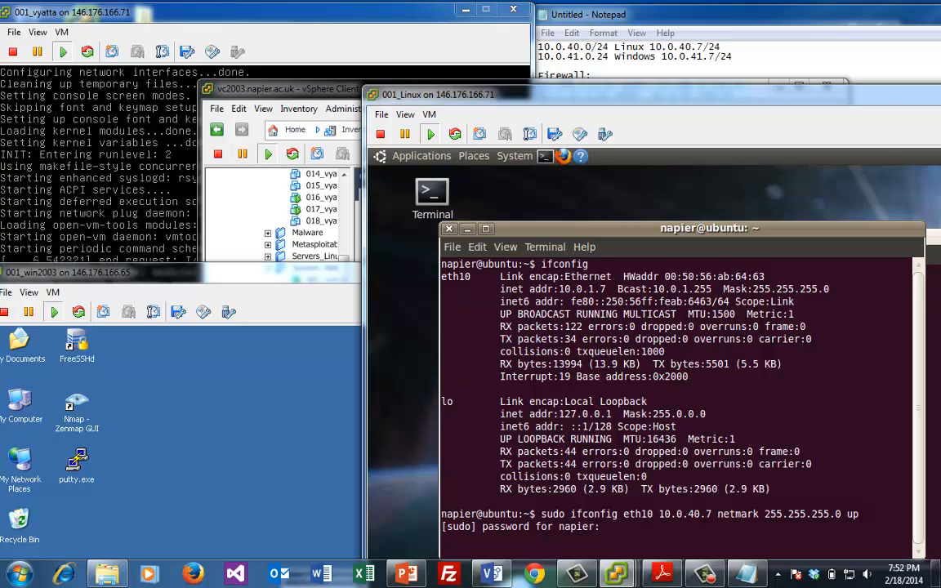
{"action": "key", "text": "Return"}
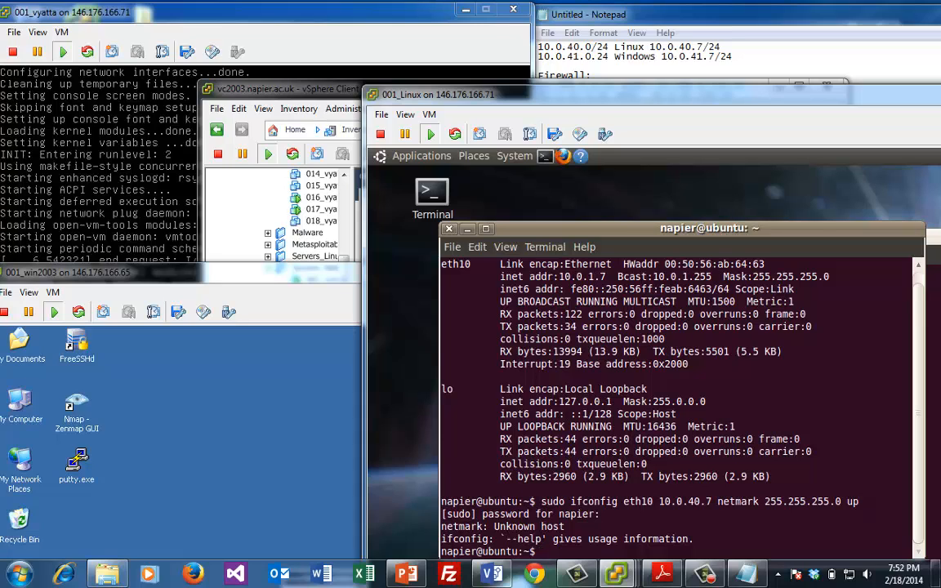
Correct the typo to 'netmask' and rerun, setting eth10 to 10.0.40.7/255.255.255.0
{"action": "key", "text": "Up"}
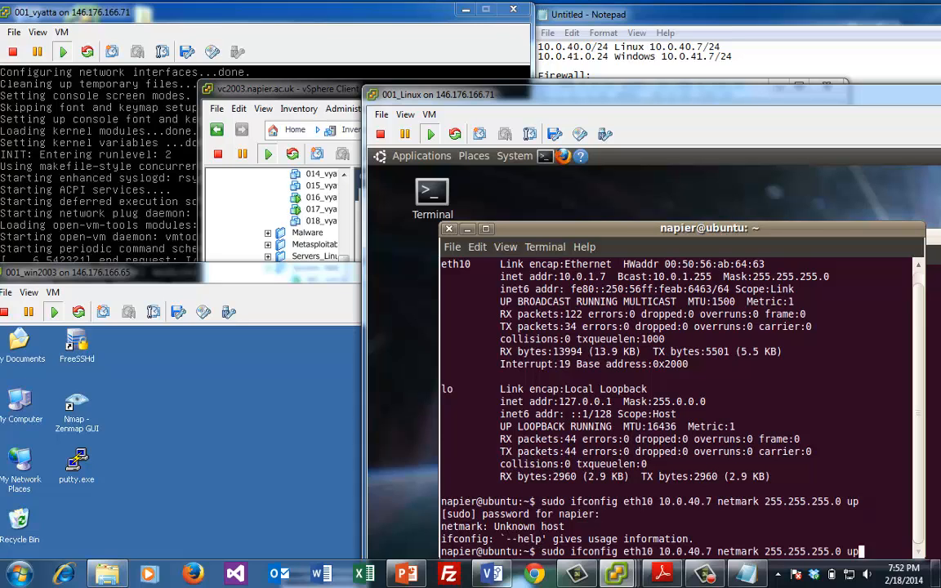
{"action": "key", "text": "Left"}
{"action": "key", "text": "BackSpace"}
{"action": "key", "text": "Left"}
{"action": "key", "text": "Left"}
{"action": "key", "text": "Left"}
{"action": "key", "text": "Left"}
{"action": "key", "text": "Left"}
{"action": "key", "text": "Left"}
{"action": "key", "text": "Left"}
{"action": "key", "text": "Left"}
{"action": "key", "text": "Left"}
{"action": "key", "text": "Left"}
{"action": "key", "text": "Left"}
{"action": "key", "text": "Left"}
{"action": "key", "text": "Left"}
{"action": "key", "text": "Left"}
{"action": "key", "text": "Left"}
{"action": "key", "text": "BackSpace"}
{"action": "type", "text": "s"}
{"action": "key", "text": "Right"}
{"action": "key", "text": "Right"}
{"action": "key", "text": "Right"}
{"action": "key", "text": "Right"}
{"action": "key", "text": "Right"}
{"action": "key", "text": "Right"}
{"action": "key", "text": "Right"}
{"action": "key", "text": "Right"}
{"action": "key", "text": "Right"}
{"action": "key", "text": "Right"}
{"action": "key", "text": "Right"}
{"action": "key", "text": "Right"}
{"action": "key", "text": "Right"}
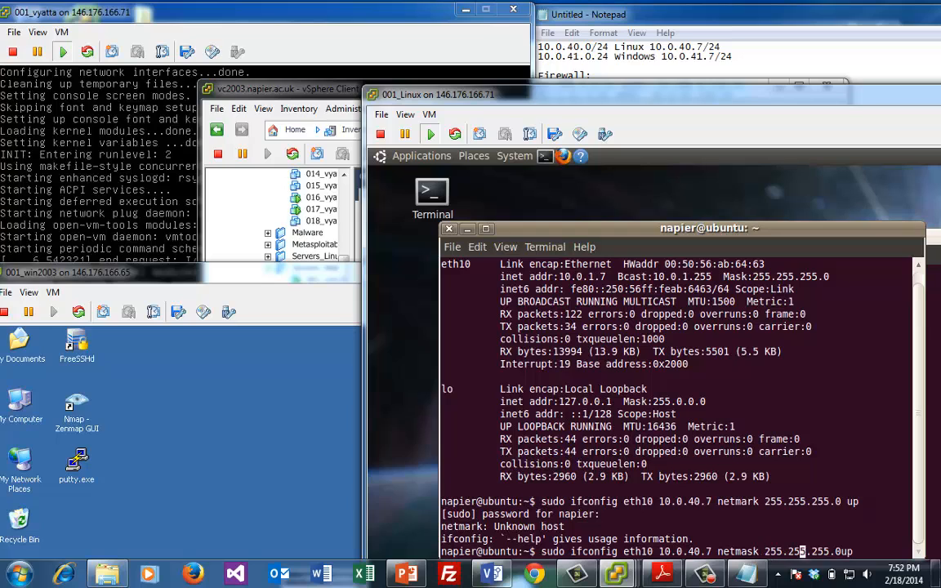
{"action": "key", "text": "Right"}
{"action": "key", "text": "Right"}
{"action": "key", "text": "Right"}
{"action": "key", "text": "Right"}
{"action": "key", "text": "Return"}
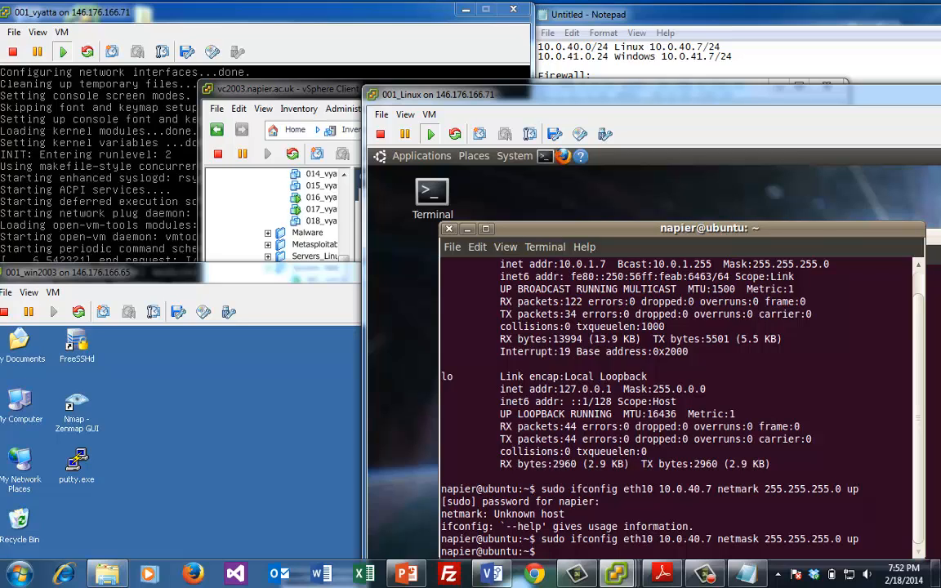
{"action": "type", "text": "sudo route"}
Add default gateway 10.0.40.254 with sudo route and display the routing table
{"action": "type", "text": "add"}
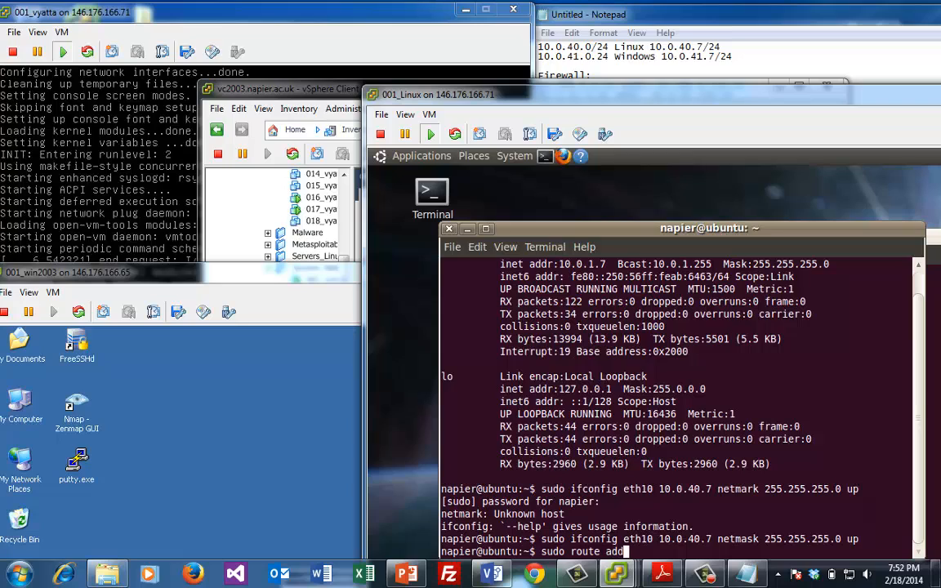
{"action": "type", "text": " default g"}
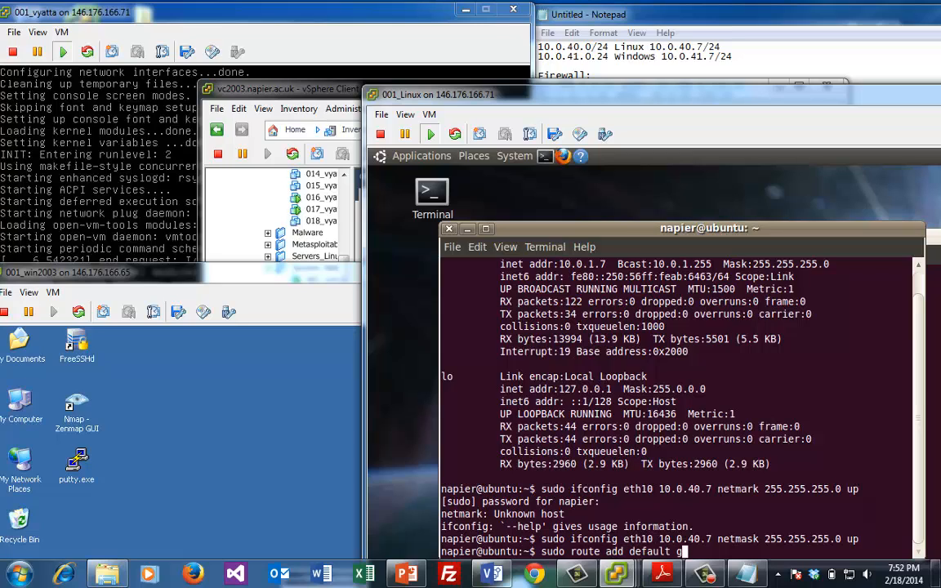
{"action": "type", "text": "w 10.0.40.254"}
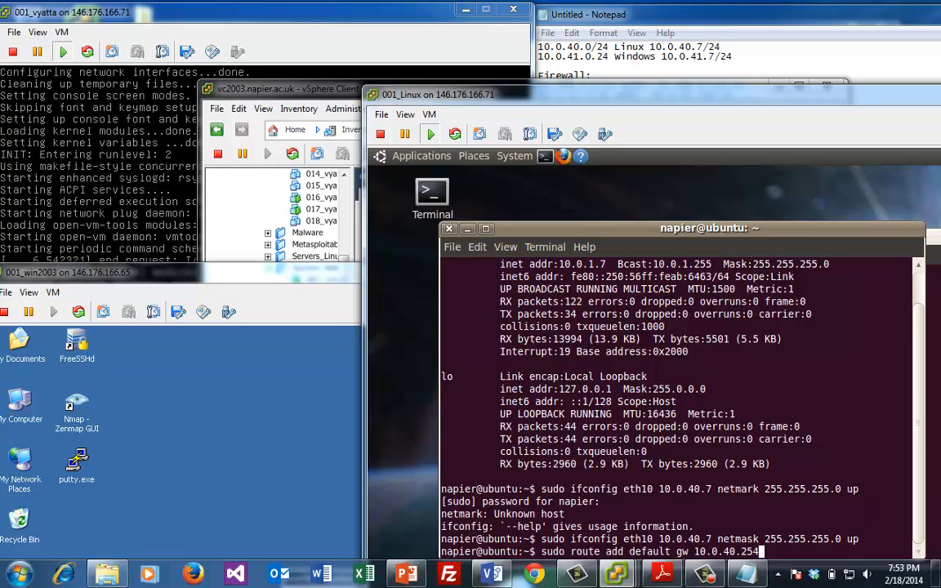
{"action": "key", "text": "Return"}
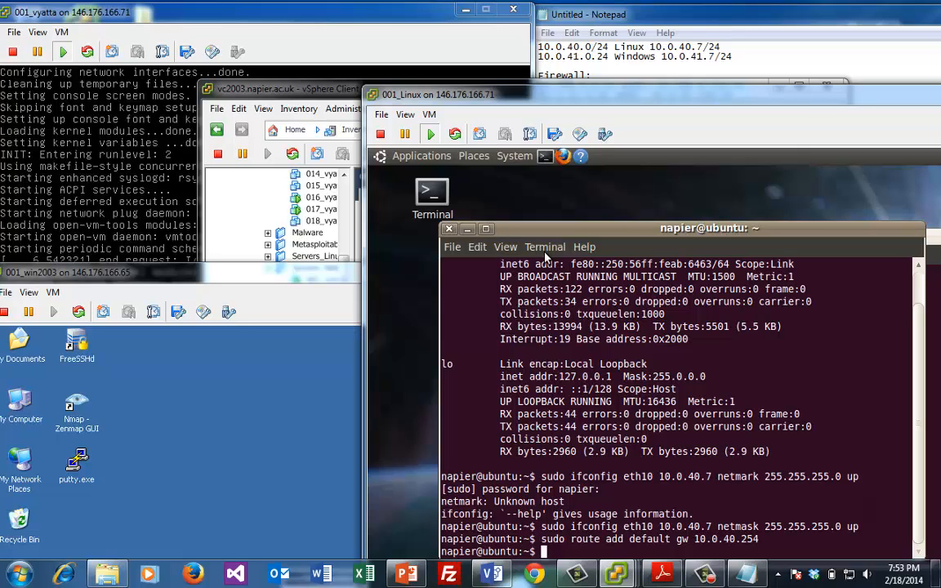
{"action": "type", "text": "route"}
{"action": "key", "text": "Return"}
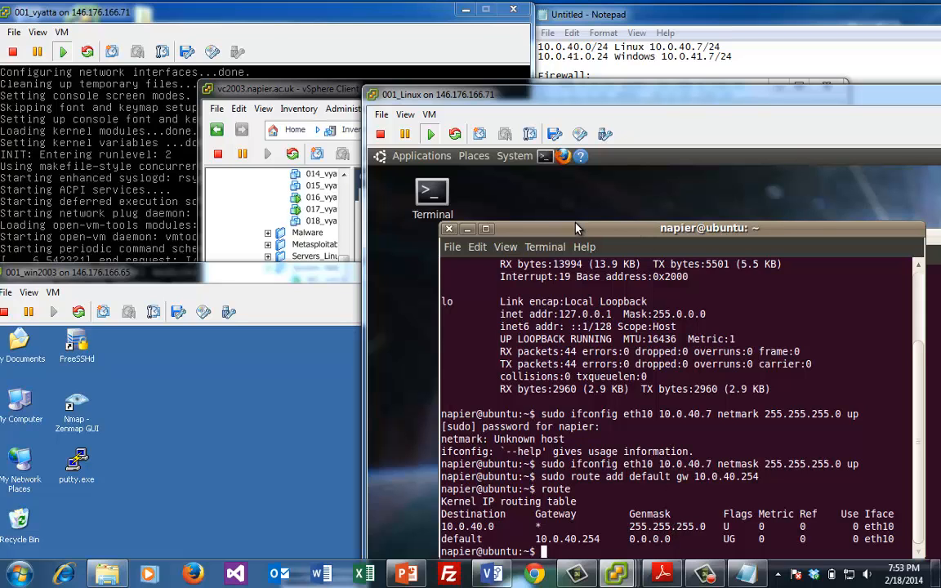
Ping 10.0.40.7 successfully, then ping gateway 10.0.40.254, which gets no replies
{"action": "left_click_drag", "start_coordinate": [564, 95], "coordinate": [618, 74]}
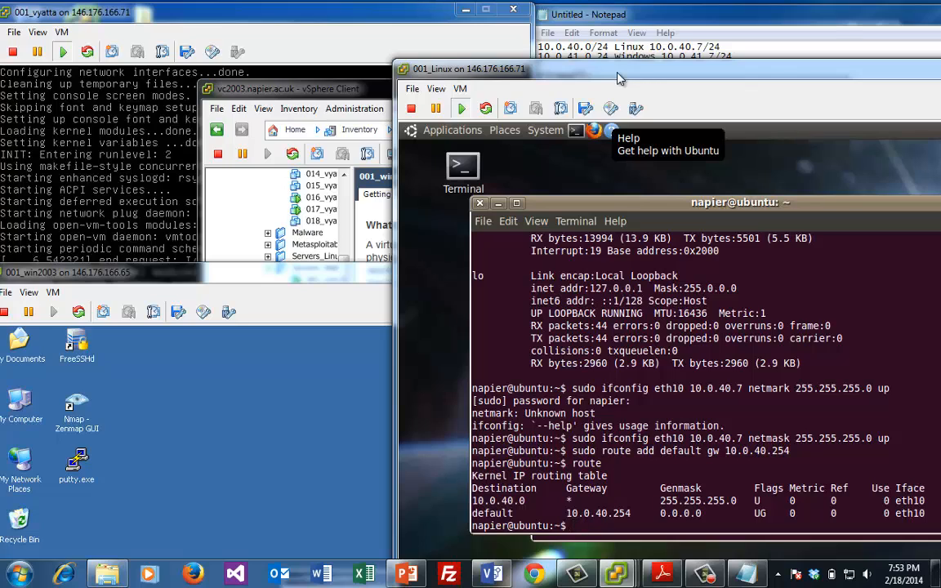
{"action": "type", "text": "ping 10.0."}
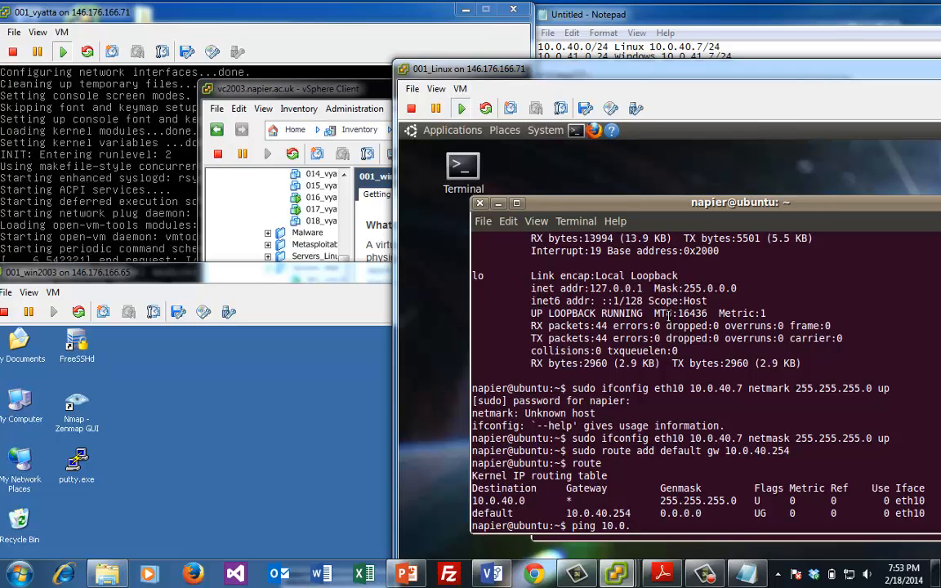
{"action": "type", "text": "40.7"}
{"action": "key", "text": "Return"}
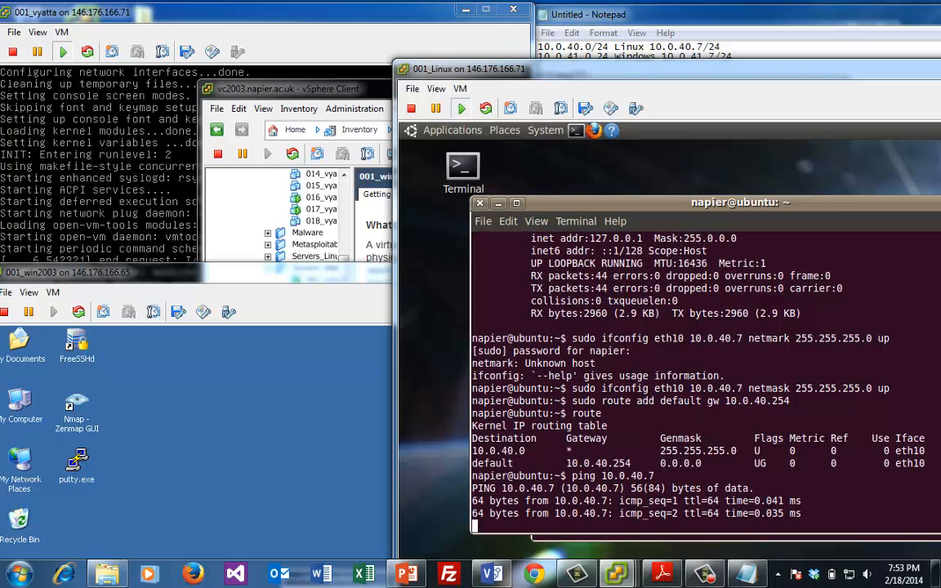
{"action": "key", "text": "ctrl+c"}
{"action": "key", "text": "Up"}
{"action": "key", "text": "BackSpace"}
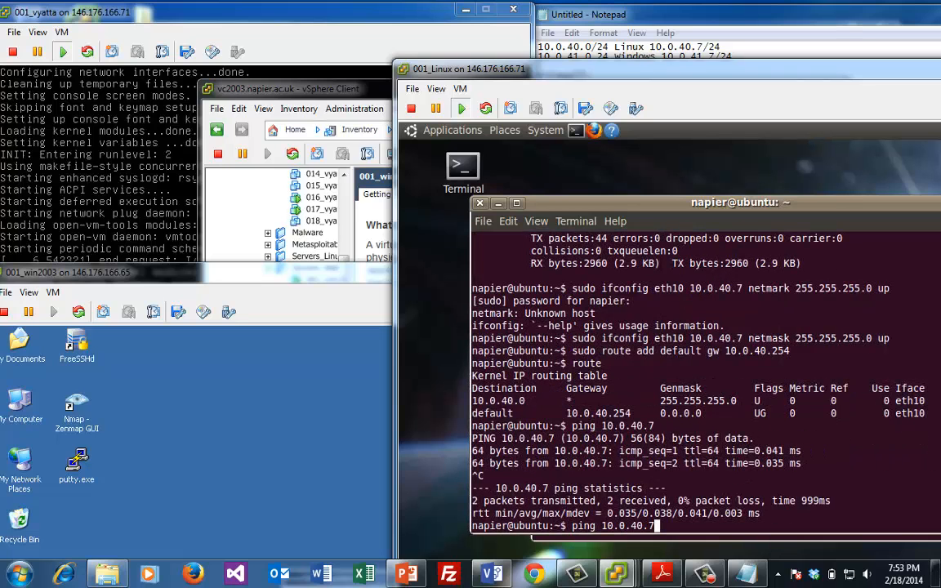
{"action": "type", "text": "254"}
{"action": "key", "text": "Return"}
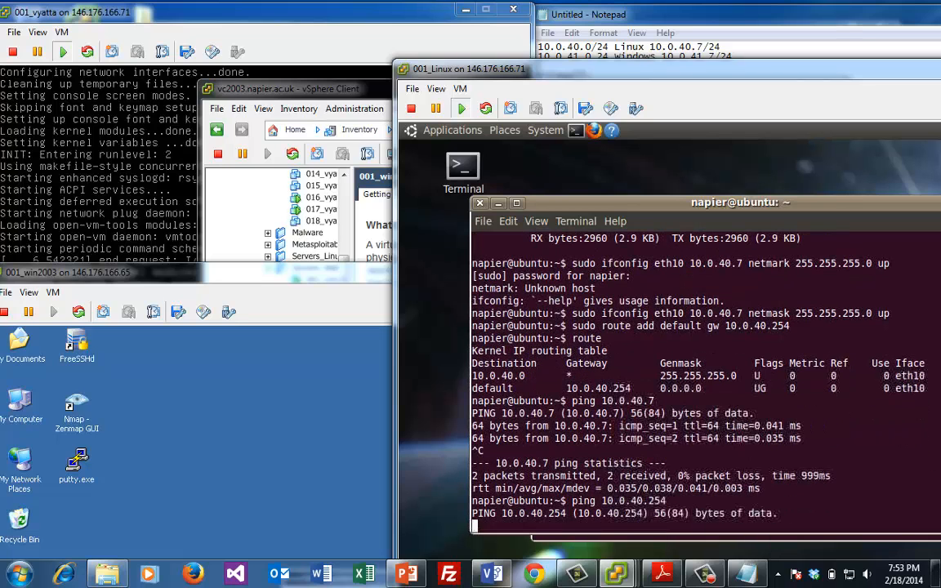
{"action": "key", "text": "ctrl+c"}
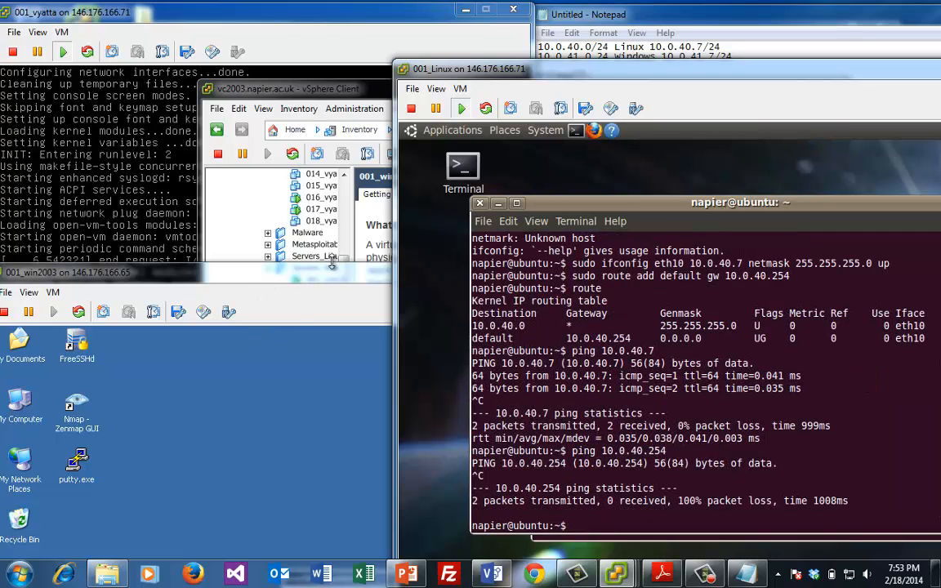
{"action": "left_click_drag", "start_coordinate": [329, 278], "coordinate": [491, 60]}
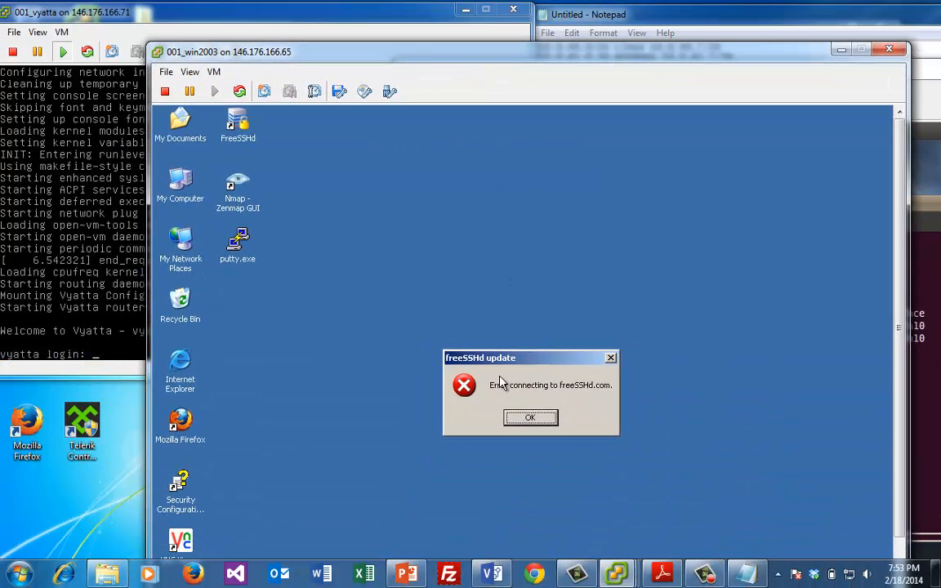
Dismiss the freeSSHd update error and move the Windows 2003 console to the screen top
{"action": "left_click", "coordinate": [527, 418]}
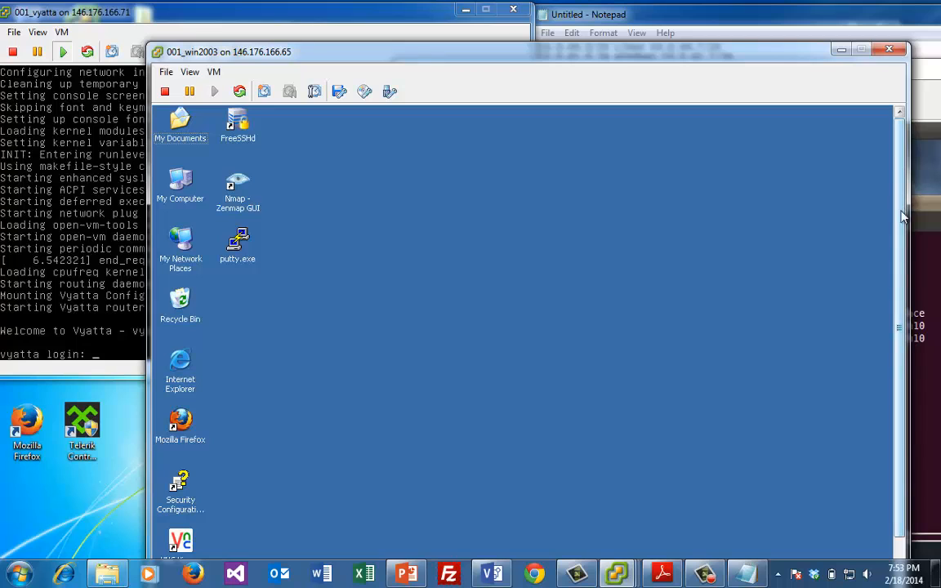
{"action": "left_click_drag", "start_coordinate": [735, 47], "coordinate": [737, 6]}
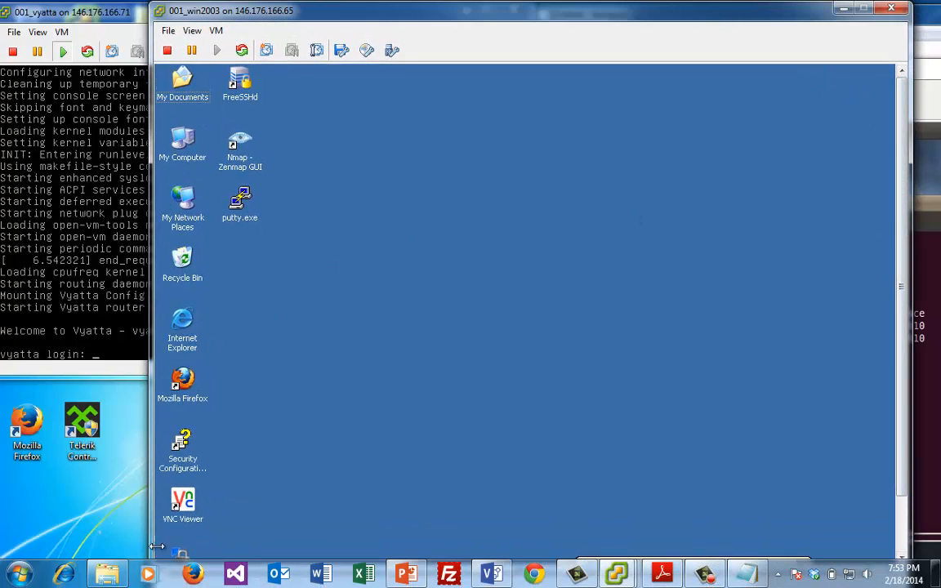
{"action": "left_click_drag", "start_coordinate": [904, 472], "coordinate": [906, 527]}
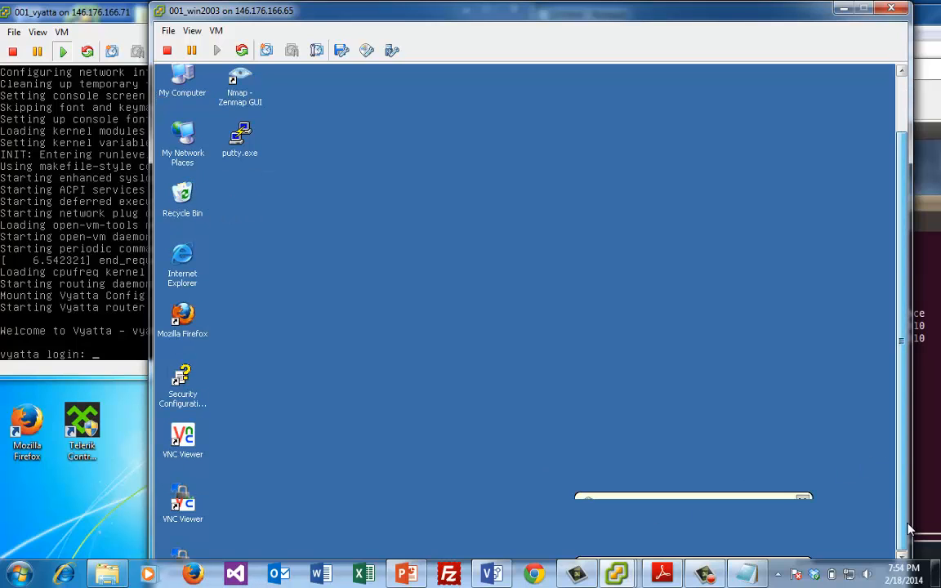
{"action": "left_click", "coordinate": [179, 554]}
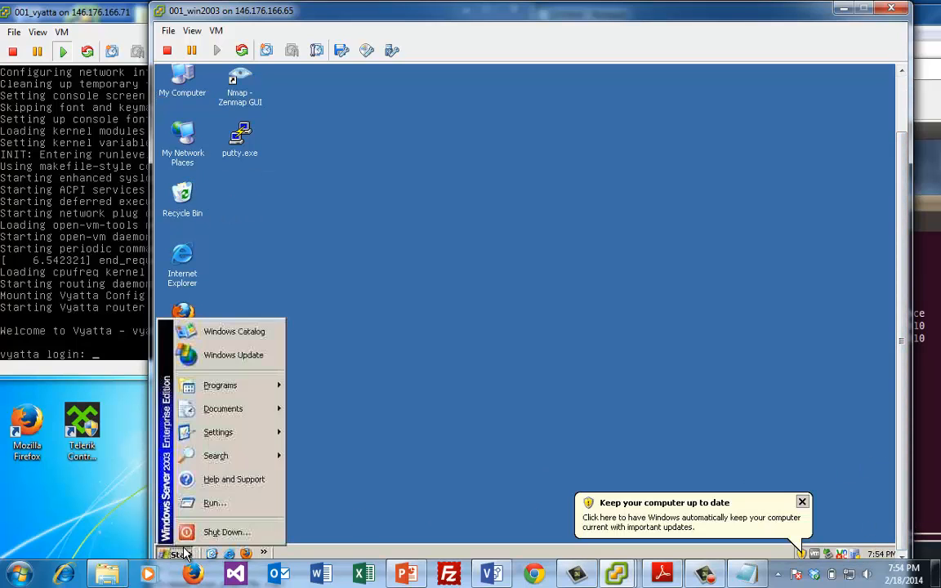
{"action": "left_click", "coordinate": [365, 383]}
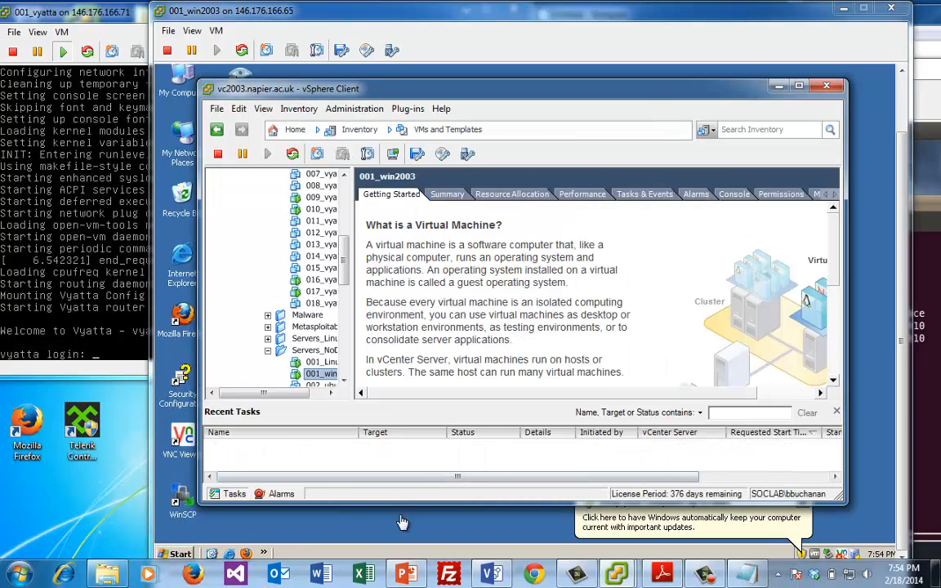
Set the guest's display resolution to 800 by 600 and keep the new setting
{"action": "right_click", "coordinate": [399, 514]}
{"action": "left_click", "coordinate": [429, 506]}
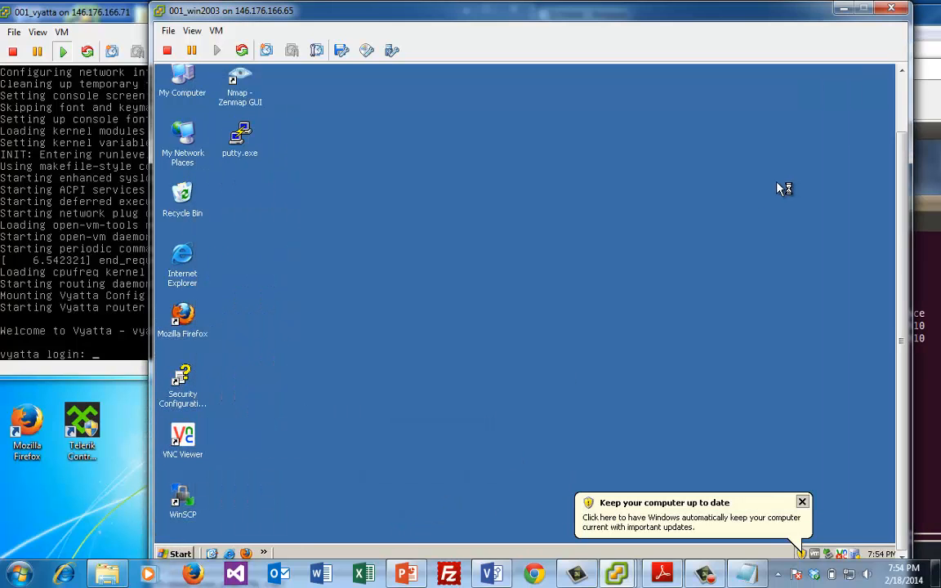
{"action": "left_click", "coordinate": [461, 126]}
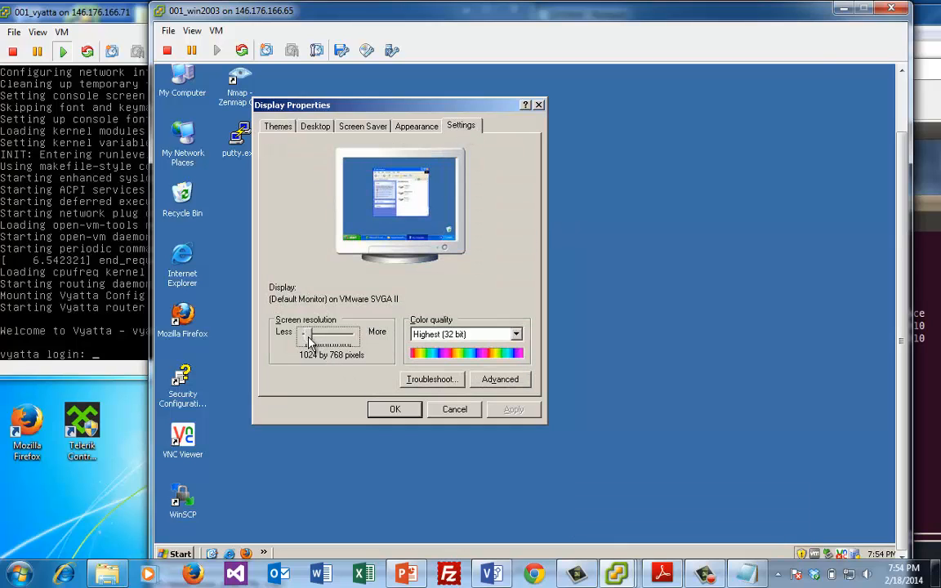
{"action": "left_click_drag", "start_coordinate": [311, 341], "coordinate": [308, 343]}
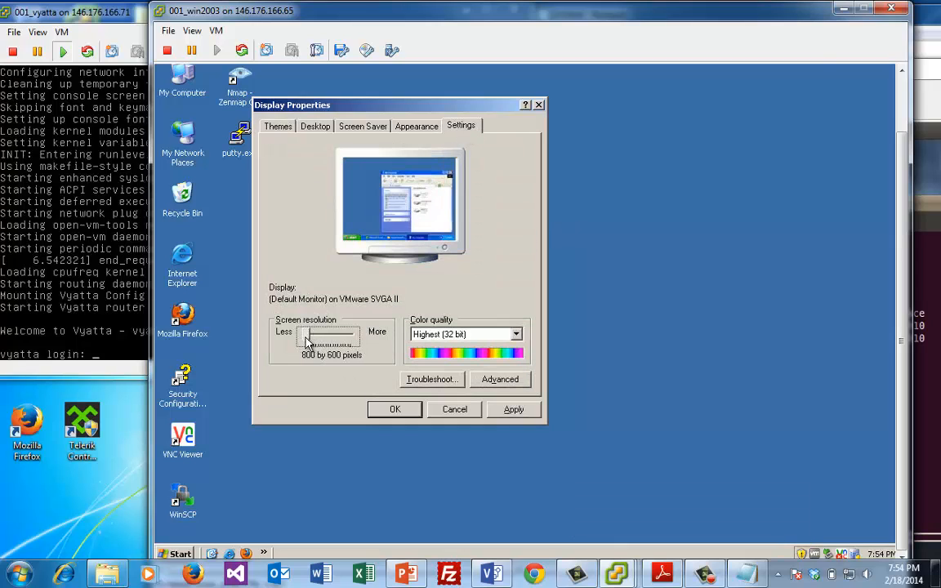
{"action": "left_click", "coordinate": [511, 413]}
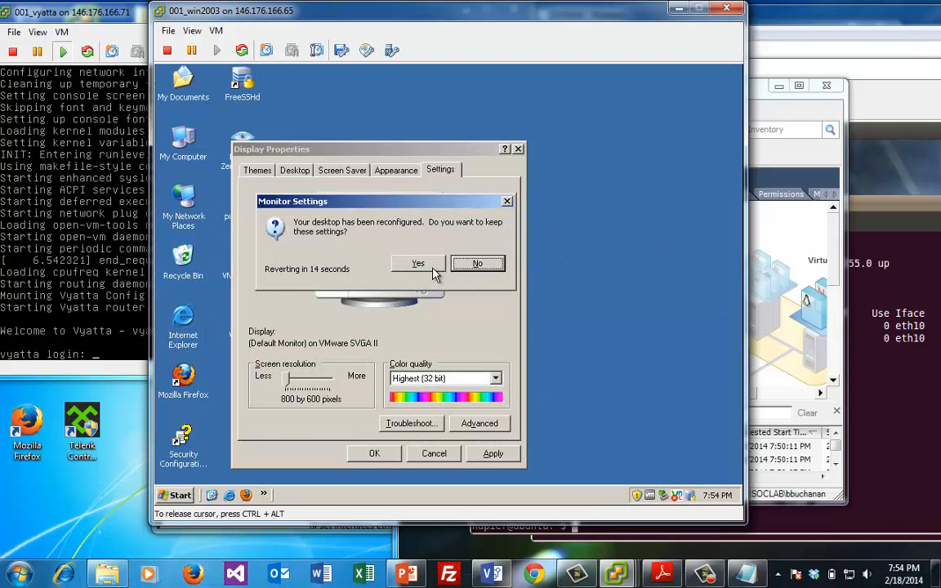
{"action": "left_click", "coordinate": [431, 267]}
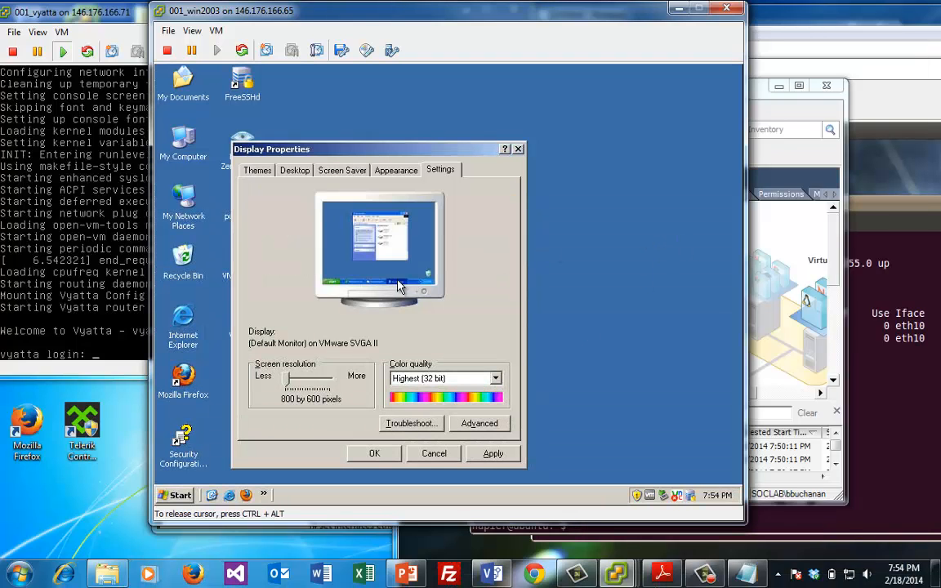
{"action": "left_click", "coordinate": [367, 453]}
{"action": "left_click", "coordinate": [179, 495]}
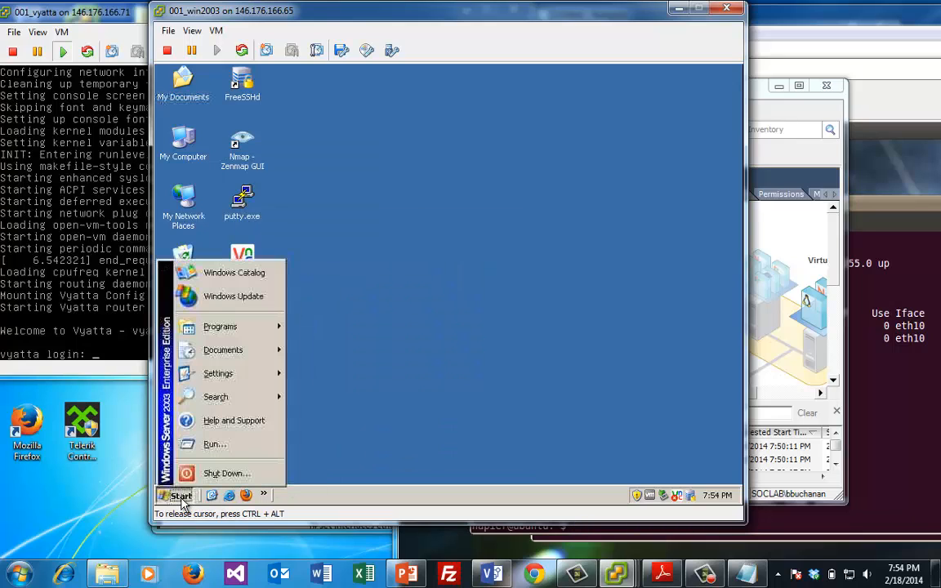
Open the Properties of Local Area Connection 2 from Network Connections
{"action": "mouse_move", "coordinate": [263, 381]}
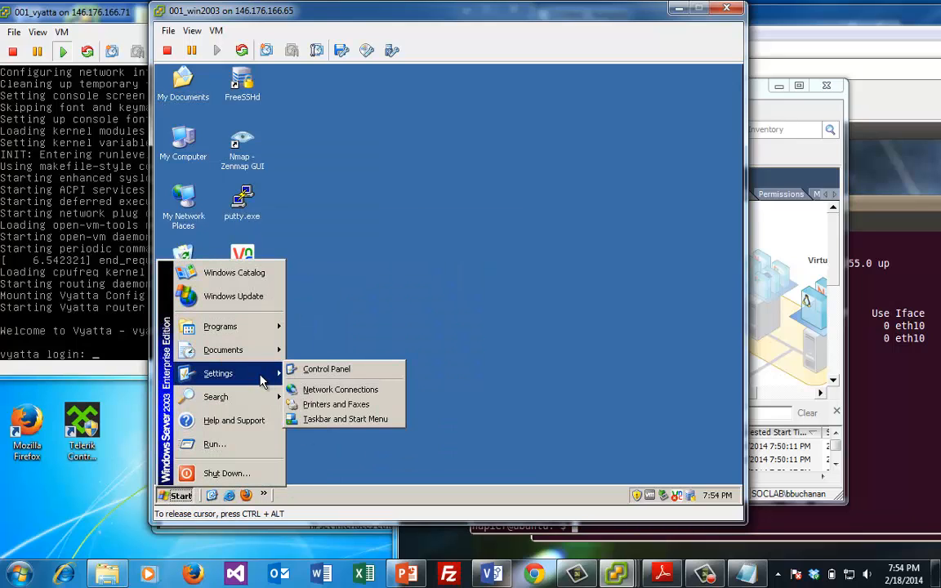
{"action": "left_click", "coordinate": [347, 389]}
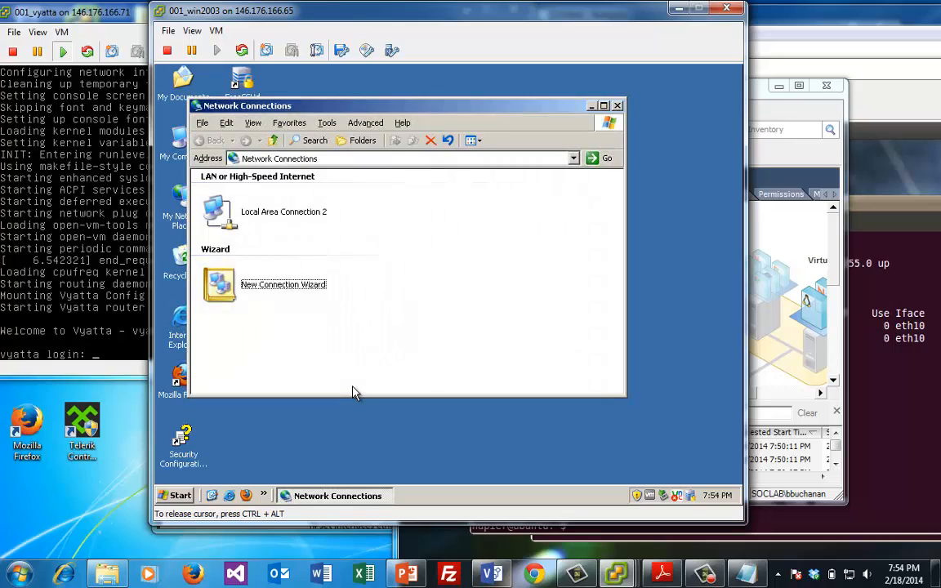
{"action": "left_click", "coordinate": [266, 211]}
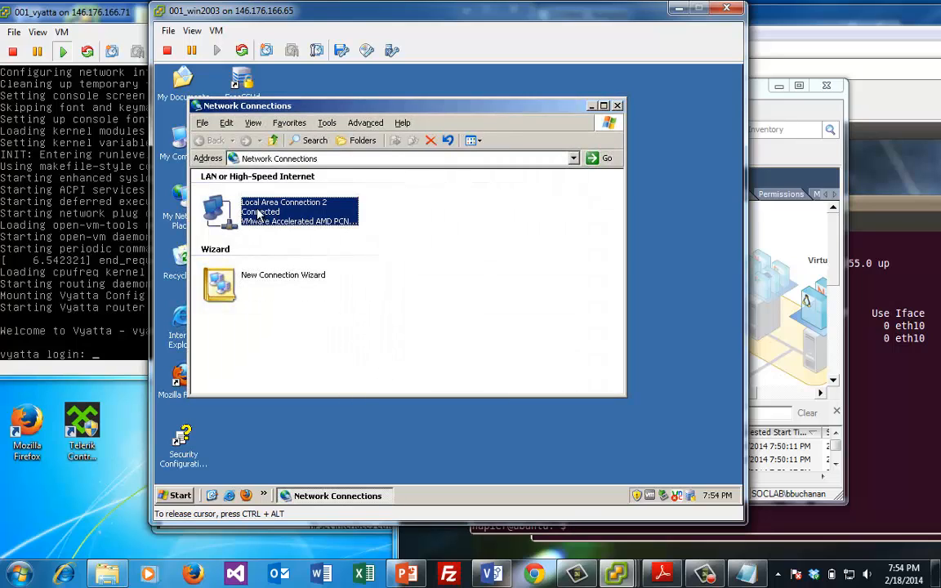
{"action": "right_click", "coordinate": [258, 208]}
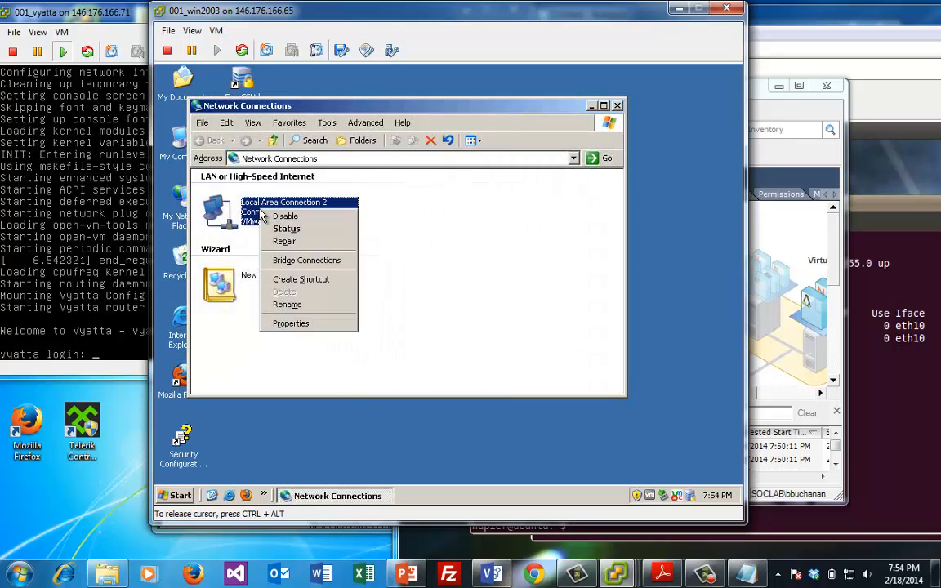
{"action": "left_click", "coordinate": [298, 324]}
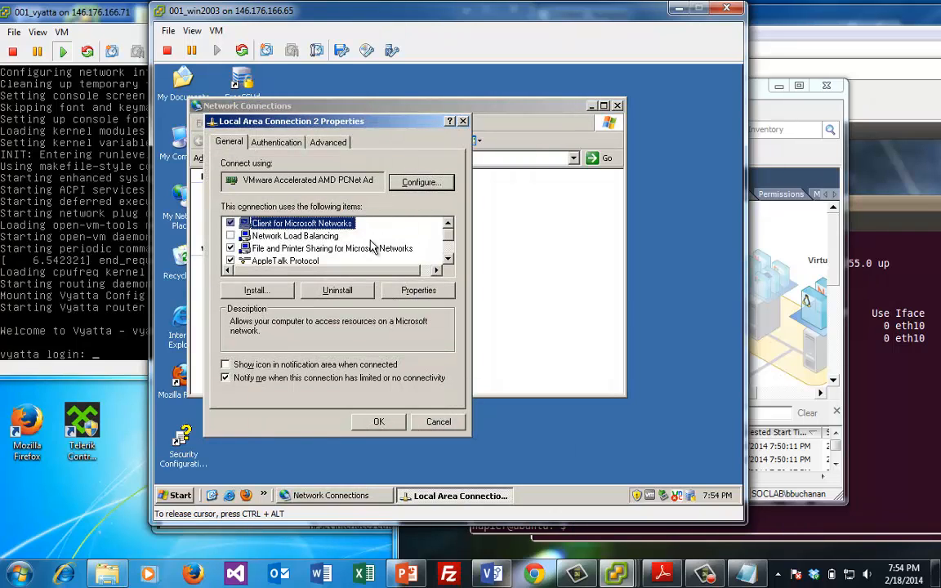
Change the TCP/IP address to 10.0.41.7 and save, accepting the empty DNS warning
{"action": "scroll", "coordinate": [406, 219], "scroll_direction": "down", "scroll_amount": 1}
{"action": "left_click", "coordinate": [380, 248]}
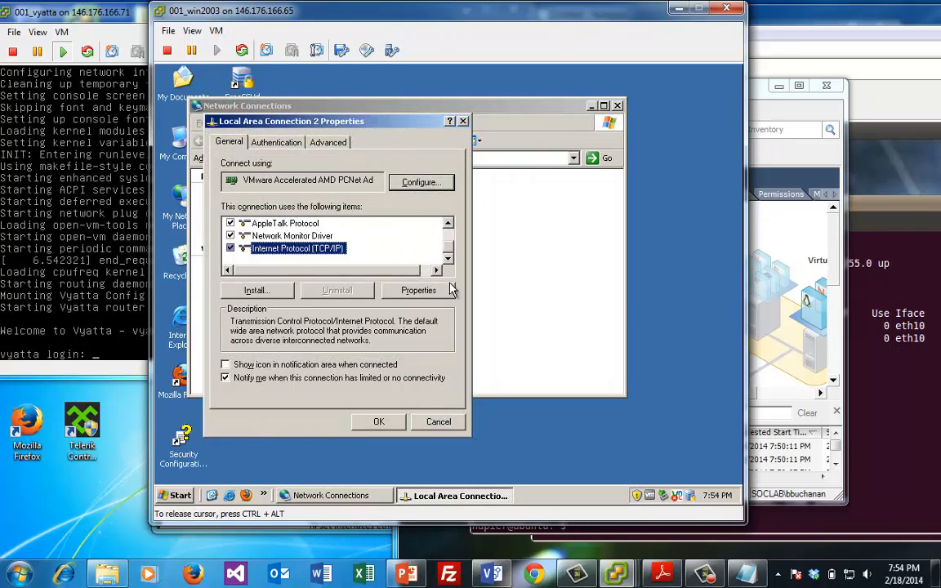
{"action": "left_click", "coordinate": [446, 290]}
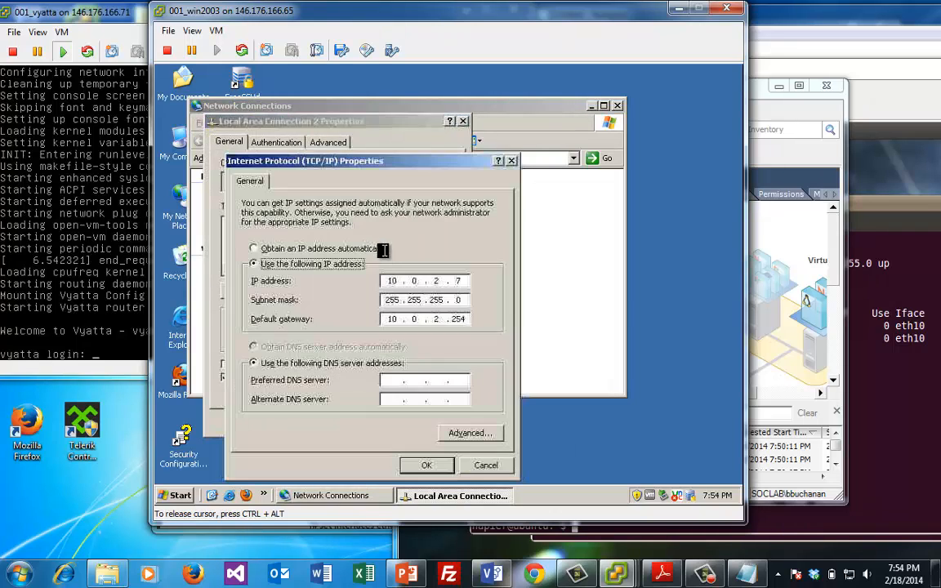
{"action": "double_click", "coordinate": [436, 280]}
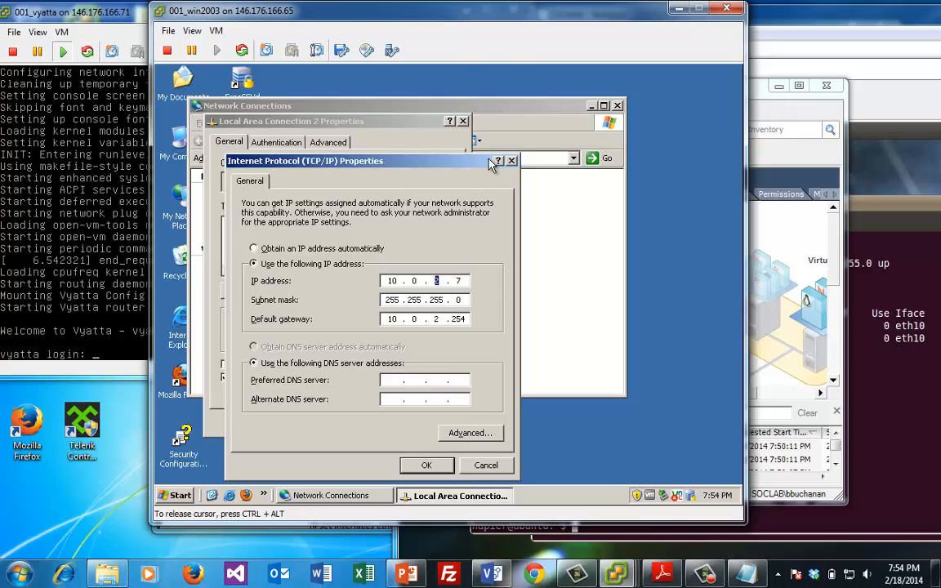
{"action": "left_click", "coordinate": [451, 279]}
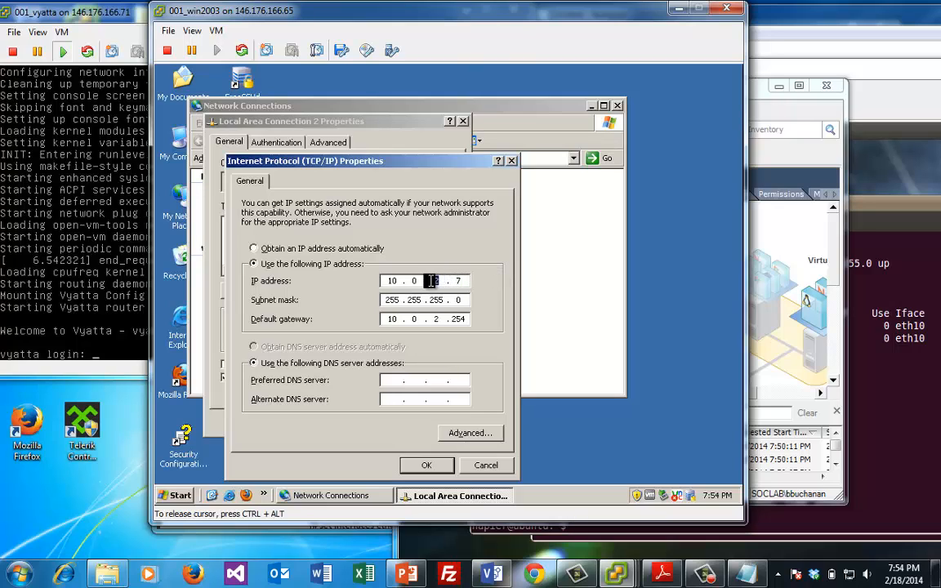
{"action": "left_click", "coordinate": [439, 280]}
{"action": "type", "text": "41"}
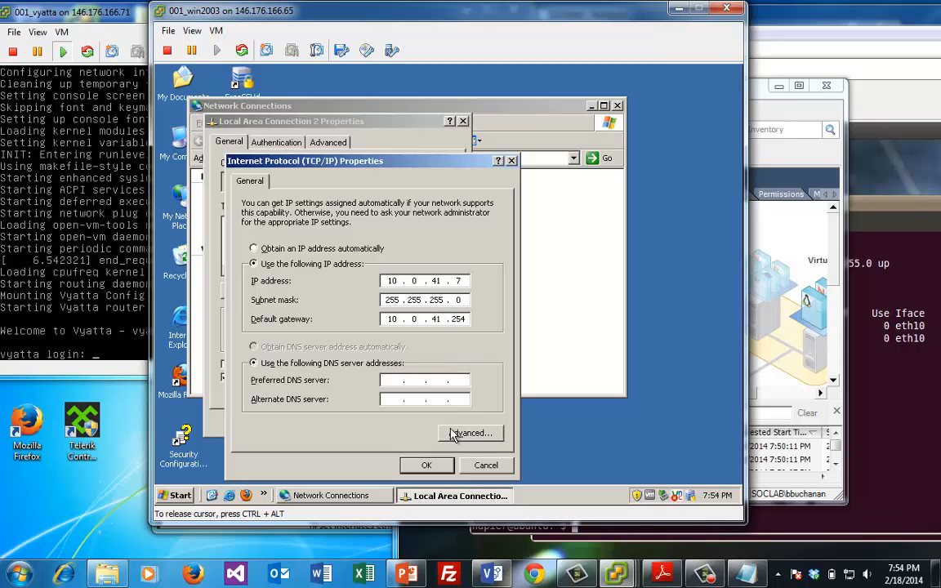
{"action": "left_click", "coordinate": [426, 466]}
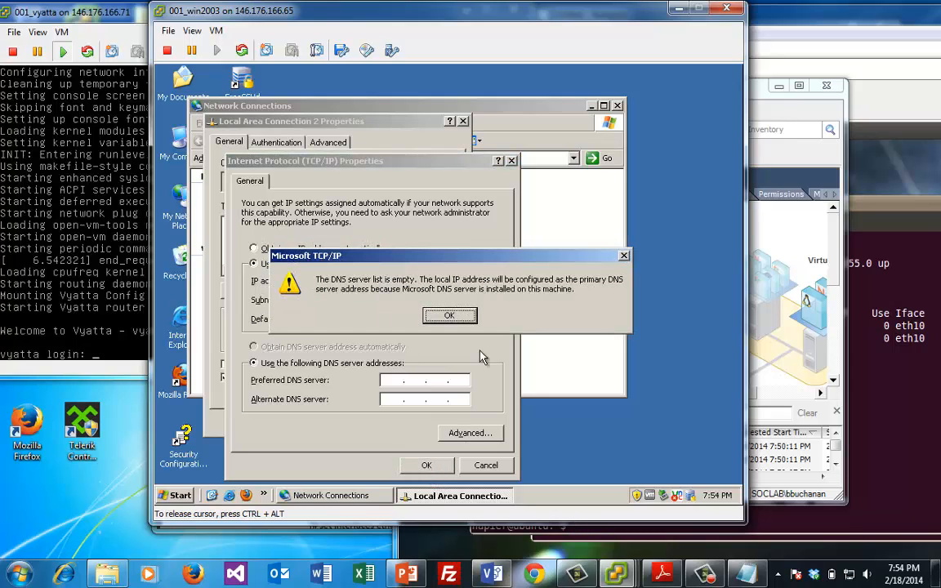
{"action": "left_click", "coordinate": [450, 316]}
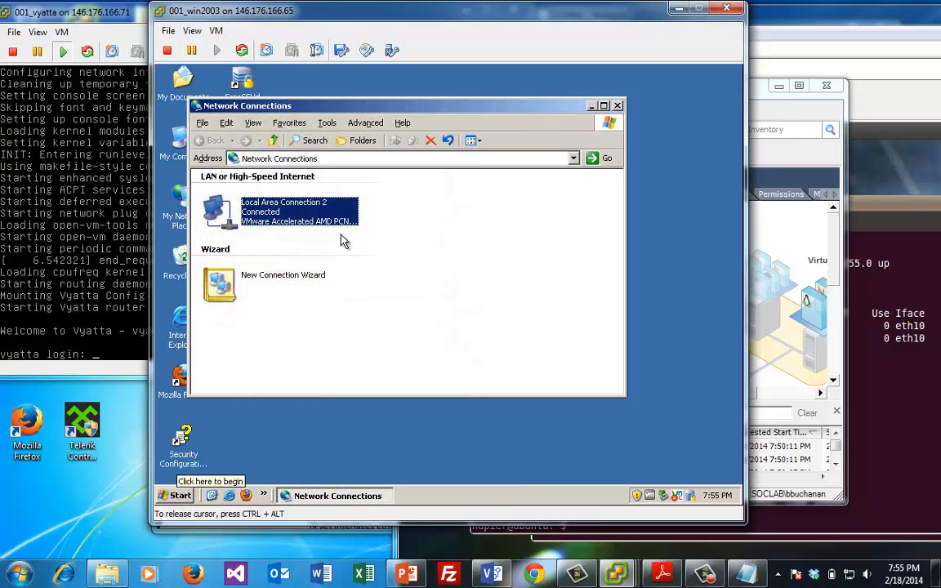
In a cmd prompt, run ipconfig and ping 10.0.41.7 to confirm replies with 0% loss
{"action": "left_click", "coordinate": [181, 497]}
{"action": "left_click", "coordinate": [214, 445]}
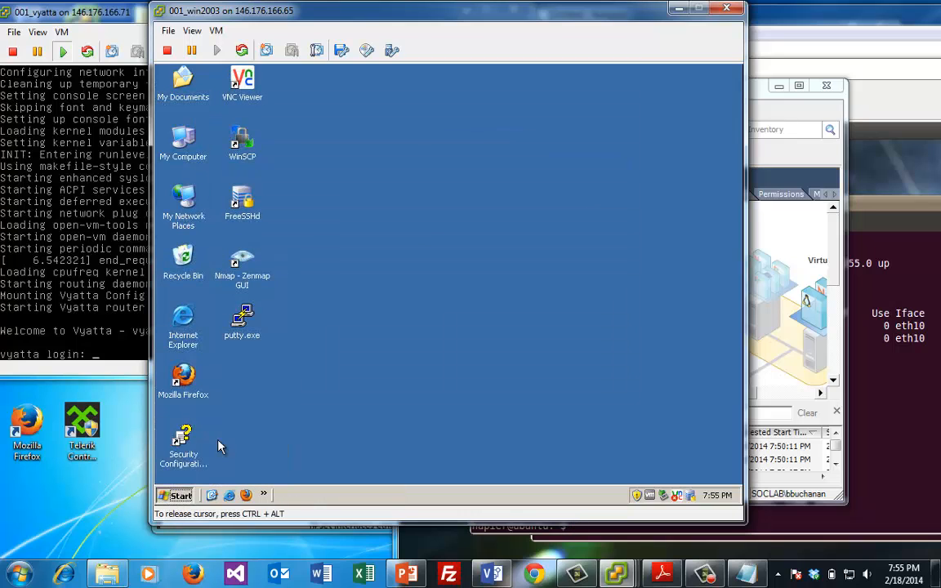
{"action": "type", "text": "cmd"}
{"action": "key", "text": "Return"}
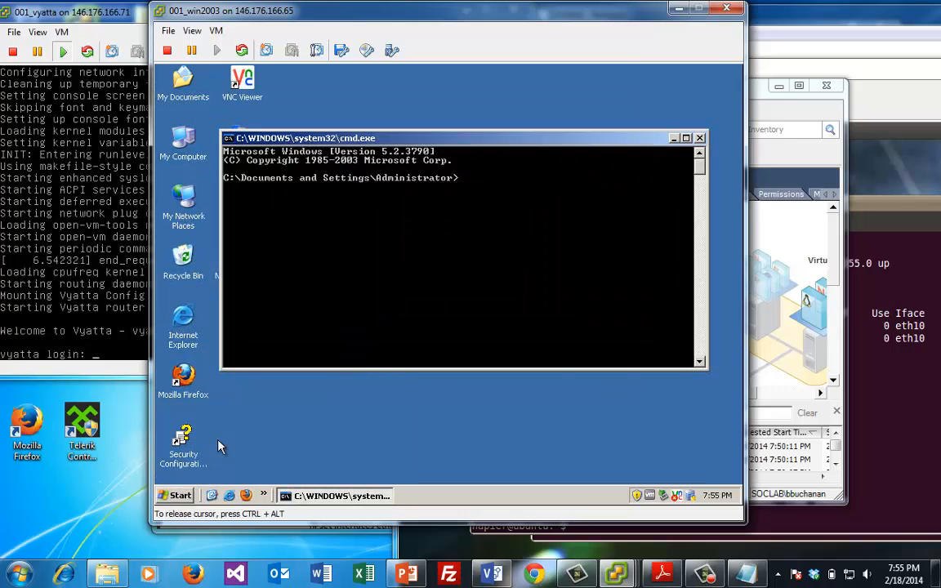
{"action": "type", "text": "ipconfig"}
{"action": "key", "text": "Return"}
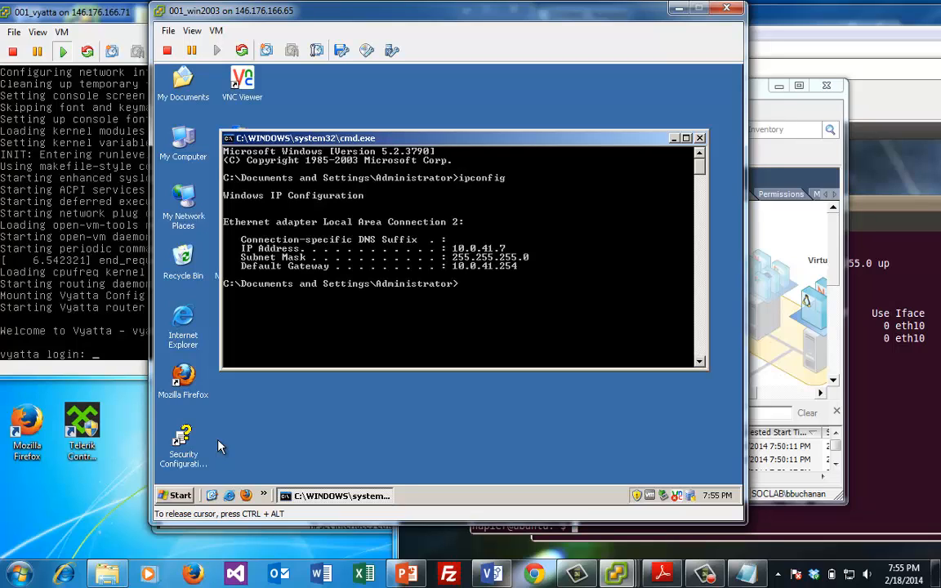
{"action": "type", "text": "ping 10.0.41.7"}
{"action": "key", "text": "Return"}
{"action": "key", "text": "ctrl+c"}
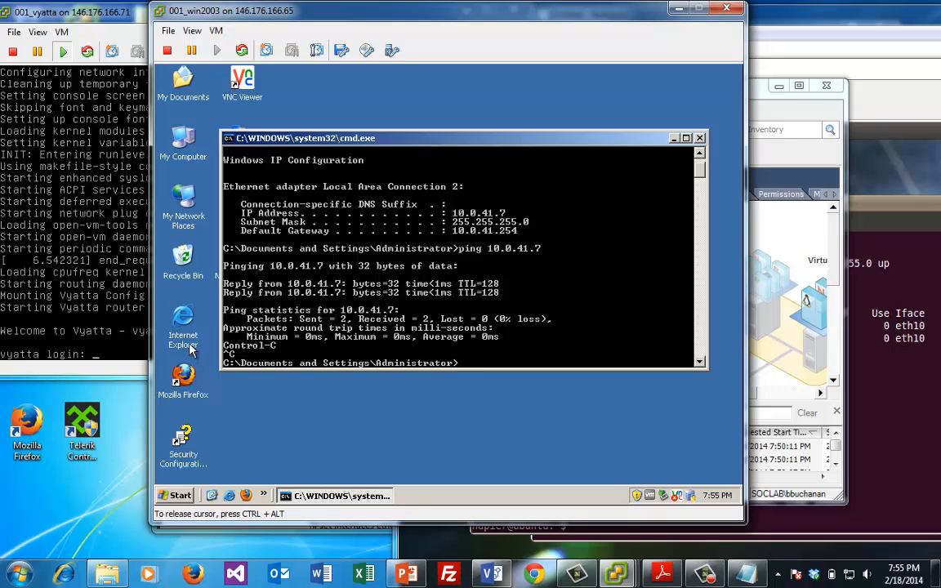
Log into the Vyatta router console as vyatta
{"action": "left_click", "coordinate": [106, 110]}
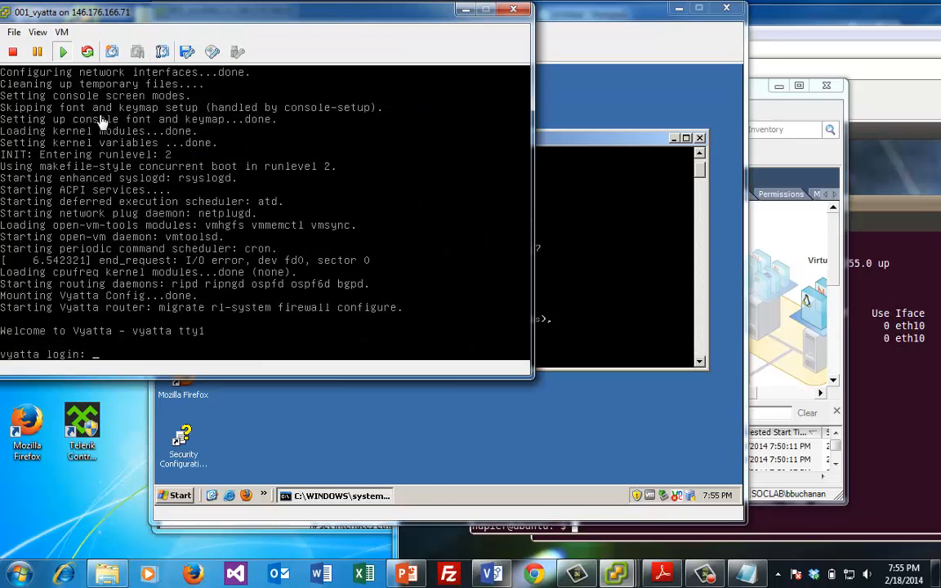
{"action": "left_click_drag", "start_coordinate": [134, 22], "coordinate": [259, 48]}
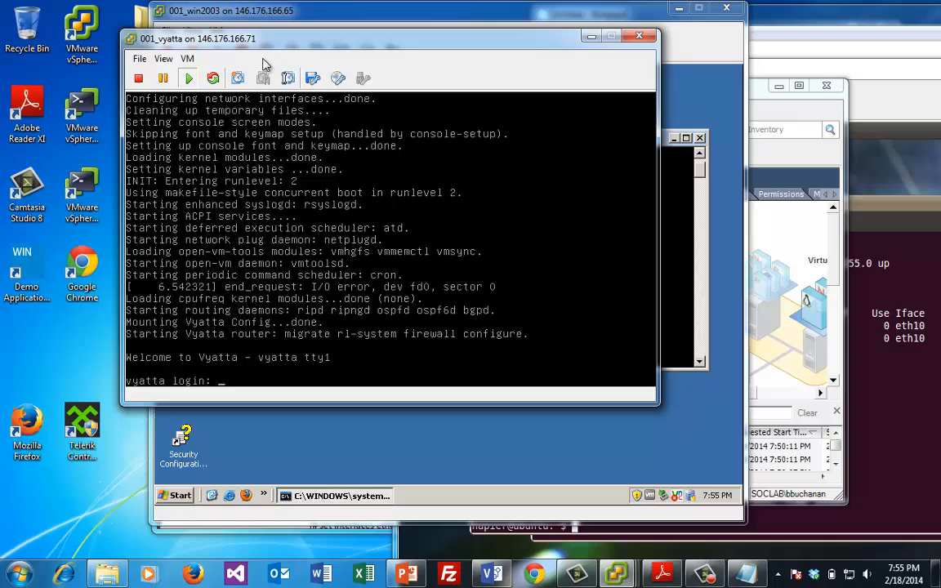
{"action": "left_click", "coordinate": [368, 151]}
{"action": "type", "text": "vta"}
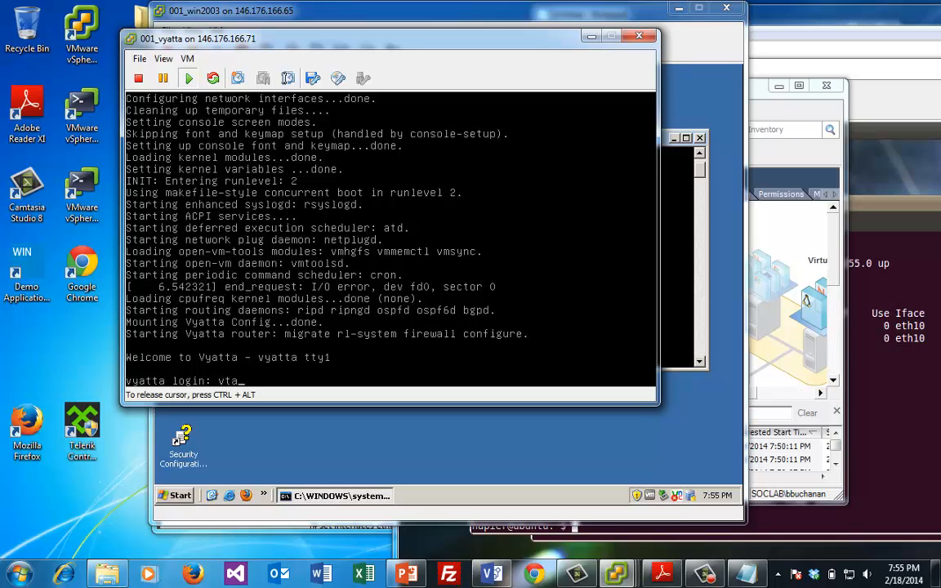
{"action": "key", "text": "BackSpace"}
{"action": "key", "text": "BackSpace"}
{"action": "type", "text": "yatta"}
{"action": "key", "text": "Return"}
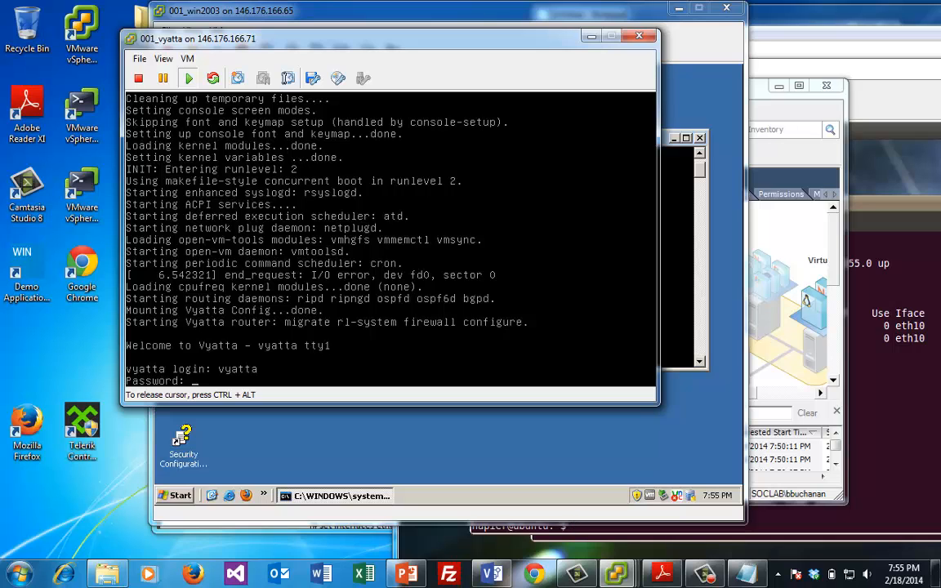
{"action": "key", "text": "Return"}
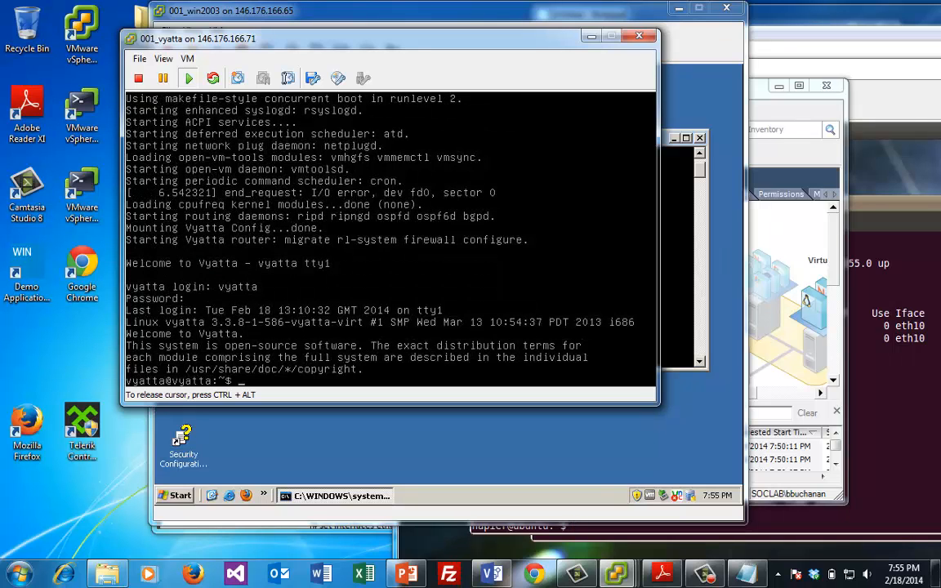
Copy /opt/vyatta/etc/config.boot.default over /opt/vyatta/etc/config/config.boot, then begin the reboot command
{"action": "type", "text": "cd"}
{"action": "key", "text": "BackSpace"}
{"action": "type", "text": "p"}
{"action": "type", "text": "/opt/vyatta/"}
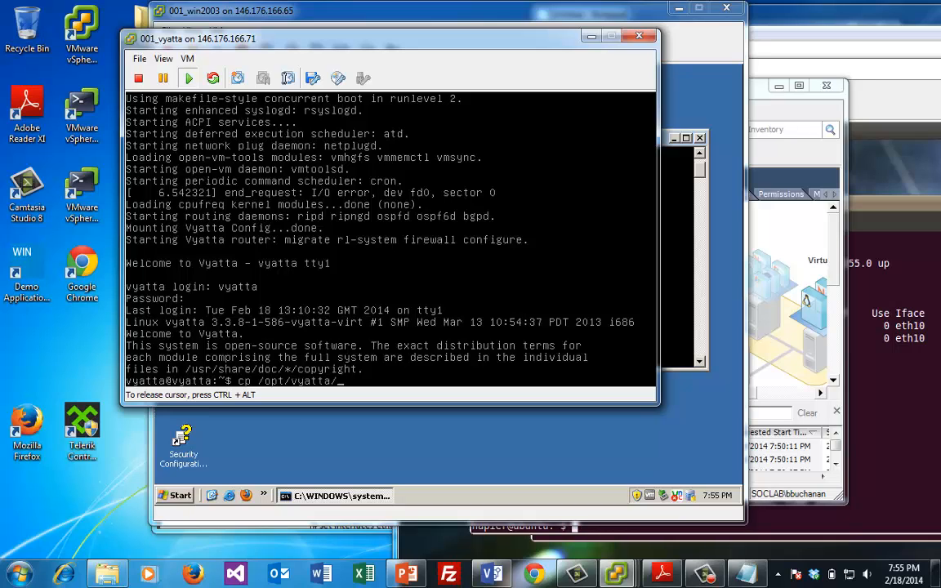
{"action": "type", "text": "etc/con"}
{"action": "key", "text": "Tab"}
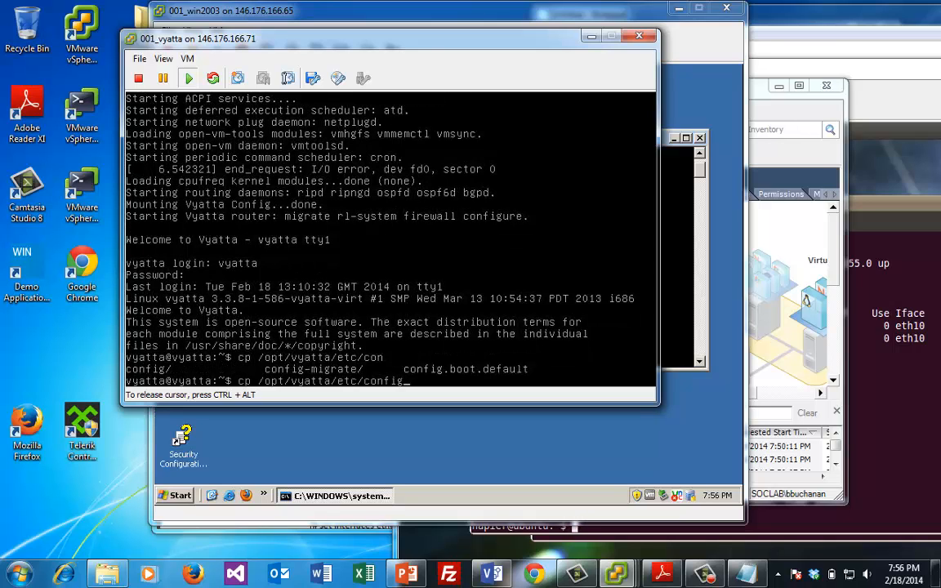
{"action": "type", "text": ".bo"}
{"action": "key", "text": "Tab"}
{"action": "type", "text": "/opt"}
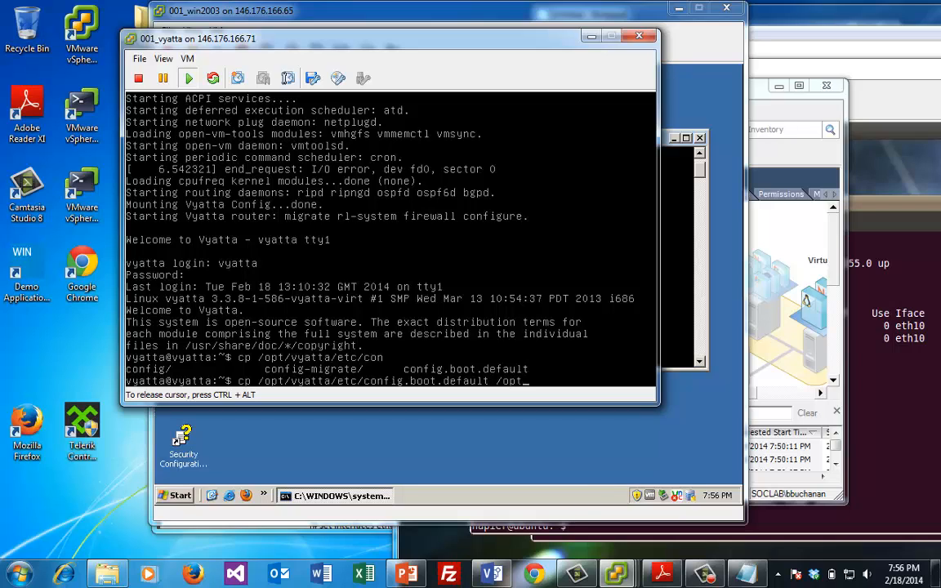
{"action": "type", "text": "/vyatta/etc/config/"}
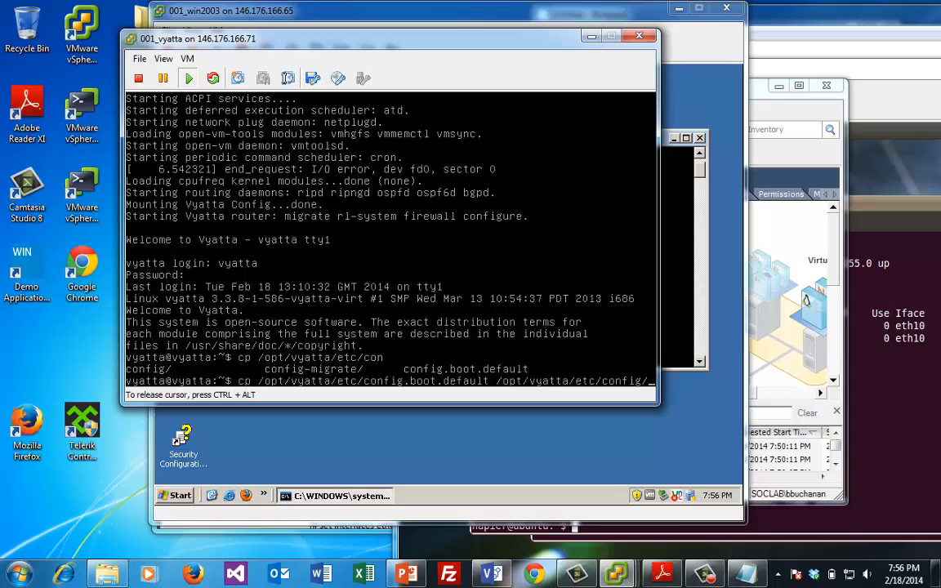
{"action": "type", "text": "config.boot"}
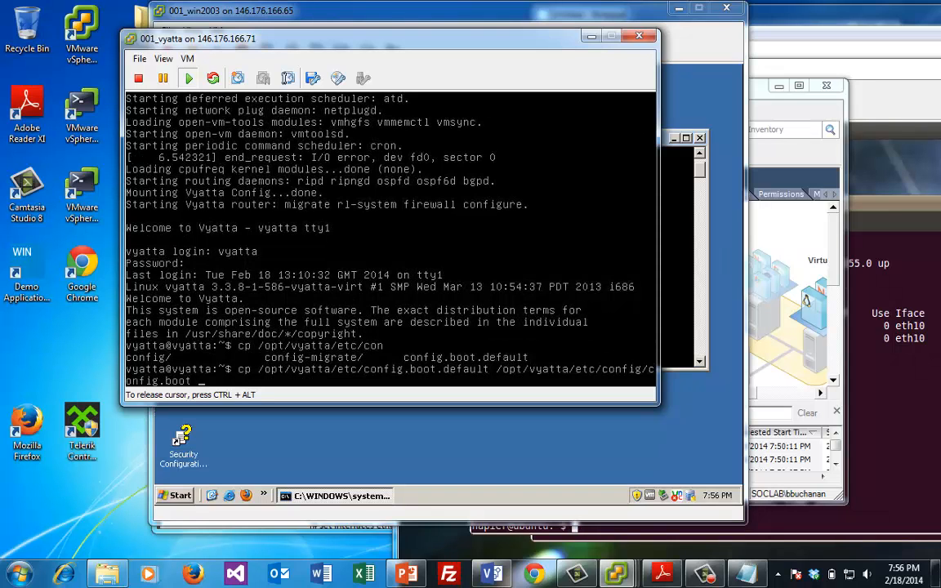
{"action": "key", "text": "Return"}
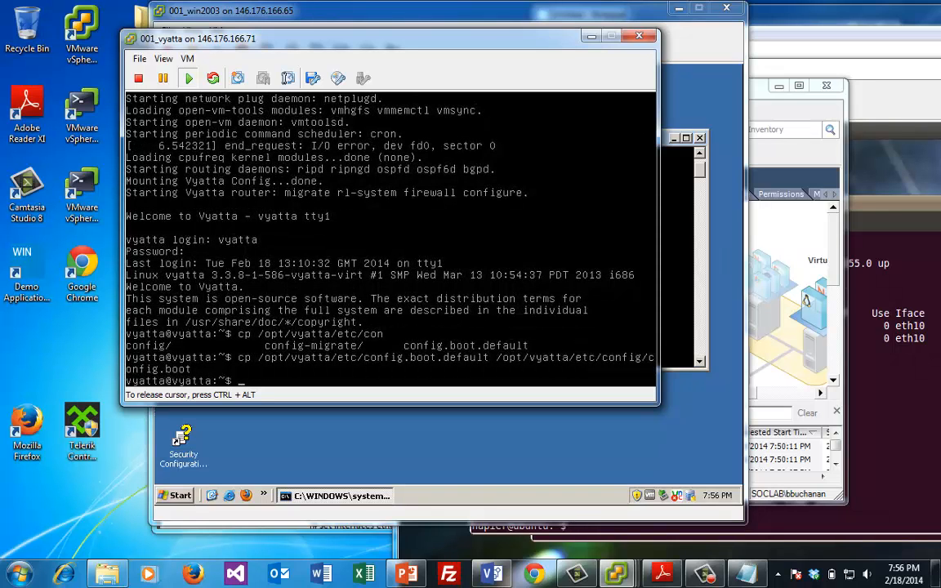
{"action": "type", "text": "rebotot"}
Reboot the router, answering Yes and continuing at the GRUB menu, then return to its console
{"action": "key", "text": "Return"}
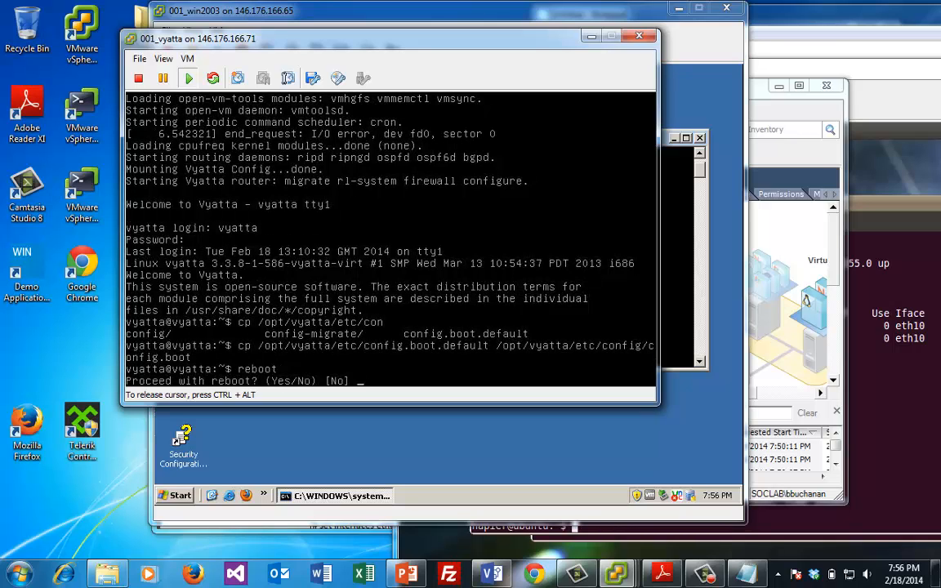
{"action": "type", "text": "Yes"}
{"action": "key", "text": "Return"}
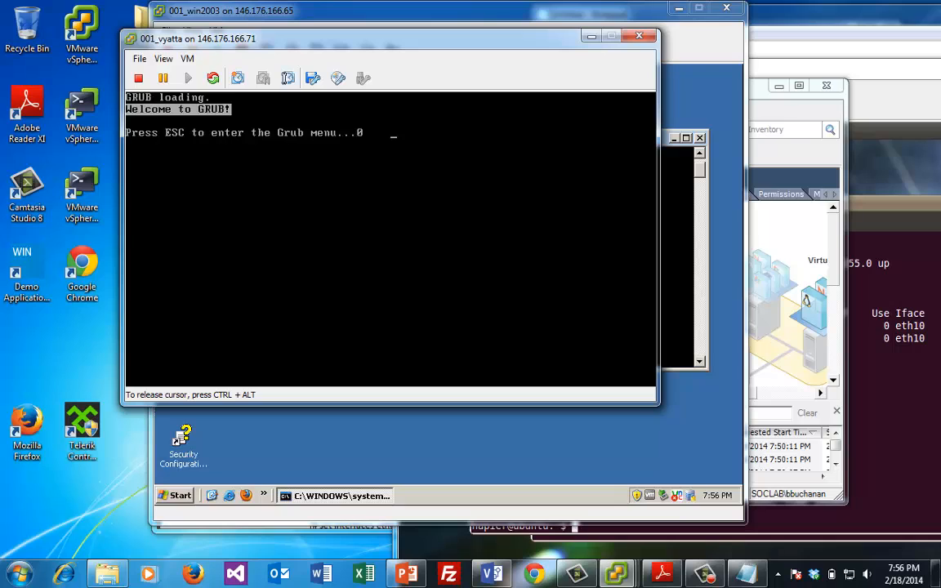
{"action": "key", "text": "Escape"}
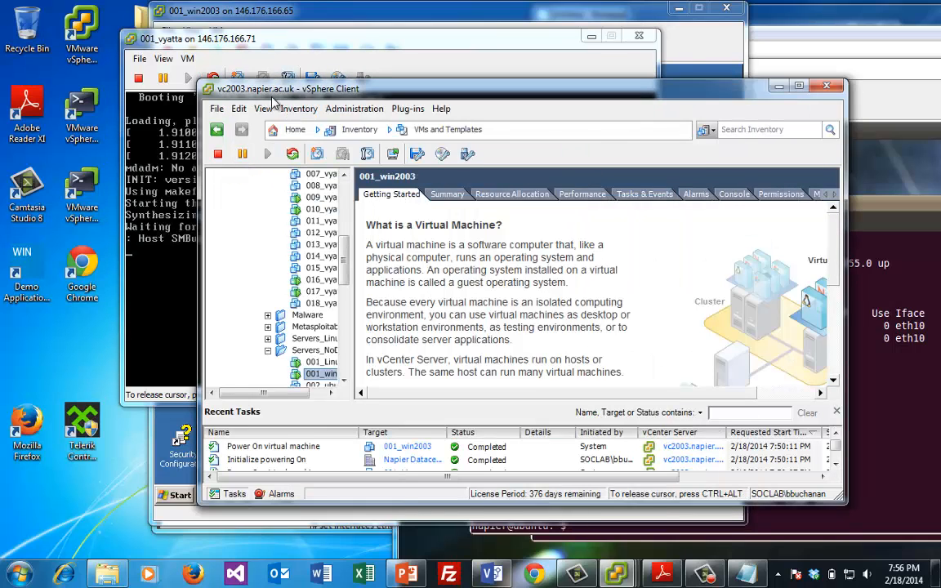
{"action": "left_click_drag", "start_coordinate": [274, 98], "coordinate": [243, 102]}
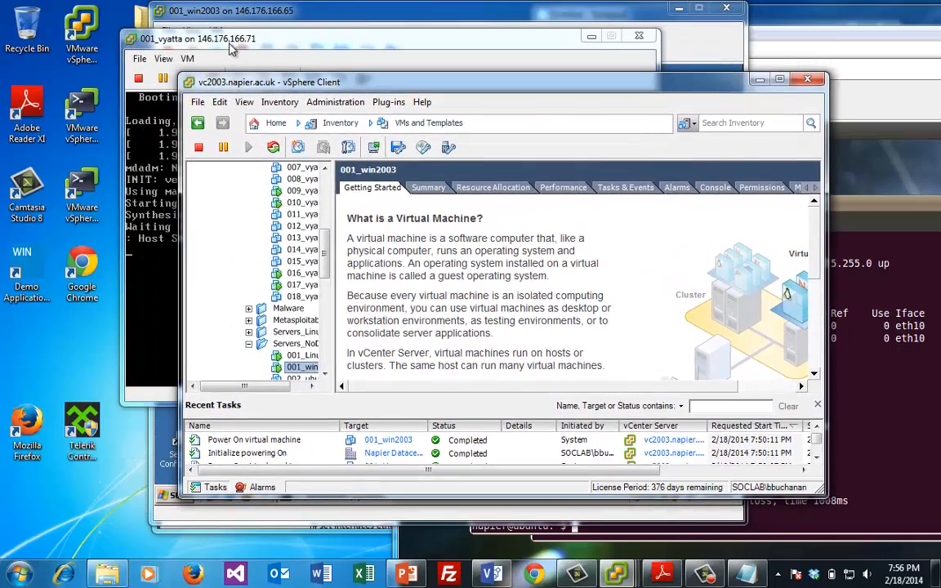
{"action": "left_click", "coordinate": [209, 41]}
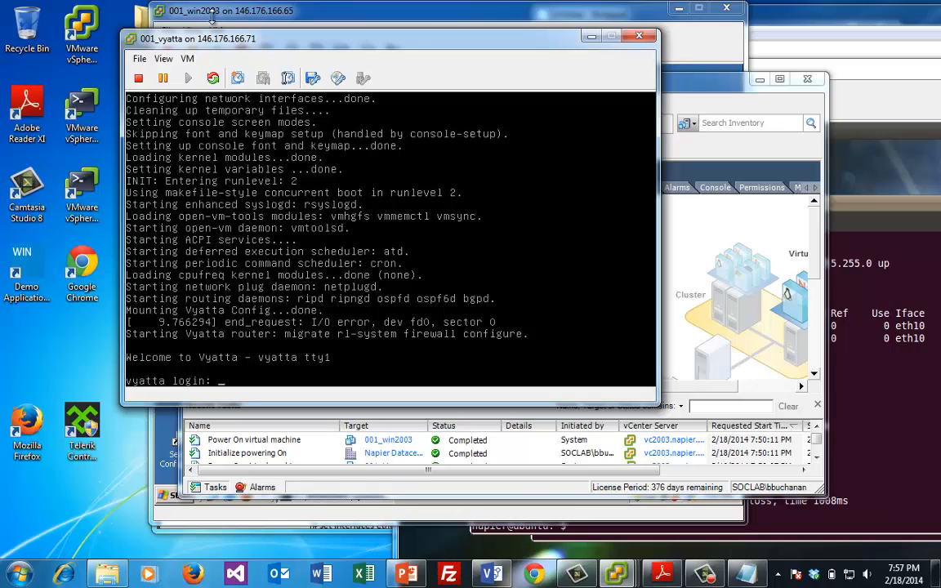
Log in as vyatta and display the router's default configuration
{"action": "left_click", "coordinate": [245, 229]}
{"action": "type", "text": "vya"}
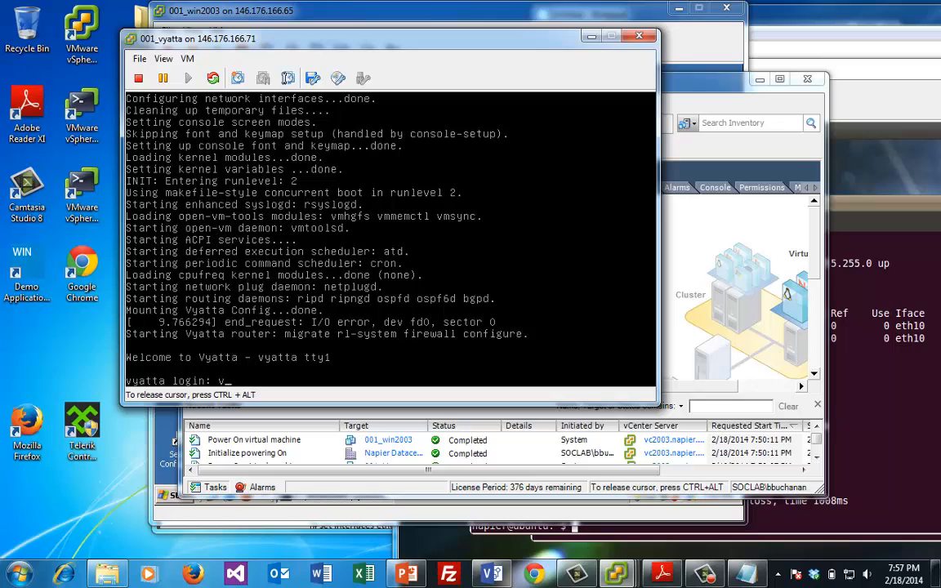
{"action": "type", "text": "tta"}
{"action": "key", "text": "Return"}
{"action": "type", "text": "vyatta"}
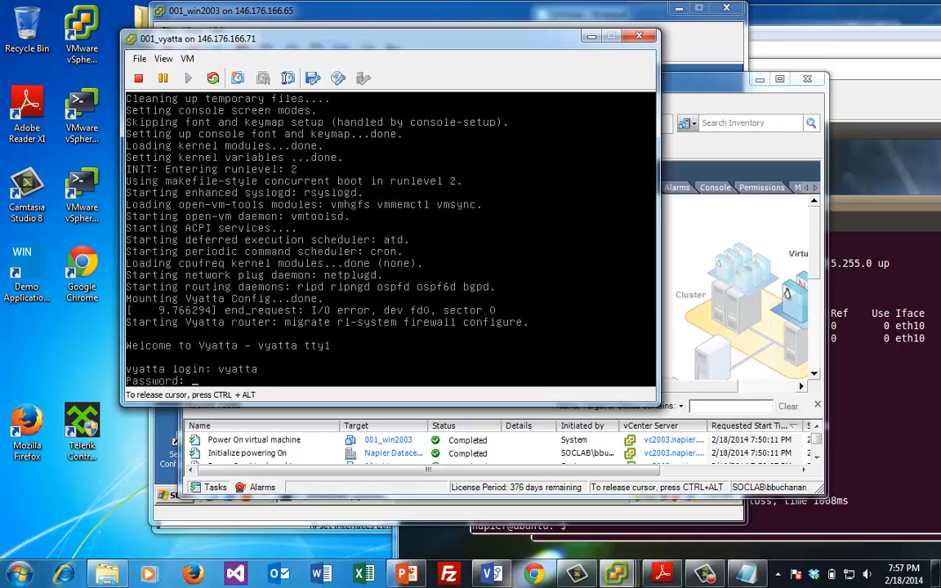
{"action": "key", "text": "Return"}
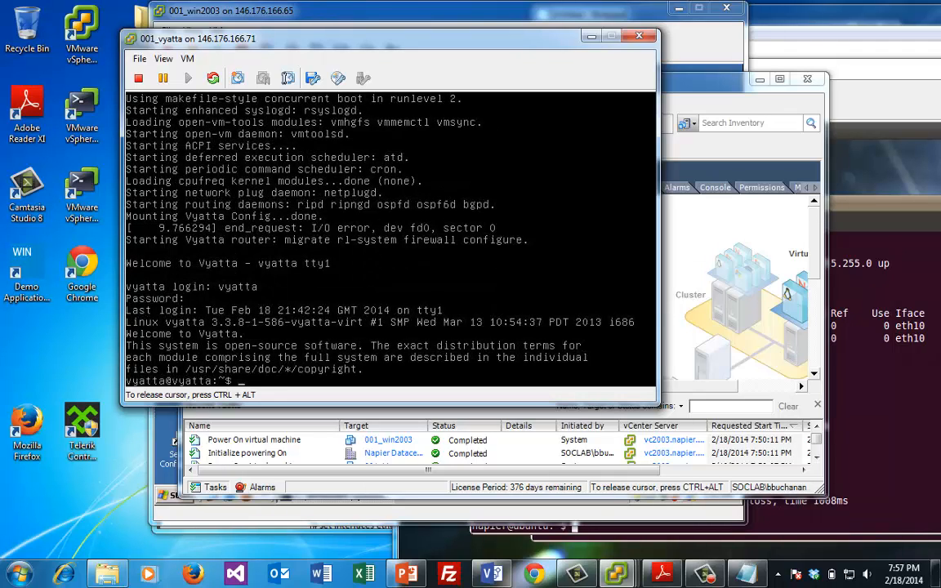
{"action": "type", "text": "config"}
{"action": "key", "text": "BackSpace"}
{"action": "key", "text": "BackSpace"}
{"action": "key", "text": "BackSpace"}
{"action": "key", "text": "BackSpace"}
{"action": "key", "text": "BackSpace"}
{"action": "key", "text": "BackSpace"}
{"action": "type", "text": "show configuration"}
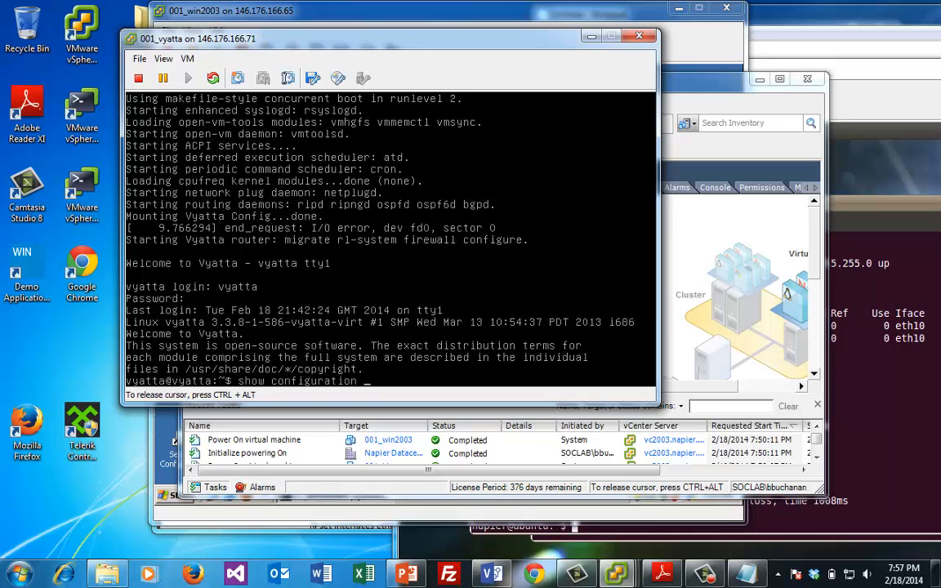
{"action": "key", "text": "Return"}
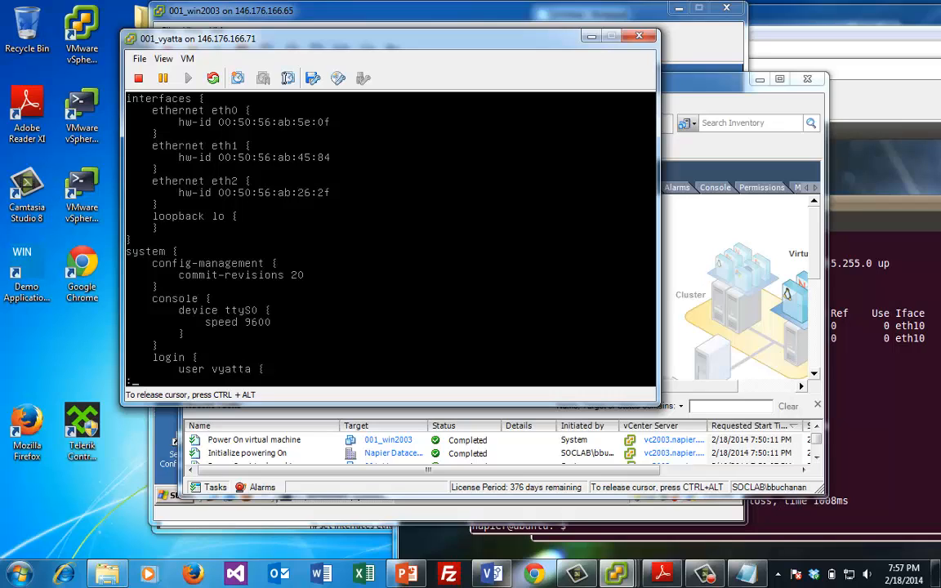
List the interfaces, showing eth0–eth2 without addresses, and enter configuration mode
{"action": "type", "text": "qs"}
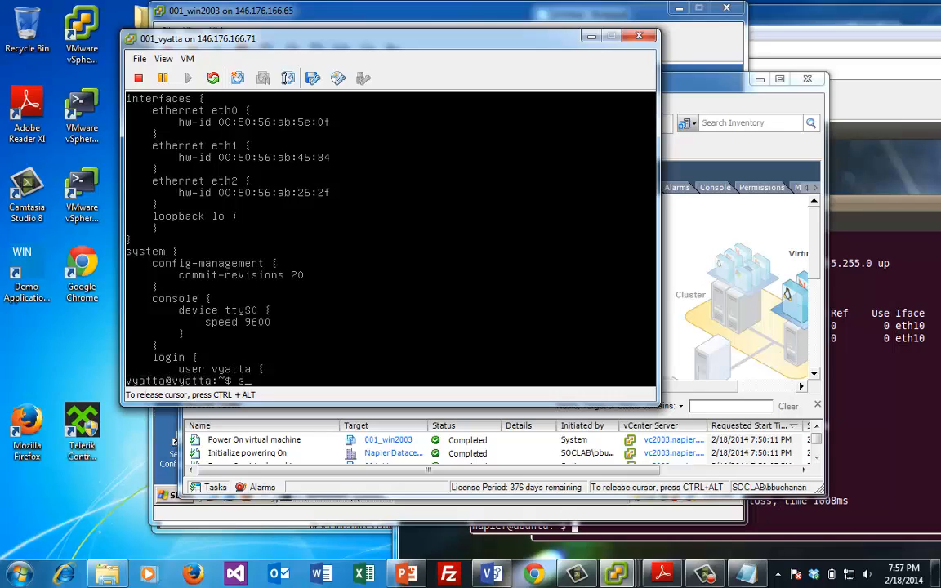
{"action": "type", "text": "how interfaces"}
{"action": "key", "text": "Return"}
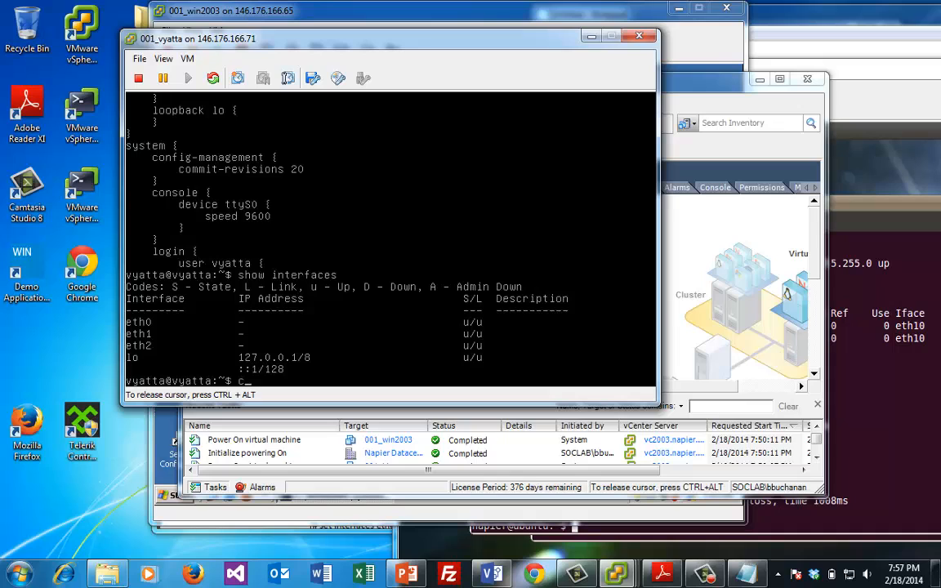
{"action": "type", "text": "configure"}
{"action": "key", "text": "Return"}
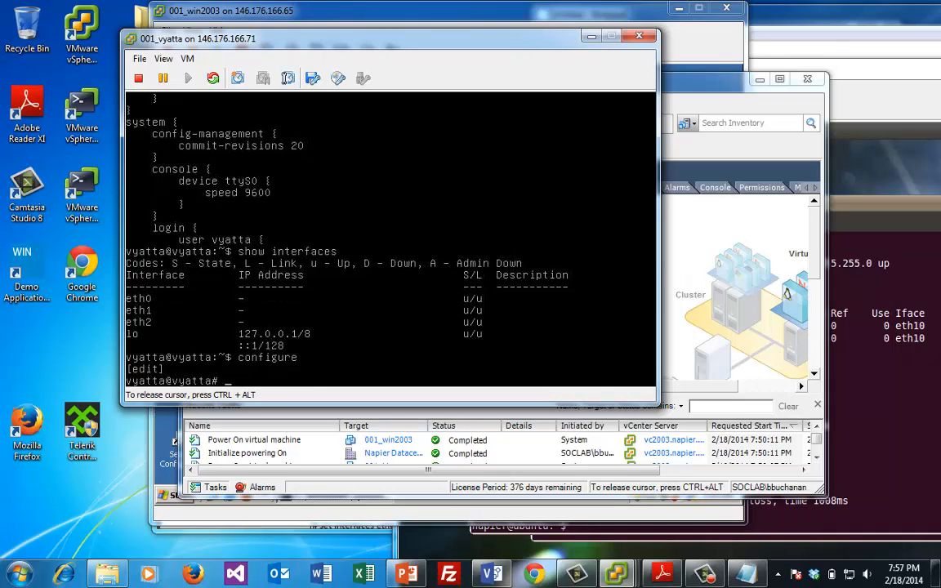
Assign address 10.200.0.254/24 to interface eth0
{"action": "type", "text": "set"}
{"action": "key", "text": "Tab"}
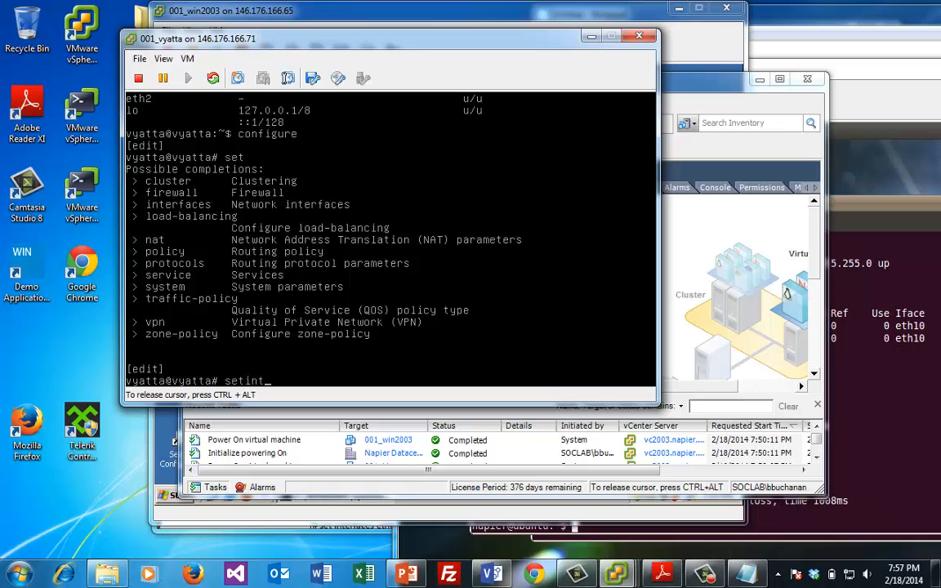
{"action": "type", "text": "interfaces e"}
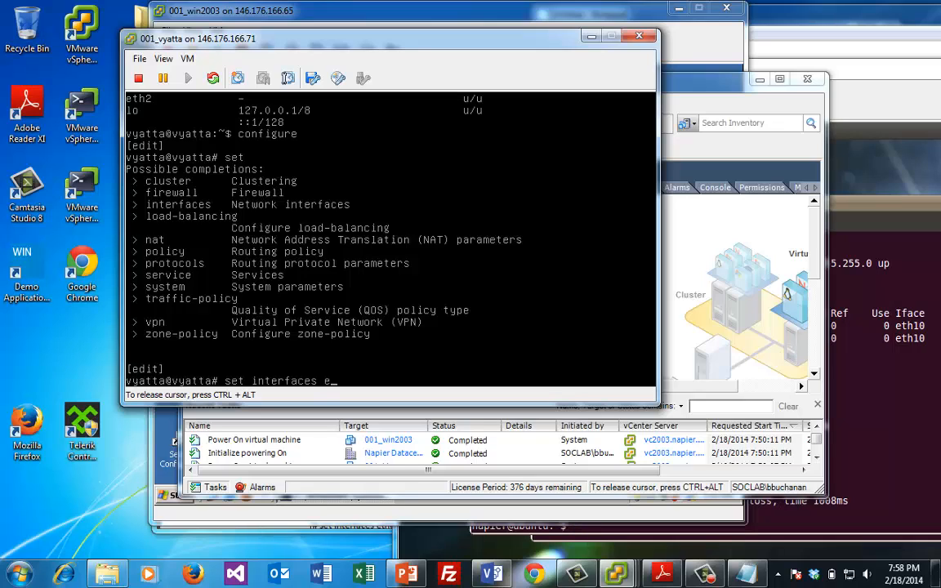
{"action": "type", "text": "thernet eth0 10.200"}
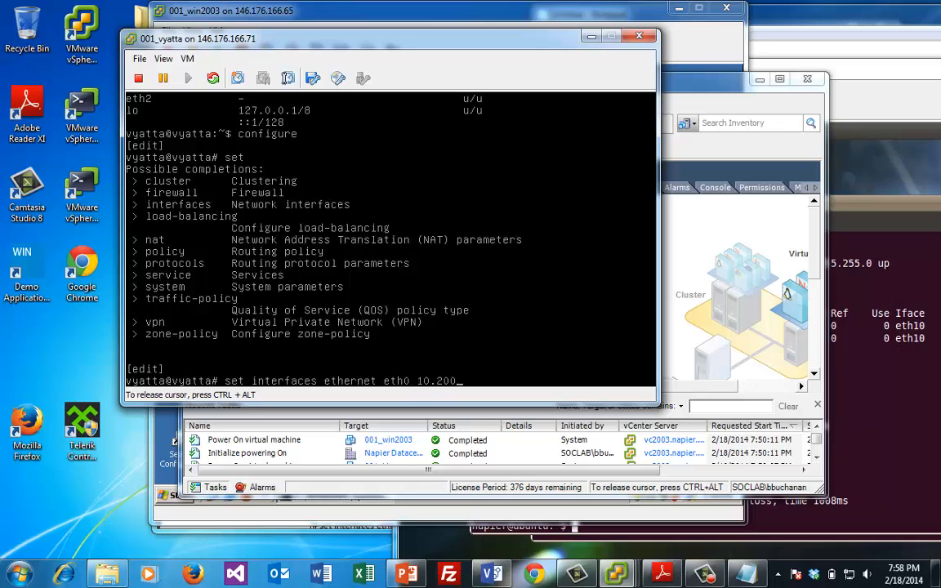
{"action": "type", "text": ".0.254/24"}
{"action": "key", "text": "Return"}
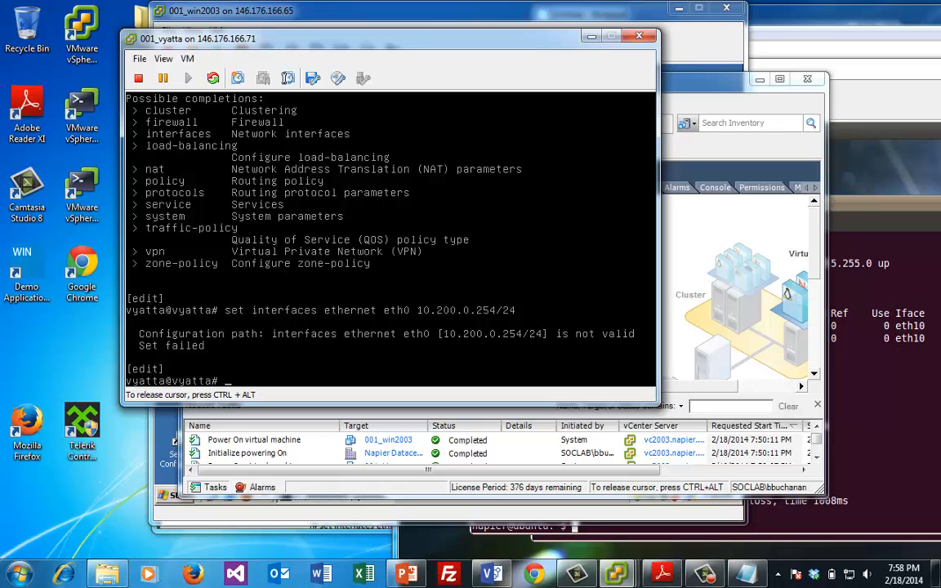
{"action": "key", "text": "Up"}
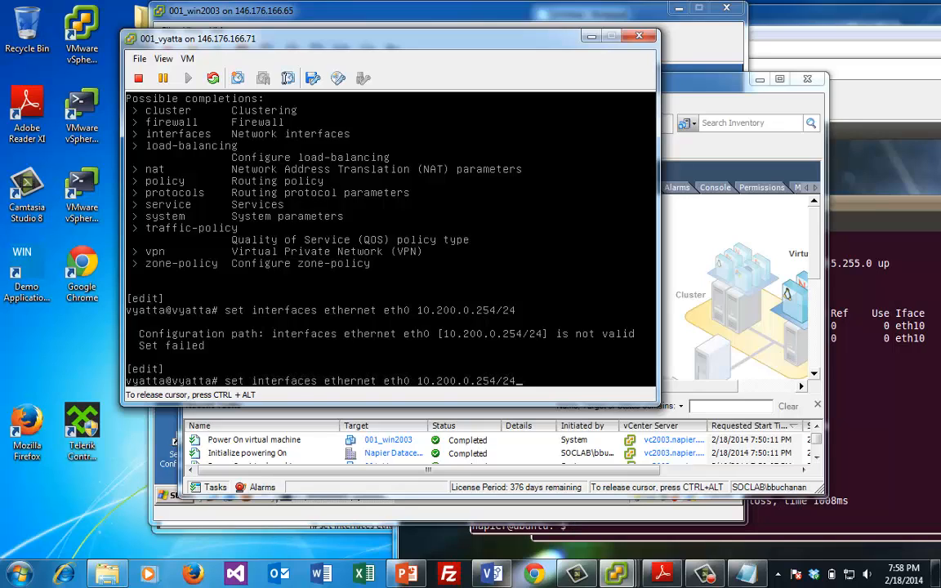
{"action": "key", "text": "Left"}
{"action": "key", "text": "Left"}
{"action": "key", "text": "Left"}
{"action": "key", "text": "Left"}
{"action": "key", "text": "Left"}
{"action": "key", "text": "Left"}
{"action": "key", "text": "Left"}
{"action": "key", "text": "Left"}
{"action": "key", "text": "Left"}
{"action": "key", "text": "Left"}
{"action": "key", "text": "Left"}
{"action": "key", "text": "Left"}
{"action": "key", "text": "Left"}
{"action": "key", "text": "Left"}
{"action": "key", "text": "Left"}
{"action": "key", "text": "Left"}
{"action": "key", "text": "Right"}
{"action": "key", "text": "Right"}
{"action": "type", "text": "address"}
{"action": "key", "text": "Return"}
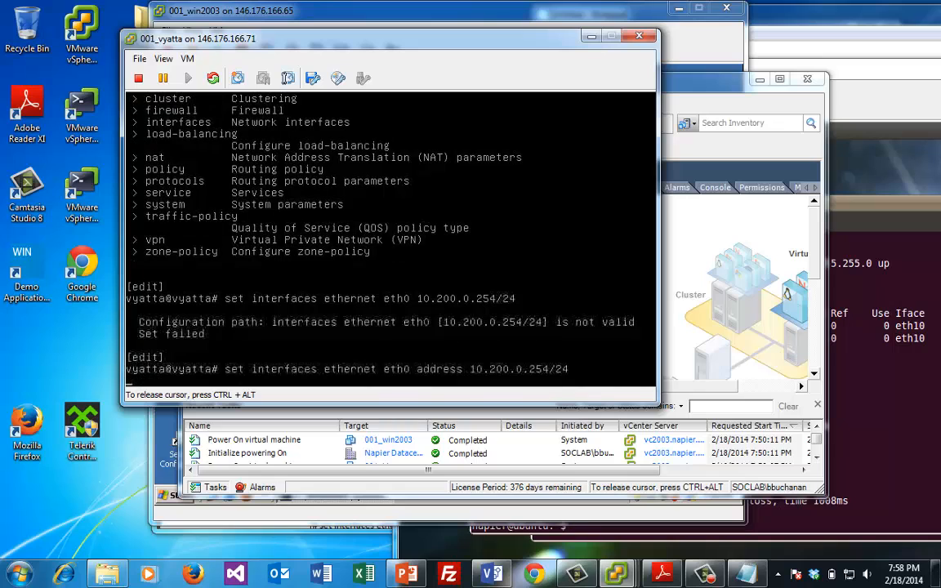
Rework the recalled command into an eth1 address 10.0.40.254/24
{"action": "key", "text": "Up"}
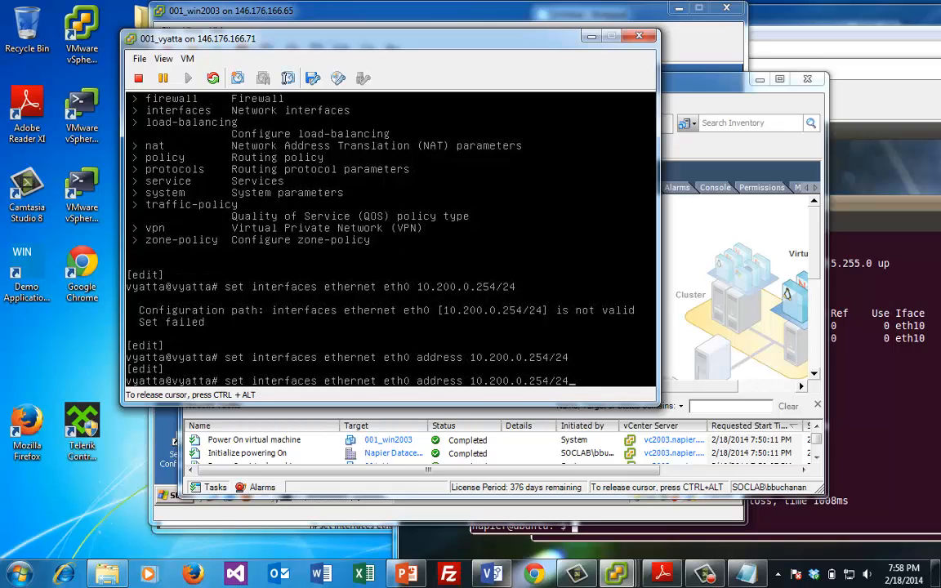
{"action": "key", "text": "Left"}
{"action": "key", "text": "Left"}
{"action": "key", "text": "Left"}
{"action": "key", "text": "Left"}
{"action": "key", "text": "Left"}
{"action": "key", "text": "Left"}
{"action": "key", "text": "Left"}
{"action": "key", "text": "Left"}
{"action": "key", "text": "Left"}
{"action": "key", "text": "Left"}
{"action": "key", "text": "Left"}
{"action": "key", "text": "Left"}
{"action": "key", "text": "BackSpace"}
{"action": "type", "text": "1"}
{"action": "key", "text": "Right"}
{"action": "key", "text": "Right"}
{"action": "key", "text": "Right"}
{"action": "key", "text": "Right"}
{"action": "key", "text": "BackSpace"}
{"action": "key", "text": "BackSpace"}
{"action": "key", "text": "BackSpace"}
{"action": "key", "text": "BackSpace"}
{"action": "key", "text": "Right"}
{"action": "type", "text": "40"}
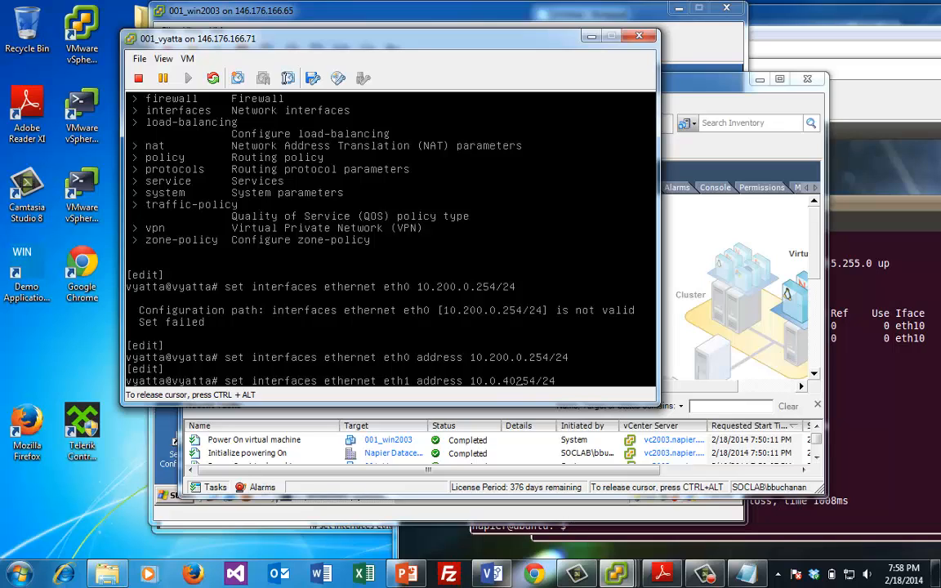
{"action": "type", "text": "."}
Set eth1's address to 10.0.41.254/24
{"action": "key", "text": "Left"}
{"action": "key", "text": "BackSpace"}
{"action": "type", "text": "1"}
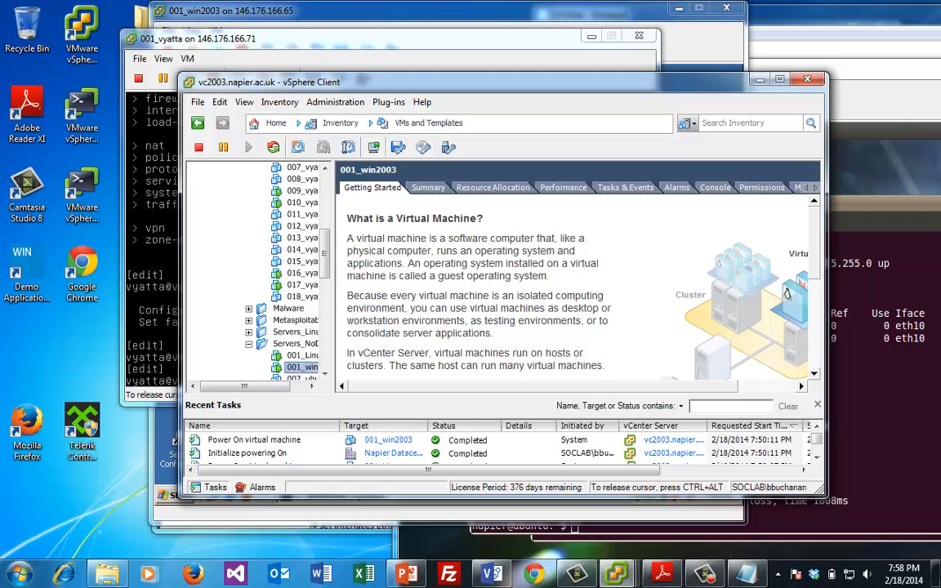
{"action": "key", "text": "alt+Tab"}
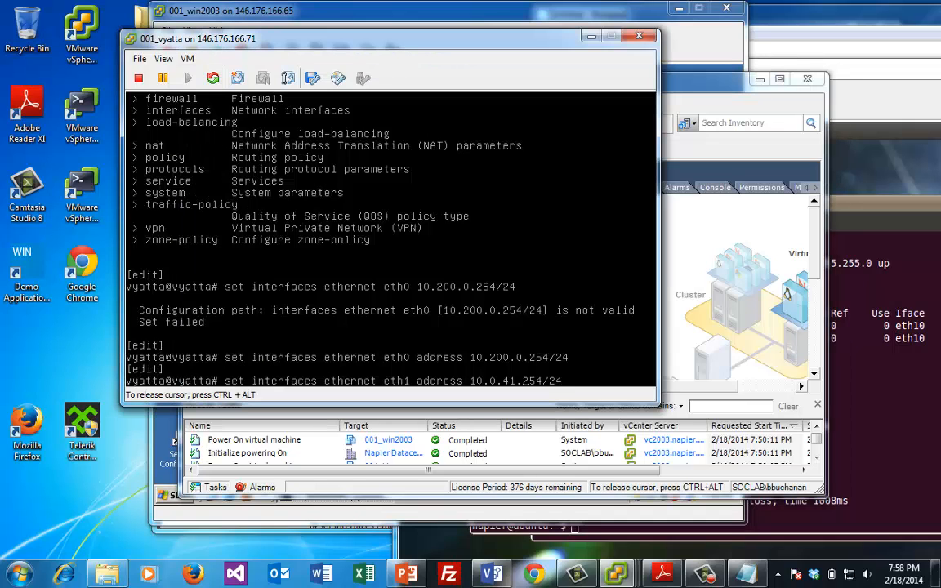
{"action": "key", "text": "Return"}
Set eth2's address to 10.0.40.254/24
{"action": "key", "text": "Up"}
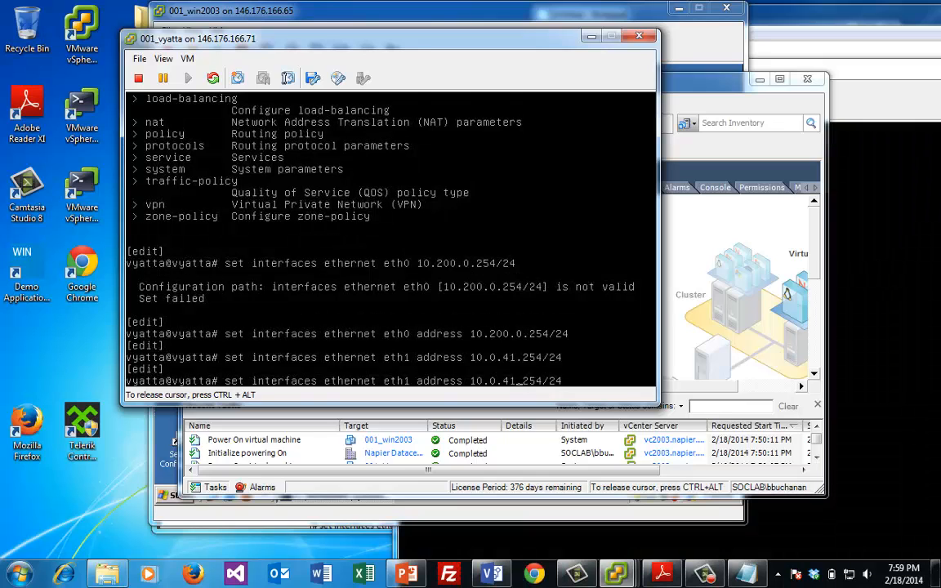
{"action": "key", "text": "BackSpace"}
{"action": "type", "text": "0"}
{"action": "key", "text": "BackSpace"}
{"action": "type", "text": "2"}
{"action": "key", "text": "Return"}
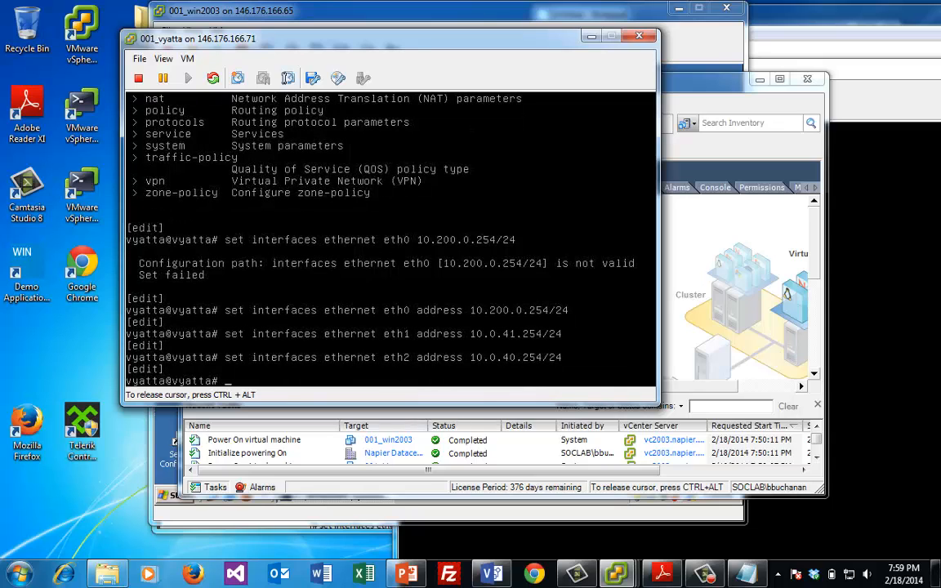
Set the system gateway to 10.200.0.1 and bring the Windows 2003 console forward
{"action": "type", "text": "set system gateway 1"}
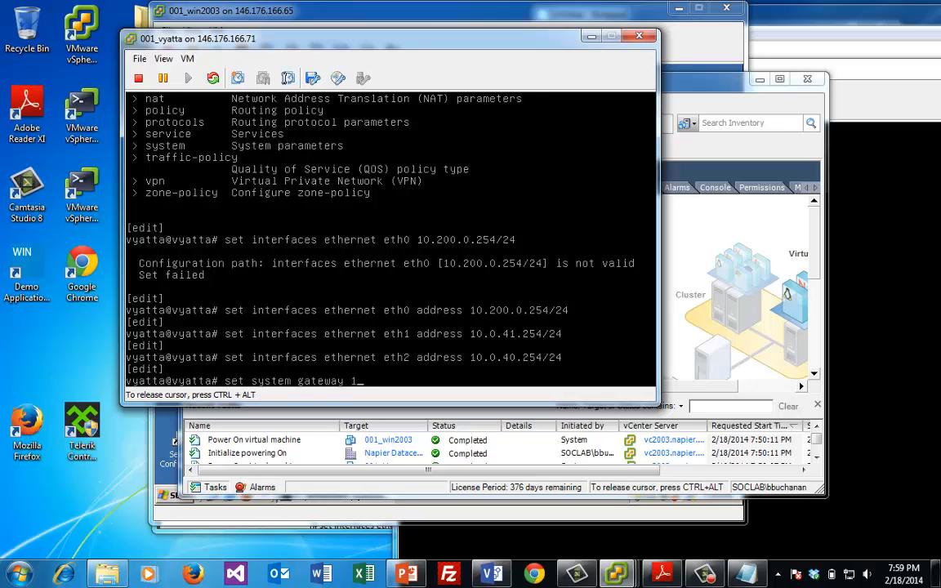
{"action": "type", "text": "0.2000.0"}
{"action": "key", "text": "BackSpace"}
{"action": "key", "text": "BackSpace"}
{"action": "key", "text": "BackSpace"}
{"action": "key", "text": "BackSpace"}
{"action": "type", "text": "0.0"}
{"action": "key", "text": "Return"}
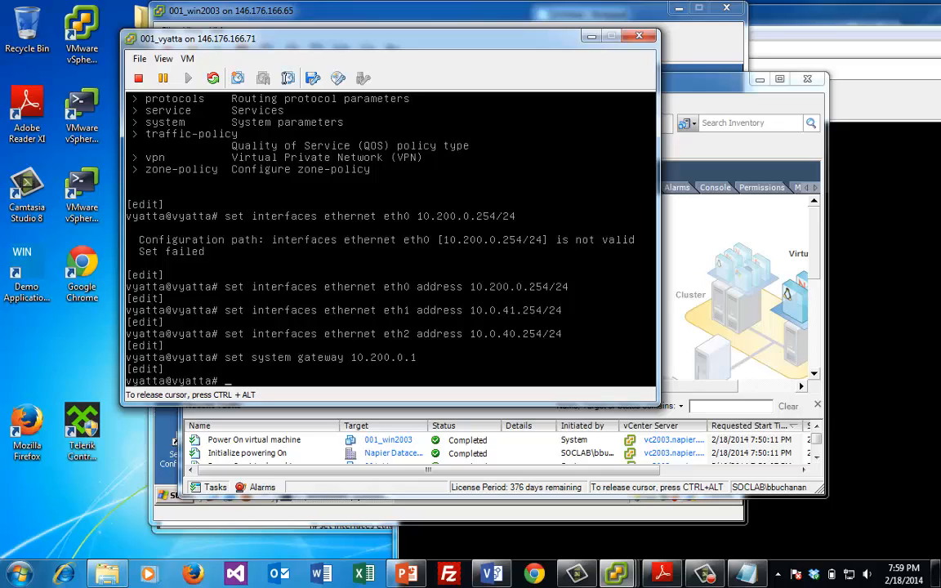
{"action": "key", "text": "ctrl+alt"}
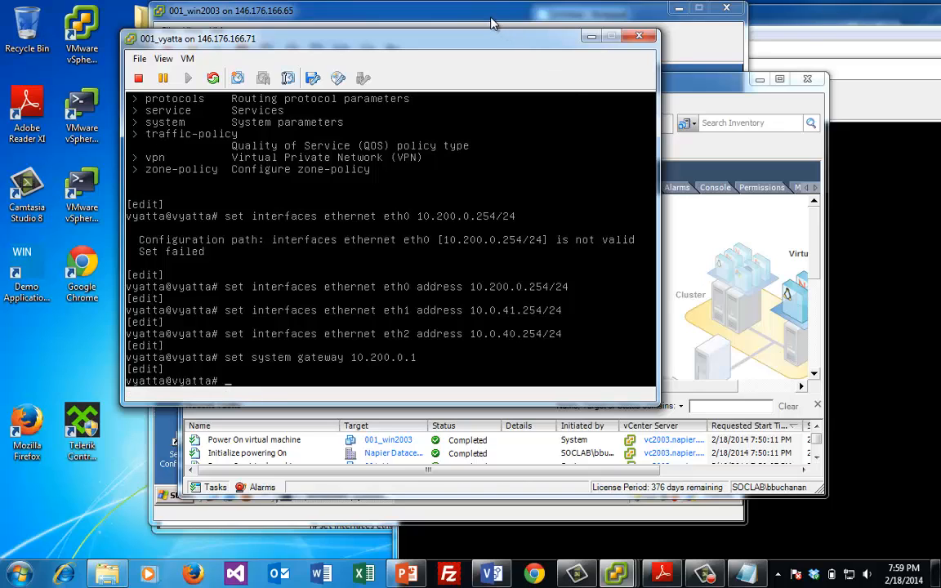
{"action": "left_click_drag", "start_coordinate": [491, 24], "coordinate": [588, 68]}
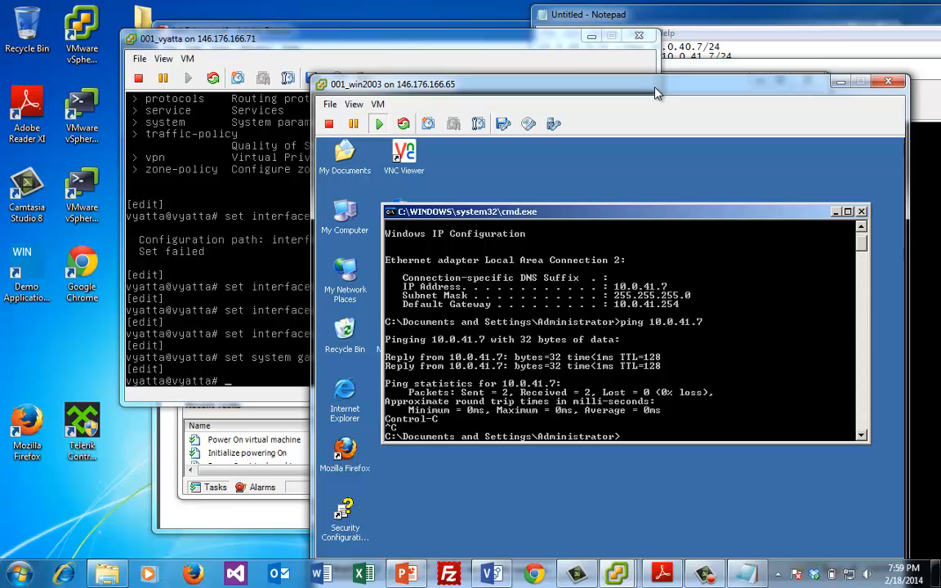
Ping 10.0.41.254 from Windows 2003, which gets no reply
{"action": "left_click", "coordinate": [606, 503]}
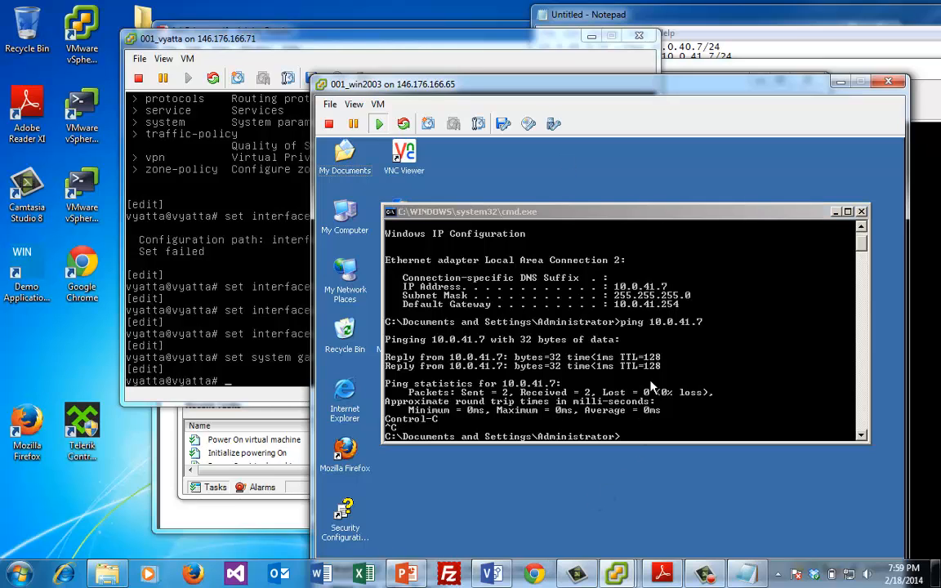
{"action": "left_click", "coordinate": [653, 381]}
{"action": "type", "text": "ipconfig"}
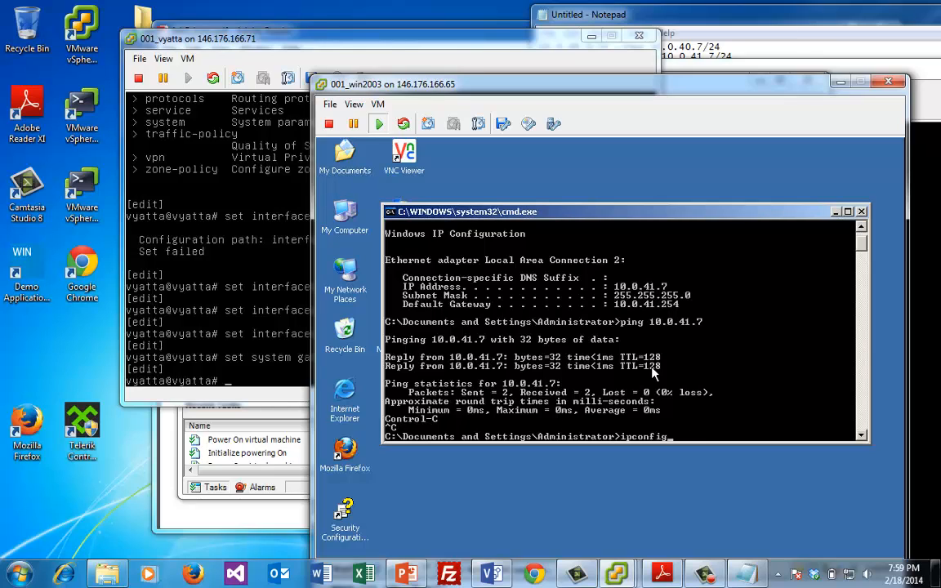
{"action": "key", "text": "Up"}
{"action": "type", "text": "54"}
{"action": "key", "text": "Return"}
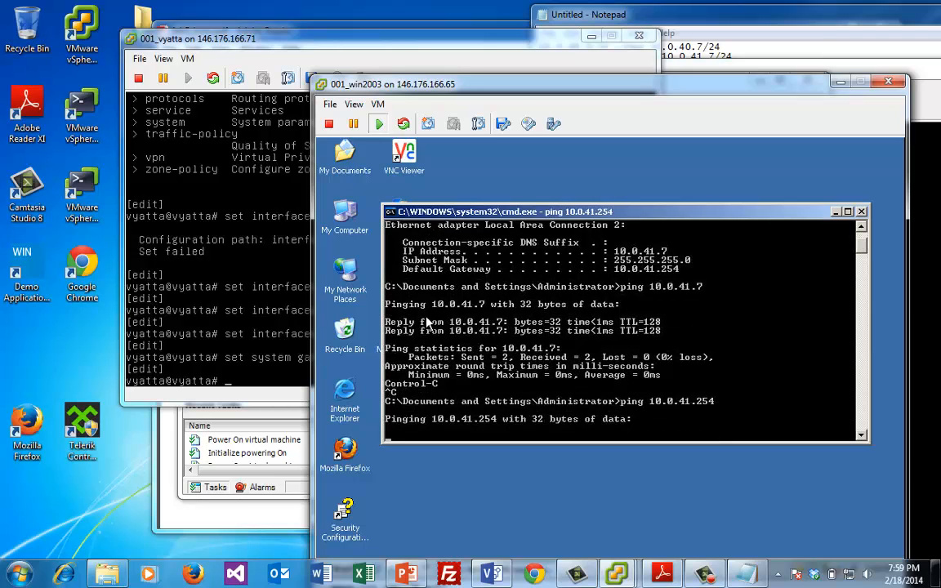
Commit the pending Vyatta interface and gateway configuration
{"action": "left_click", "coordinate": [235, 245]}
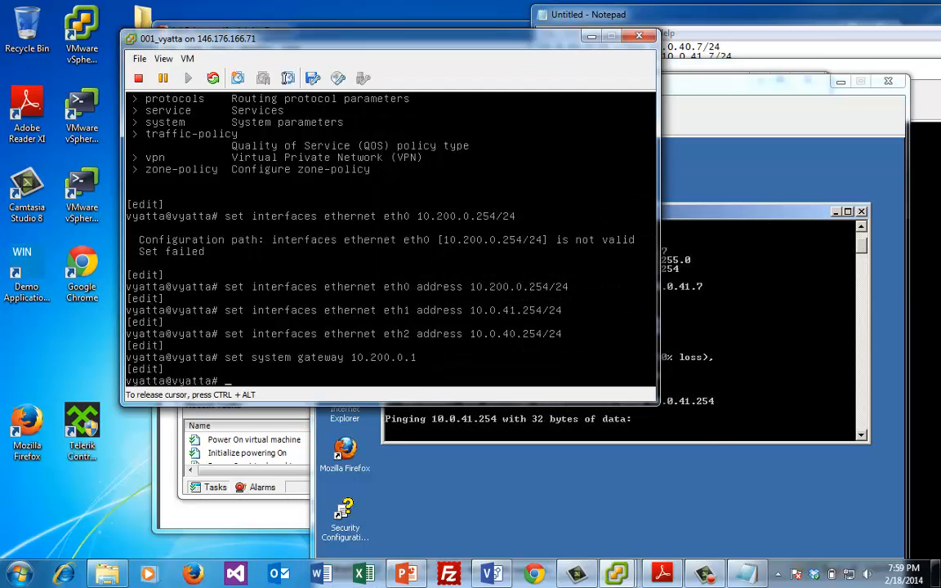
{"action": "type", "text": "commit"}
{"action": "key", "text": "Return"}
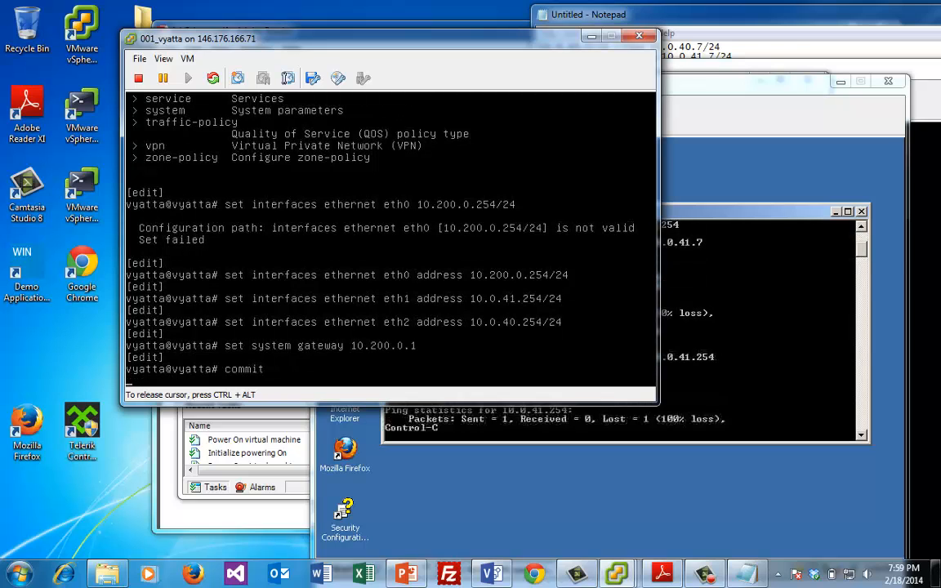
{"action": "key", "text": "ctrl+alt"}
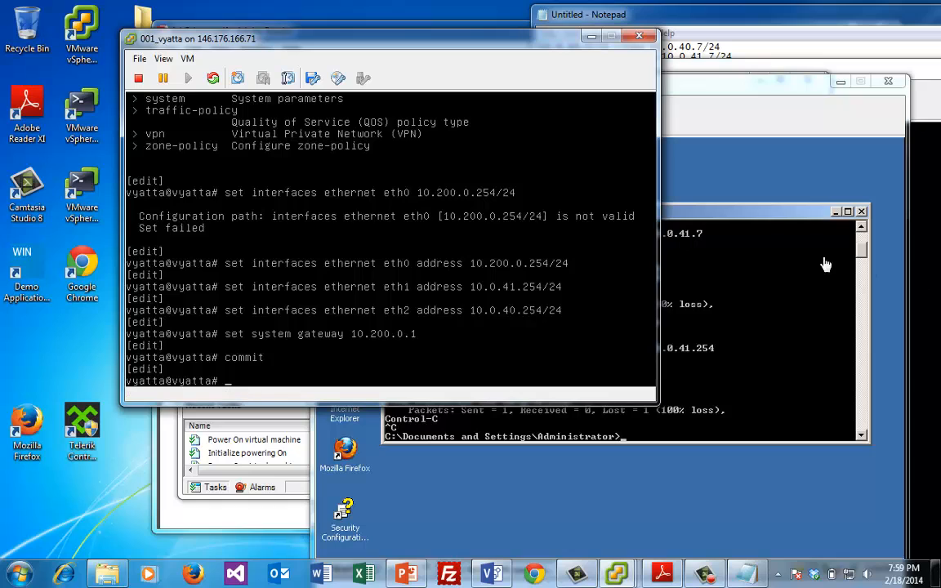
Ping 10.0.41.254 and then 10.0.40.7 from Windows 2003, both now replying
{"action": "left_click", "coordinate": [763, 294]}
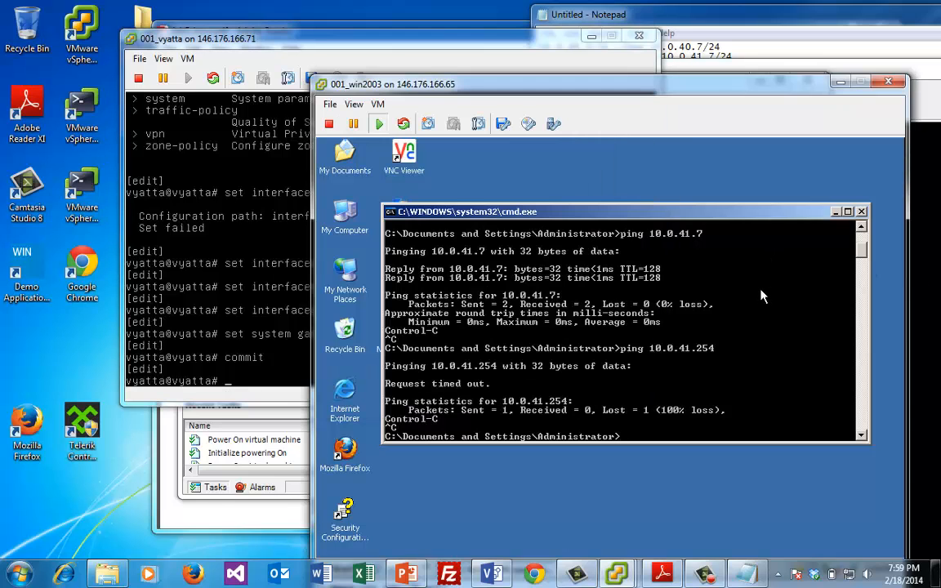
{"action": "key", "text": "Up"}
{"action": "key", "text": "Return"}
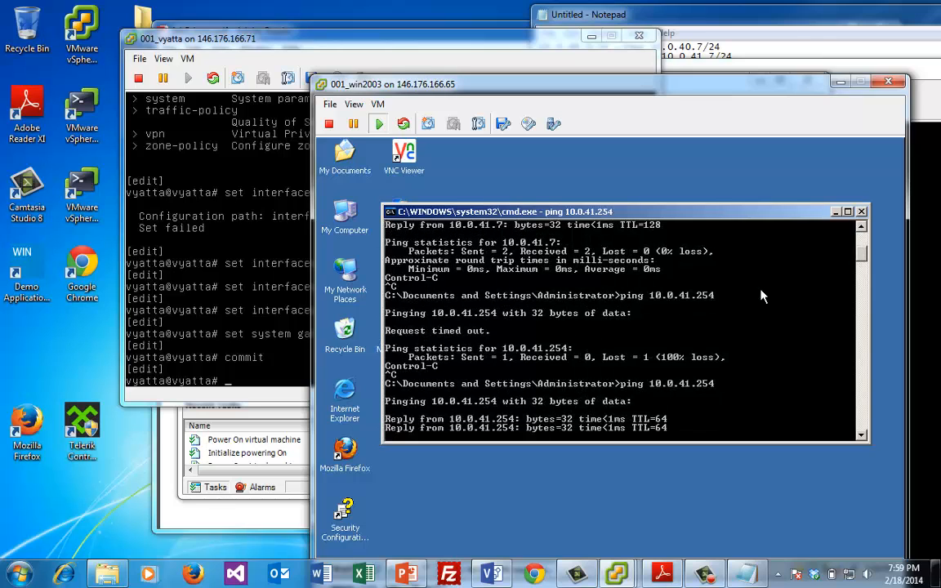
{"action": "key", "text": "ctrl+c"}
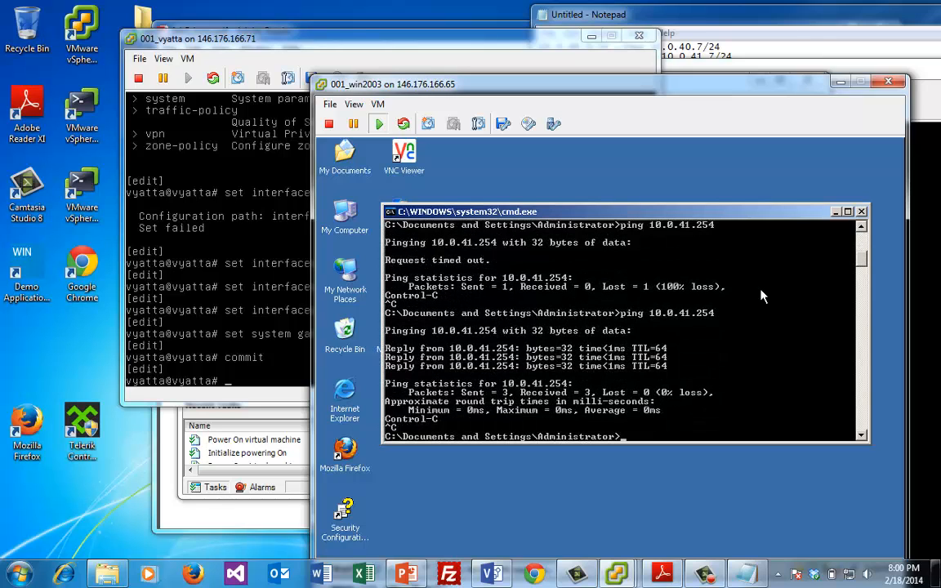
{"action": "key", "text": "Up"}
{"action": "key", "text": "Return"}
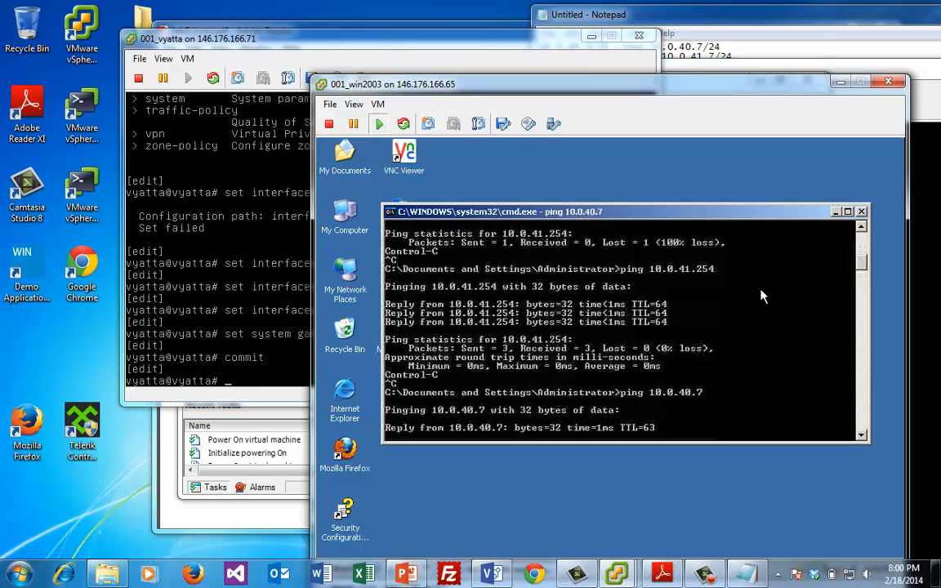
{"action": "key", "text": "ctrl+c"}
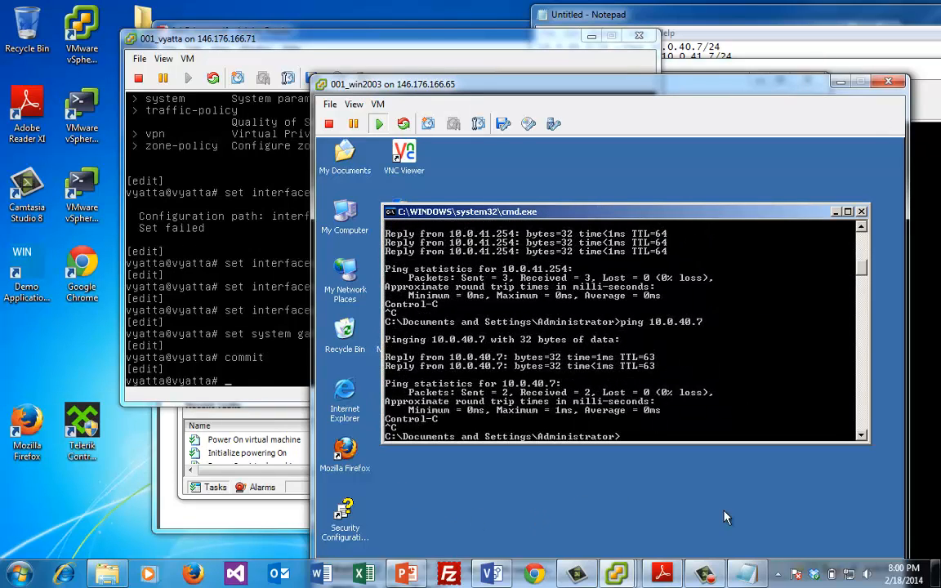
Unlock the Ubuntu session with the user's password and ping 10.0.40.7
{"action": "left_click_drag", "start_coordinate": [487, 82], "coordinate": [453, 243]}
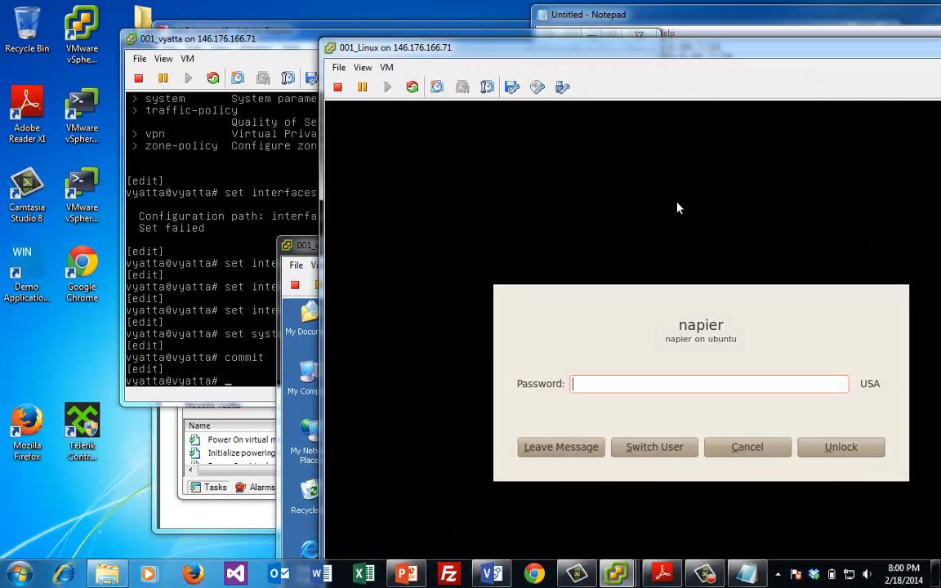
{"action": "type", "text": "**********"}
{"action": "key", "text": "Return"}
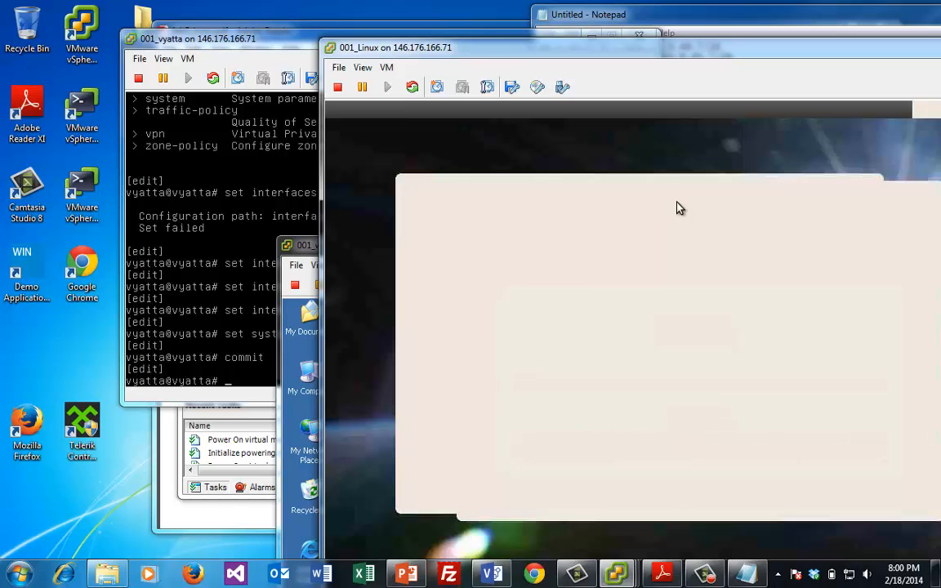
{"action": "type", "text": "ping"}
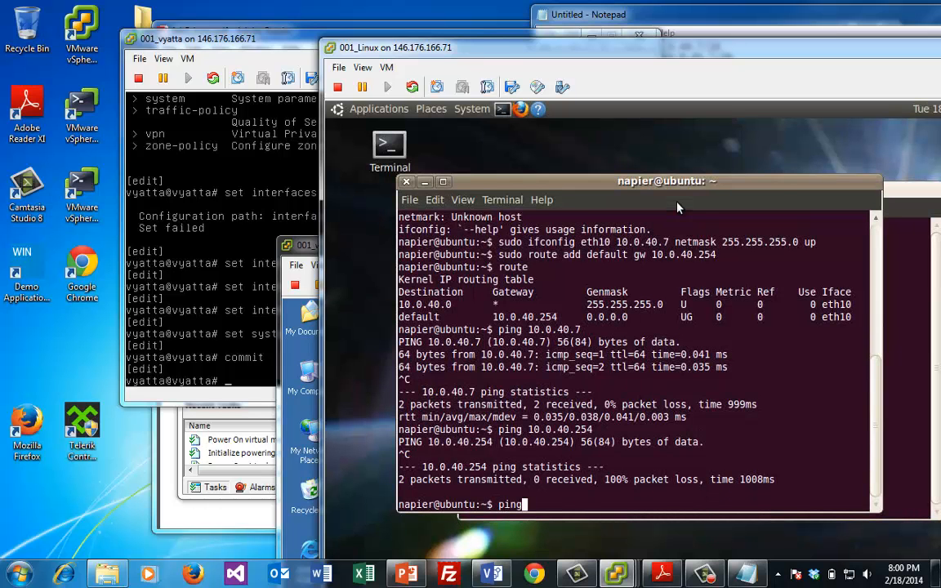
{"action": "type", "text": " 10.0.40.7"}
{"action": "key", "text": "Return"}
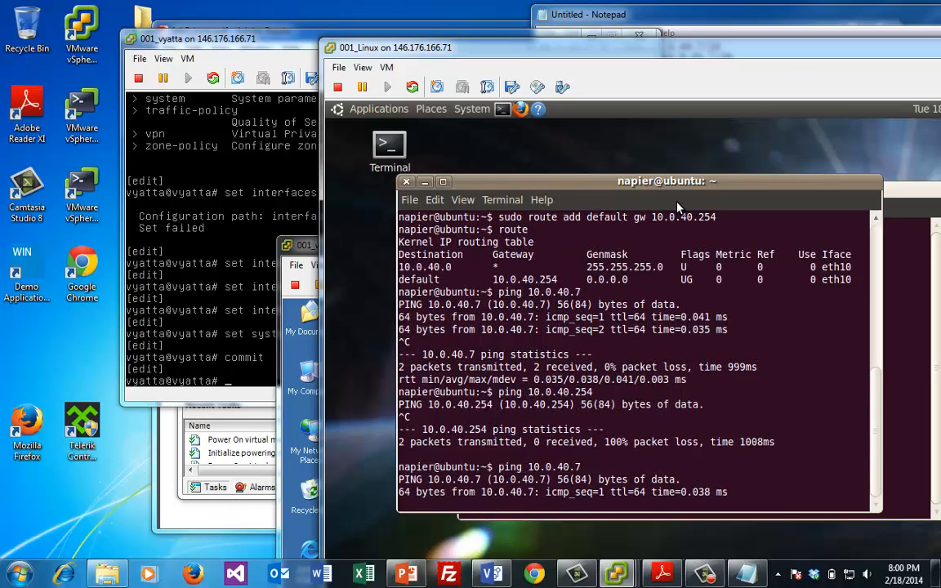
{"action": "key", "text": "ctrl+c"}
Ping the router at 10.0.40.254 and host 10.0.41.7 across subnets
{"action": "key", "text": "Up"}
{"action": "key", "text": "Up"}
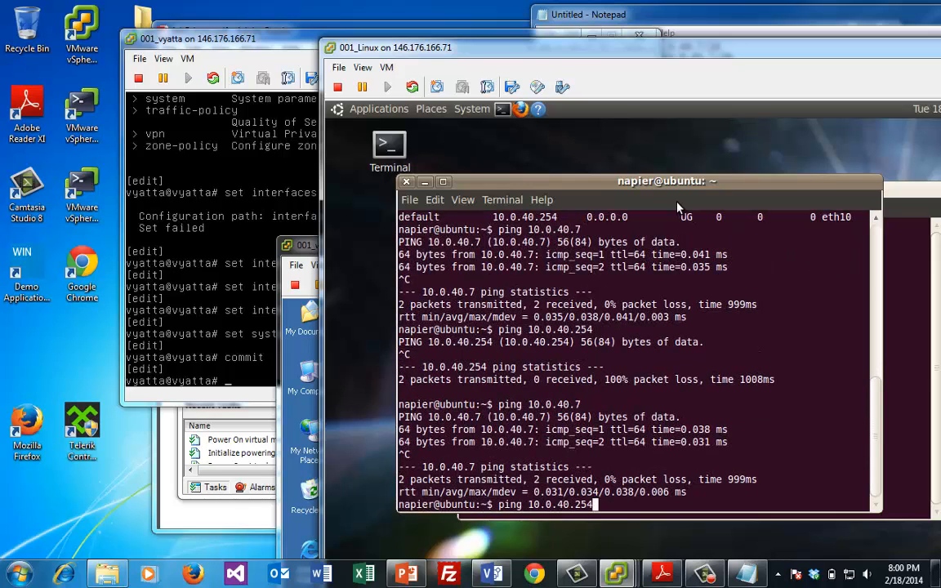
{"action": "key", "text": "Down"}
{"action": "type", "text": "254"}
{"action": "key", "text": "Return"}
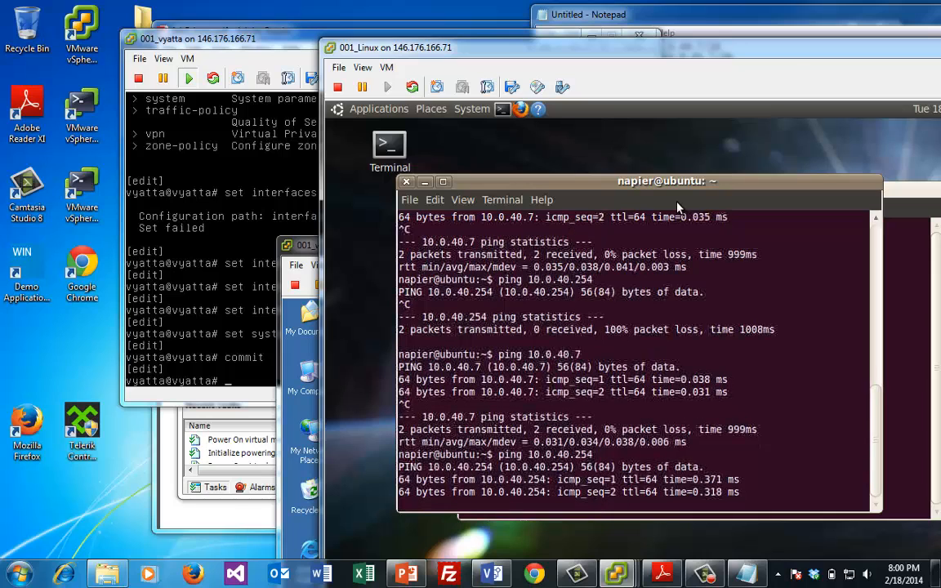
{"action": "key", "text": "ctrl+c"}
{"action": "key", "text": "Up"}
{"action": "key", "text": "BackSpace"}
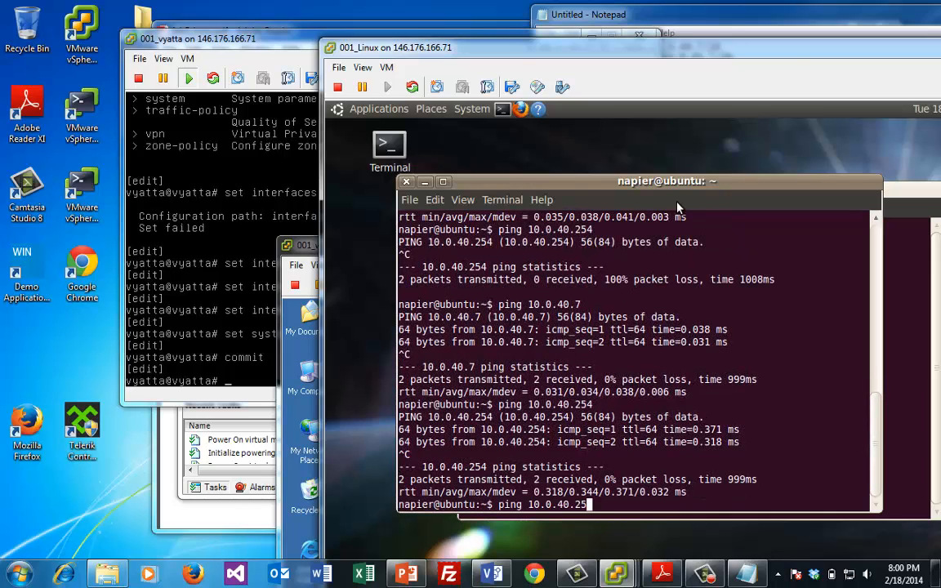
{"action": "key", "text": "BackSpace"}
{"action": "key", "text": "BackSpace"}
{"action": "key", "text": "BackSpace"}
{"action": "key", "text": "BackSpace"}
{"action": "type", "text": "1.7"}
{"action": "key", "text": "Return"}
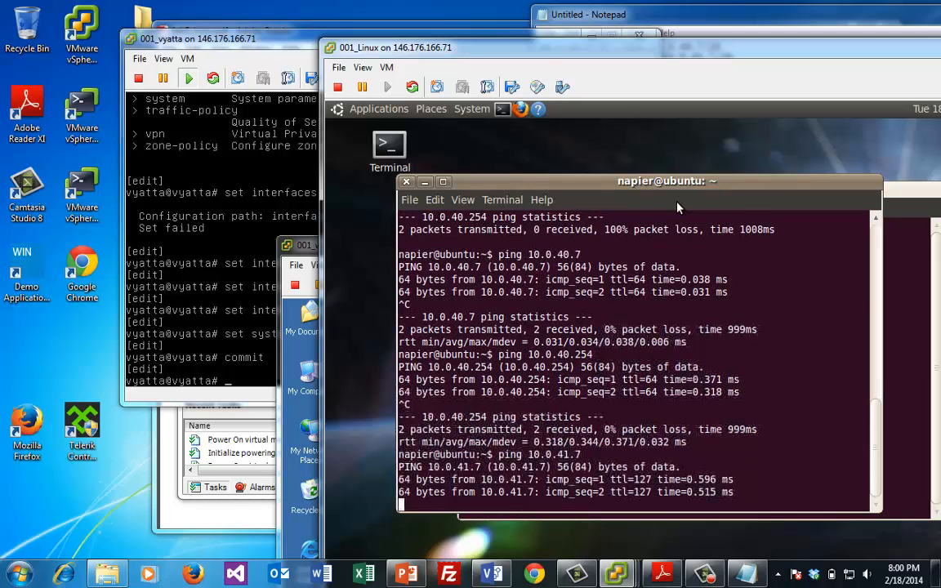
{"action": "key", "text": "ctrl+c"}
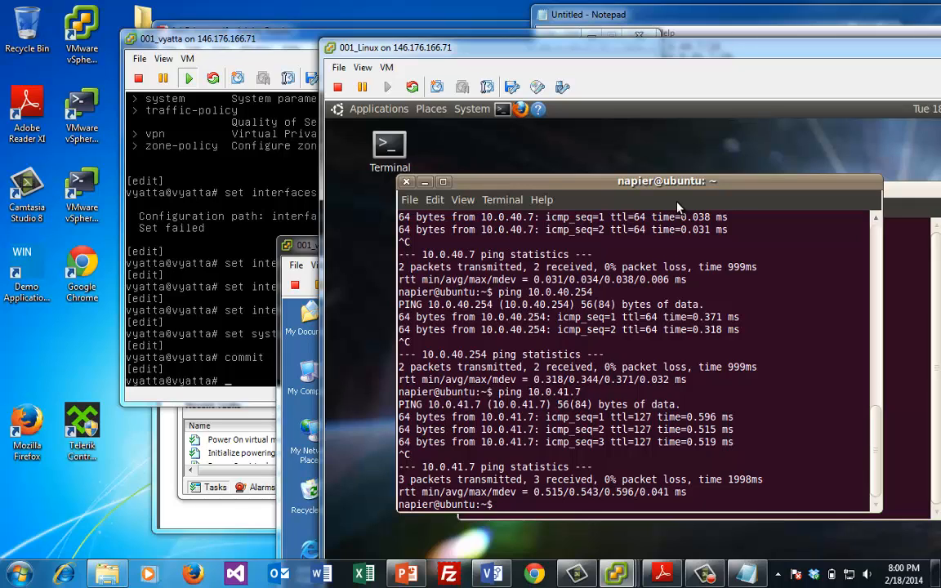
{"action": "left_click", "coordinate": [109, 484]}
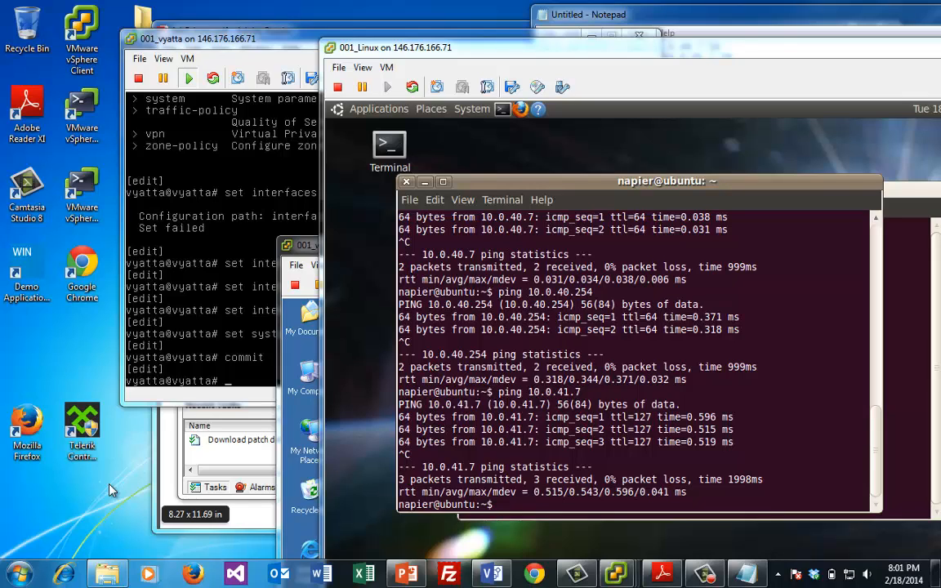
Launch Wireshark as root with 'sudo wireshark &' and dismiss the root warning
{"action": "left_click", "coordinate": [835, 230]}
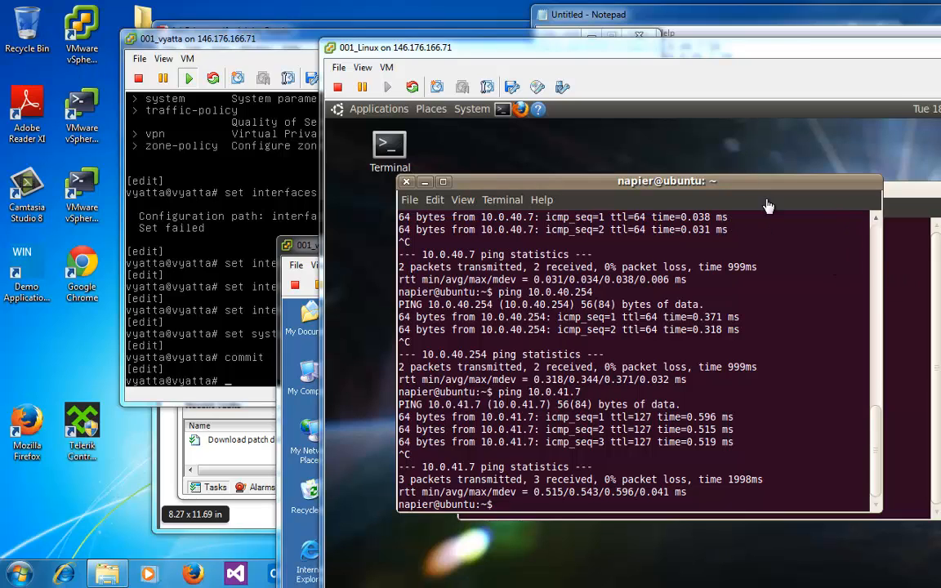
{"action": "type", "text": "sudo "}
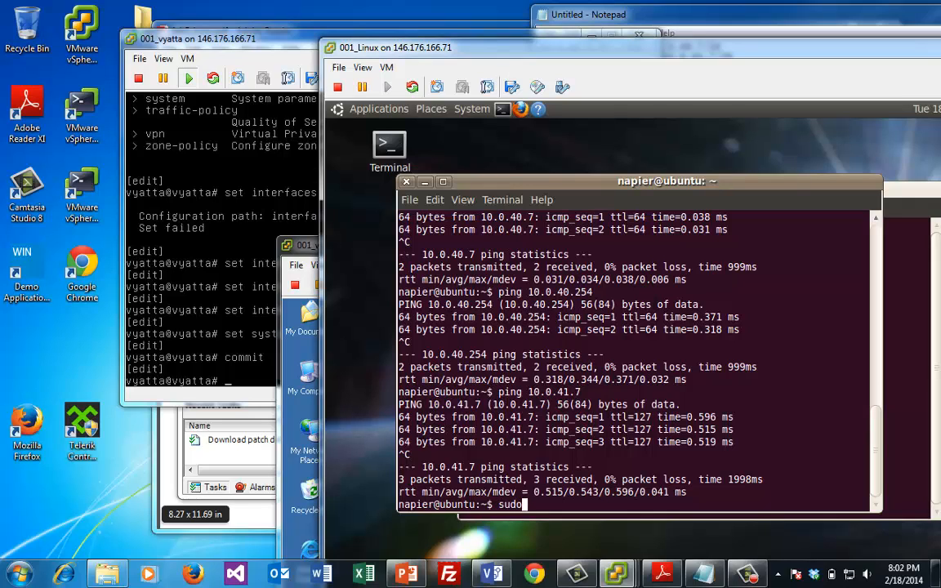
{"action": "type", "text": "wireshark"}
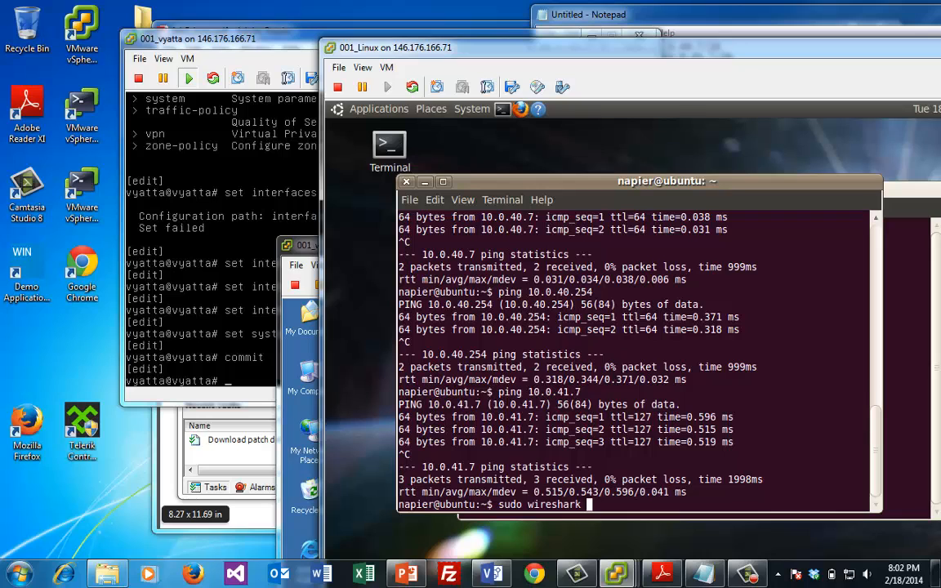
{"action": "type", "text": " &"}
{"action": "key", "text": "Return"}
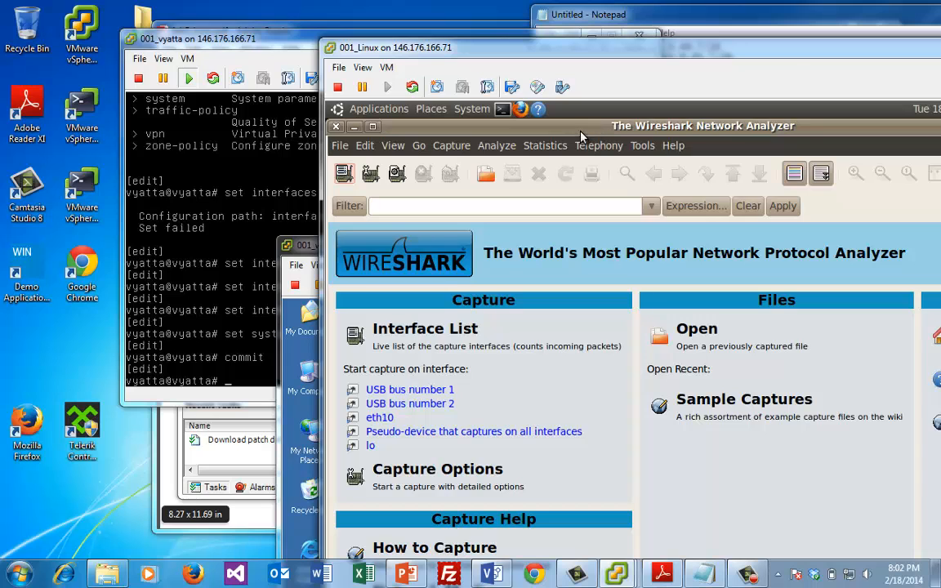
{"action": "left_click_drag", "start_coordinate": [593, 131], "coordinate": [673, 158]}
{"action": "left_click", "coordinate": [400, 214]}
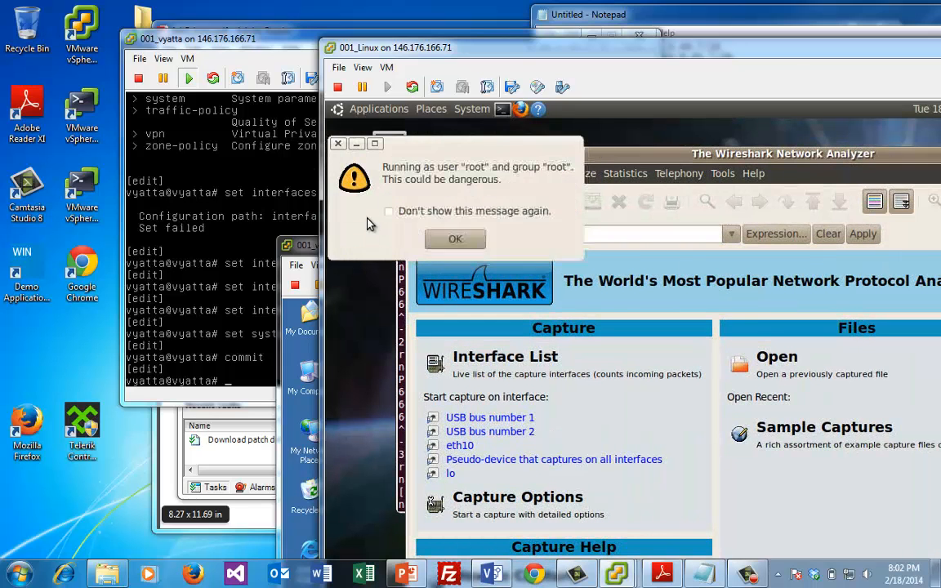
{"action": "left_click", "coordinate": [446, 243]}
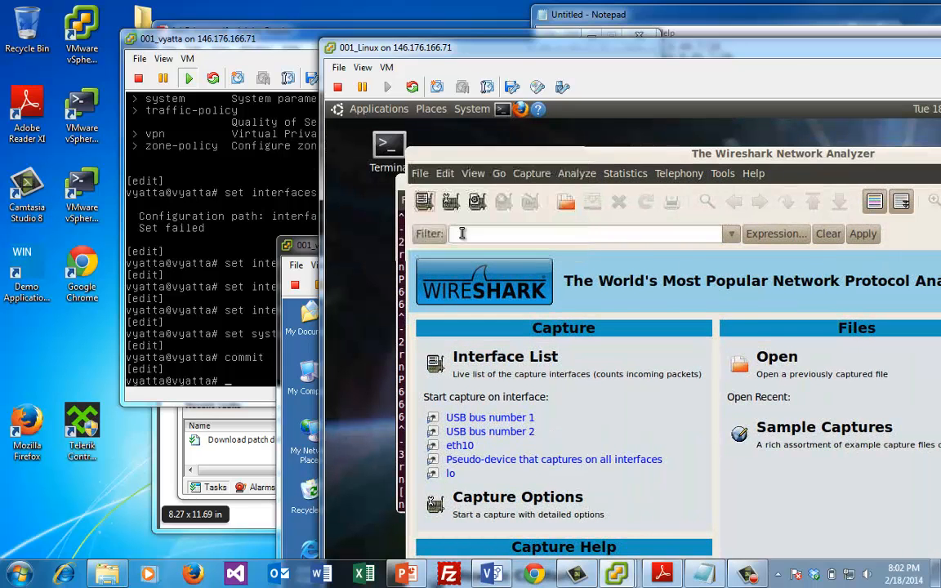
Maximize Wireshark and start capturing on eth10
{"action": "left_click_drag", "start_coordinate": [535, 158], "coordinate": [525, 133]}
{"action": "double_click", "coordinate": [526, 133]}
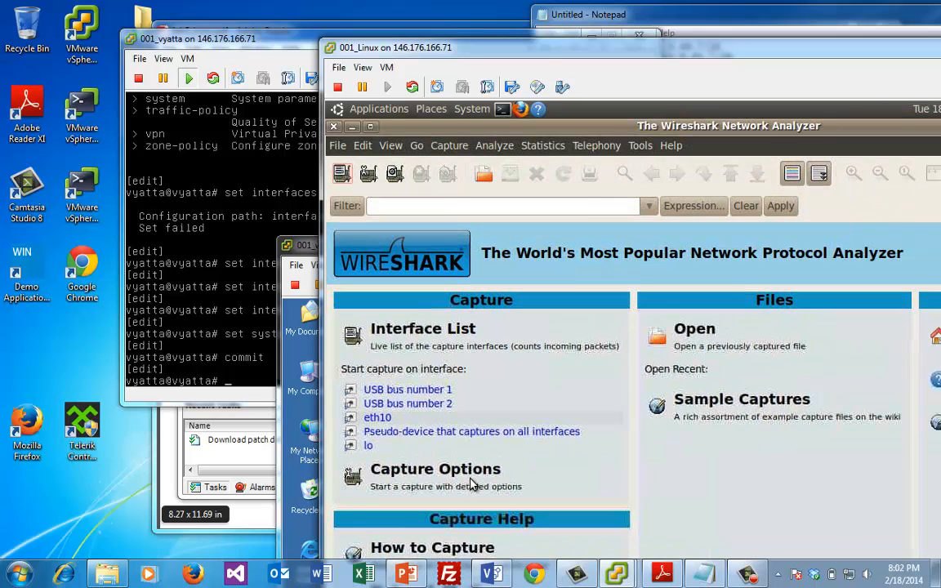
{"action": "left_click", "coordinate": [372, 414]}
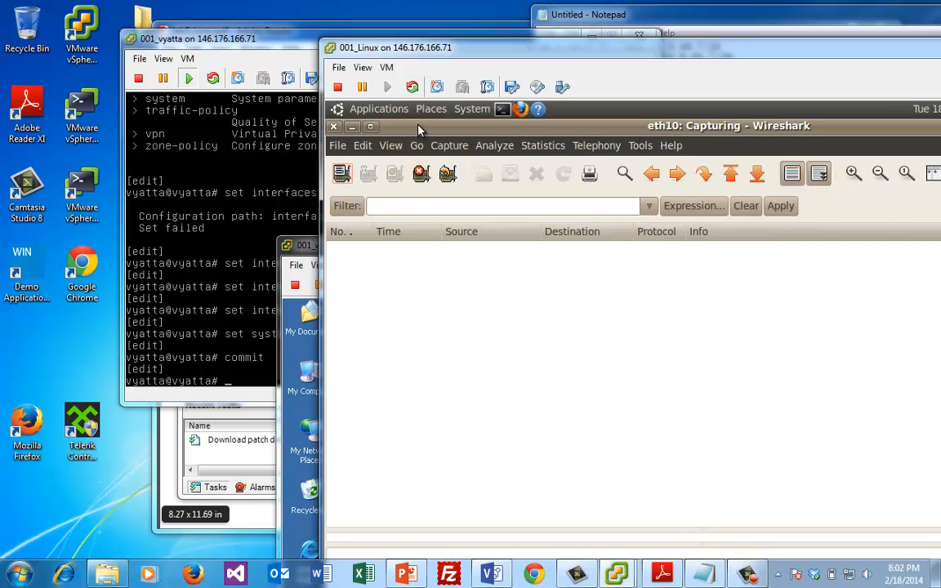
Rerun ping 10.0.41.7 in the terminal while Wireshark captures
{"action": "left_click", "coordinate": [371, 130]}
{"action": "left_click_drag", "start_coordinate": [471, 128], "coordinate": [585, 168]}
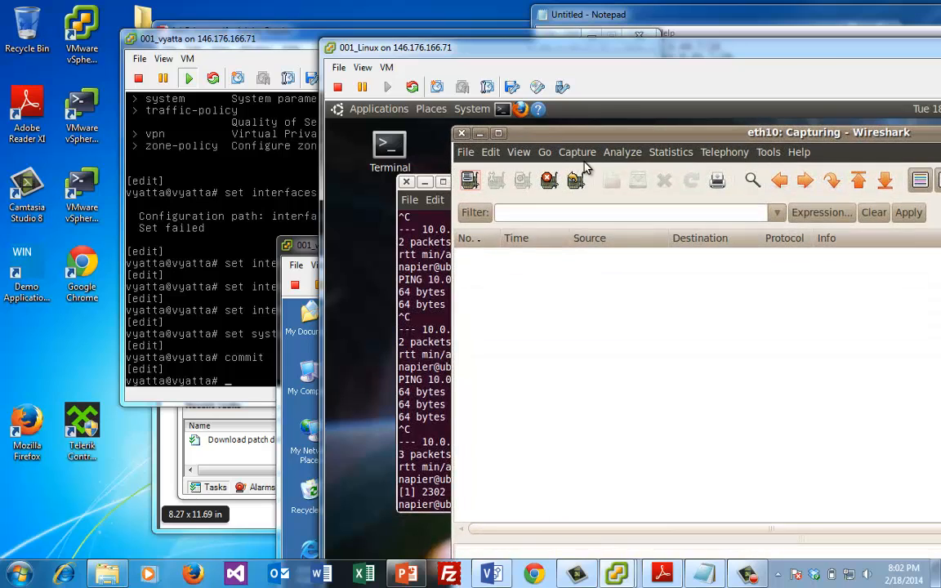
{"action": "left_click", "coordinate": [428, 399]}
{"action": "key", "text": "Up"}
{"action": "key", "text": "Up"}
{"action": "key", "text": "Up"}
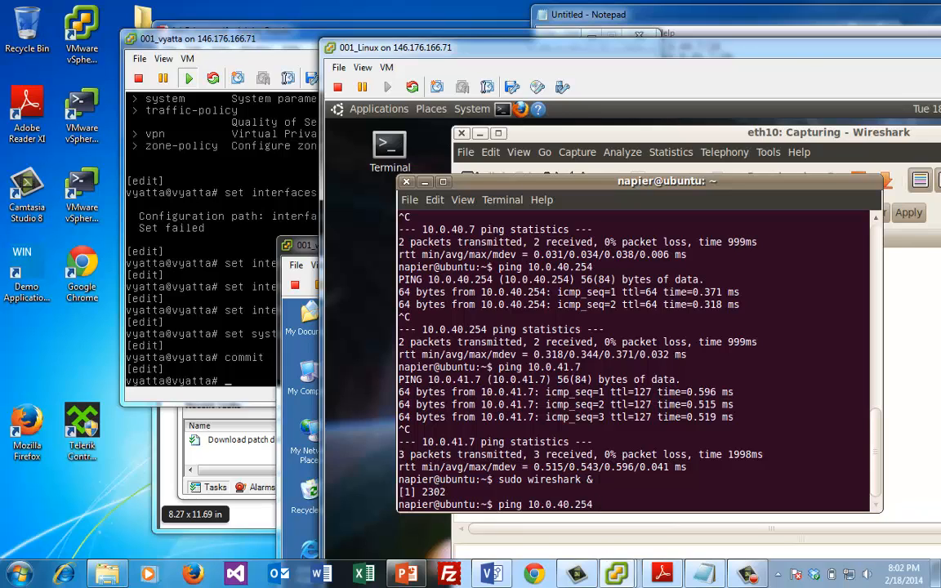
{"action": "key", "text": "Down"}
{"action": "key", "text": "Return"}
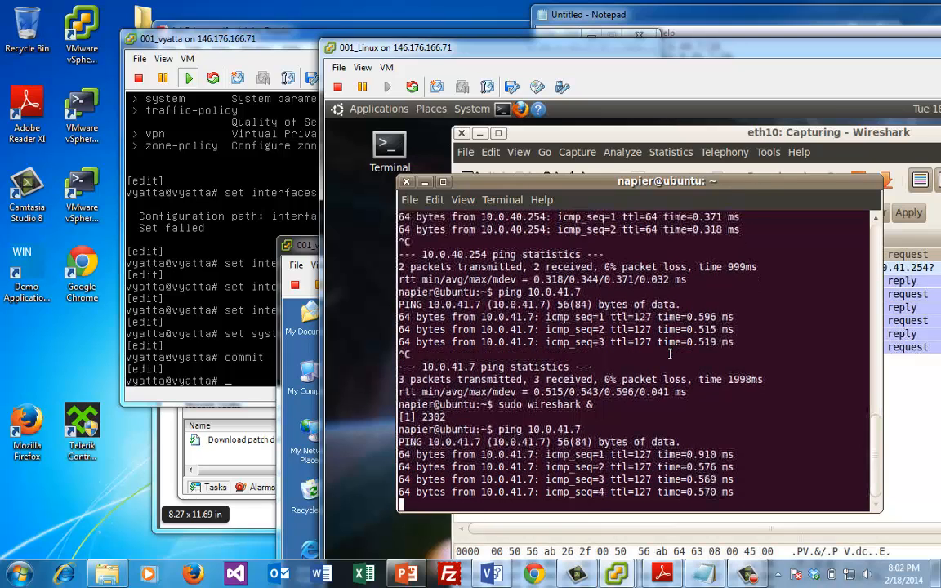
{"action": "key", "text": "ctrl+c"}
Inspect the captured ICMP echo request/reply and ARP packets, then stop the capture
{"action": "left_click", "coordinate": [907, 361]}
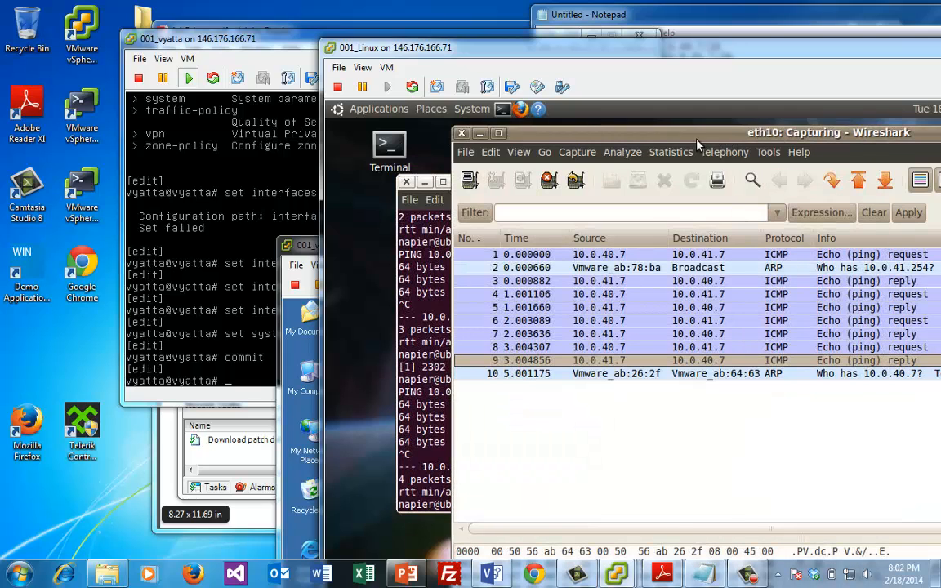
{"action": "left_click", "coordinate": [580, 349]}
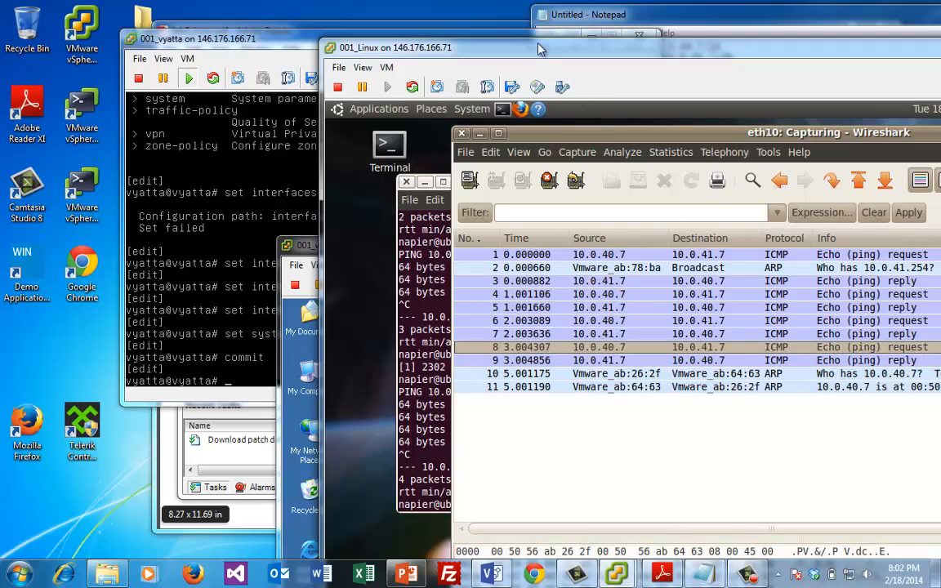
{"action": "left_click_drag", "start_coordinate": [536, 59], "coordinate": [450, 22]}
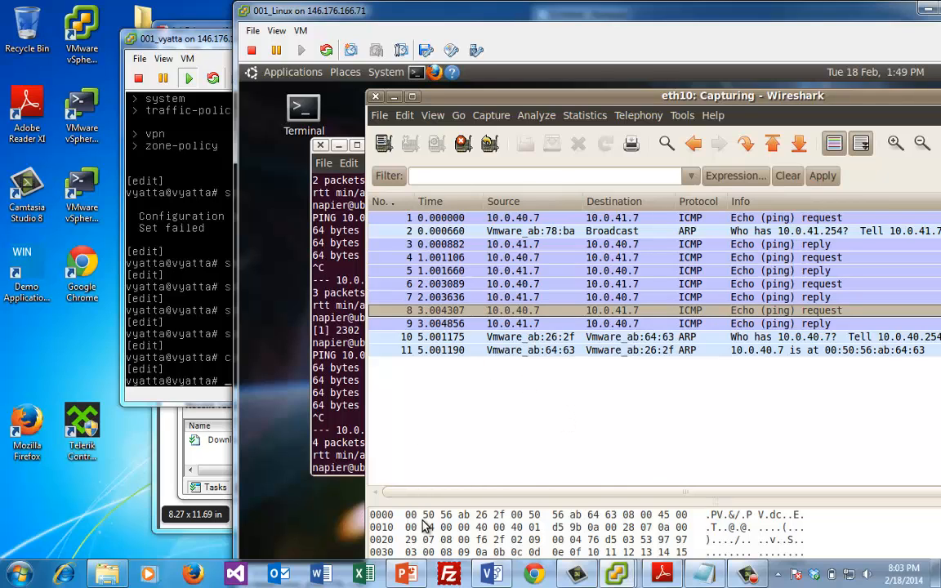
{"action": "key", "text": "Down"}
{"action": "key", "text": "Down"}
{"action": "key", "text": "Down"}
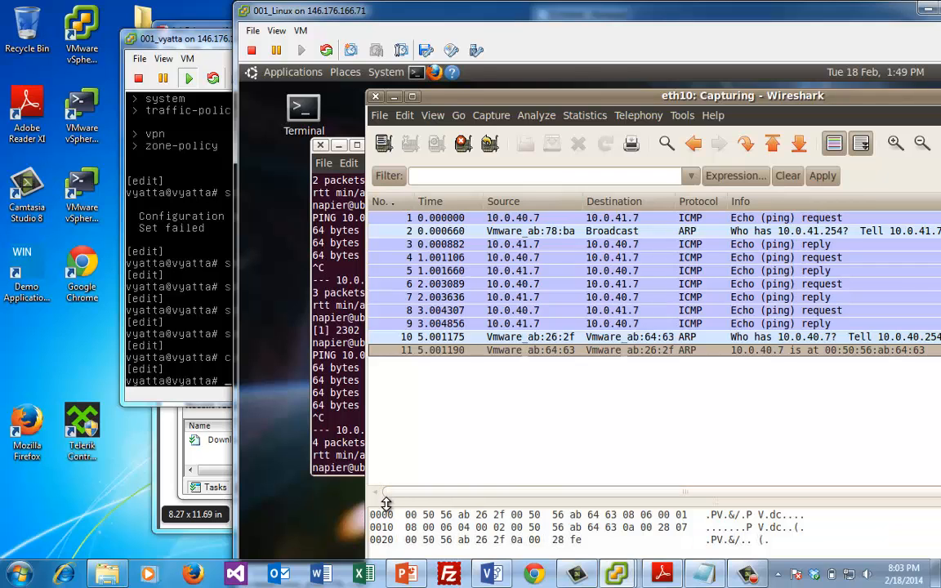
{"action": "left_click_drag", "start_coordinate": [391, 493], "coordinate": [394, 414]}
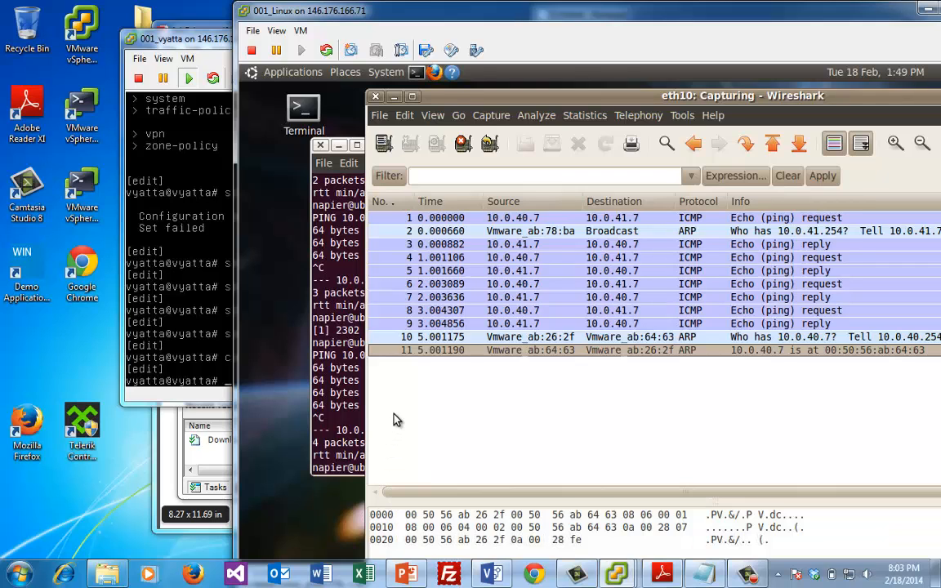
{"action": "left_click", "coordinate": [530, 325]}
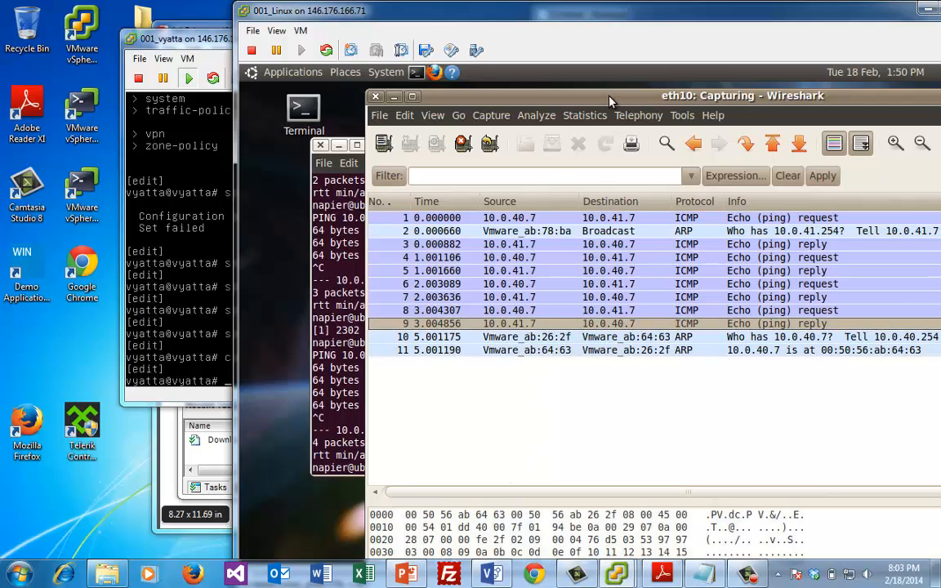
{"action": "left_click_drag", "start_coordinate": [608, 100], "coordinate": [507, 96]}
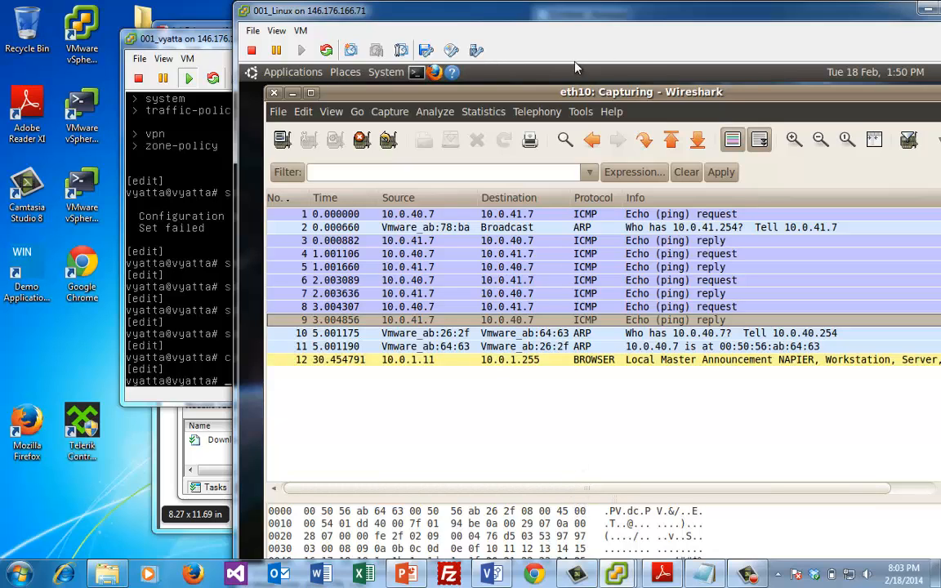
{"action": "left_click_drag", "start_coordinate": [569, 17], "coordinate": [516, 16]}
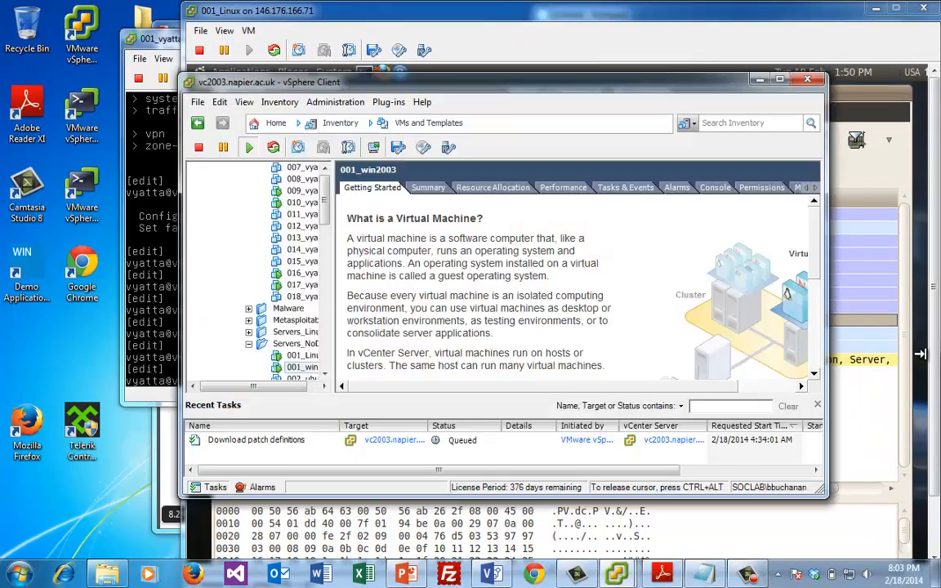
{"action": "left_click", "coordinate": [907, 365]}
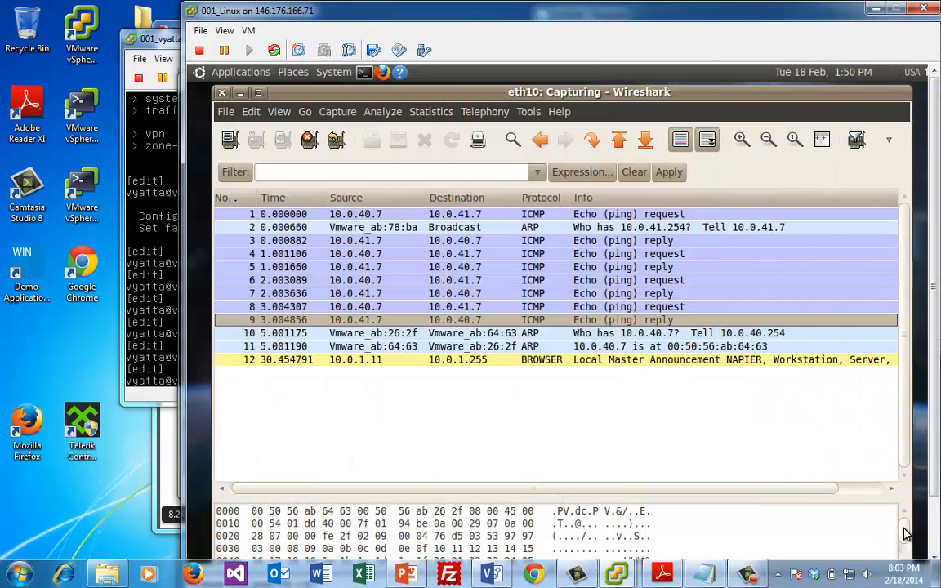
{"action": "left_click", "coordinate": [904, 554]}
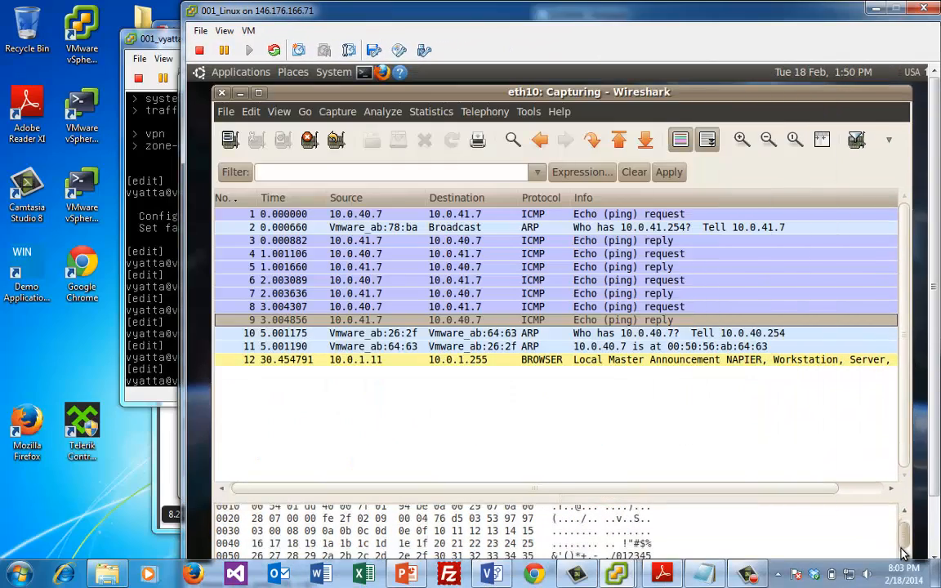
{"action": "left_click", "coordinate": [641, 241]}
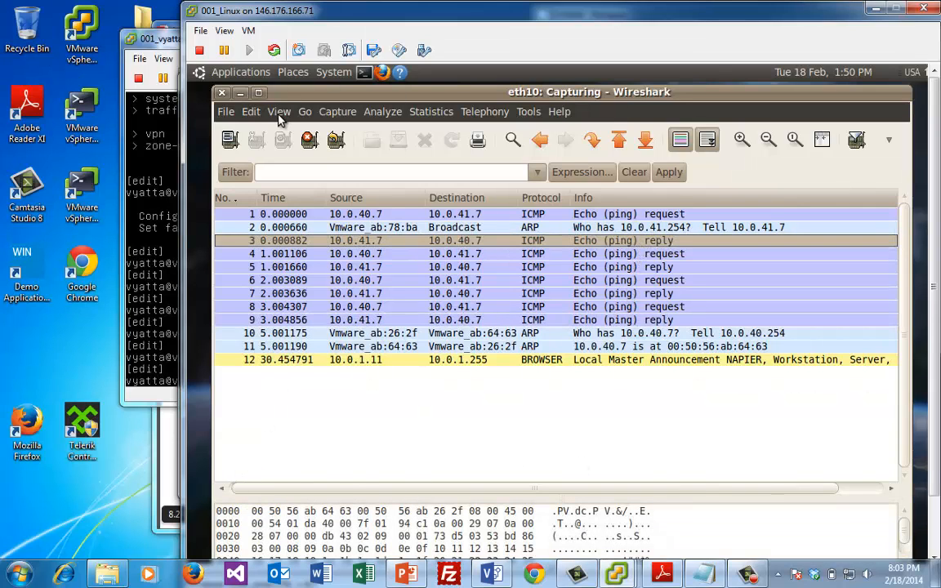
{"action": "left_click", "coordinate": [311, 140]}
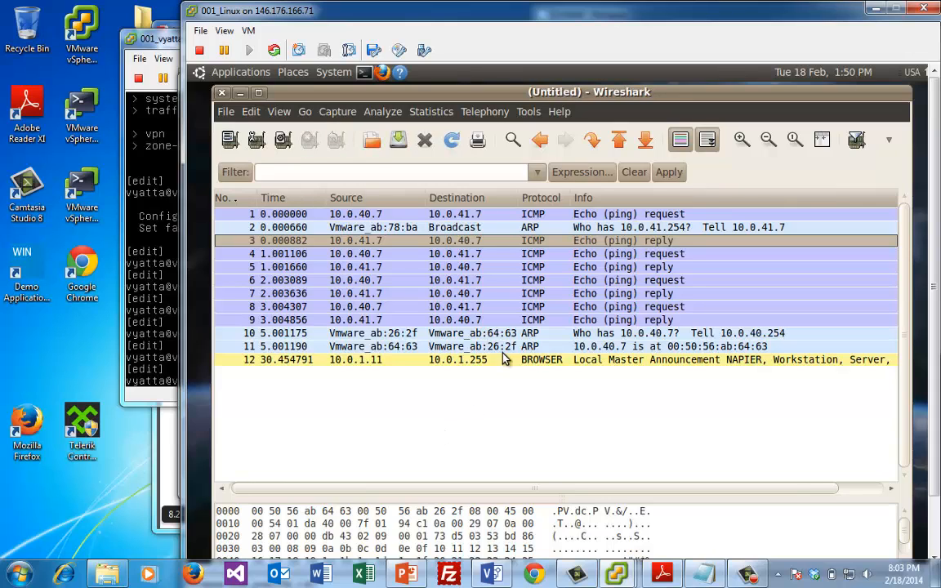
Open echo request packet 4 in its own detail window and position it over the list
{"action": "left_click", "coordinate": [554, 254]}
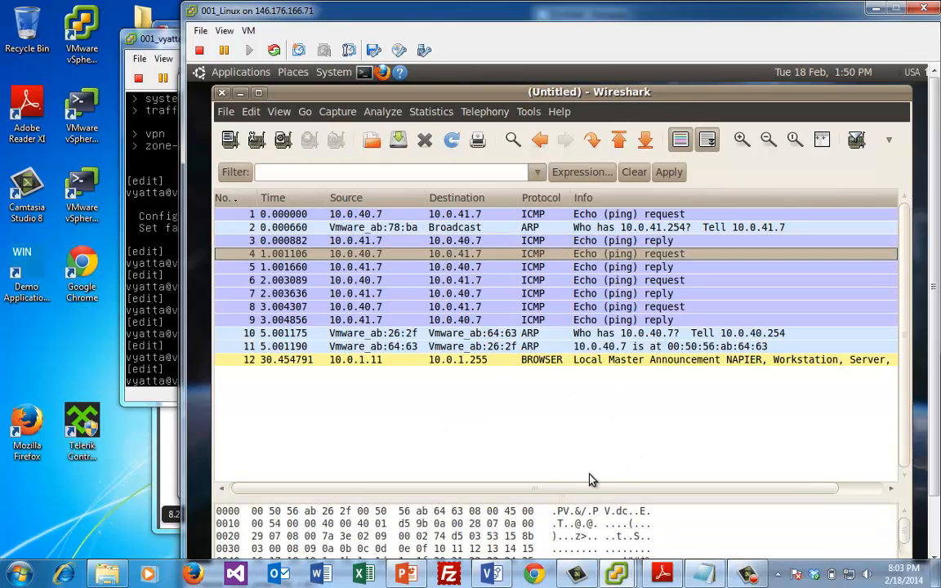
{"action": "double_click", "coordinate": [369, 260]}
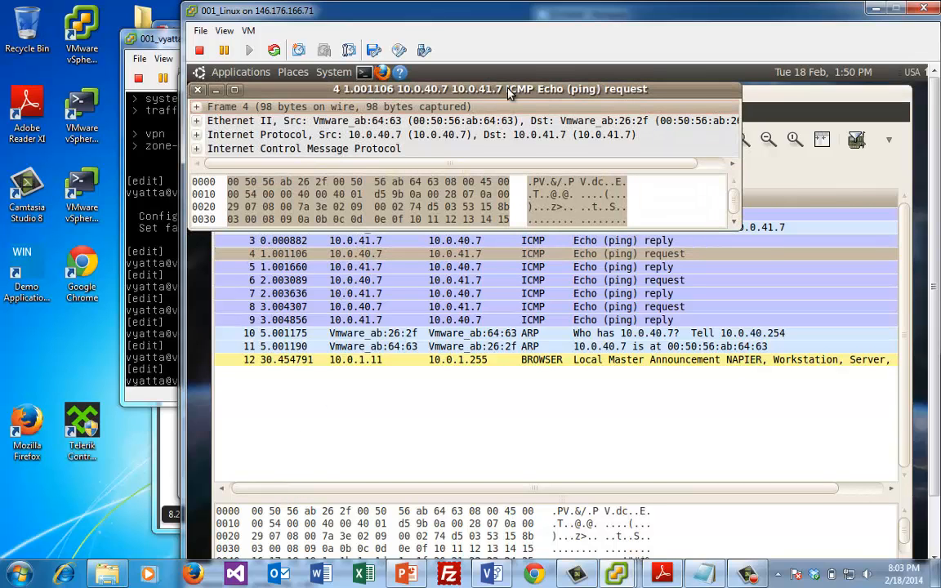
{"action": "left_click_drag", "start_coordinate": [444, 96], "coordinate": [498, 262]}
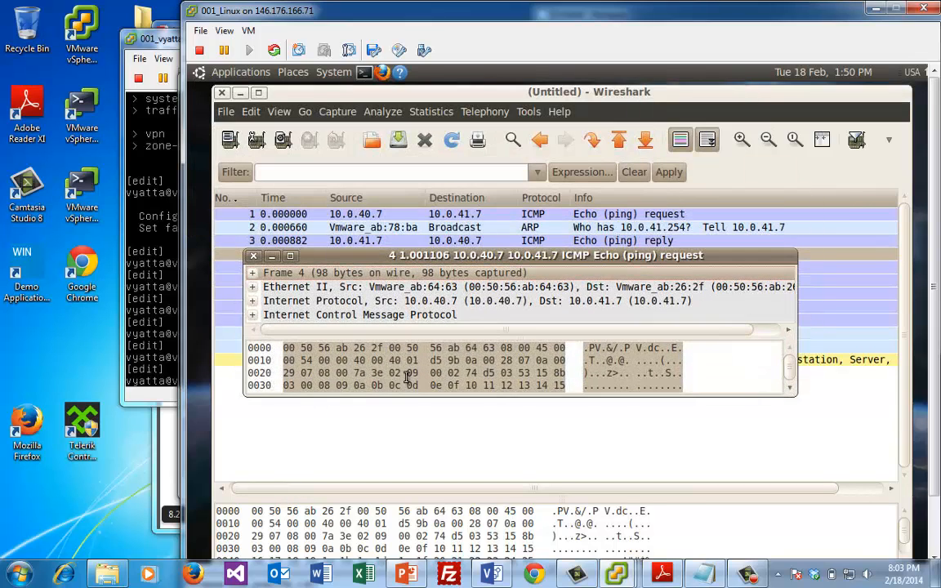
{"action": "left_click", "coordinate": [405, 437]}
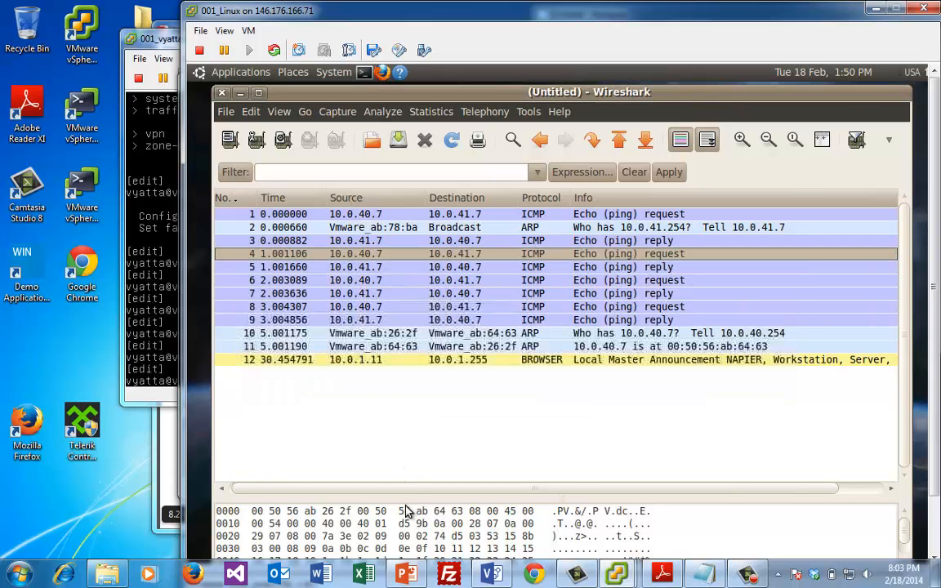
{"action": "left_click", "coordinate": [495, 242]}
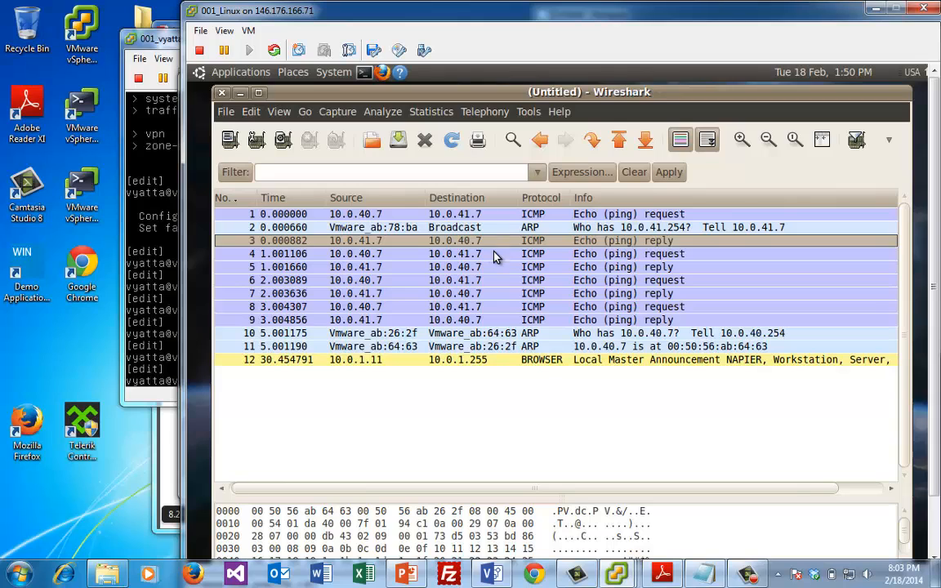
{"action": "double_click", "coordinate": [495, 253]}
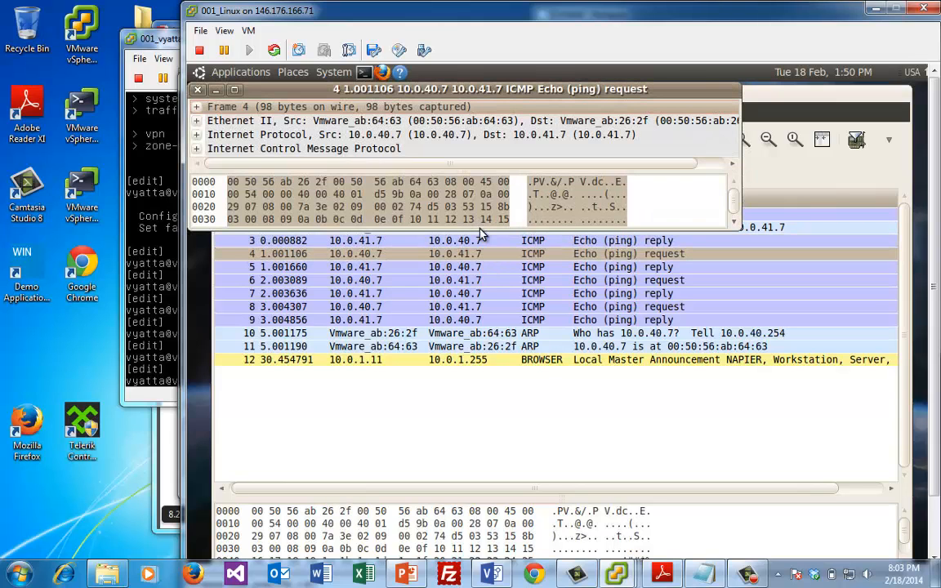
{"action": "left_click", "coordinate": [481, 232]}
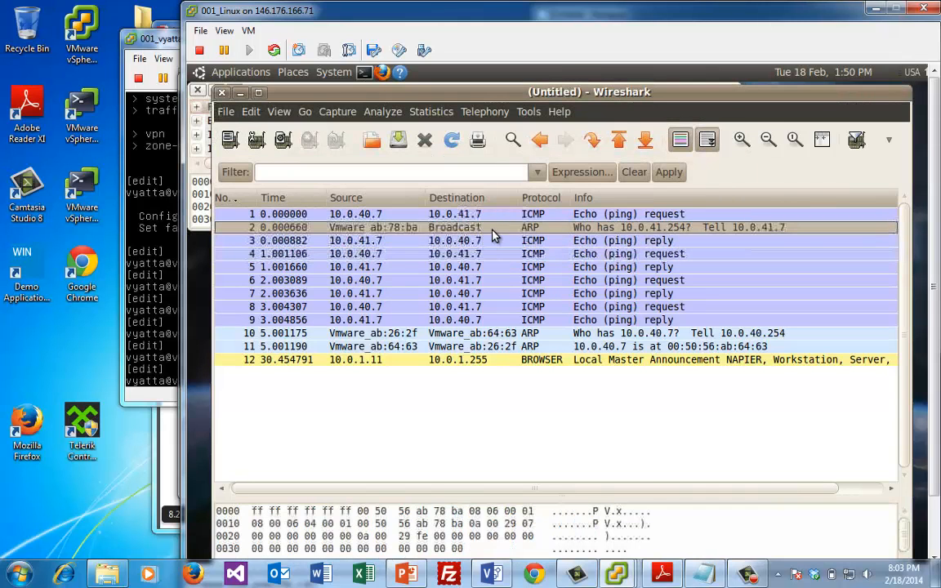
Expand packet 4's ICMP section and inspect the Type 8 field and ICMP header
{"action": "double_click", "coordinate": [496, 241]}
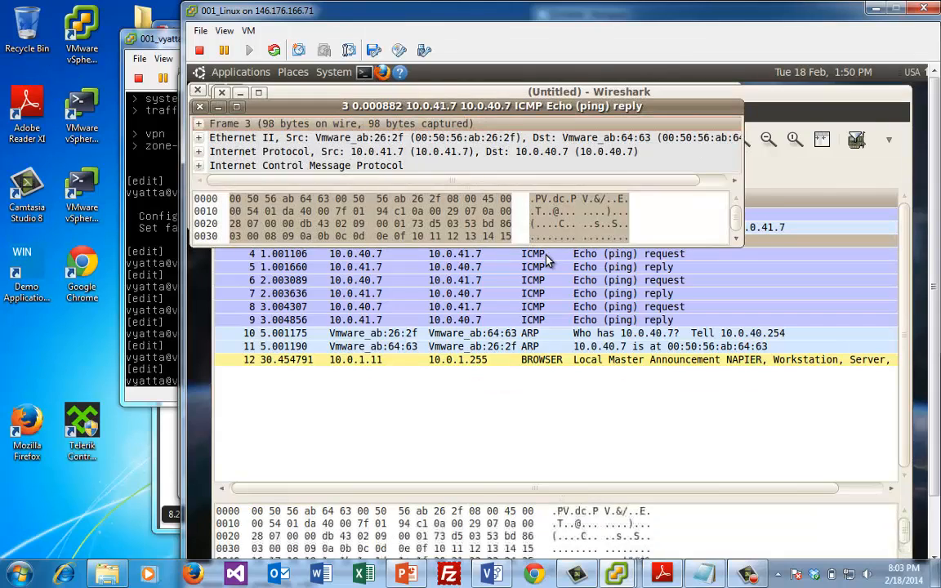
{"action": "double_click", "coordinate": [549, 260]}
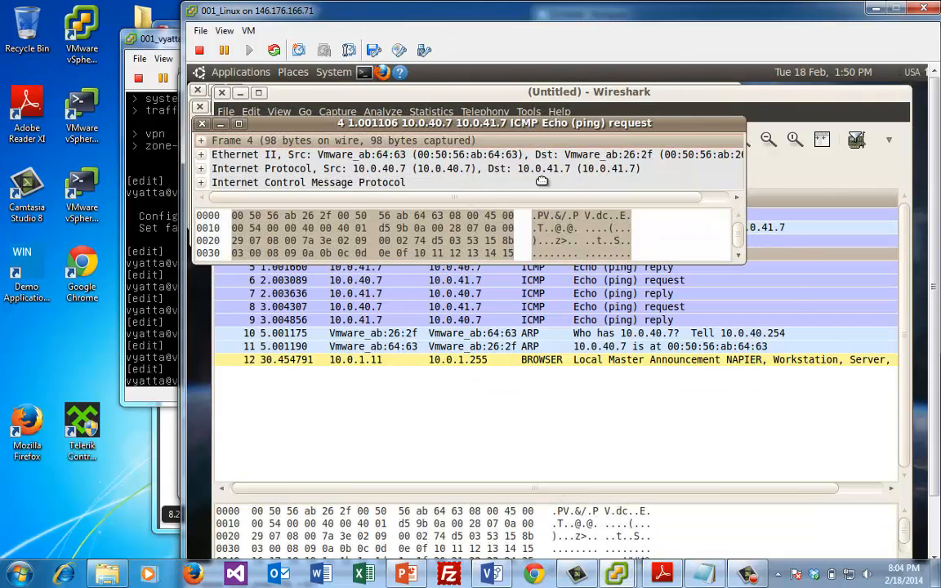
{"action": "left_click_drag", "start_coordinate": [521, 127], "coordinate": [561, 269]}
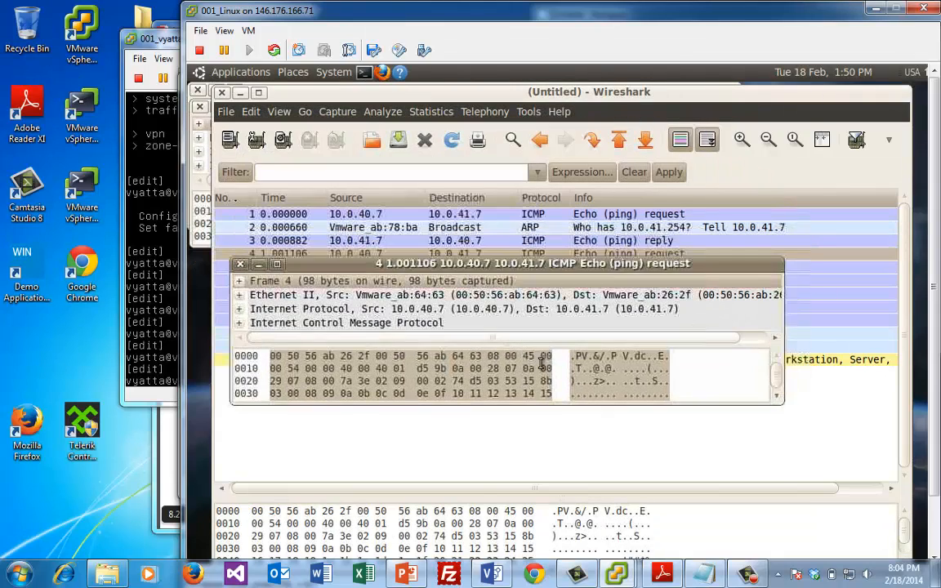
{"action": "left_click", "coordinate": [239, 323]}
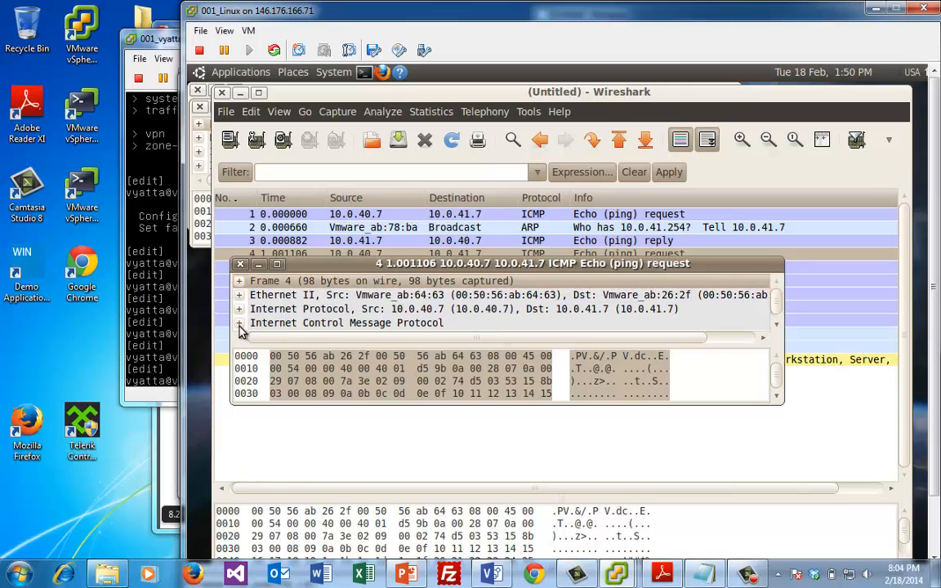
{"action": "left_click", "coordinate": [777, 310]}
{"action": "scroll", "coordinate": [413, 304], "scroll_direction": "up", "scroll_amount": 1}
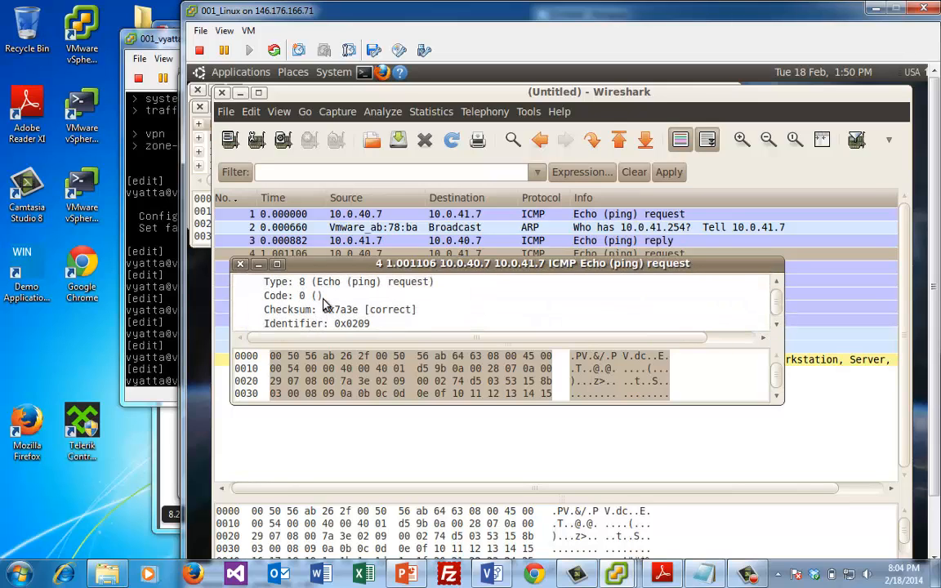
{"action": "left_click", "coordinate": [277, 284]}
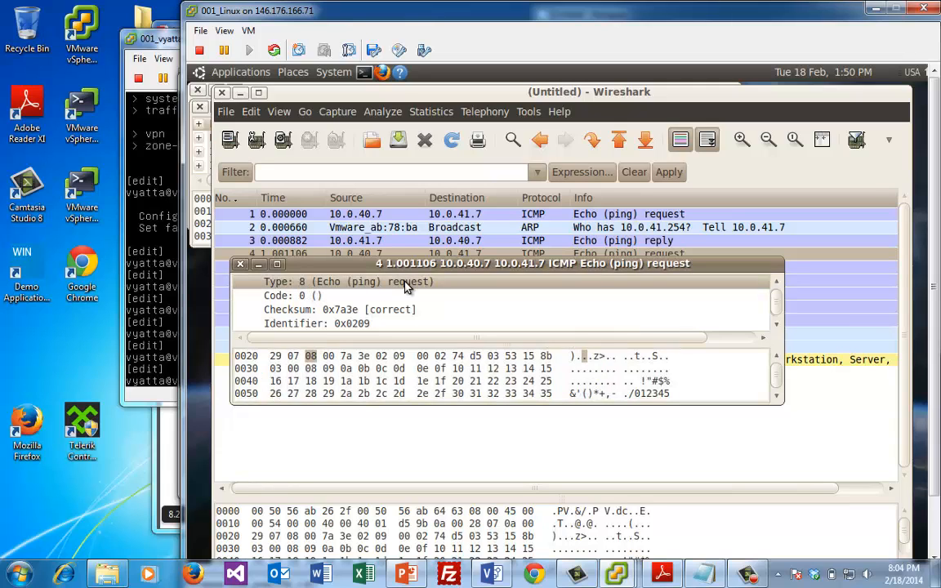
{"action": "left_click", "coordinate": [779, 286]}
{"action": "left_click", "coordinate": [778, 282]}
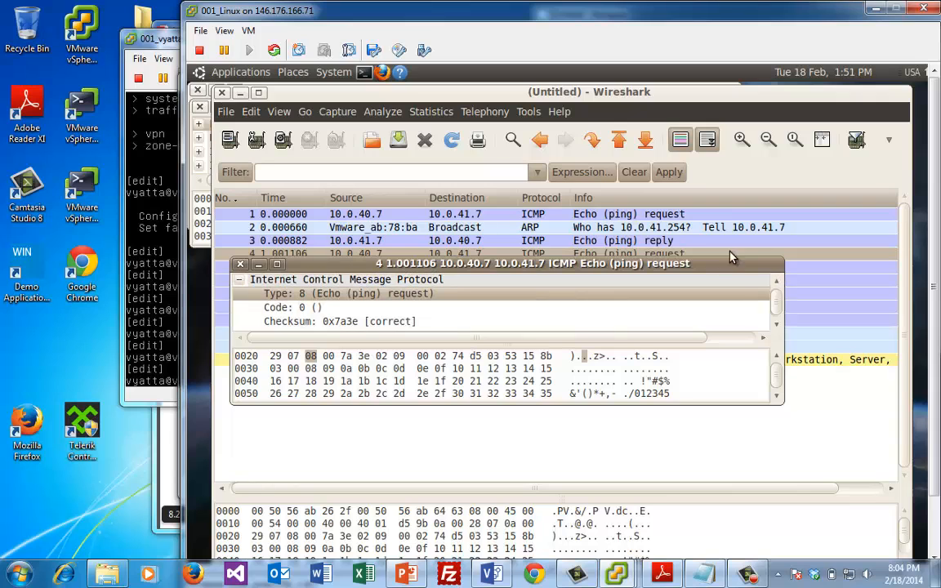
{"action": "left_click_drag", "start_coordinate": [719, 272], "coordinate": [722, 285]}
Open echo reply packet 3, collapse its ICMP section, and reselect packet 3 in the main list
{"action": "left_click", "coordinate": [664, 242]}
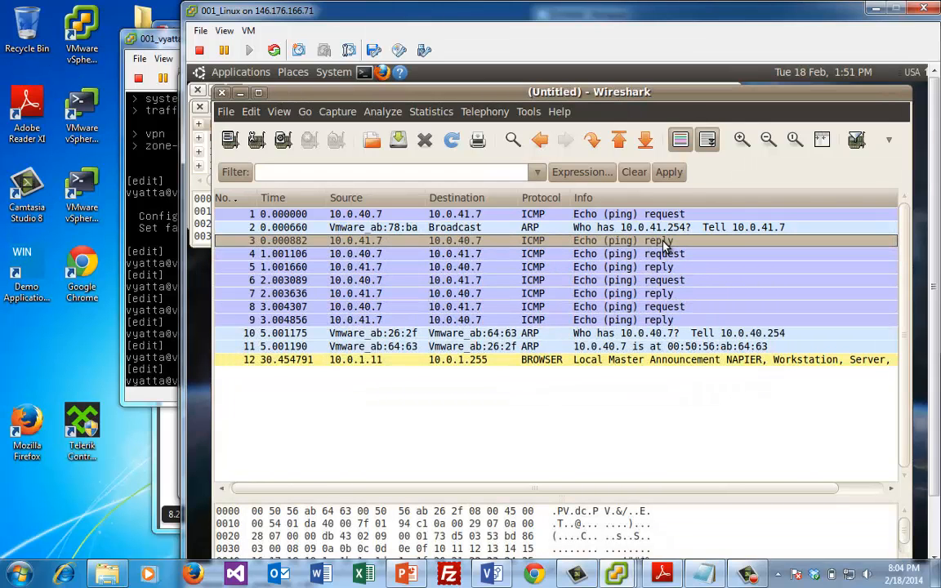
{"action": "double_click", "coordinate": [663, 243]}
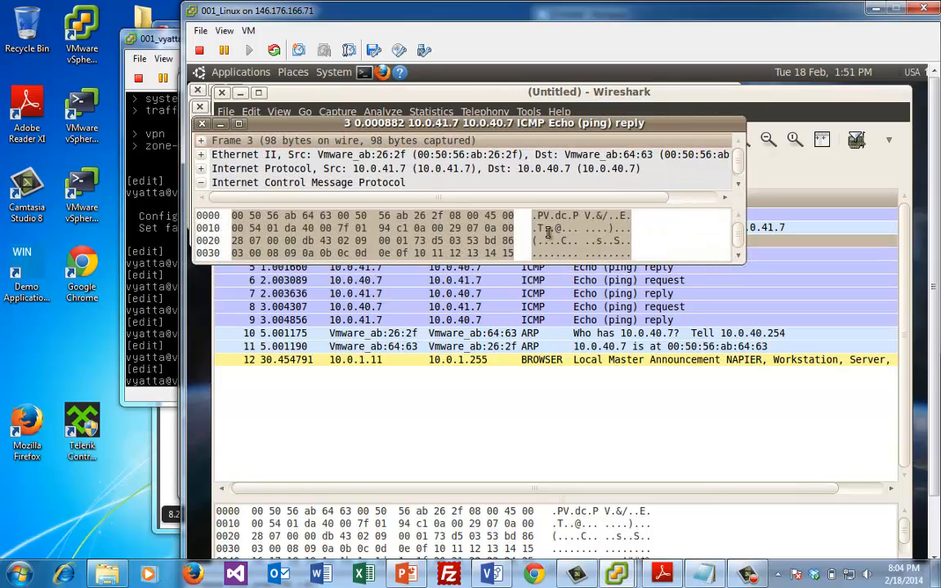
{"action": "left_click", "coordinate": [201, 182]}
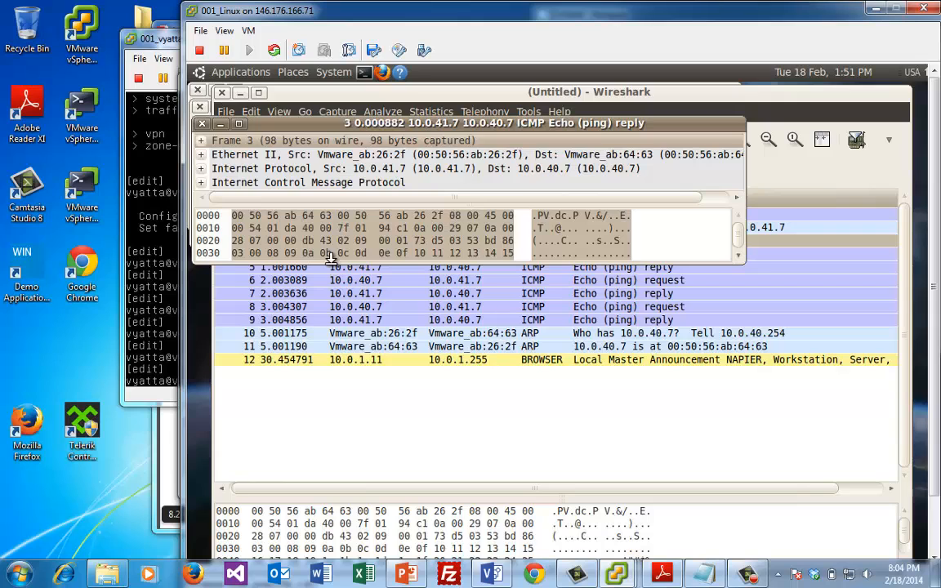
{"action": "left_click", "coordinate": [310, 293]}
{"action": "left_click", "coordinate": [310, 333]}
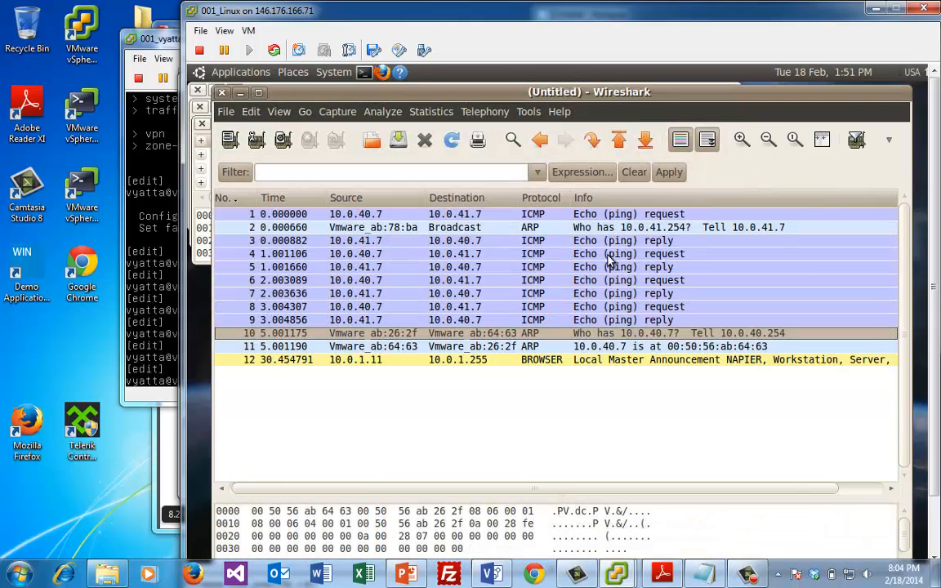
{"action": "left_click", "coordinate": [588, 239]}
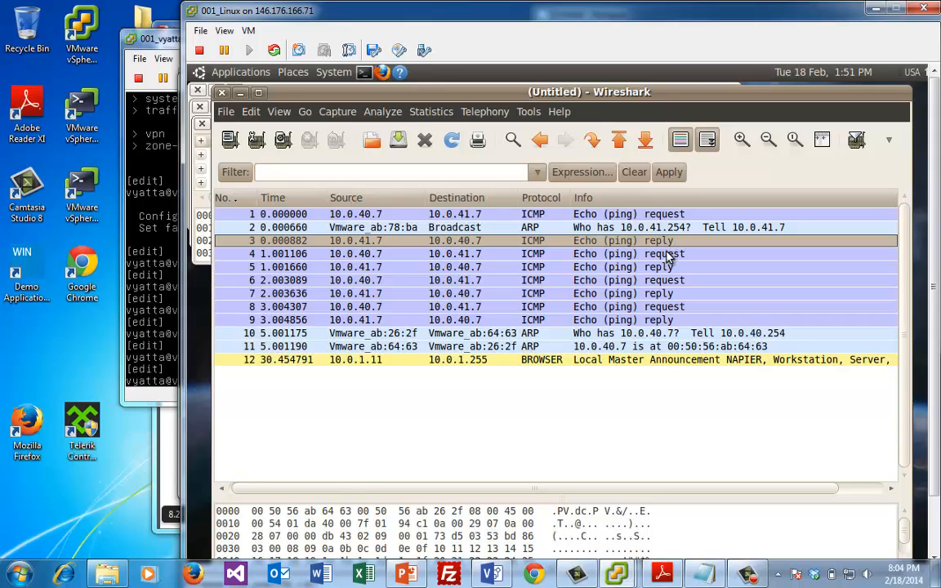
Open echo reply packet 5 in its own window with the ICMP section expanded
{"action": "left_click", "coordinate": [626, 270]}
{"action": "double_click", "coordinate": [626, 270]}
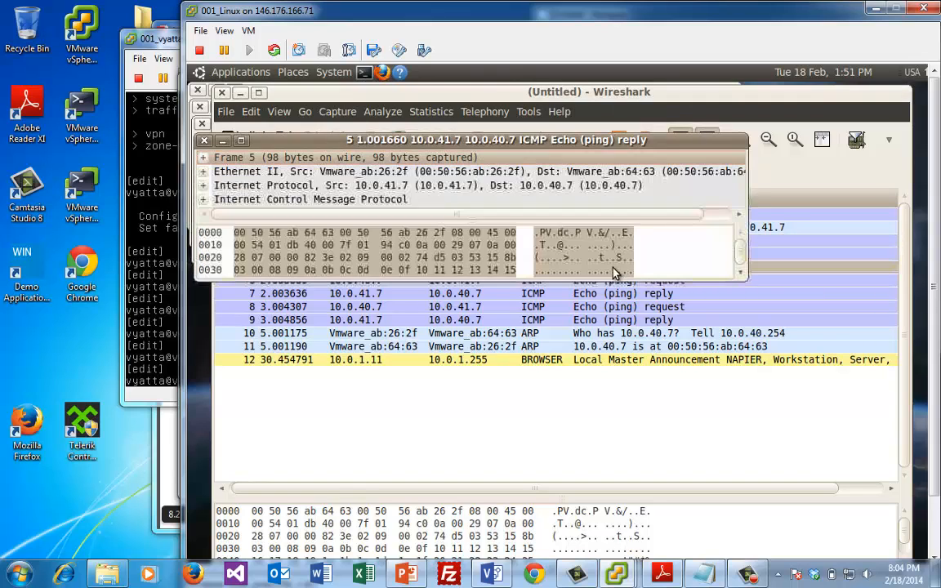
{"action": "left_click", "coordinate": [203, 200]}
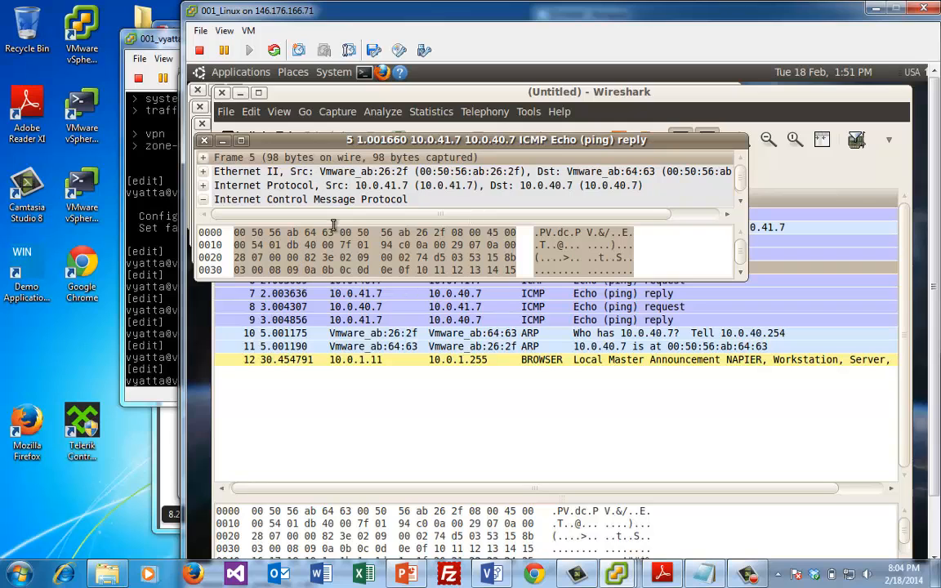
{"action": "left_click_drag", "start_coordinate": [465, 144], "coordinate": [517, 237]}
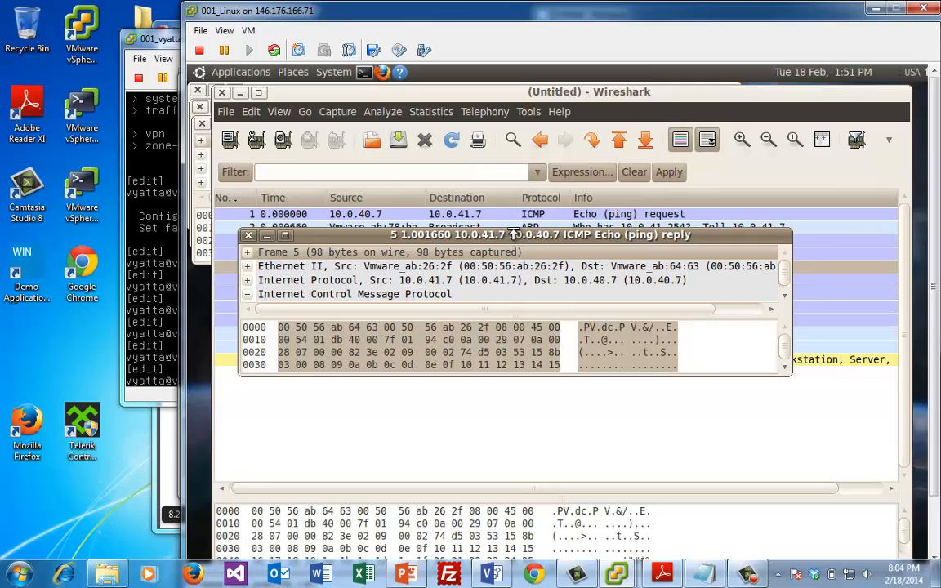
{"action": "left_click_drag", "start_coordinate": [513, 225], "coordinate": [504, 188]}
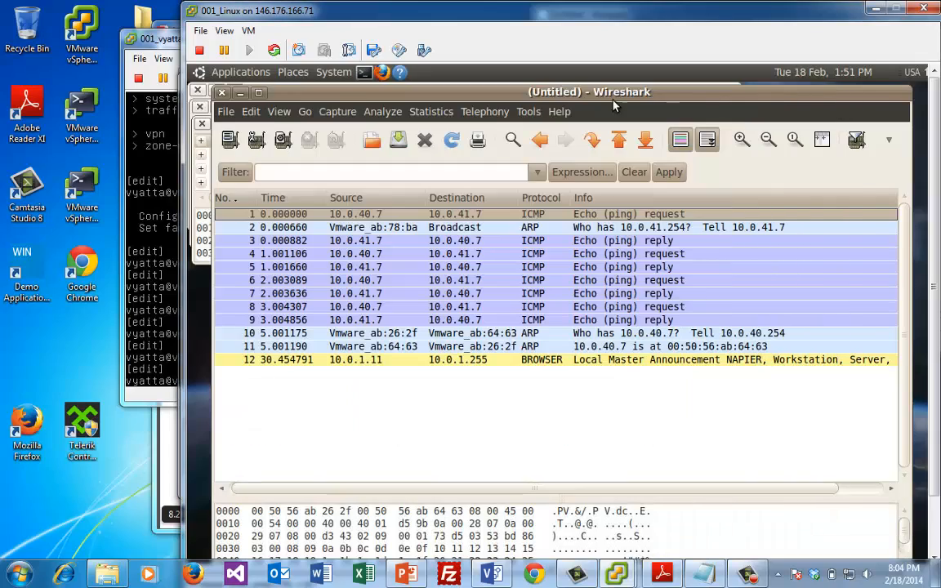
{"action": "left_click_drag", "start_coordinate": [606, 94], "coordinate": [630, 298]}
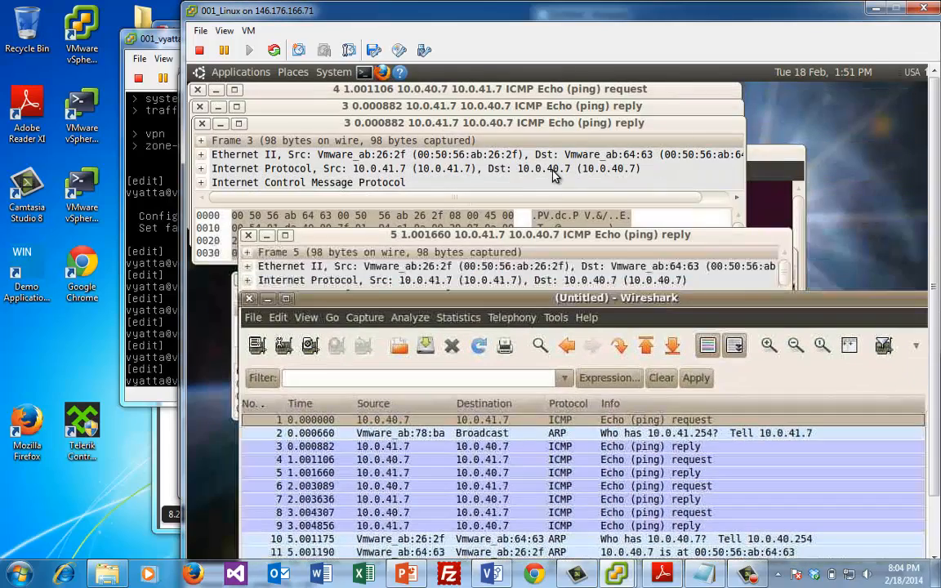
{"action": "left_click_drag", "start_coordinate": [499, 237], "coordinate": [430, 239]}
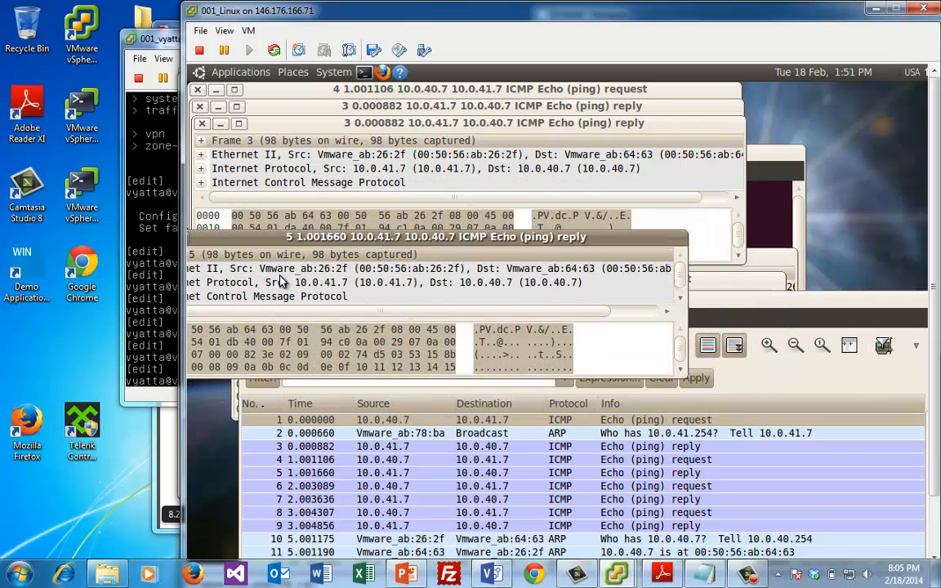
Enlarge packet 5's window and examine its ICMP Type 0 and Code 0 fields
{"action": "left_click_drag", "start_coordinate": [331, 241], "coordinate": [637, 195]}
{"action": "left_click", "coordinate": [346, 251]}
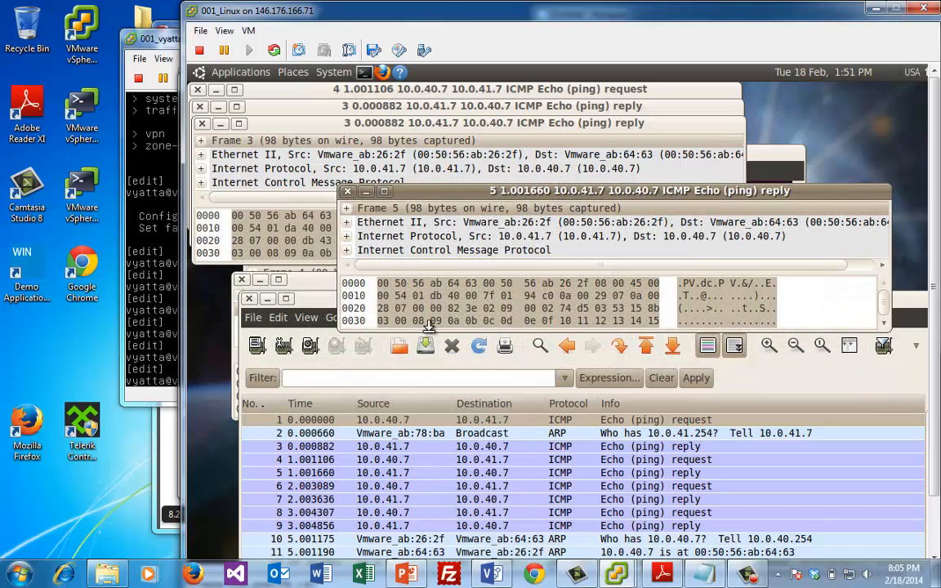
{"action": "left_click_drag", "start_coordinate": [430, 332], "coordinate": [413, 466]}
{"action": "left_click", "coordinate": [347, 252]}
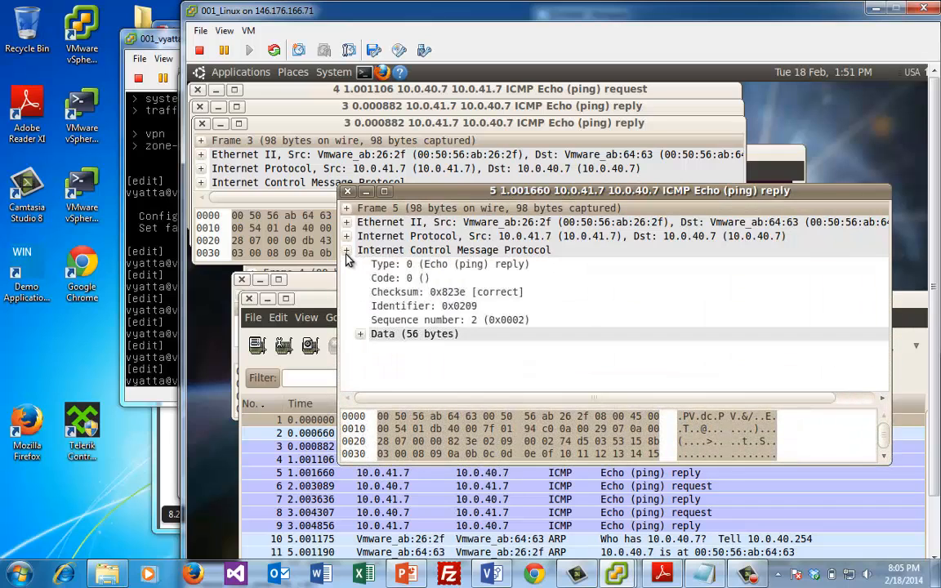
{"action": "left_click", "coordinate": [408, 277]}
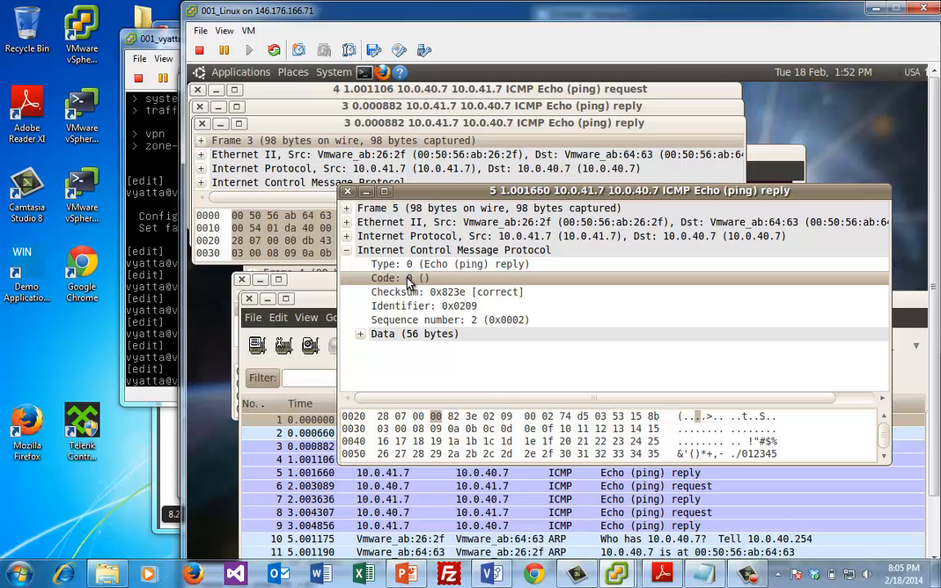
Close the packet 5, 3 and 4 detail windows, leaving the 12-packet capture list
{"action": "left_click", "coordinate": [346, 193]}
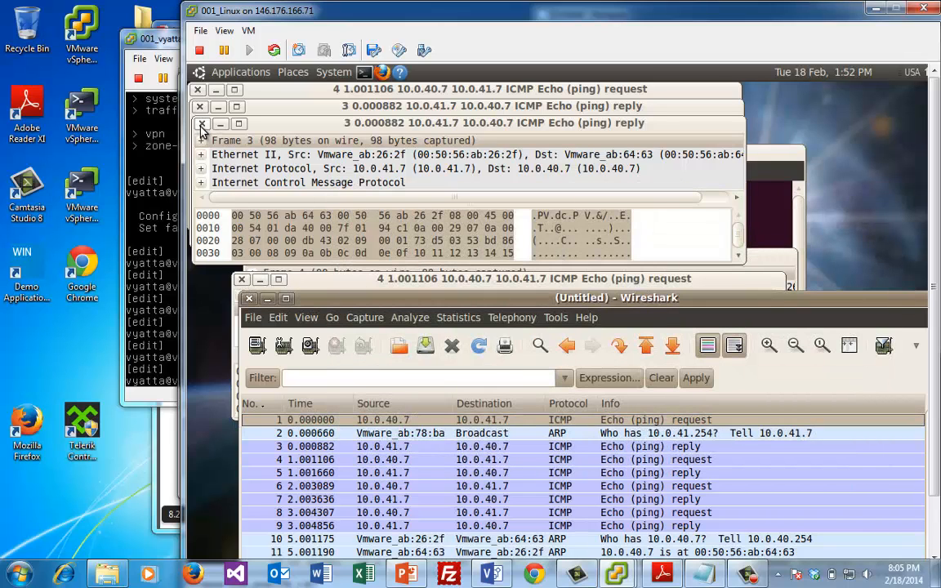
{"action": "left_click", "coordinate": [201, 125]}
{"action": "left_click", "coordinate": [199, 107]}
{"action": "left_click", "coordinate": [198, 89]}
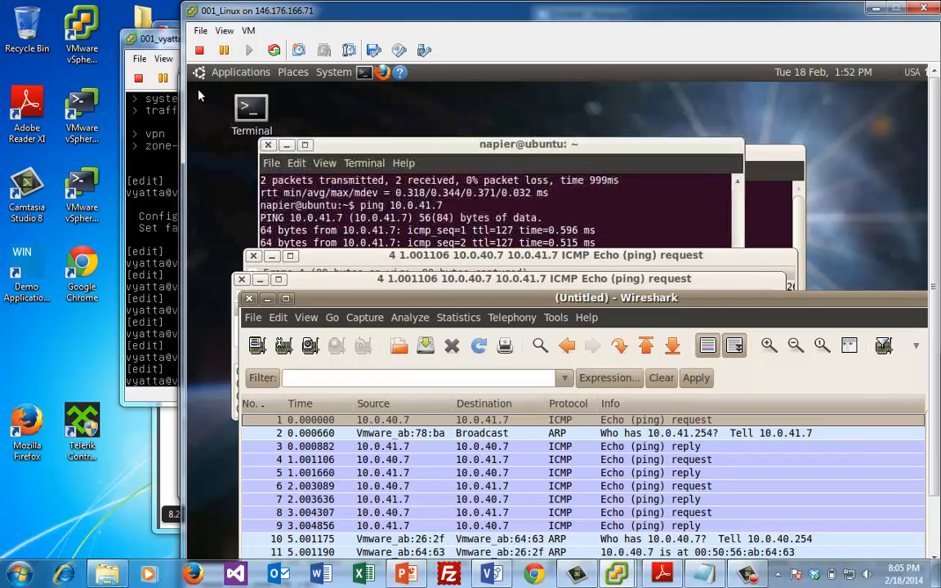
{"action": "left_click", "coordinate": [241, 278]}
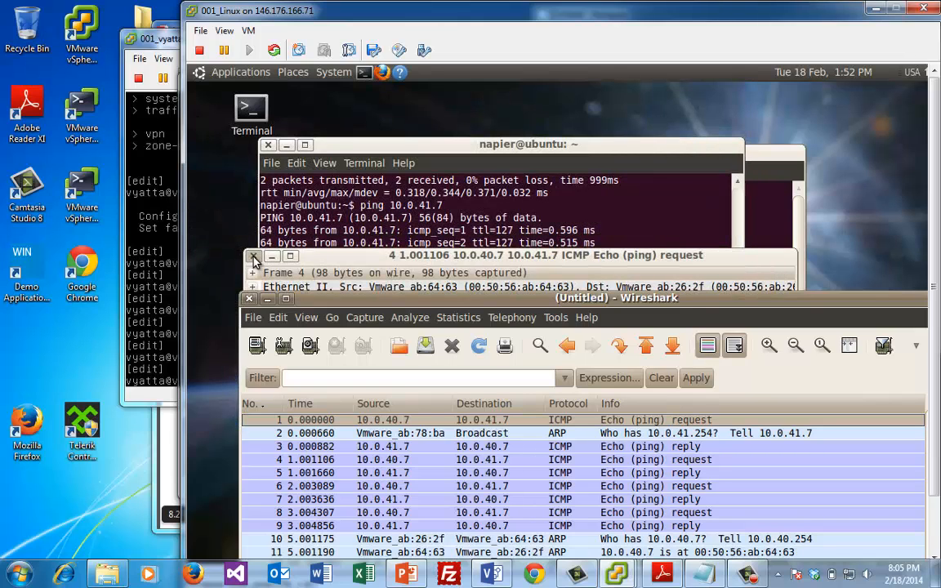
{"action": "left_click", "coordinate": [254, 256]}
{"action": "left_click_drag", "start_coordinate": [327, 298], "coordinate": [351, 206]}
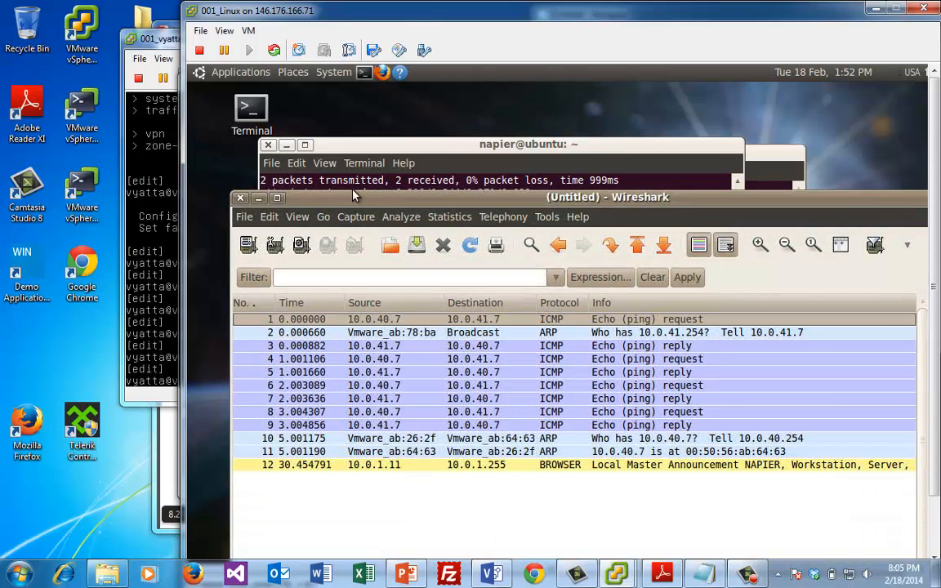
Leave configuration mode on the Vyatta router console with exit
{"action": "left_click", "coordinate": [137, 247]}
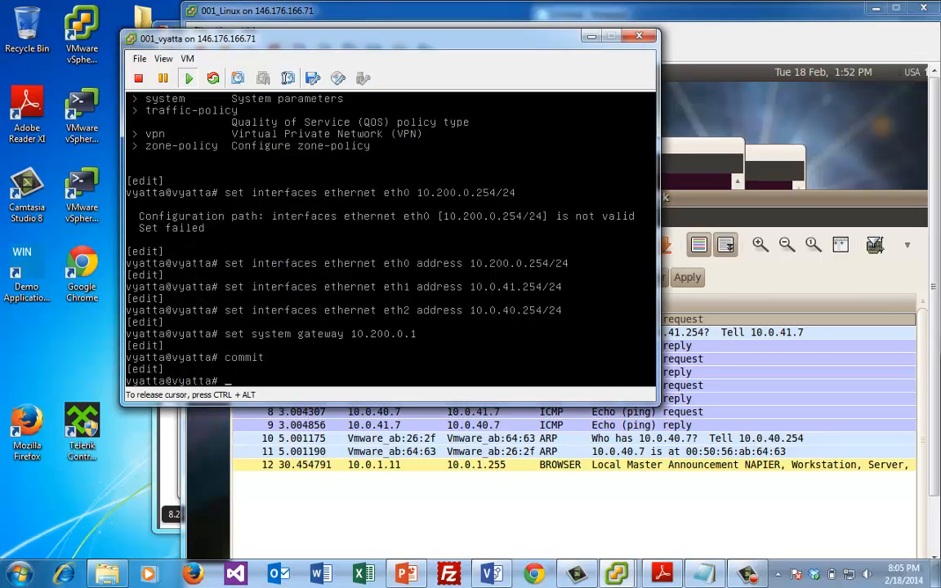
{"action": "type", "text": "show conf"}
{"action": "key", "text": "Tab"}
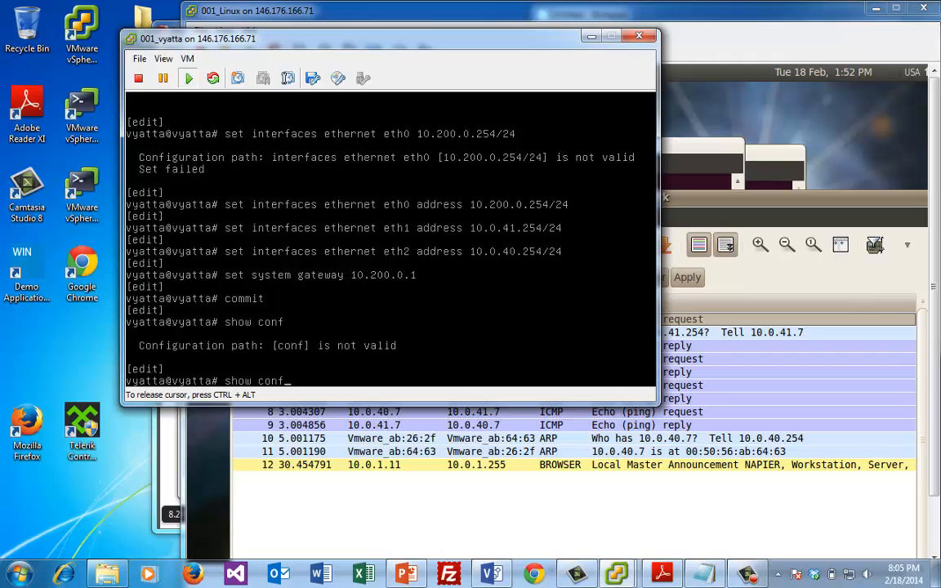
{"action": "key", "text": "Tab"}
{"action": "key", "text": "Tab"}
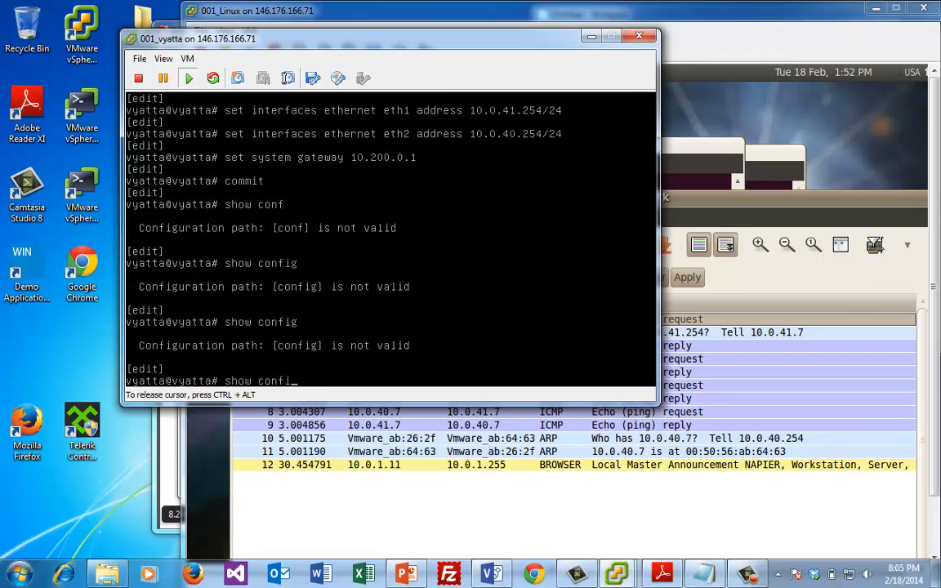
{"action": "key", "text": "BackSpace"}
{"action": "key", "text": "BackSpace"}
{"action": "key", "text": "BackSpace"}
{"action": "key", "text": "BackSpace"}
{"action": "key", "text": "BackSpace"}
{"action": "key", "text": "BackSpace"}
{"action": "key", "text": "BackSpace"}
{"action": "key", "text": "BackSpace"}
{"action": "key", "text": "BackSpace"}
{"action": "key", "text": "BackSpace"}
{"action": "type", "text": "exit"}
{"action": "key", "text": "Return"}
Page through show configuration, then run show interfaces listing eth0, eth1 and eth2 up
{"action": "type", "text": "show c"}
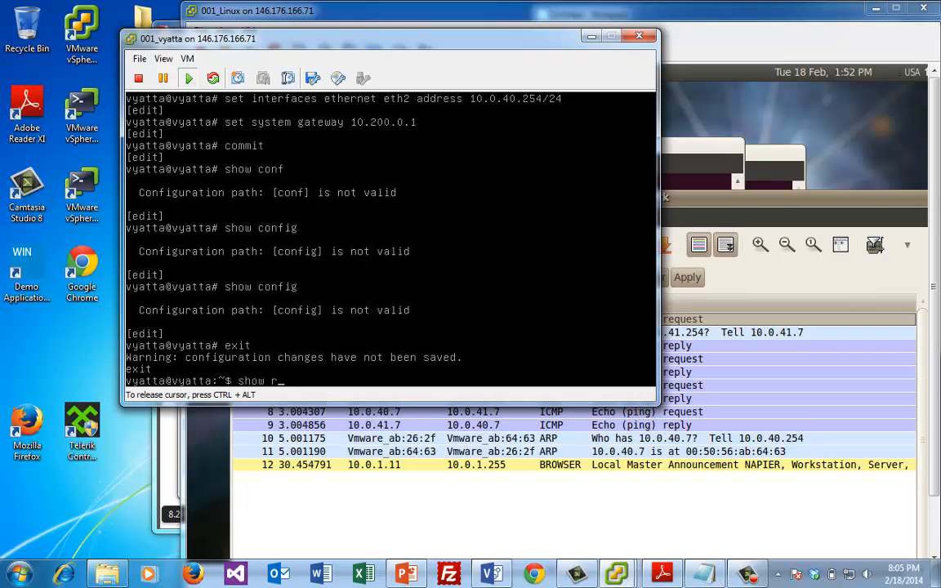
{"action": "type", "text": "onfiguration"}
{"action": "key", "text": "Return"}
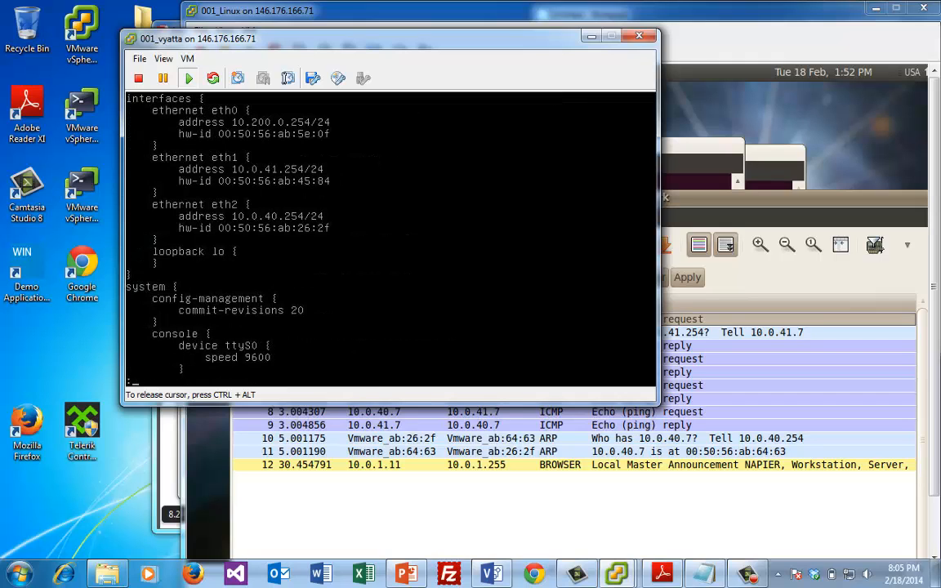
{"action": "key", "text": "space"}
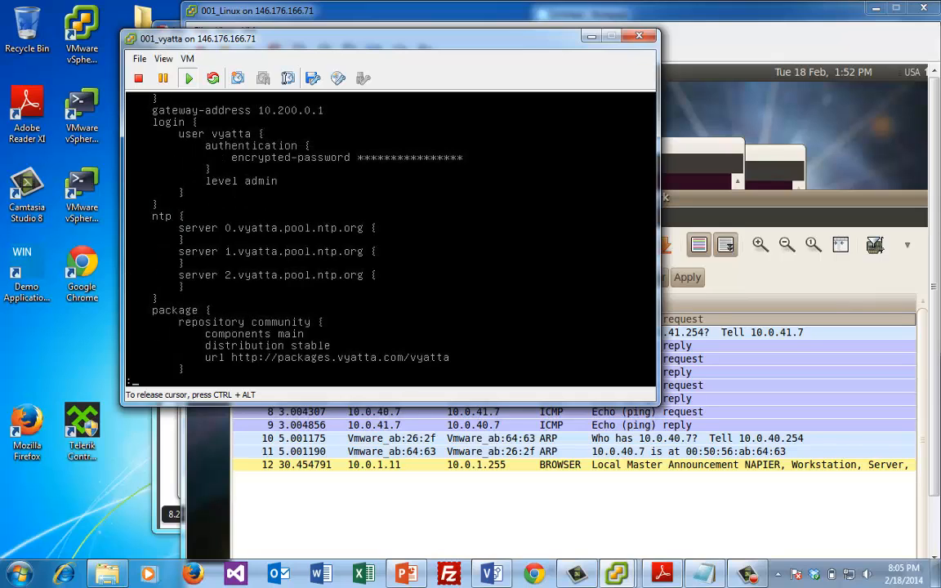
{"action": "key", "text": "space"}
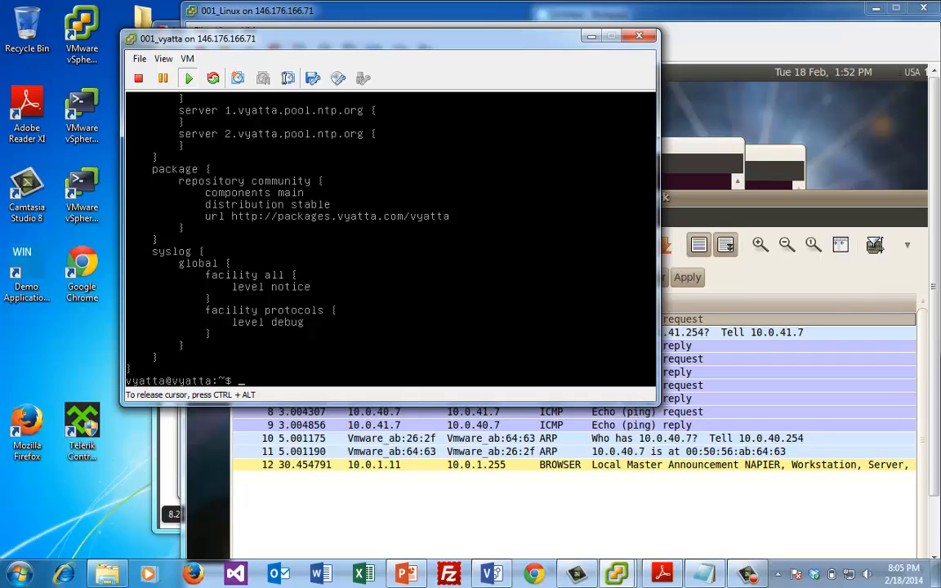
{"action": "type", "text": "show interfaces"}
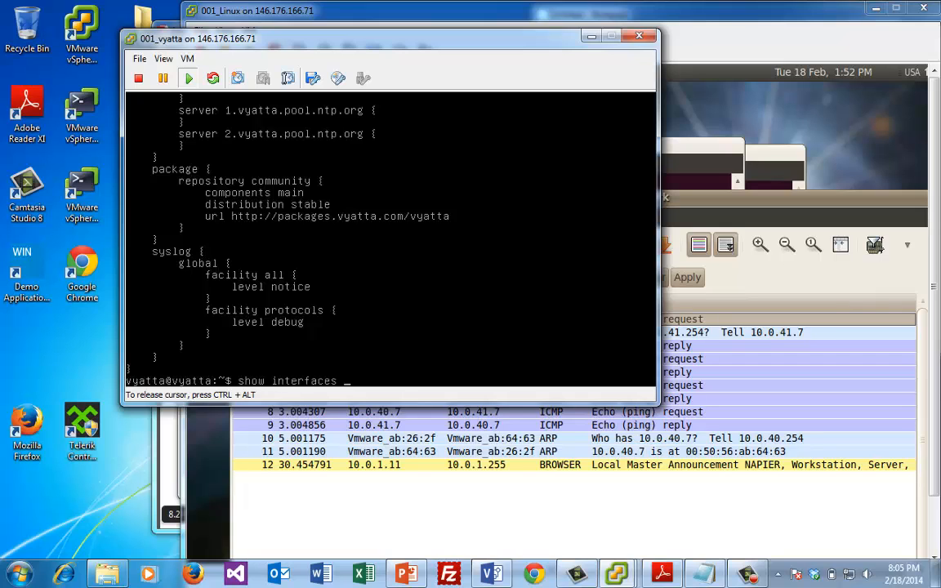
{"action": "key", "text": "Return"}
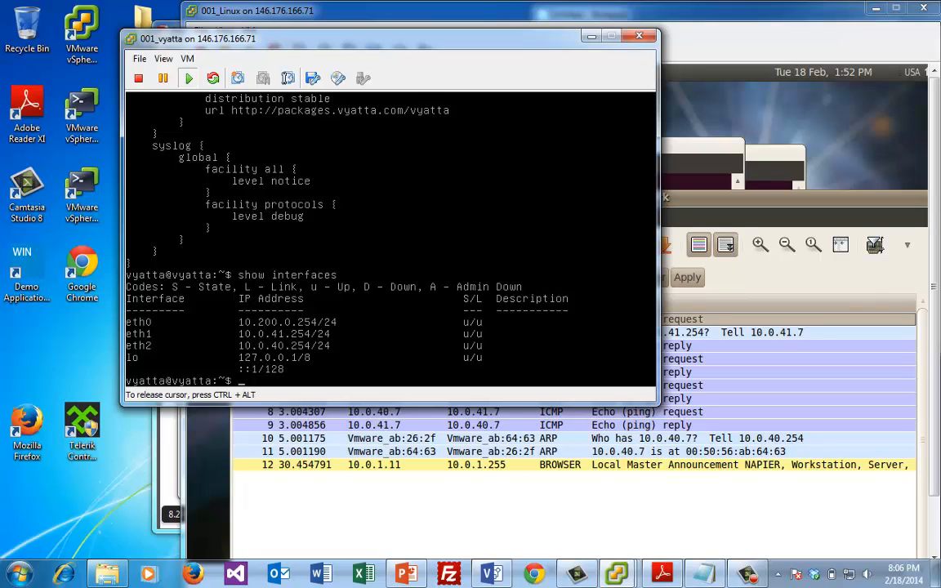
Enter configure mode on the Vyatta console and quit Linux Wireshark without saving the capture
{"action": "type", "text": "configure"}
{"action": "key", "text": "Return"}
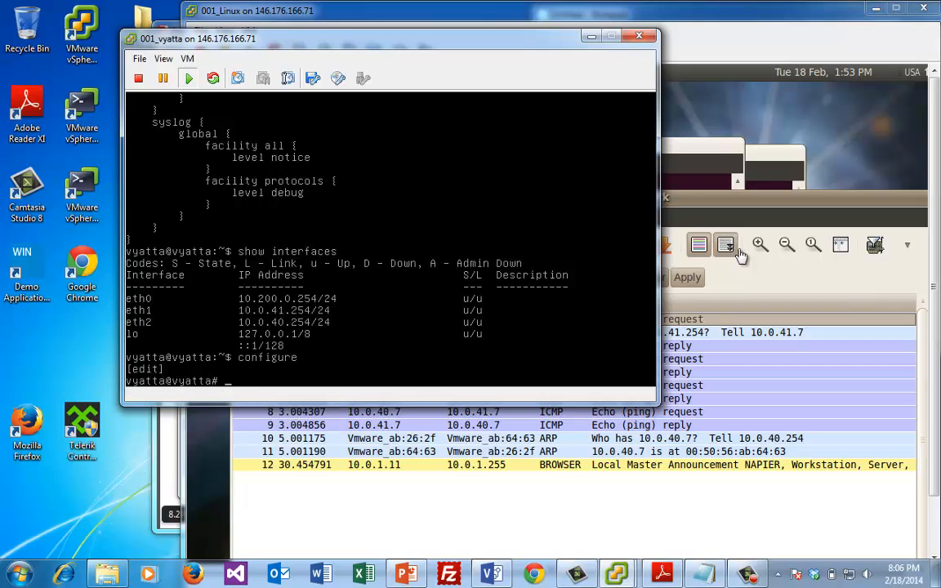
{"action": "left_click", "coordinate": [666, 231]}
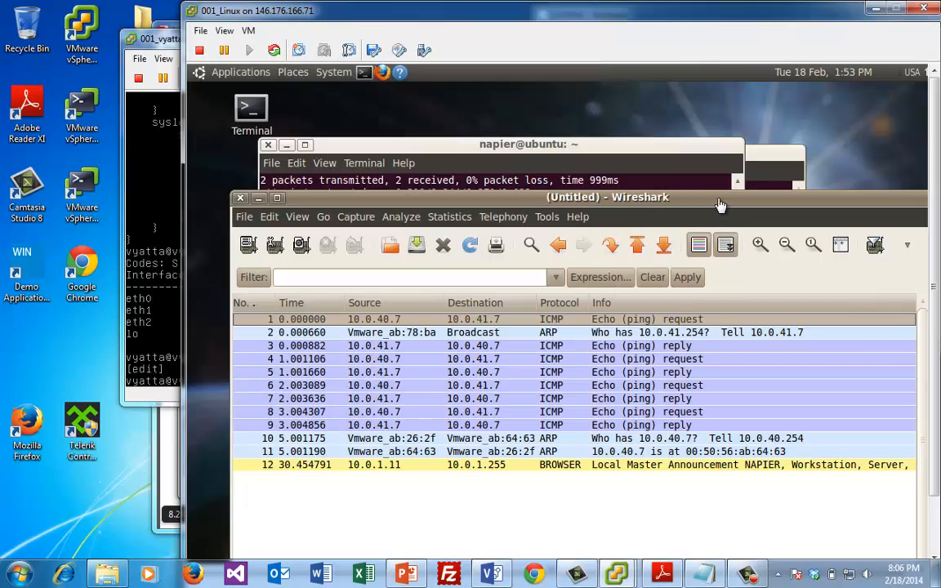
{"action": "left_click", "coordinate": [240, 197]}
{"action": "left_click", "coordinate": [268, 179]}
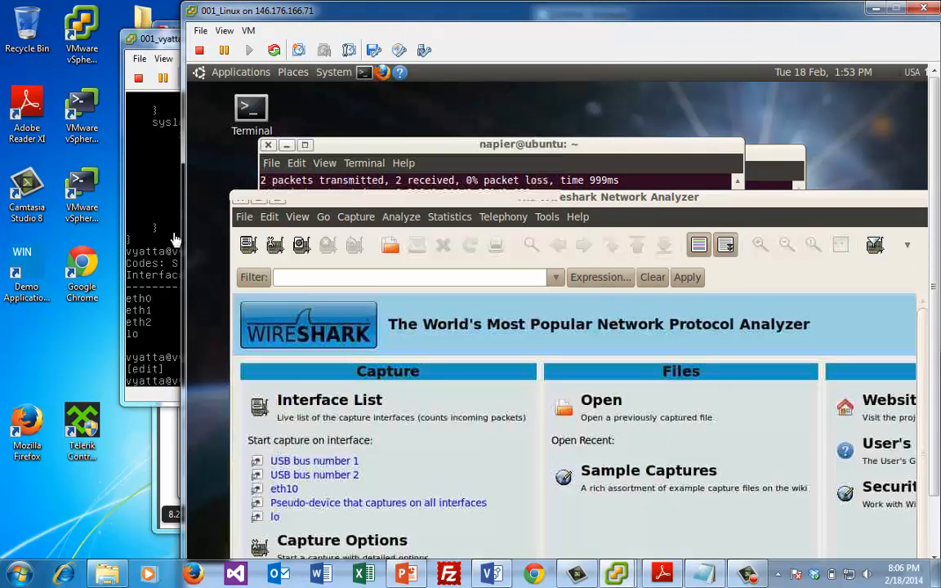
{"action": "left_click", "coordinate": [173, 235]}
Stage deletion of Vyatta's eth1 address 10.0.41.254/24, then ping 10.0.41.7 from Linux before committing
{"action": "key", "text": "Up"}
{"action": "key", "text": "Up"}
{"action": "key", "text": "Up"}
{"action": "key", "text": "Up"}
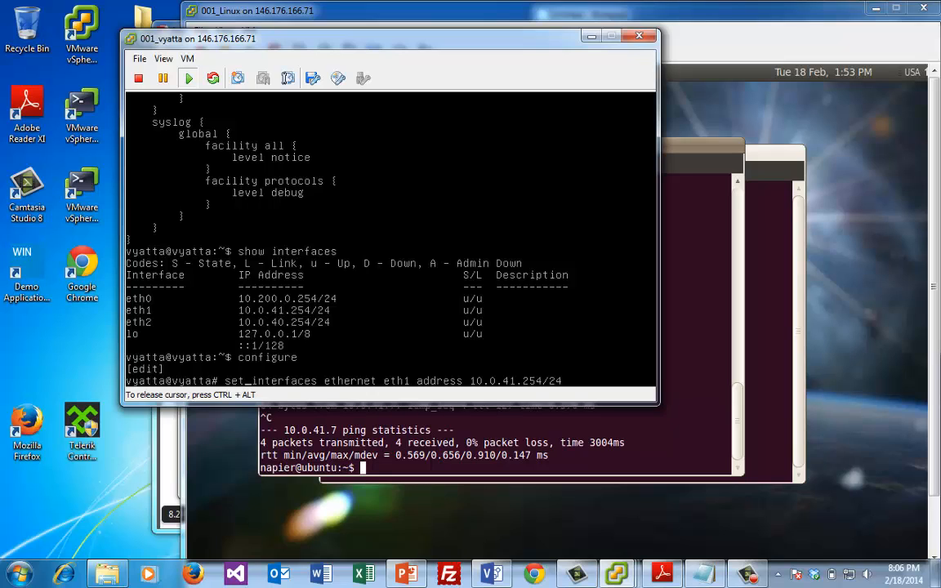
{"action": "key", "text": "BackSpace"}
{"action": "key", "text": "BackSpace"}
{"action": "key", "text": "BackSpace"}
{"action": "type", "text": "delete"}
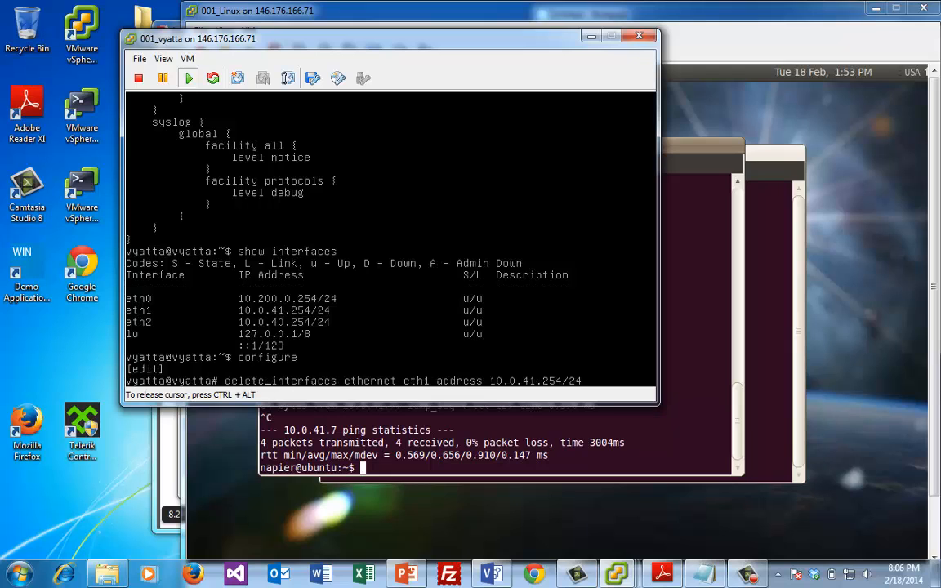
{"action": "key", "text": "Return"}
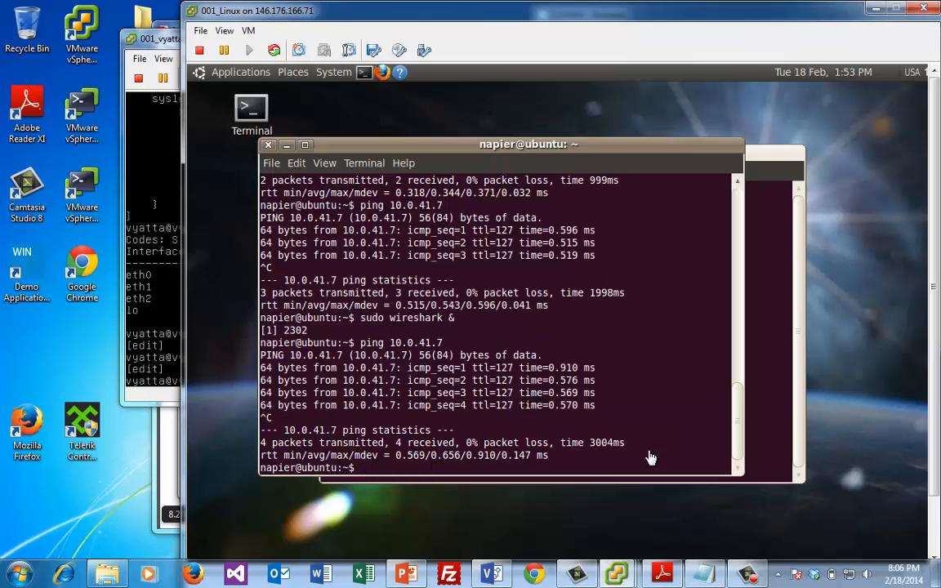
{"action": "left_click", "coordinate": [645, 454]}
{"action": "key", "text": "Up"}
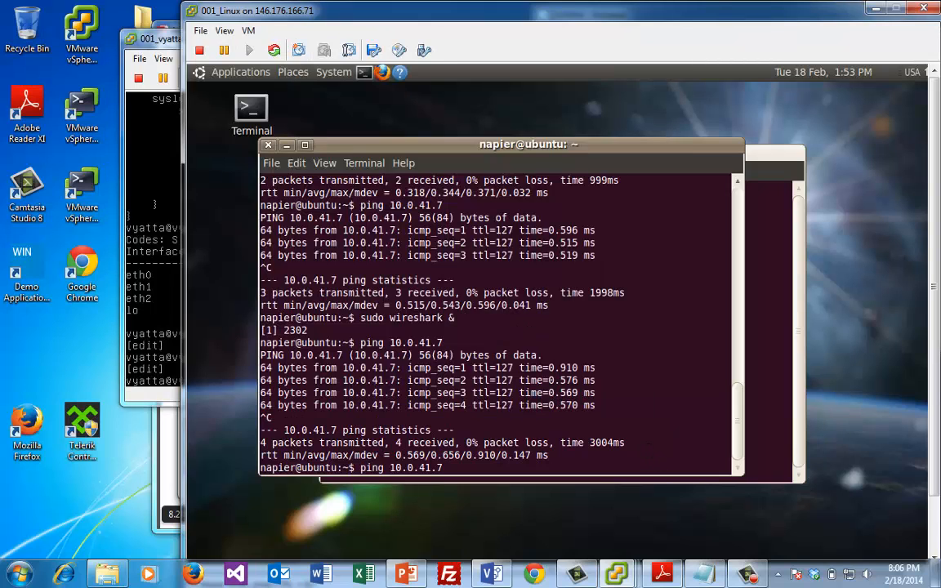
{"action": "key", "text": "Return"}
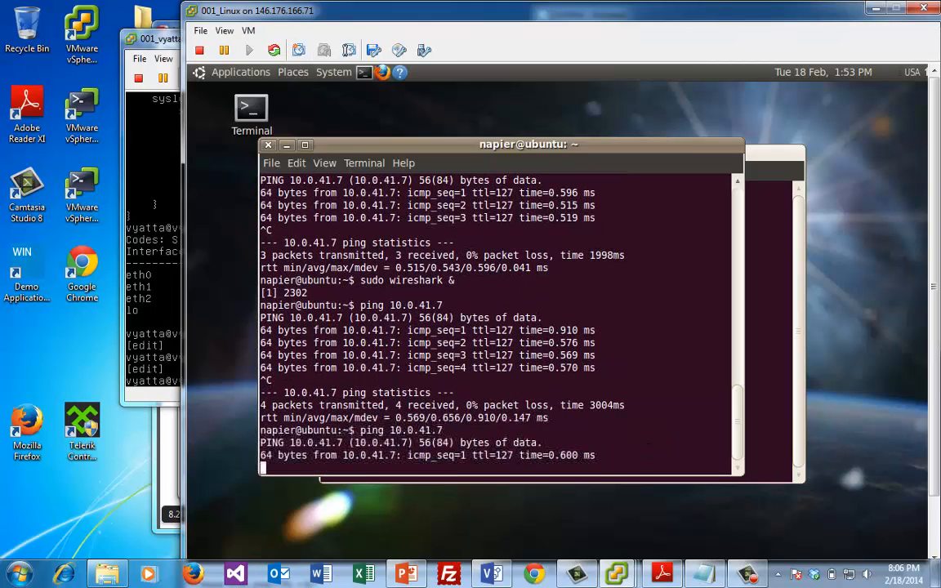
{"action": "key", "text": "ctrl+c"}
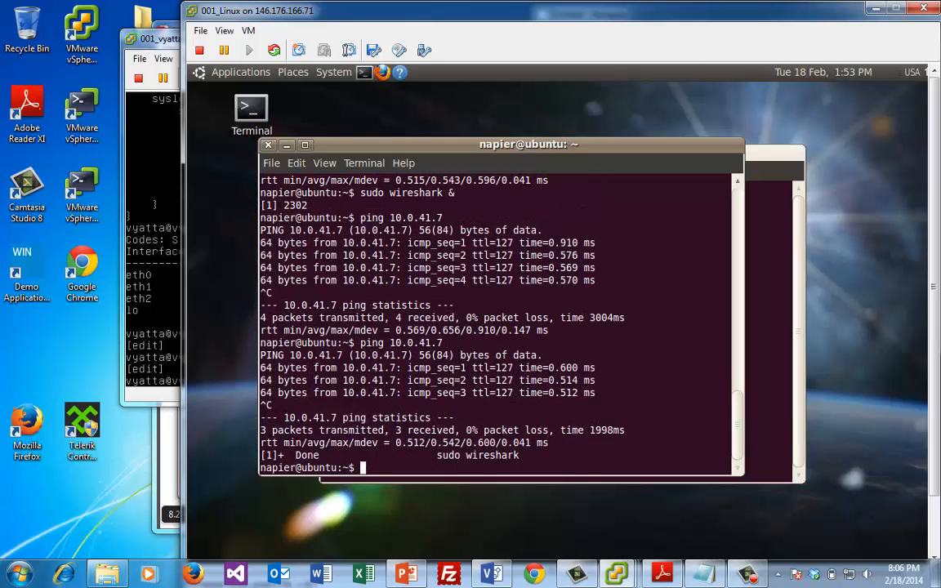
Commit the eth1 address removal; the Linux VM's ping to 10.0.41.7 now goes unanswered
{"action": "left_click", "coordinate": [140, 272]}
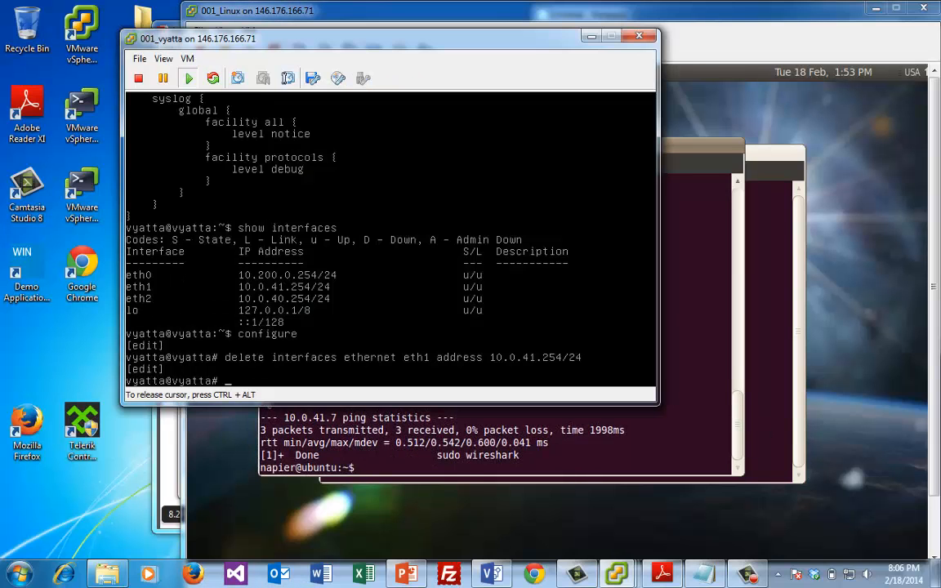
{"action": "type", "text": "commit"}
{"action": "key", "text": "Return"}
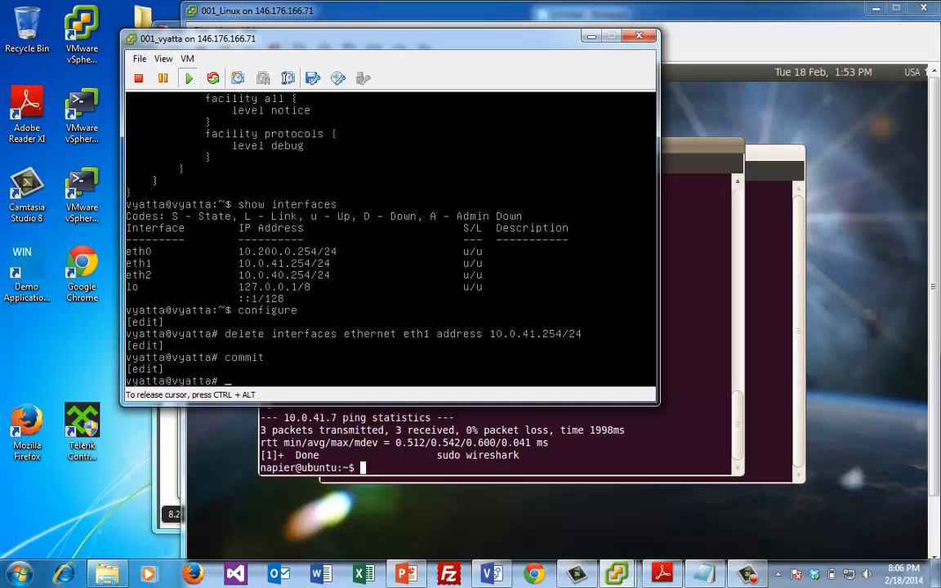
{"action": "left_click", "coordinate": [456, 442]}
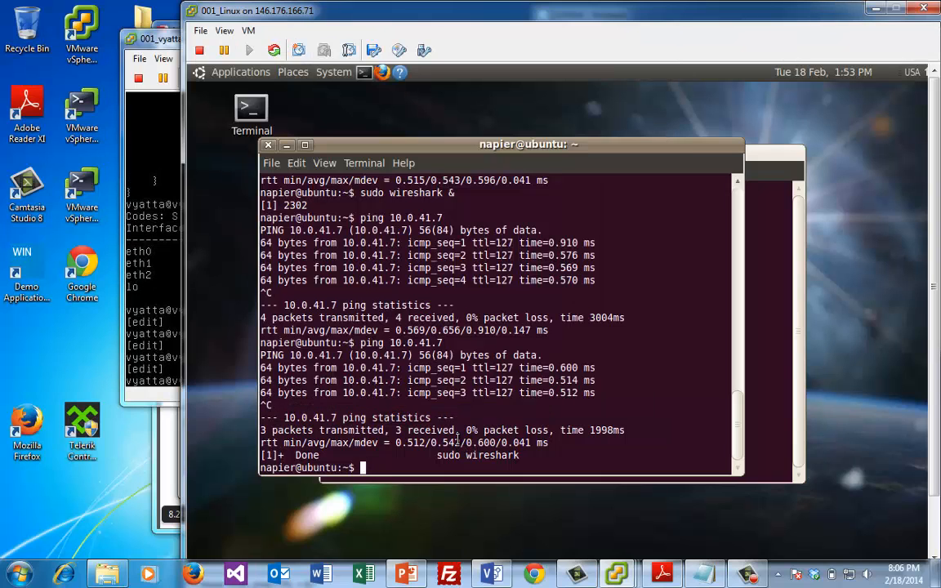
{"action": "key", "text": "Up"}
{"action": "key", "text": "Return"}
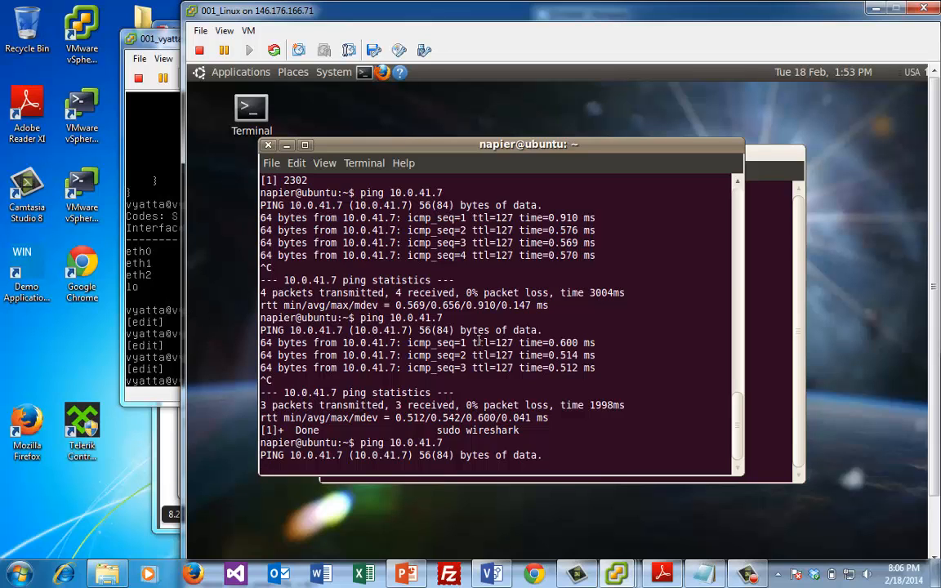
{"action": "key", "text": "ctrl+x"}
{"action": "key", "text": "ctrl+c"}
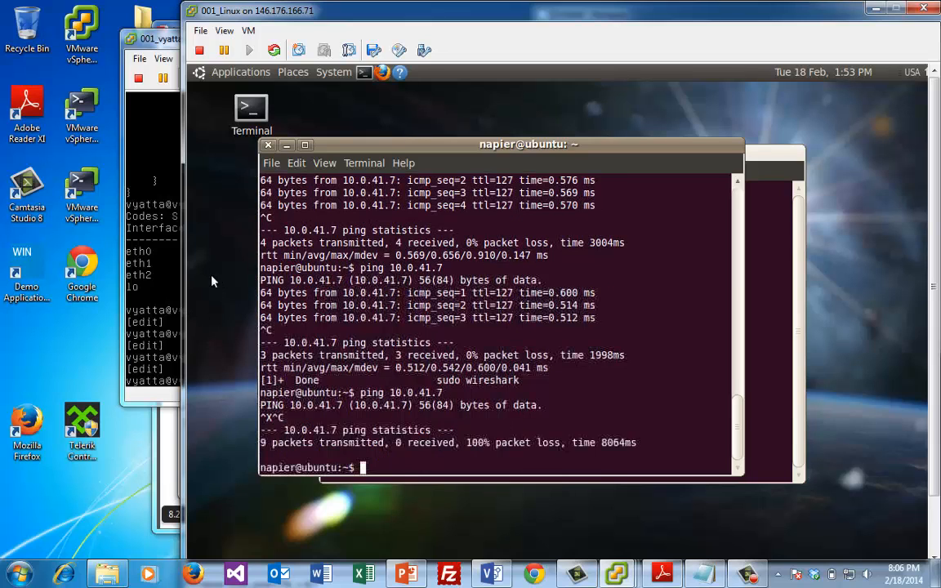
{"action": "left_click", "coordinate": [163, 292]}
{"action": "key", "text": "Up"}
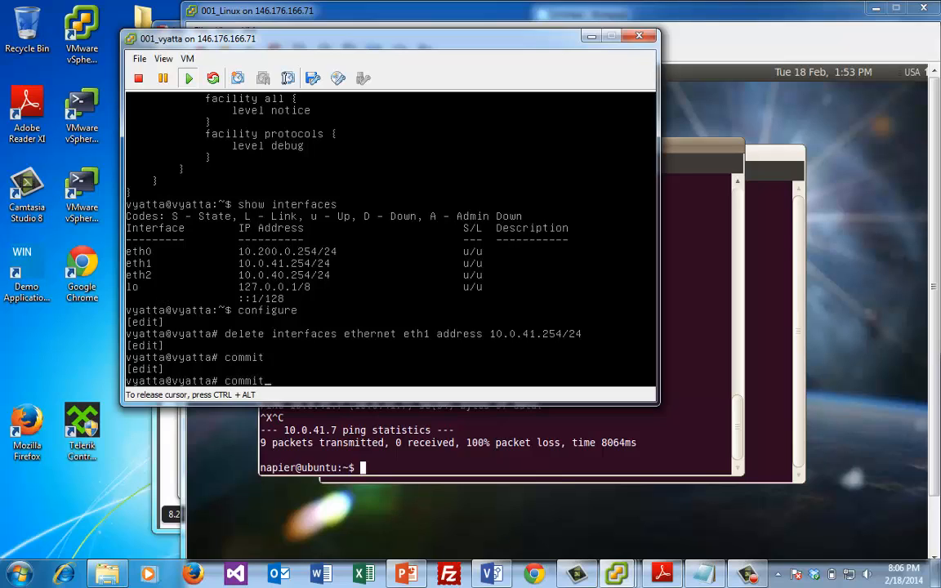
{"action": "key", "text": "Up"}
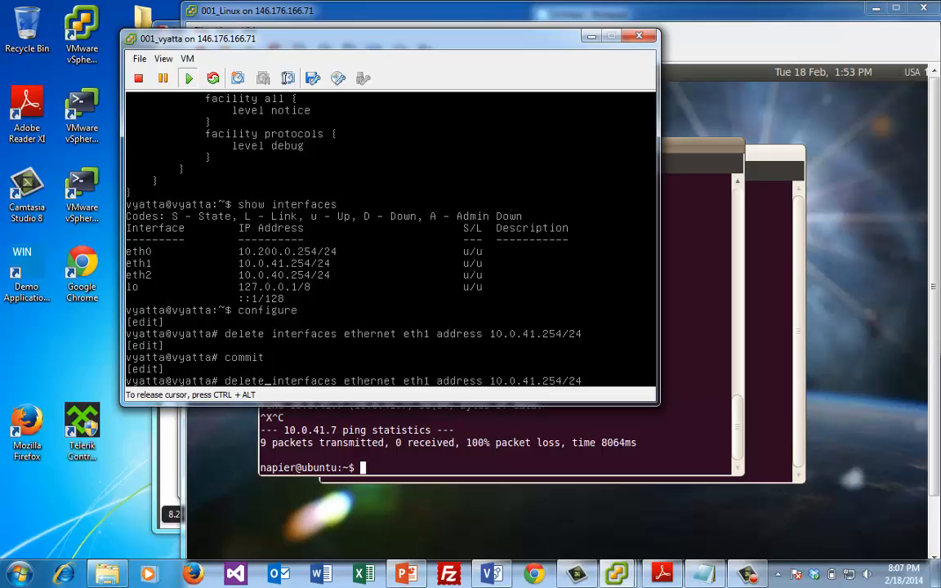
Re-add 10.0.41.254/24 to Vyatta's eth1 and start pinging 10.0.41.7 from the Linux VM
{"action": "key", "text": "BackSpace"}
{"action": "key", "text": "BackSpace"}
{"action": "key", "text": "BackSpace"}
{"action": "key", "text": "BackSpace"}
{"action": "key", "text": "BackSpace"}
{"action": "key", "text": "BackSpace"}
{"action": "key", "text": "BackSpace"}
{"action": "type", "text": "set"}
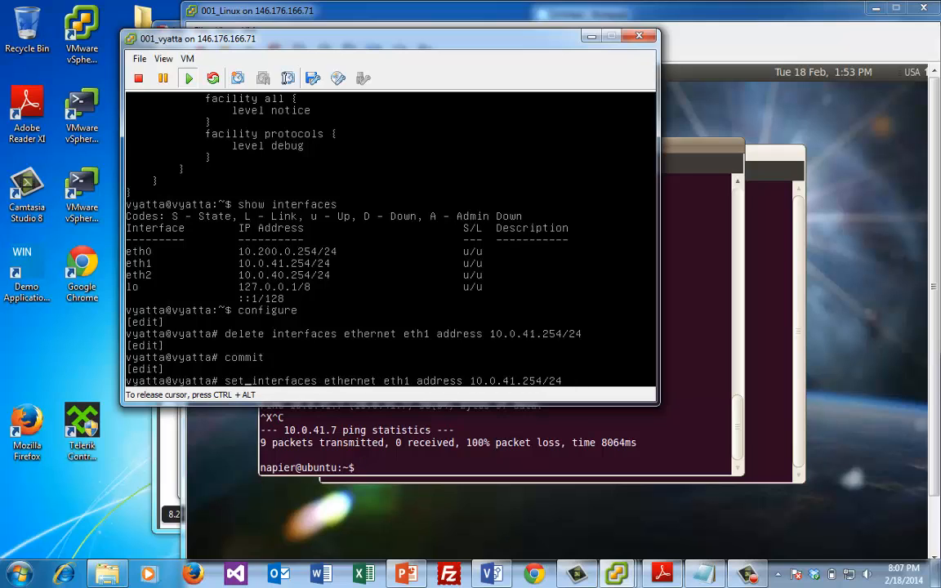
{"action": "key", "text": "Return"}
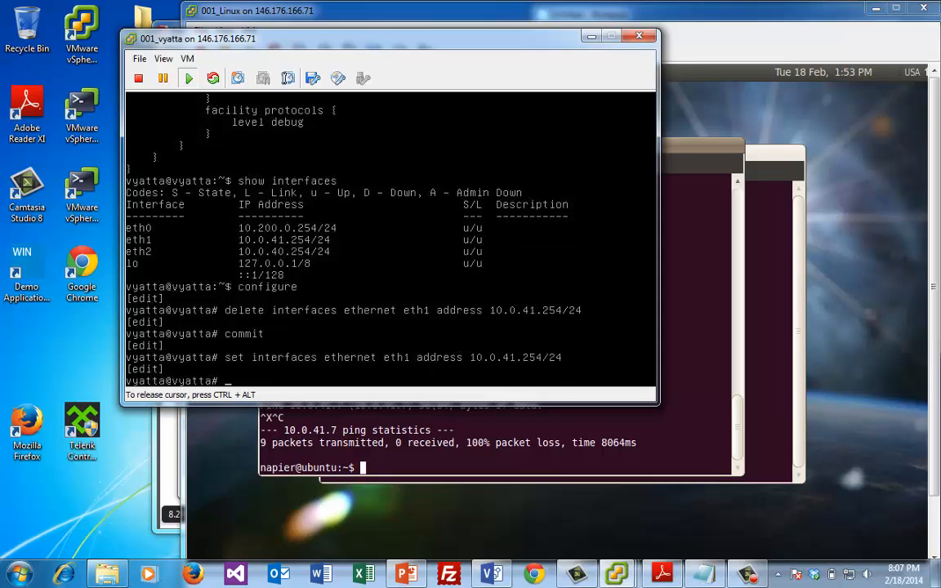
{"action": "left_click", "coordinate": [411, 441]}
{"action": "key", "text": "Up"}
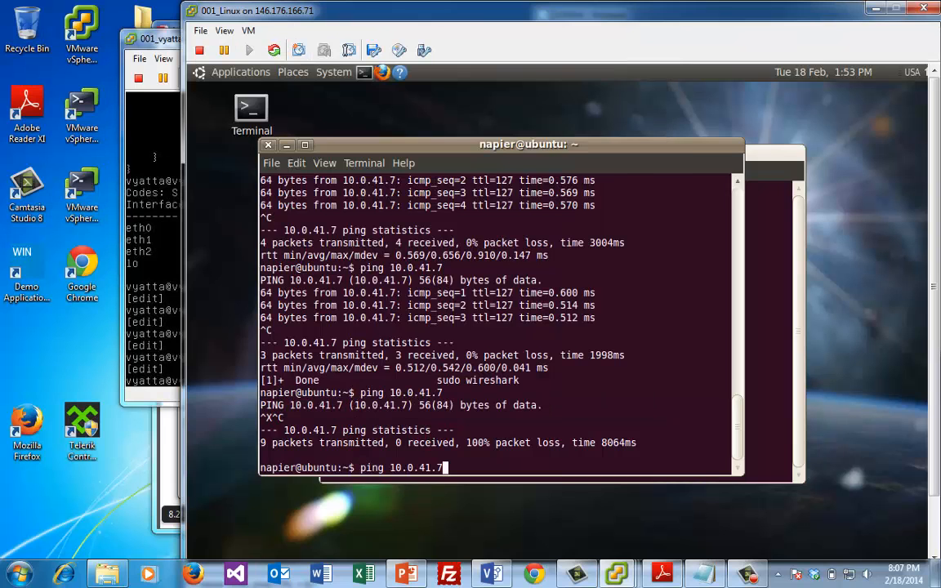
{"action": "key", "text": "Return"}
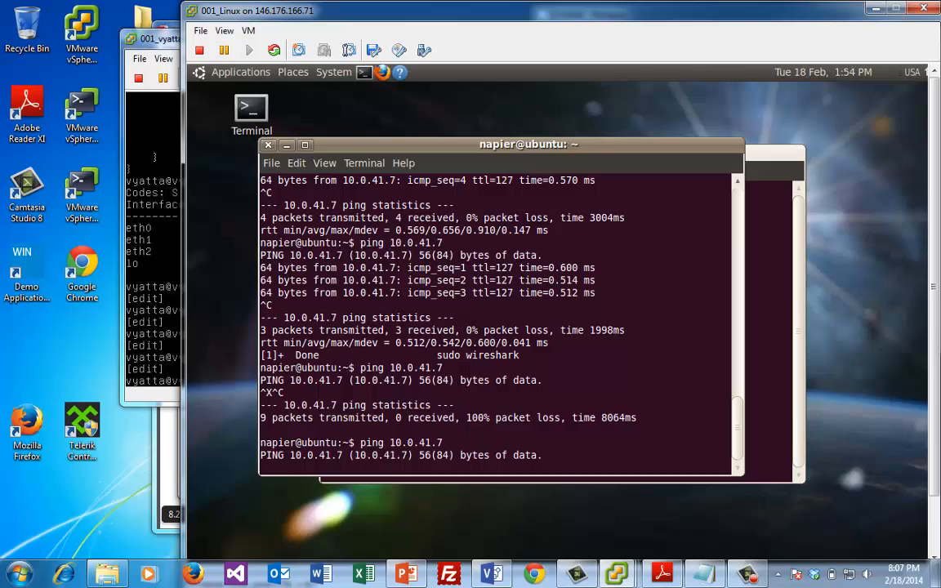
Commit the restored address so pings reply, then list the Linux ARP table with arp -a
{"action": "left_click", "coordinate": [133, 290]}
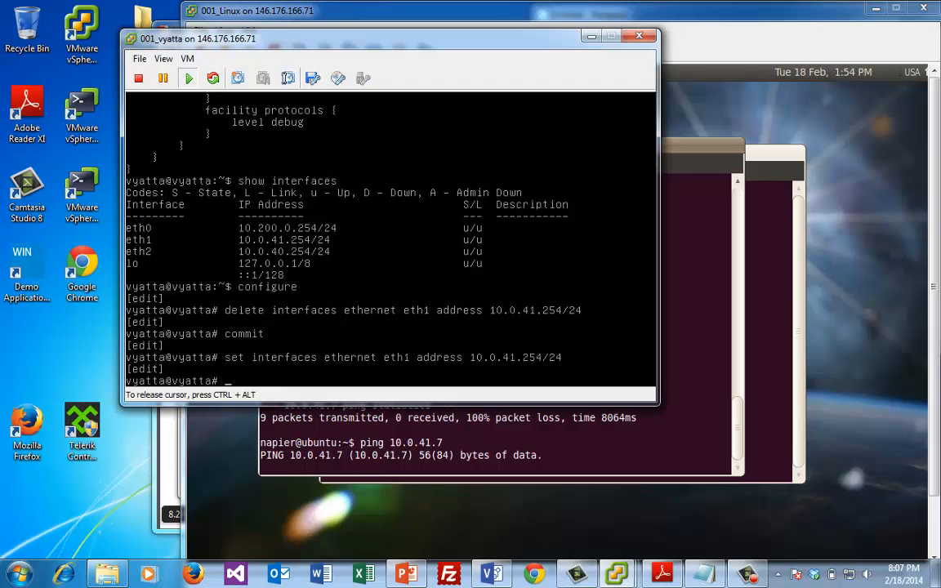
{"action": "type", "text": "commit"}
{"action": "key", "text": "Return"}
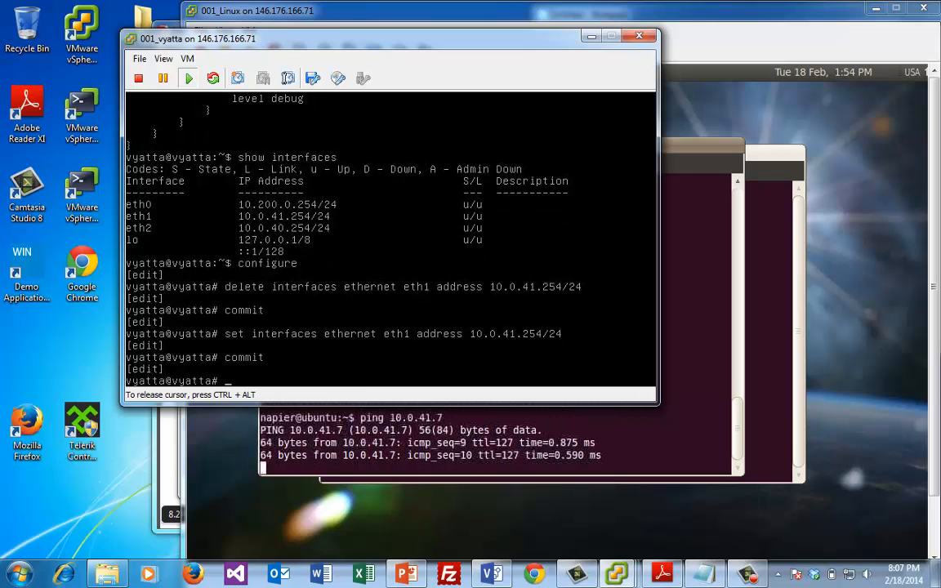
{"action": "key", "text": "ctrl+alt"}
{"action": "left_click", "coordinate": [494, 418]}
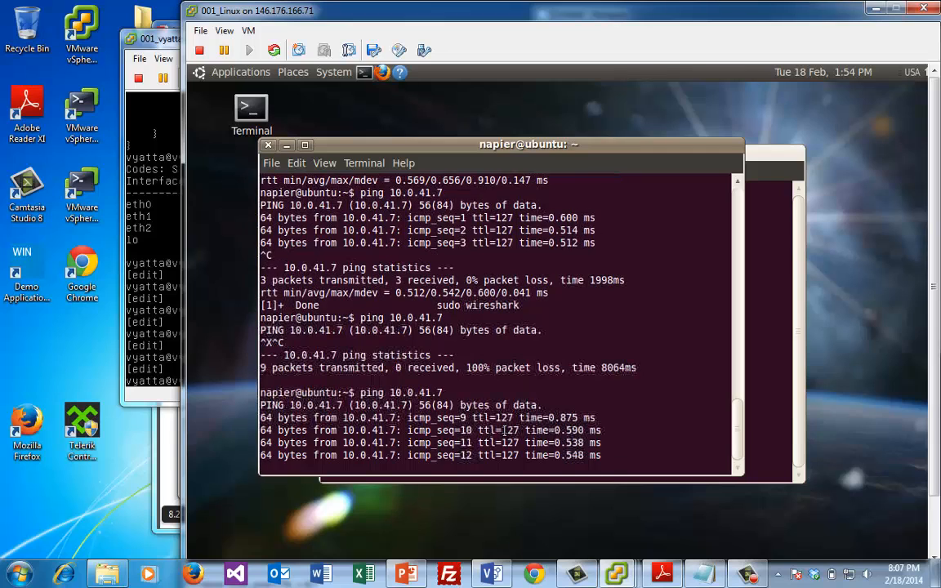
{"action": "key", "text": "ctrl+c"}
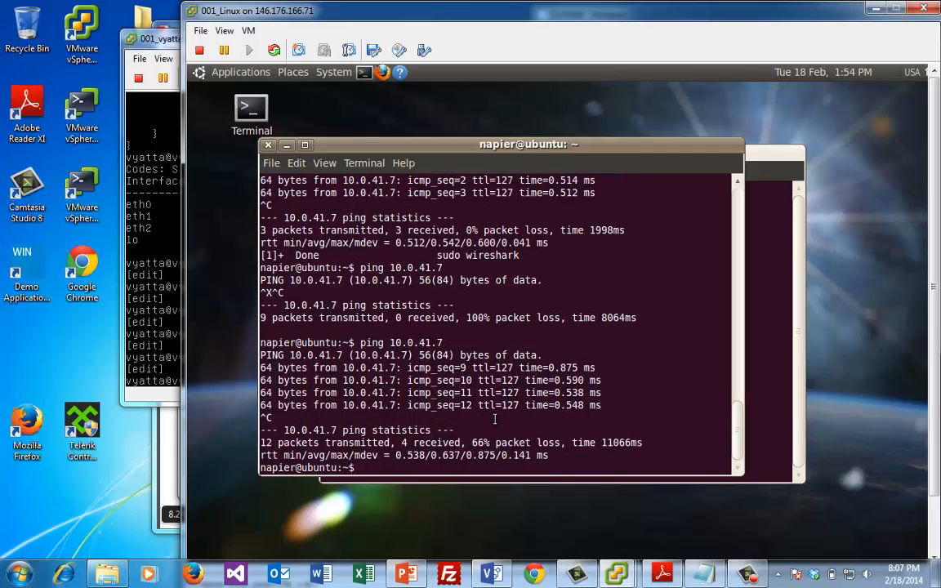
{"action": "type", "text": "arp -a"}
{"action": "key", "text": "Return"}
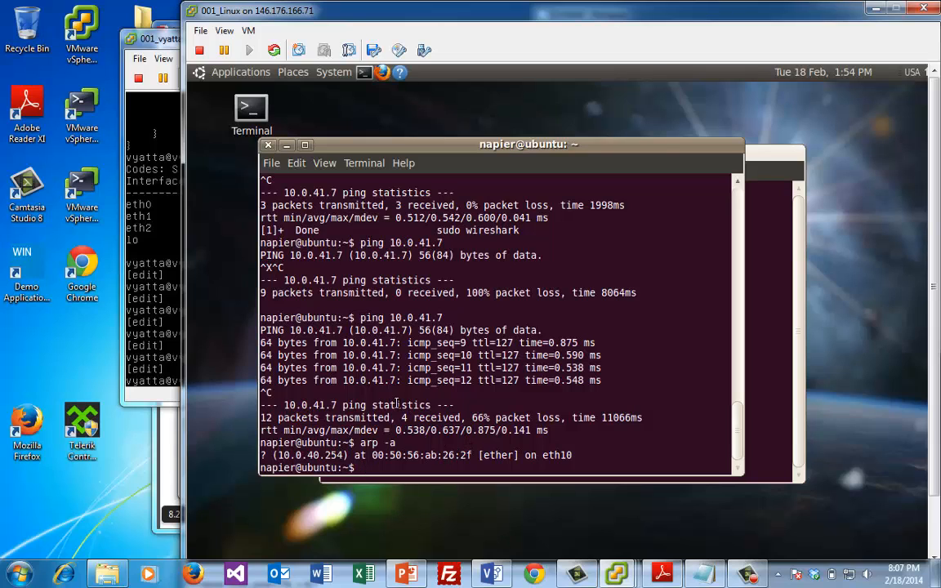
Leave Vyatta configuration mode with exit
{"action": "left_click", "coordinate": [137, 274]}
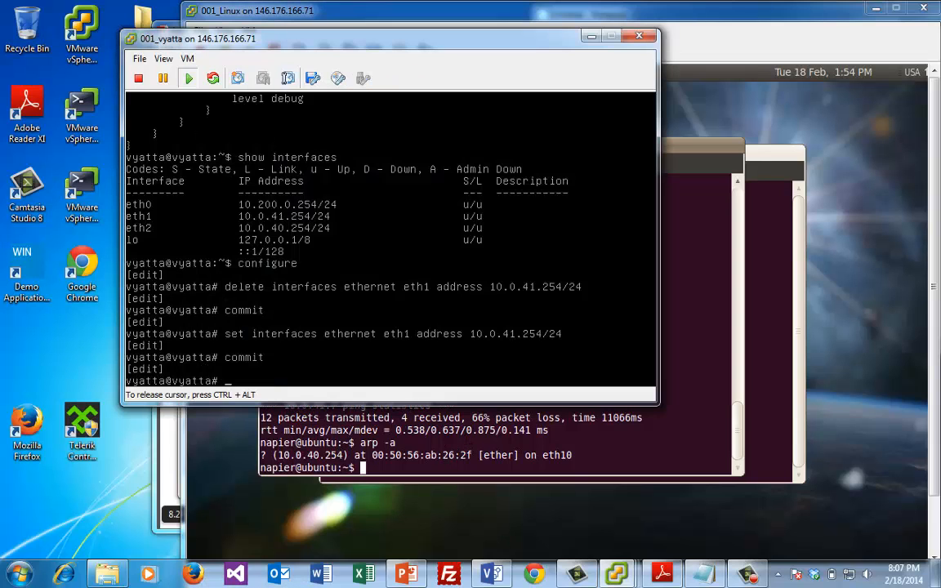
{"action": "type", "text": "exit"}
{"action": "key", "text": "Return"}
{"action": "type", "text": "config t"}
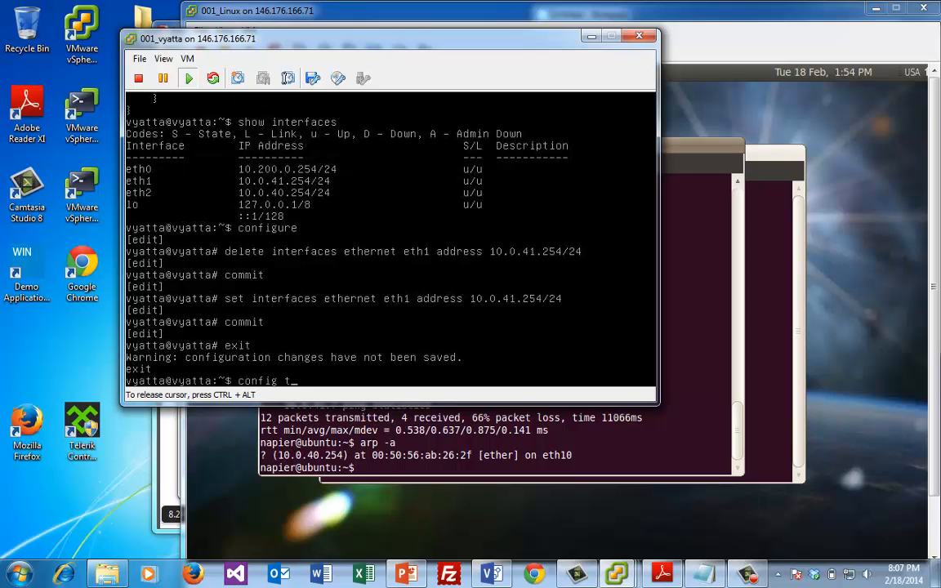
{"action": "key", "text": "BackSpace"}
{"action": "type", "text": "ure"}
{"action": "key", "text": "BackSpace"}
{"action": "key", "text": "BackSpace"}
{"action": "key", "text": "BackSpace"}
{"action": "key", "text": "BackSpace"}
{"action": "key", "text": "BackSpace"}
{"action": "key", "text": "BackSpace"}
{"action": "key", "text": "BackSpace"}
{"action": "key", "text": "BackSpace"}
{"action": "key", "text": "BackSpace"}
Run show configuration, listing eth1 at 10.0.41.254/24 and eth2 at 10.0.40.254/24
{"action": "type", "text": "show con"}
{"action": "key", "text": "Tab"}
{"action": "type", "text": "fg"}
{"action": "key", "text": "BackSpace"}
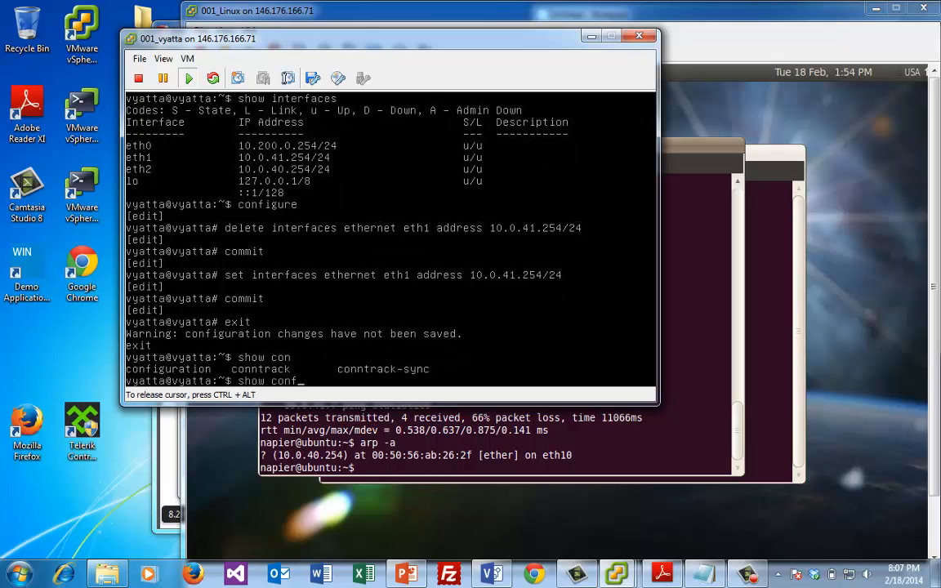
{"action": "key", "text": "Tab"}
{"action": "key", "text": "Return"}
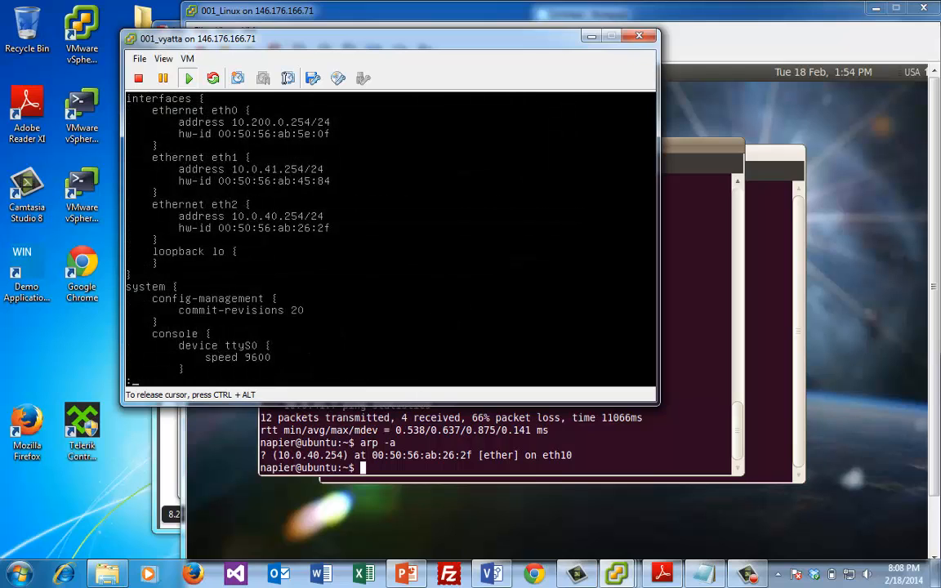
{"action": "key", "text": "ctrl+alt"}
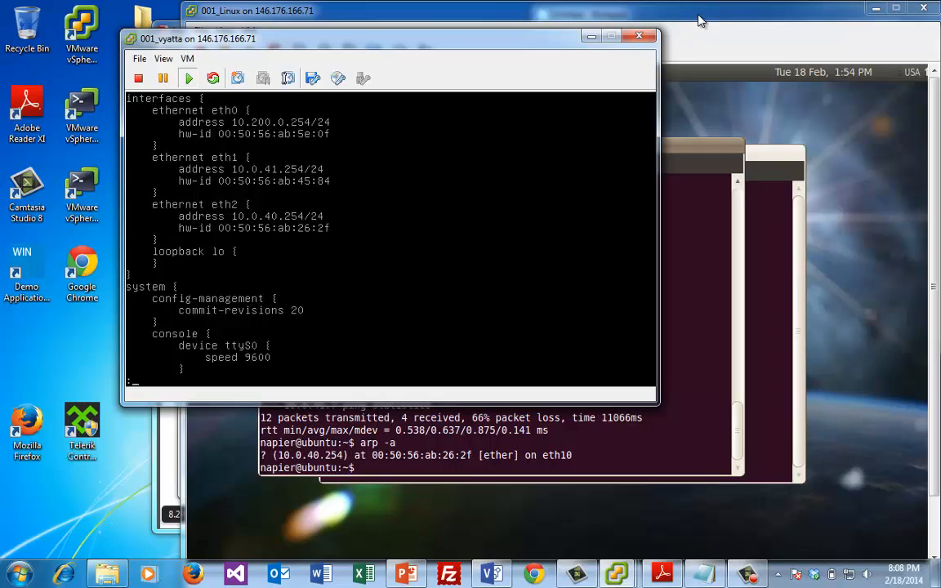
{"action": "left_click_drag", "start_coordinate": [700, 20], "coordinate": [870, 107]}
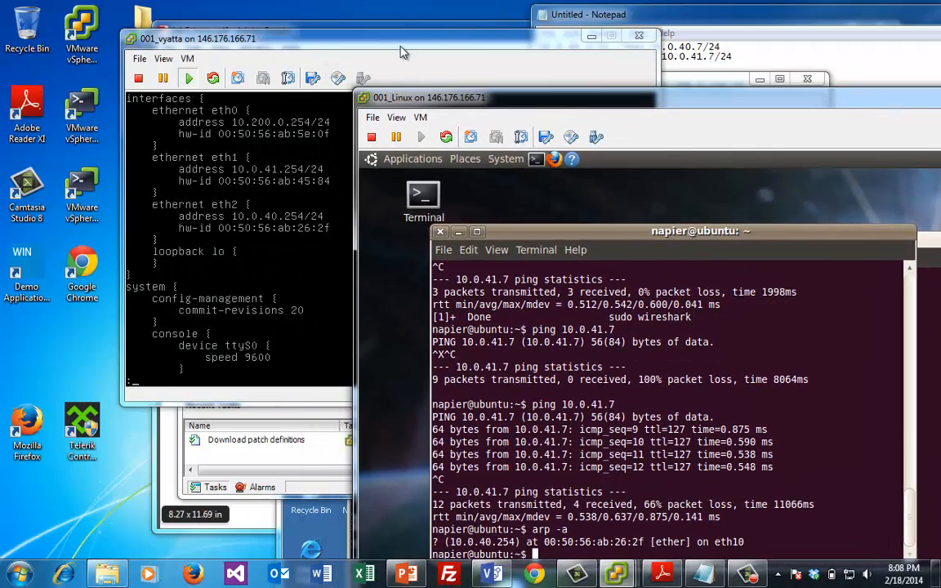
Bring the 001_win2003 console forward and run arp -a, showing the 10.0.41.254 gateway entry
{"action": "left_click_drag", "start_coordinate": [403, 47], "coordinate": [331, 133]}
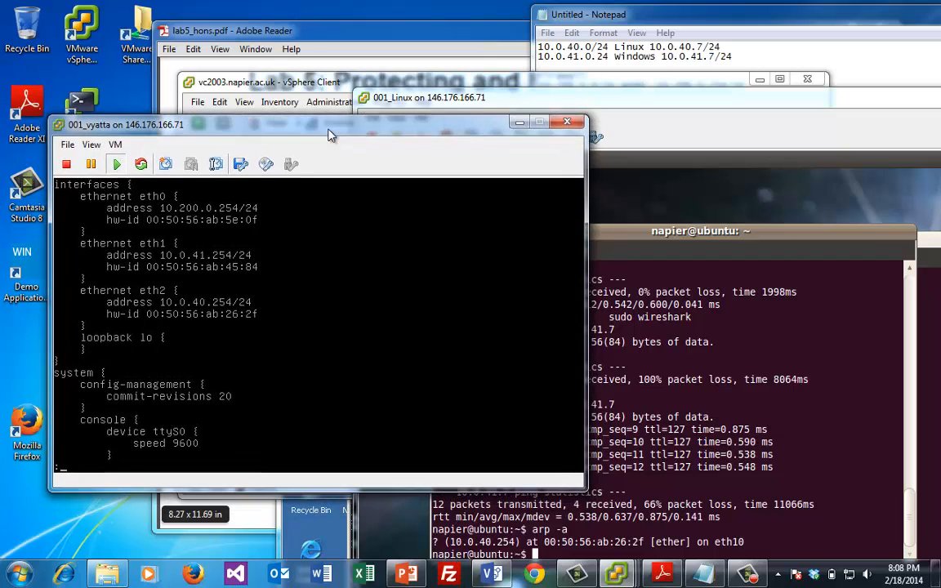
{"action": "left_click", "coordinate": [272, 82]}
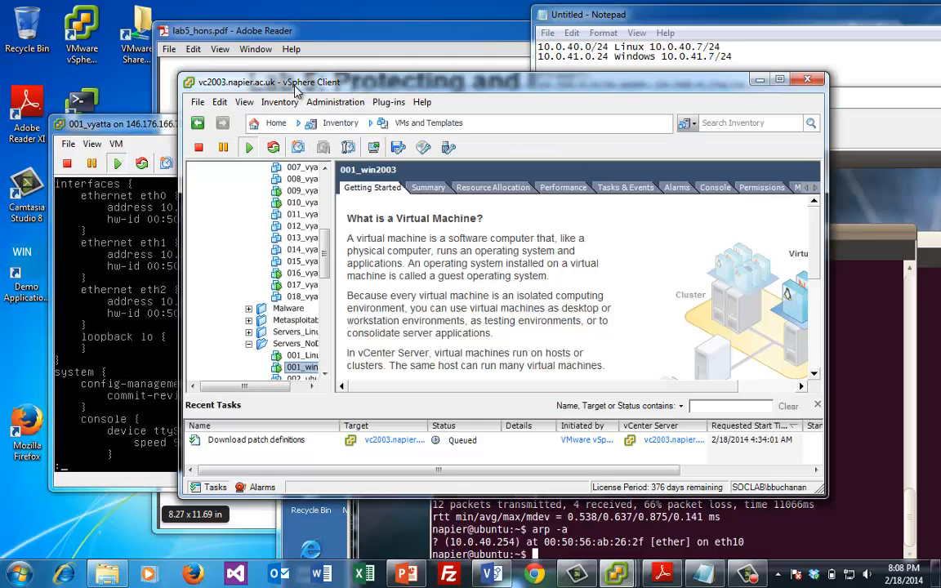
{"action": "left_click", "coordinate": [759, 80]}
{"action": "mouse_move", "coordinate": [618, 574]}
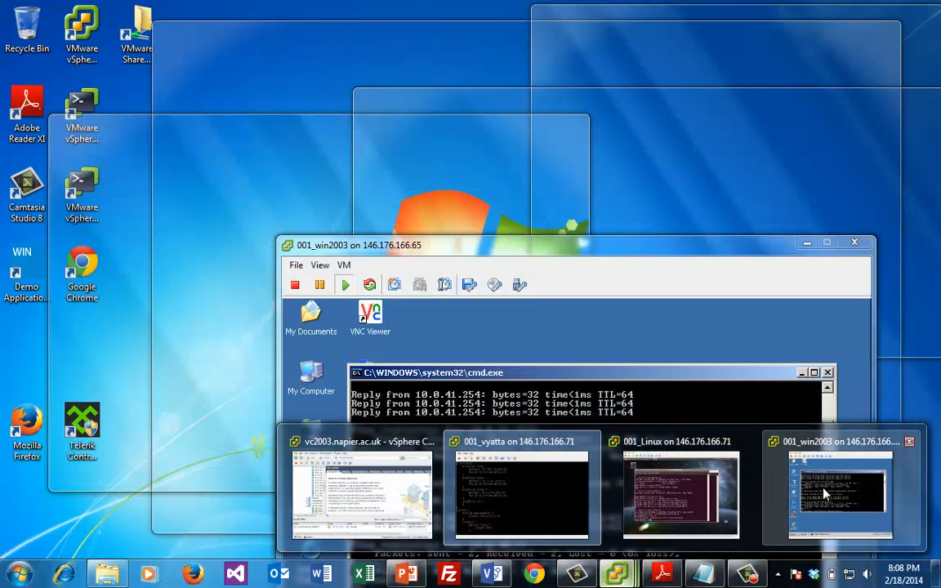
{"action": "left_click", "coordinate": [833, 495]}
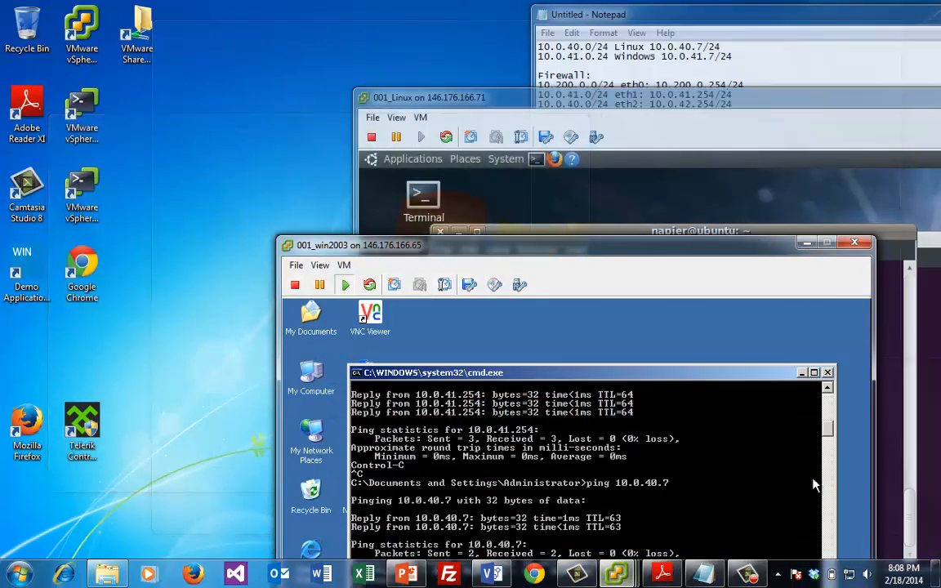
{"action": "left_click_drag", "start_coordinate": [632, 235], "coordinate": [633, 88]}
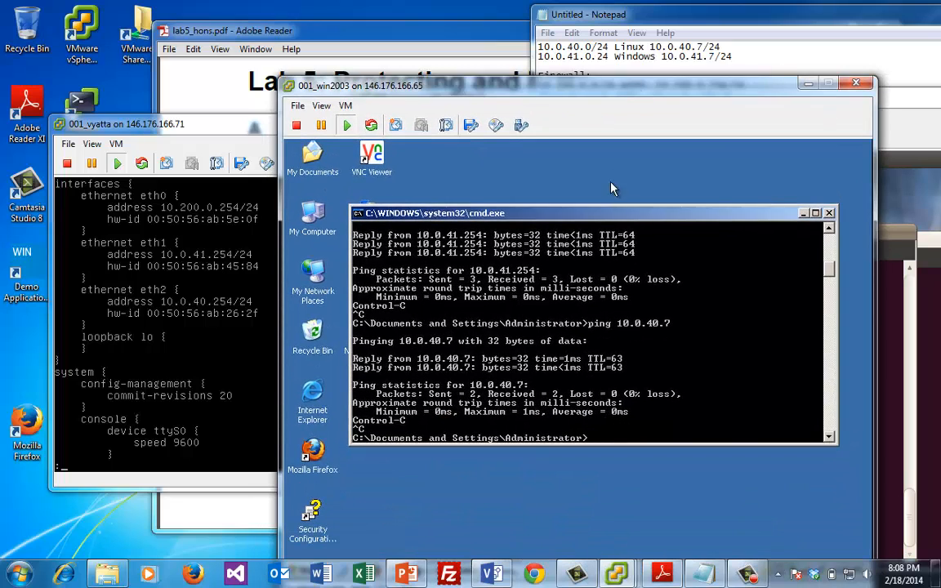
{"action": "type", "text": "arp -a"}
{"action": "key", "text": "Return"}
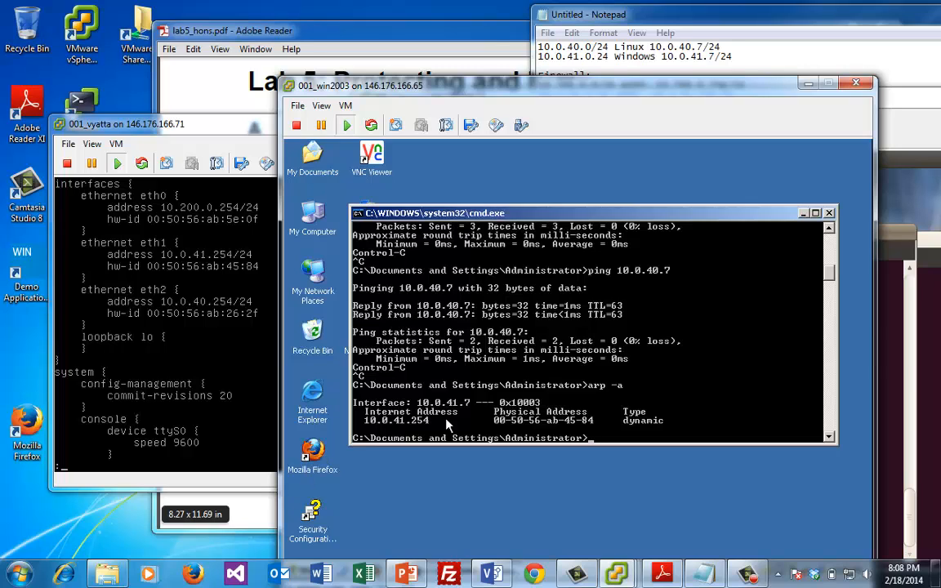
{"action": "left_click", "coordinate": [312, 457]}
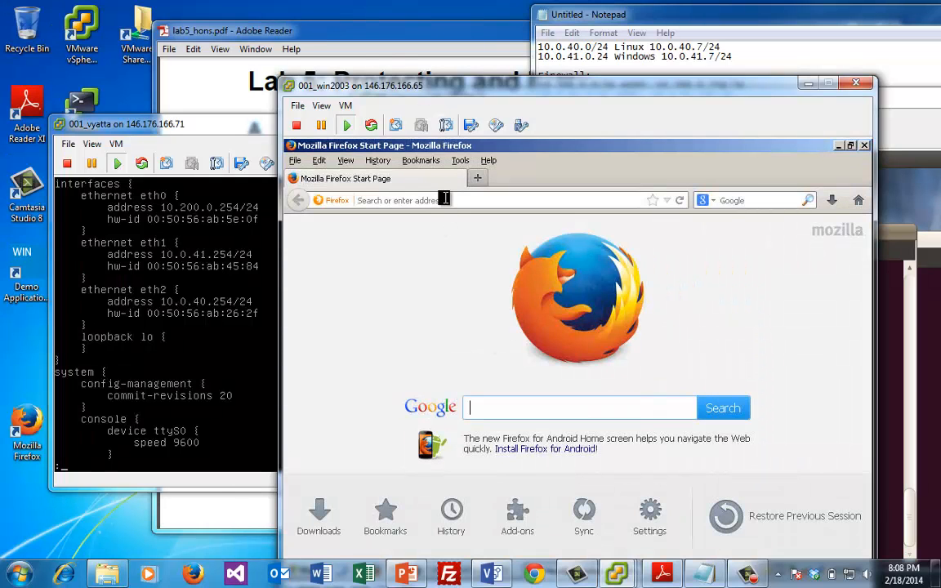
{"action": "left_click", "coordinate": [444, 200]}
{"action": "type", "text": "10"}
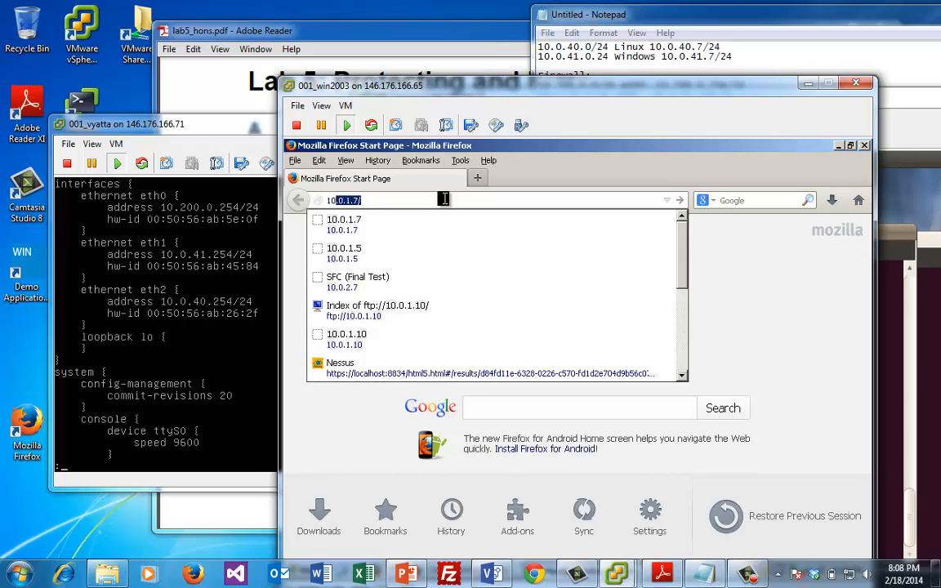
{"action": "type", "text": ".0.40.7"}
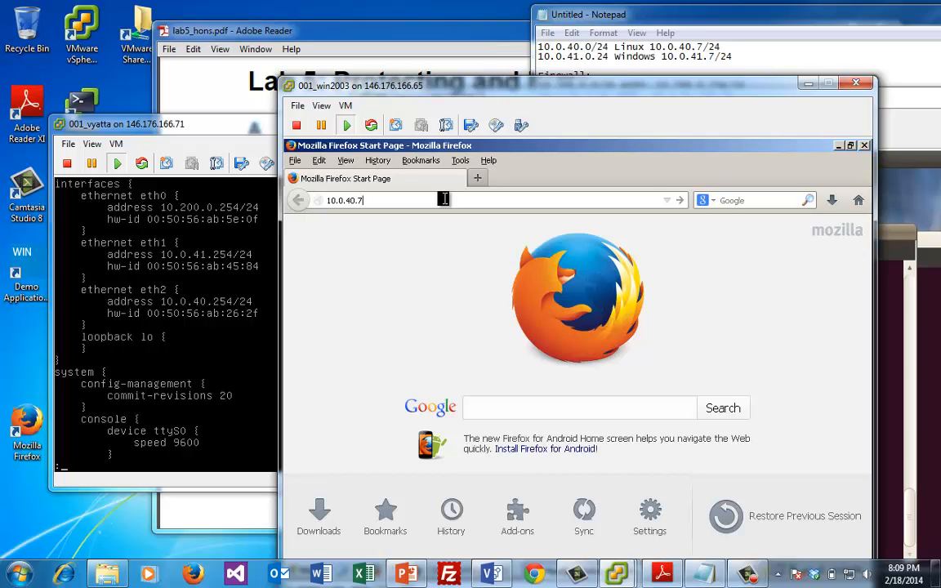
{"action": "key", "text": "Return"}
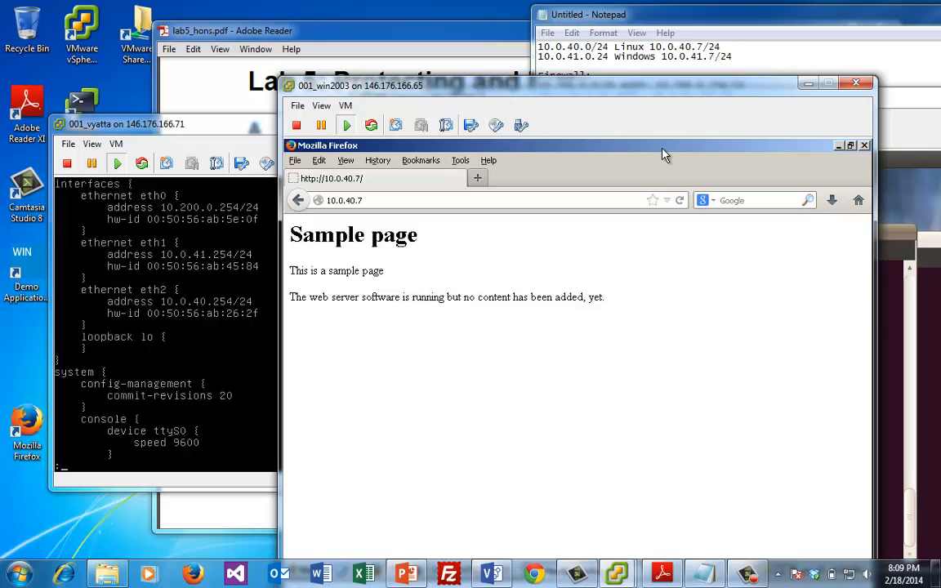
Telnet from the Windows prompt to 10.0.40.7 port 80 and request the page, returning its HTML
{"action": "left_click", "coordinate": [838, 146]}
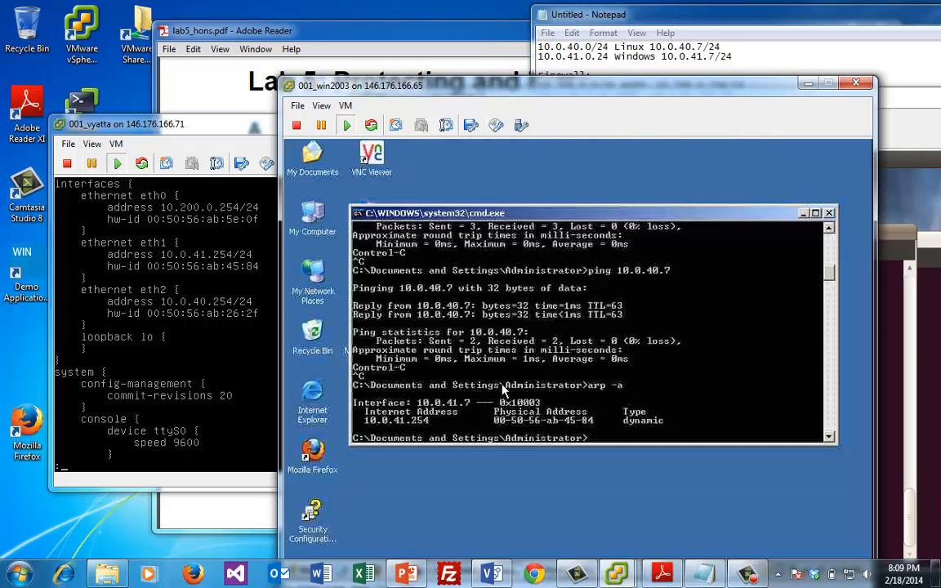
{"action": "type", "text": "te"}
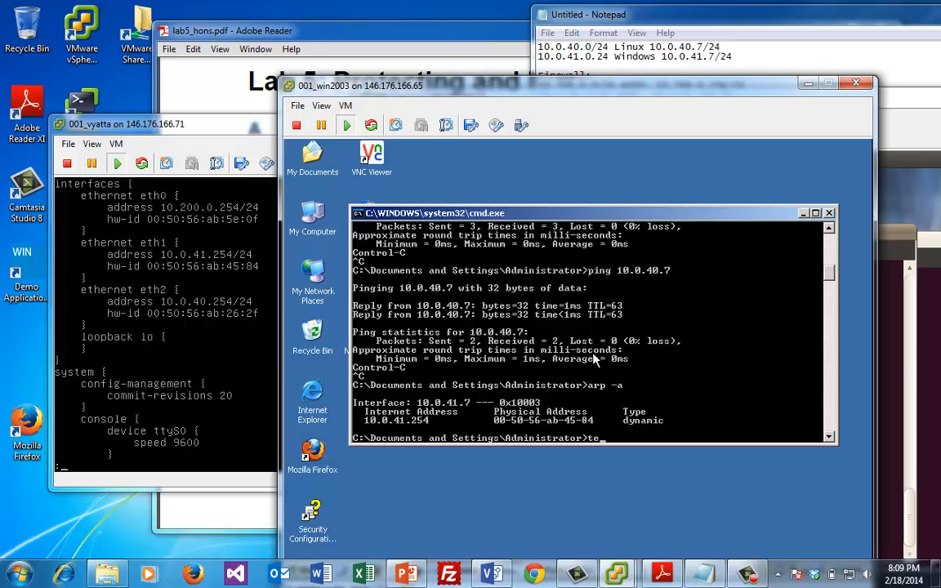
{"action": "type", "text": "lnet 10.0.40.7 80"}
{"action": "key", "text": "Return"}
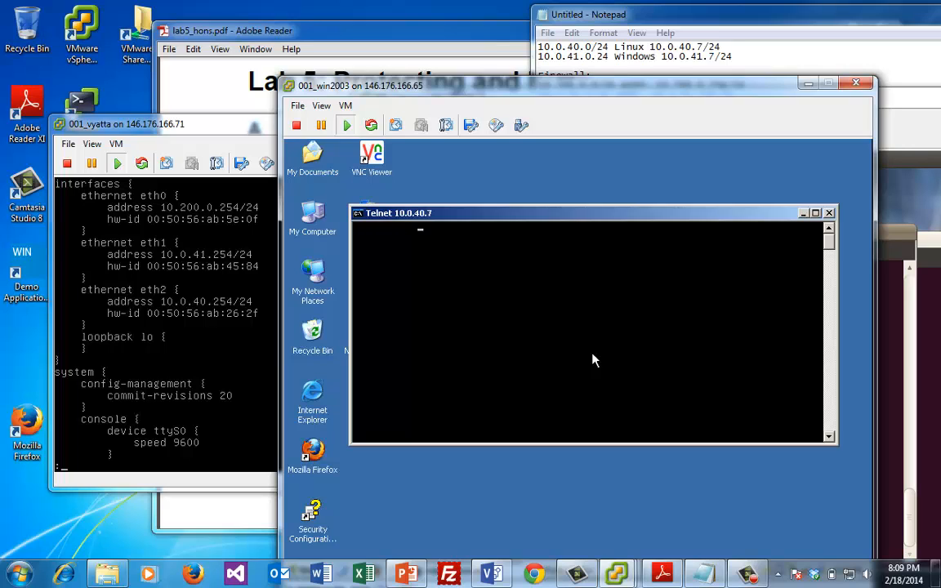
{"action": "type", "text": "html"}
{"action": "key", "text": "Return"}
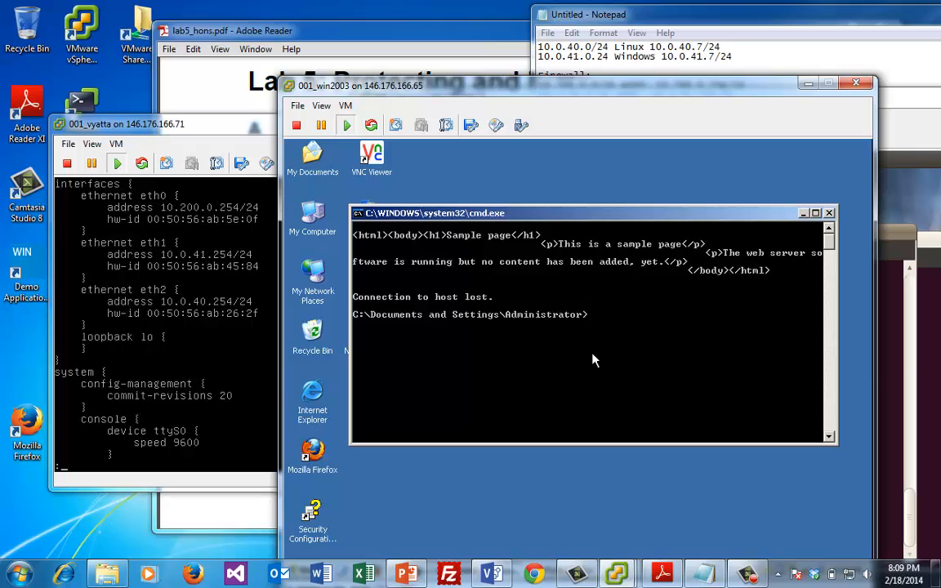
Load 10.0.41.7's IIS Advanced Security page in Ubuntu's Firefox, then bring the terminal back
{"action": "left_click", "coordinate": [896, 286]}
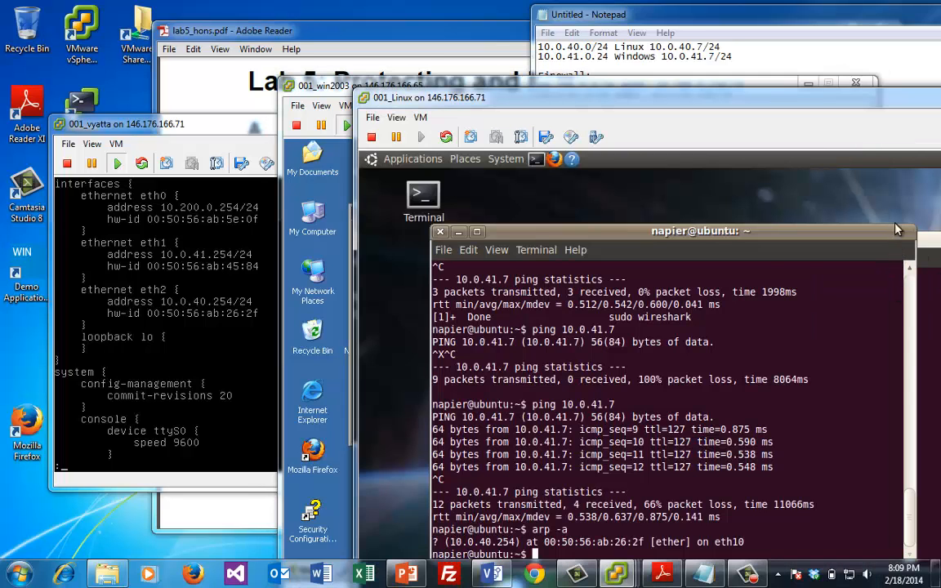
{"action": "left_click", "coordinate": [557, 163]}
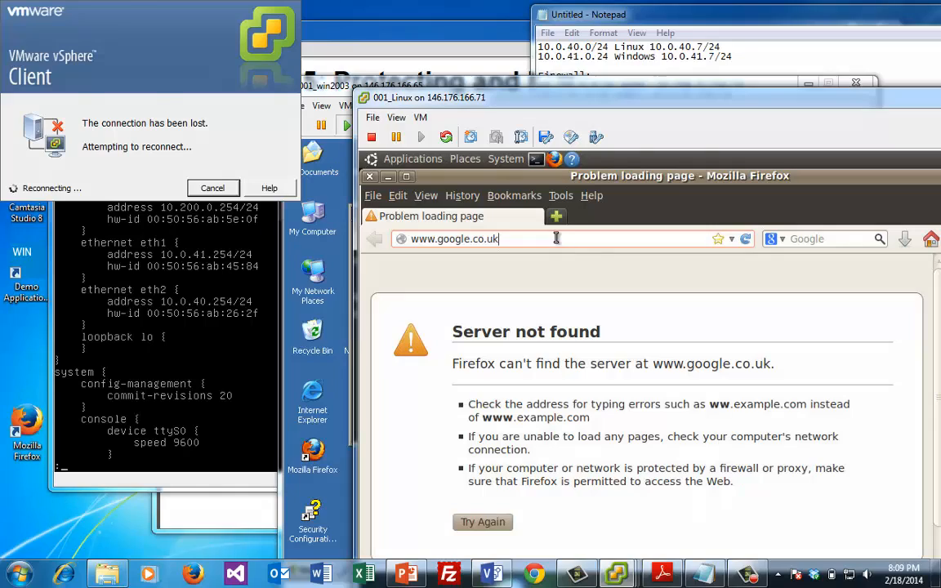
{"action": "left_click_drag", "start_coordinate": [460, 241], "coordinate": [414, 242]}
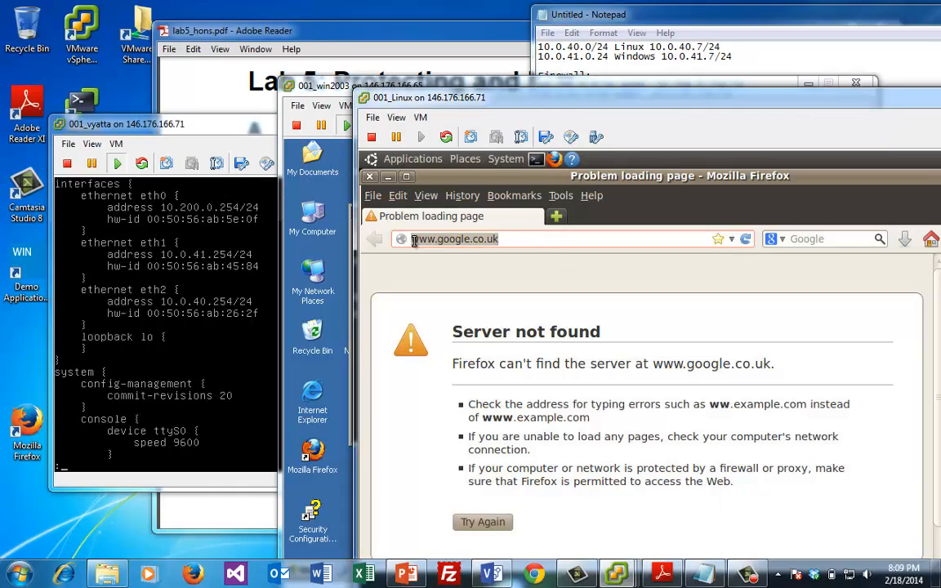
{"action": "type", "text": "10.0."}
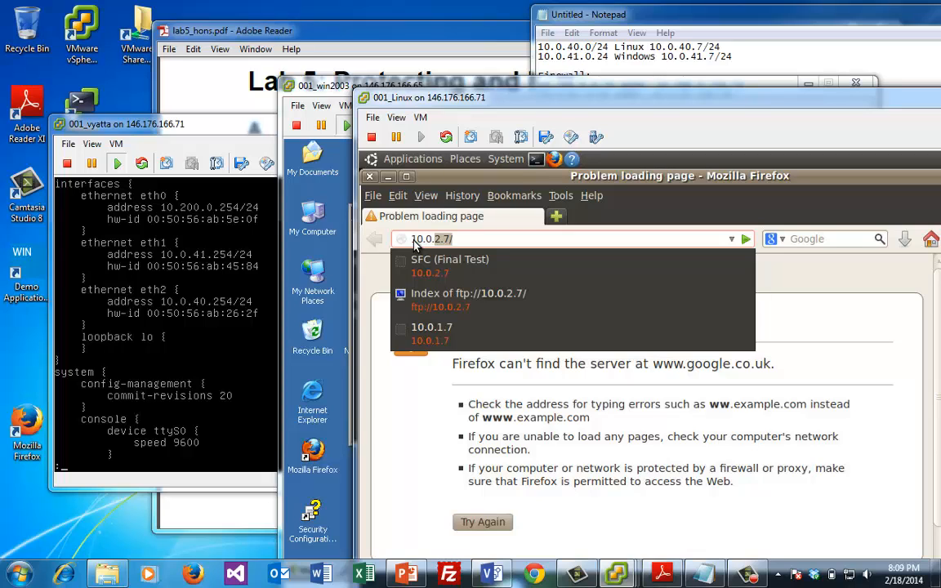
{"action": "type", "text": "41.7"}
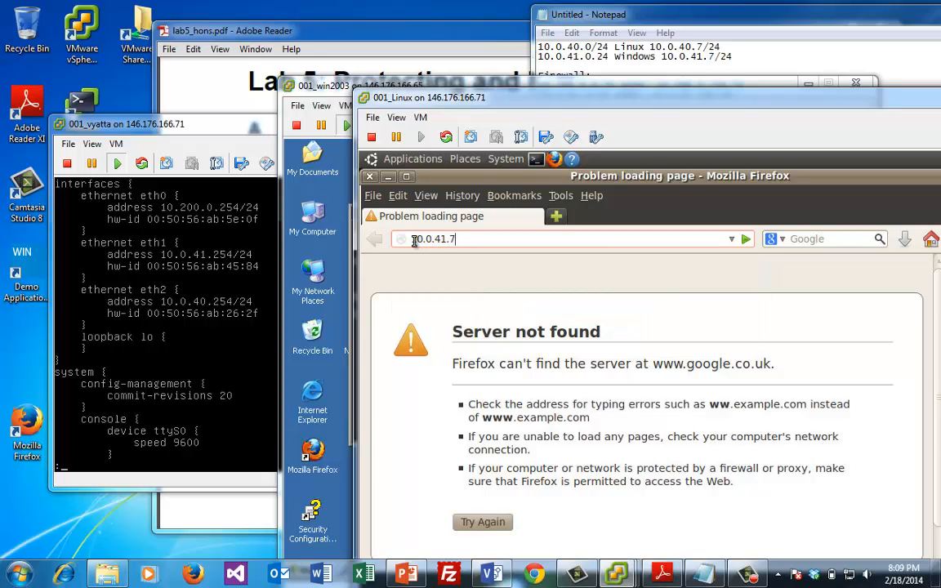
{"action": "key", "text": "Return"}
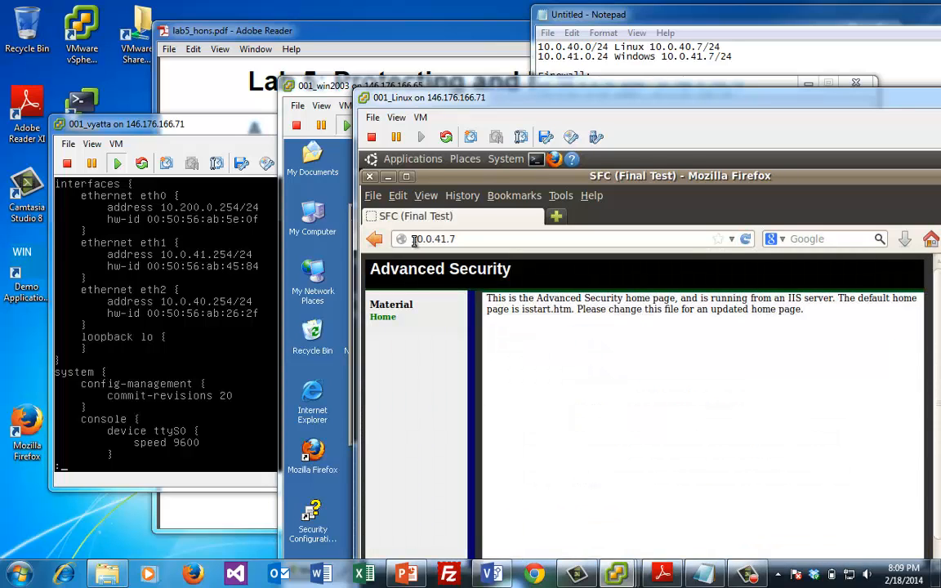
{"action": "left_click_drag", "start_coordinate": [541, 177], "coordinate": [668, 317]}
{"action": "left_click_drag", "start_coordinate": [620, 233], "coordinate": [631, 192]}
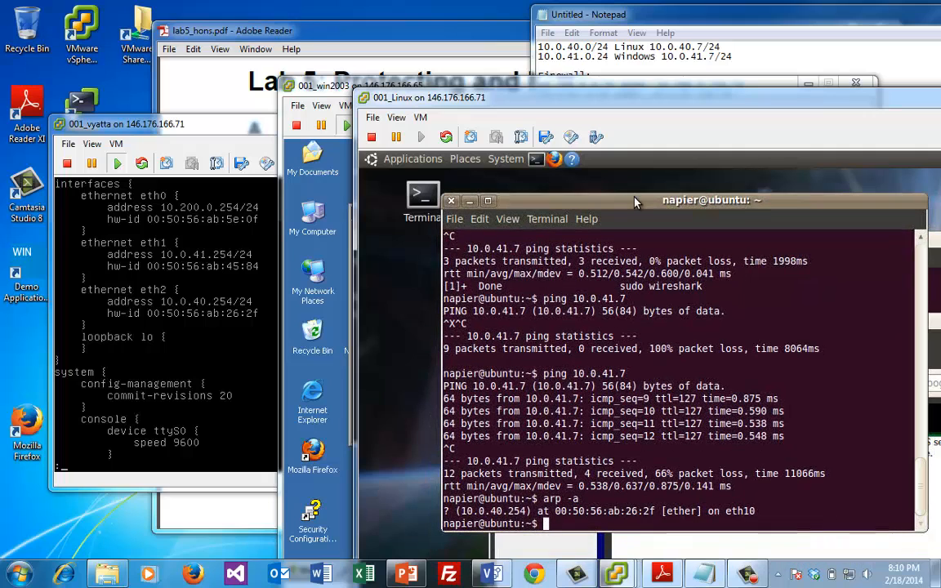
Telnet from Ubuntu to 10.0.41.7 port 80 and send 'get index.html', receiving Bad Request (Invalid URL)
{"action": "left_click_drag", "start_coordinate": [544, 475], "coordinate": [544, 487]}
{"action": "left_click", "coordinate": [543, 483]}
{"action": "type", "text": "teln"}
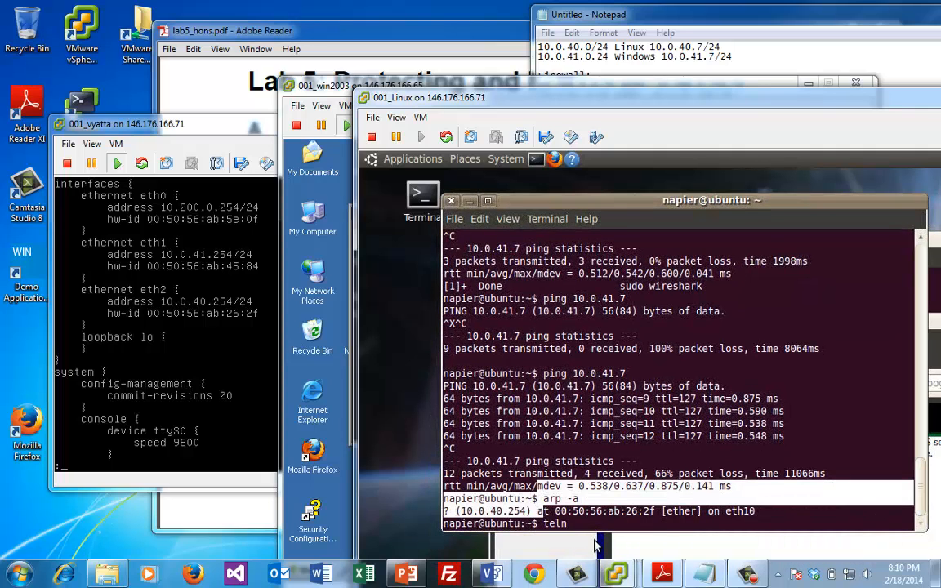
{"action": "type", "text": "et 10.0."}
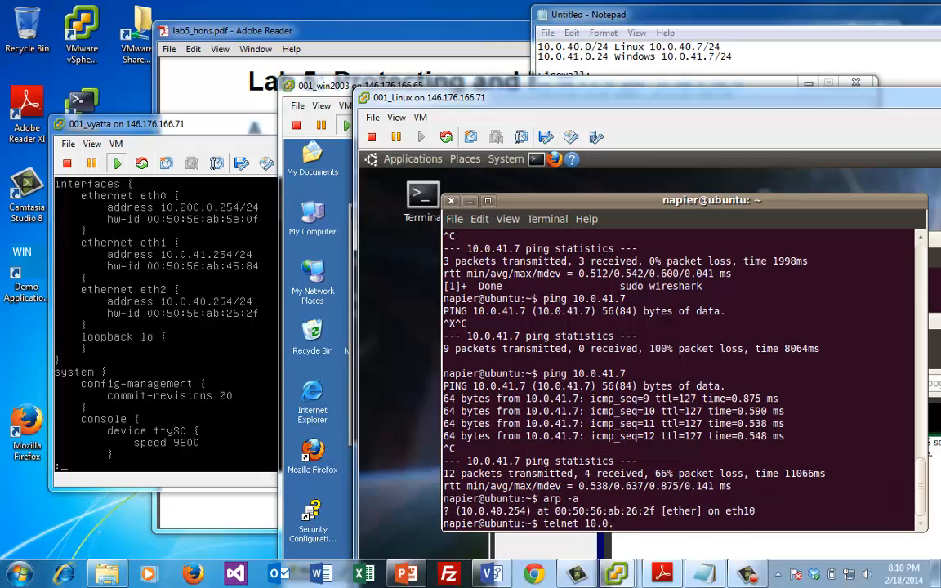
{"action": "type", "text": "41.7 80"}
{"action": "key", "text": "Return"}
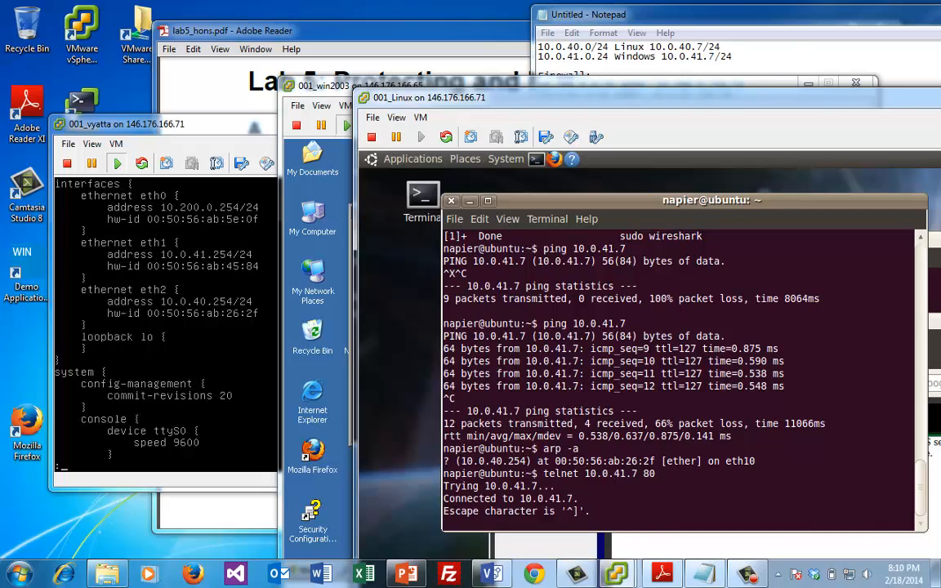
{"action": "type", "text": "get index.html"}
{"action": "key", "text": "Return"}
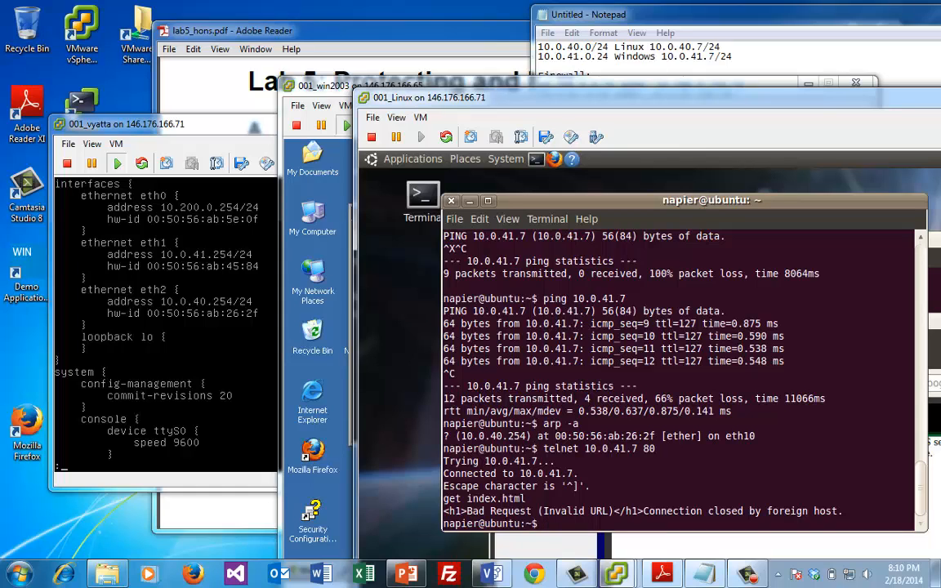
Quit the configuration listing and re-enter Vyatta configuration mode with config
{"action": "left_click", "coordinate": [143, 294]}
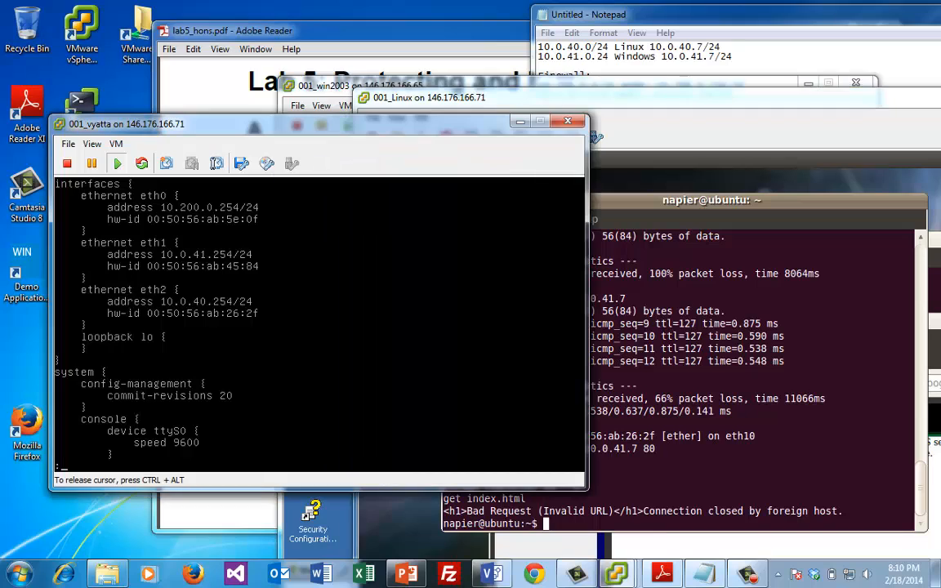
{"action": "key", "text": "q"}
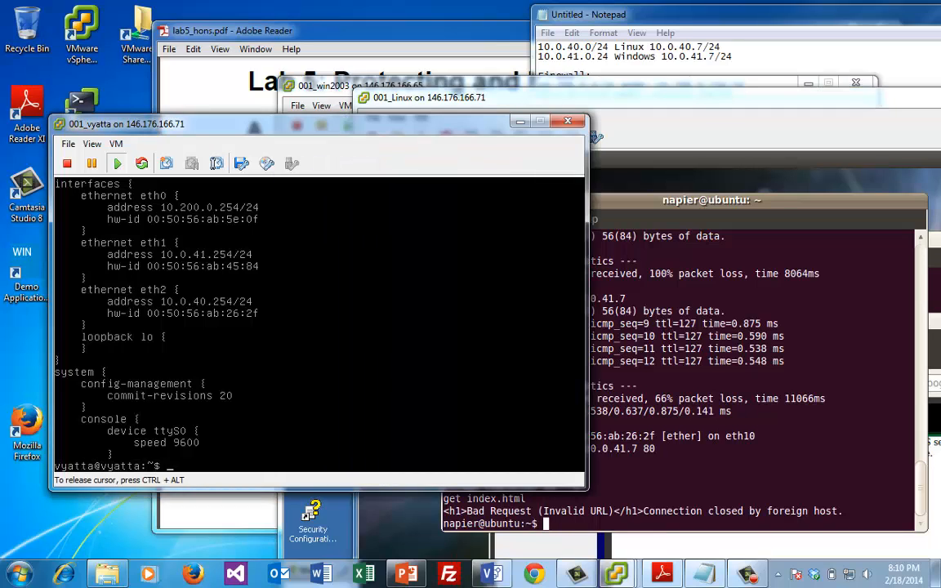
{"action": "key", "text": "Up"}
{"action": "key", "text": "Up"}
{"action": "key", "text": "Up"}
{"action": "key", "text": "Up"}
{"action": "key", "text": "BackSpace"}
{"action": "key", "text": "BackSpace"}
{"action": "key", "text": "BackSpace"}
{"action": "key", "text": "BackSpace"}
{"action": "key", "text": "BackSpace"}
{"action": "key", "text": "BackSpace"}
{"action": "key", "text": "BackSpace"}
{"action": "key", "text": "BackSpace"}
{"action": "key", "text": "BackSpace"}
{"action": "key", "text": "BackSpace"}
{"action": "key", "text": "BackSpace"}
{"action": "key", "text": "BackSpace"}
{"action": "key", "text": "BackSpace"}
{"action": "key", "text": "BackSpace"}
{"action": "key", "text": "BackSpace"}
{"action": "key", "text": "BackSpace"}
{"action": "key", "text": "BackSpace"}
{"action": "key", "text": "BackSpace"}
{"action": "key", "text": "BackSpace"}
{"action": "key", "text": "BackSpace"}
{"action": "type", "text": "nfig"}
{"action": "key", "text": "Return"}
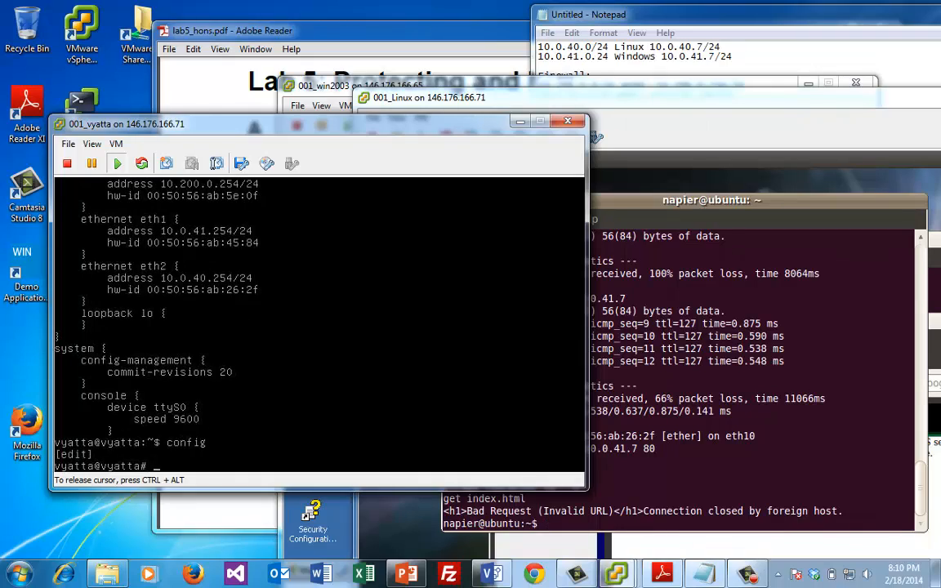
Delete eth1's 10.0.41.254/24 address again and commit the change
{"action": "key", "text": "Up"}
{"action": "key", "text": "Up"}
{"action": "key", "text": "Up"}
{"action": "key", "text": "Up"}
{"action": "key", "text": "Return"}
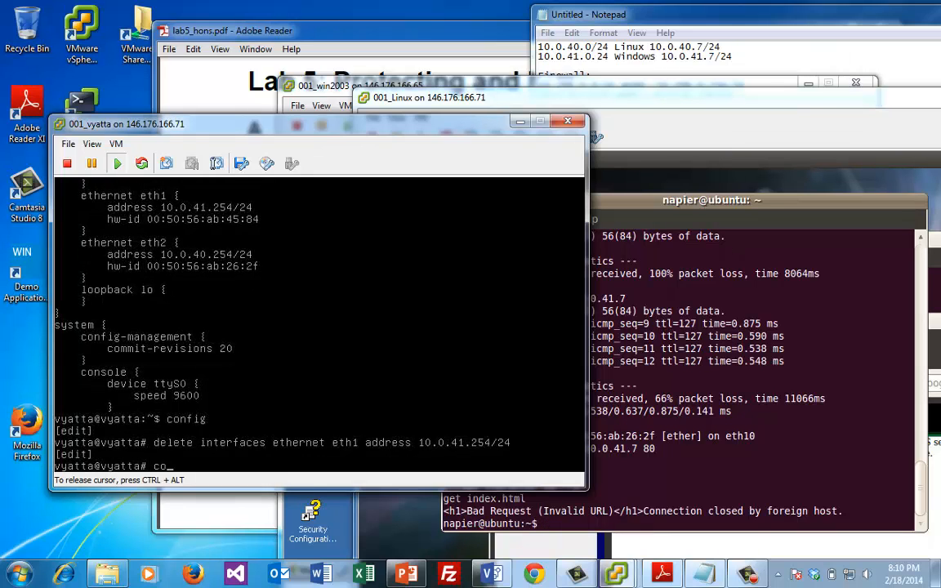
{"action": "type", "text": "commit"}
{"action": "key", "text": "Return"}
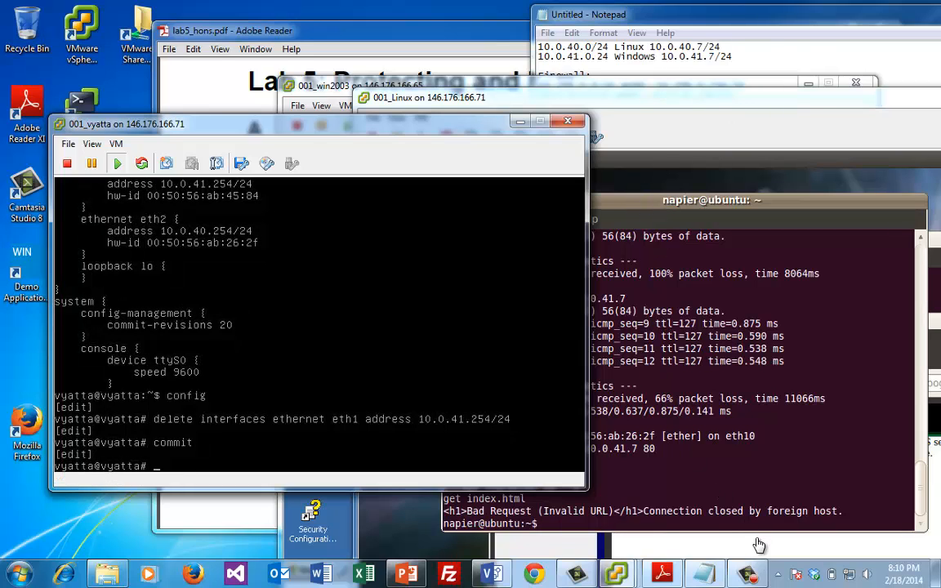
{"action": "left_click", "coordinate": [685, 491]}
Open a second Ubuntu terminal and rearrange the terminal and browser windows
{"action": "key", "text": "ctrl+shift+n"}
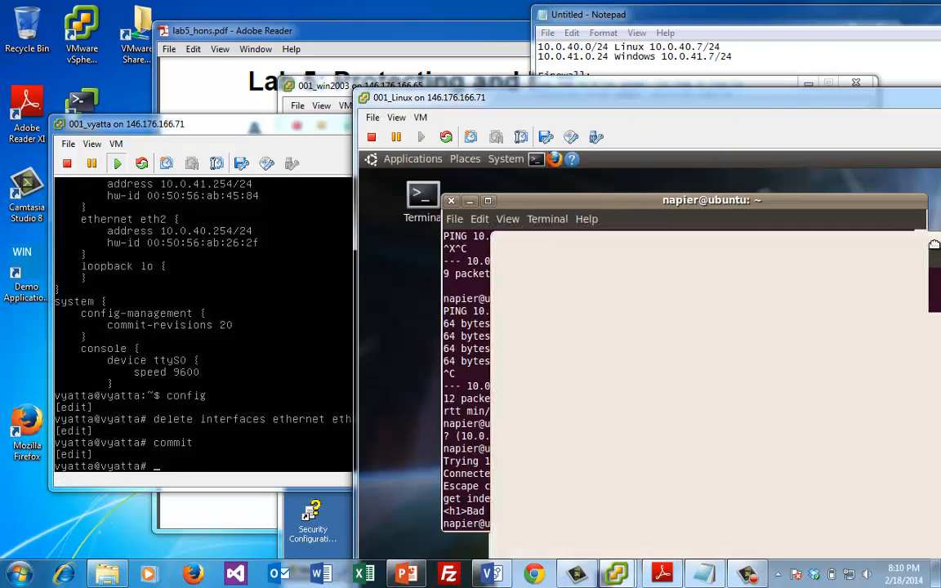
{"action": "left_click_drag", "start_coordinate": [768, 235], "coordinate": [825, 396]}
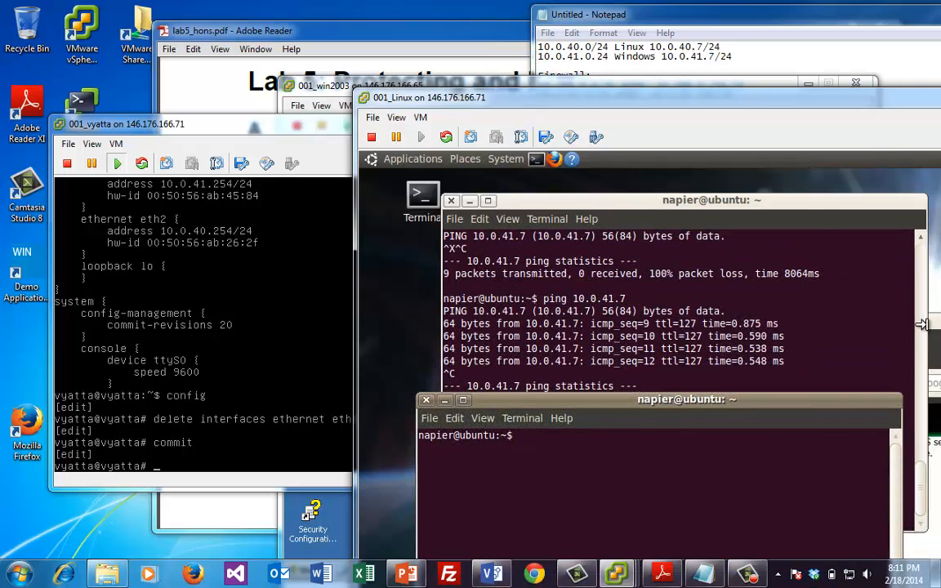
{"action": "left_click", "coordinate": [842, 296]}
{"action": "left_click_drag", "start_coordinate": [937, 327], "coordinate": [830, 206]}
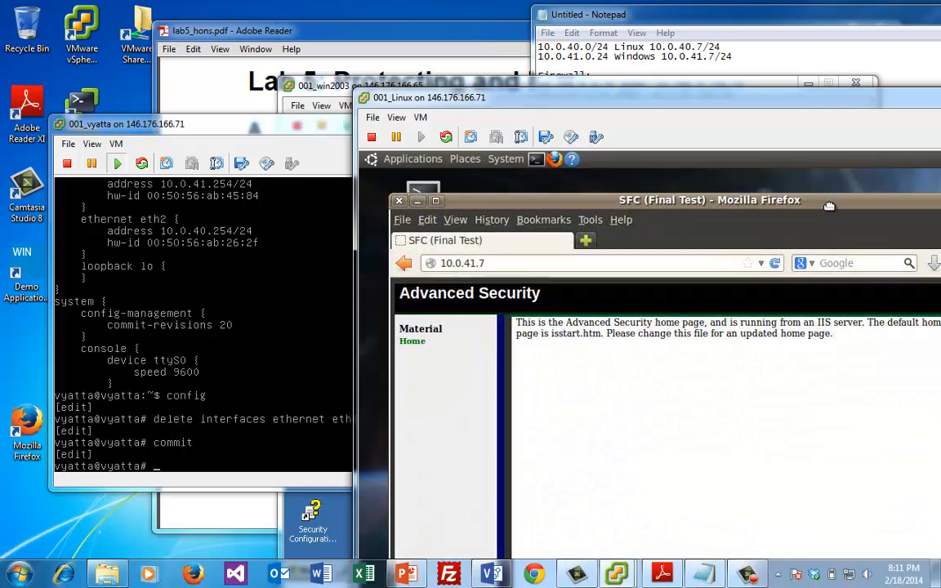
Reload the 10.0.41.7 web page in Firefox in new tabs
{"action": "right_click", "coordinate": [776, 265]}
{"action": "left_click", "coordinate": [775, 267]}
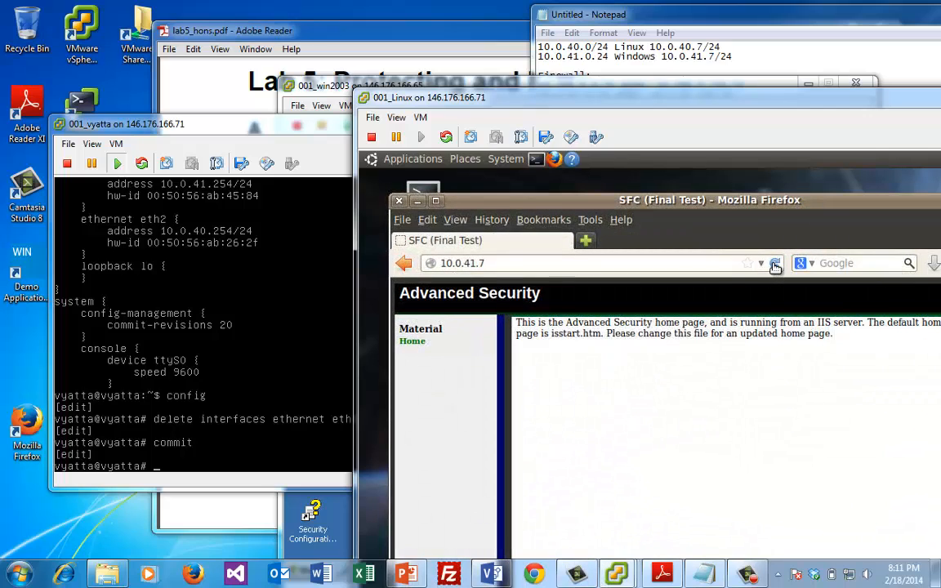
{"action": "middle_click", "coordinate": [775, 267]}
{"action": "right_click", "coordinate": [775, 267]}
{"action": "left_click", "coordinate": [775, 267]}
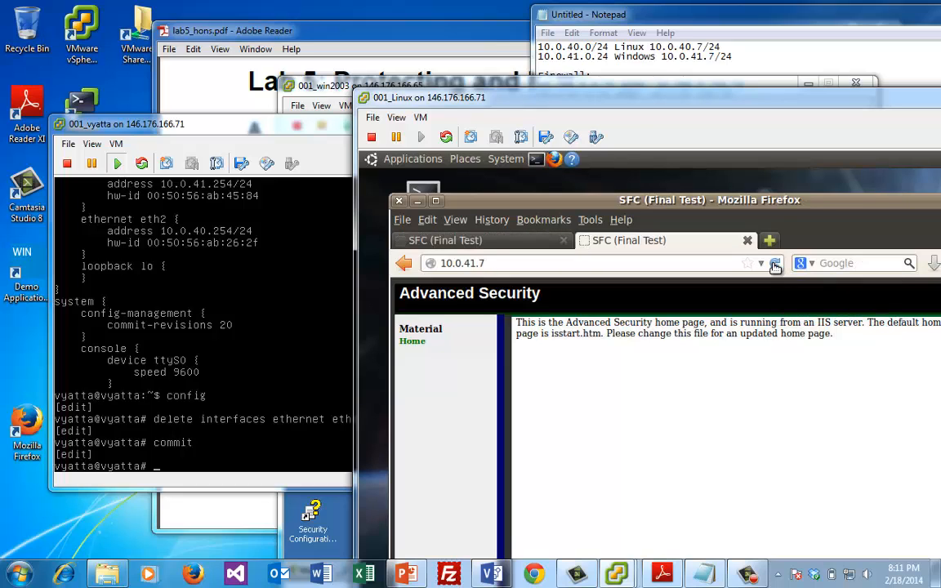
{"action": "middle_click", "coordinate": [776, 267]}
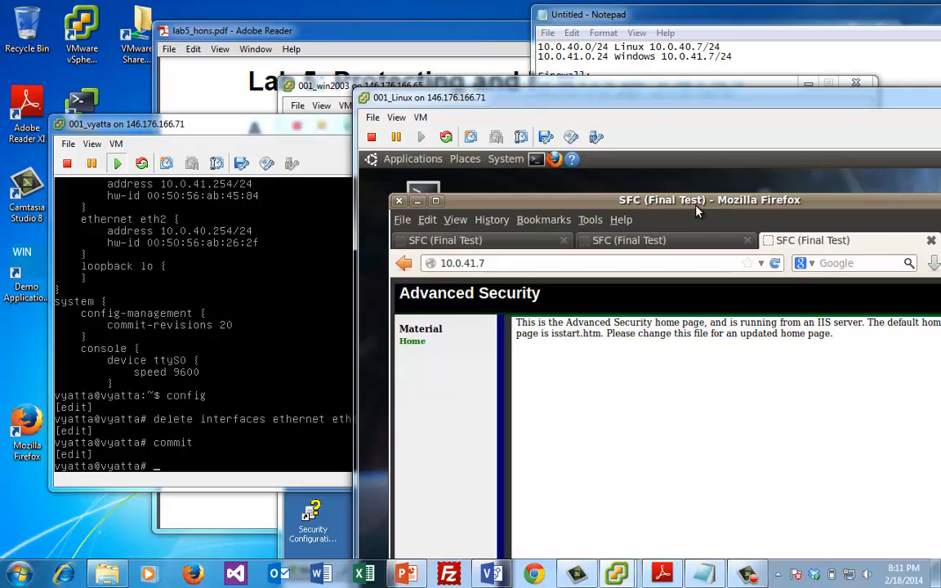
Rerun 'telnet 10.0.41.7 80' from the first terminal's command history
{"action": "left_click_drag", "start_coordinate": [842, 214], "coordinate": [888, 233]}
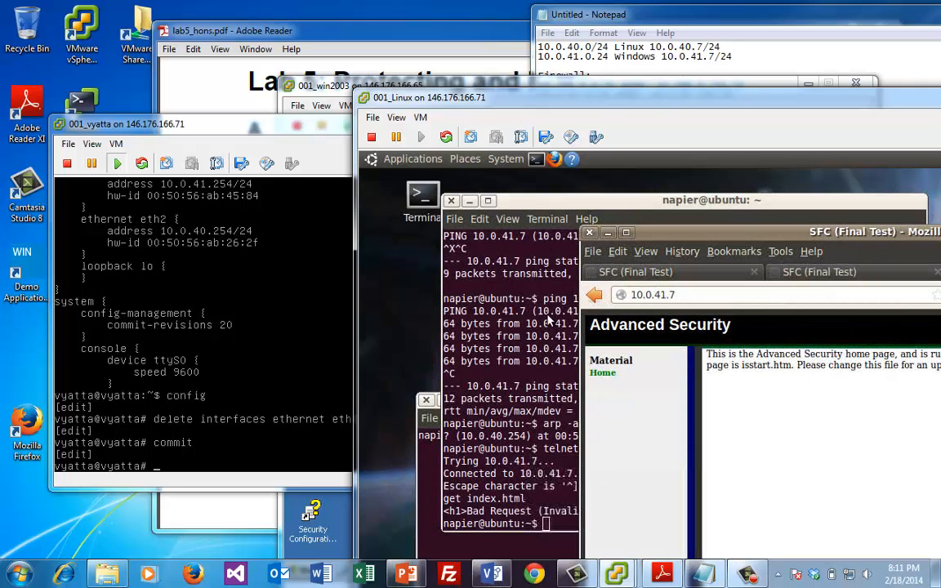
{"action": "left_click", "coordinate": [536, 319]}
{"action": "key", "text": "Up"}
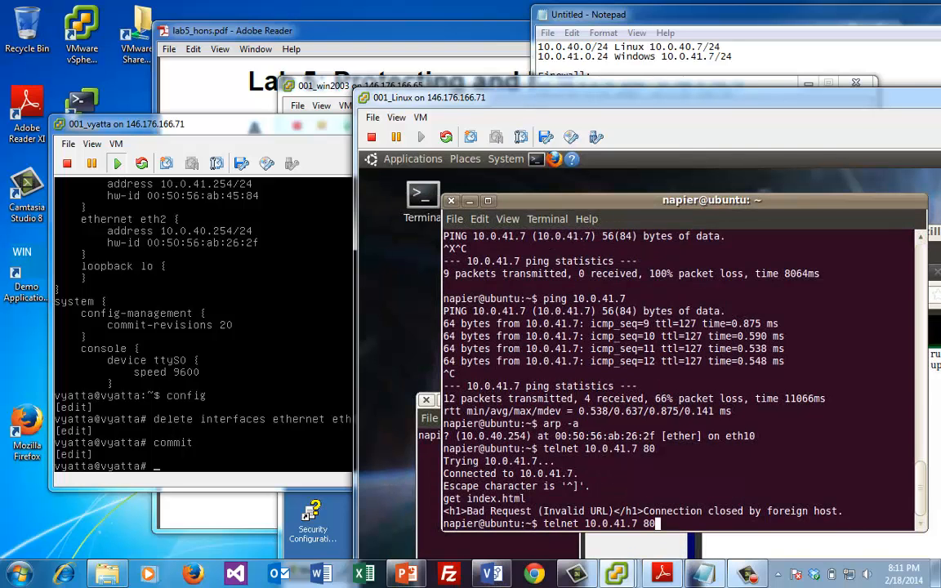
{"action": "key", "text": "Return"}
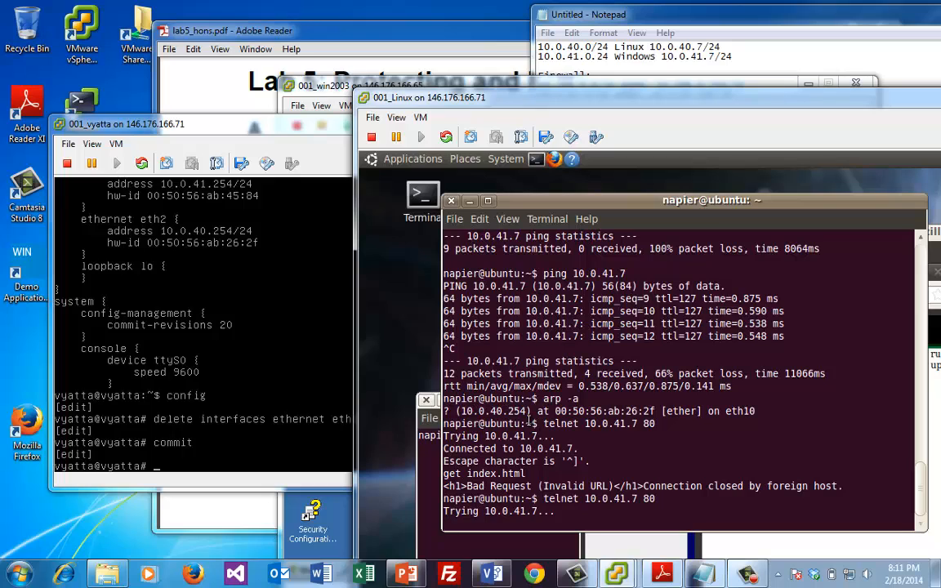
Cancel the stalled telnet, then set eth1 address 10.0.41.254/24 on Vyatta and commit
{"action": "key", "text": "ctrl+c"}
{"action": "left_click", "coordinate": [261, 379]}
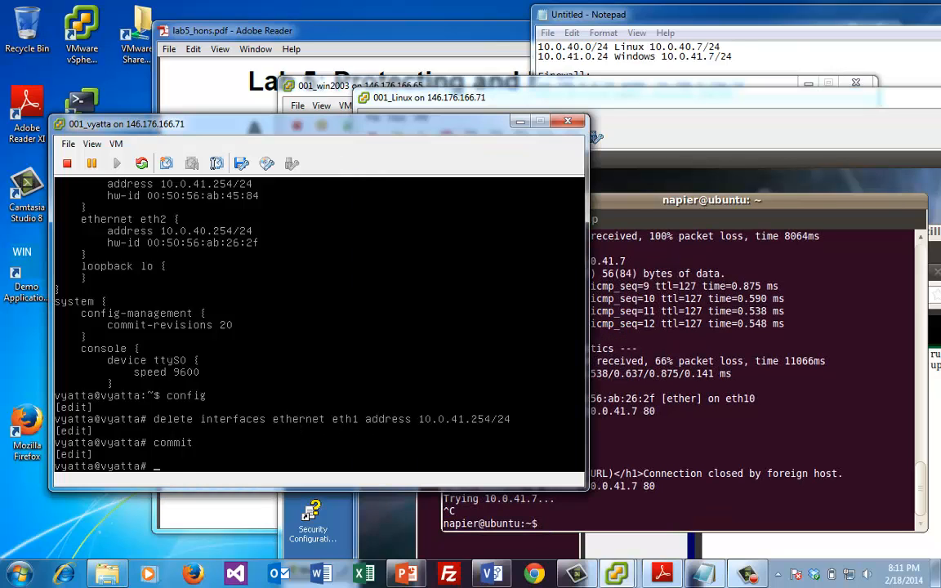
{"action": "key", "text": "Up"}
{"action": "key", "text": "Up"}
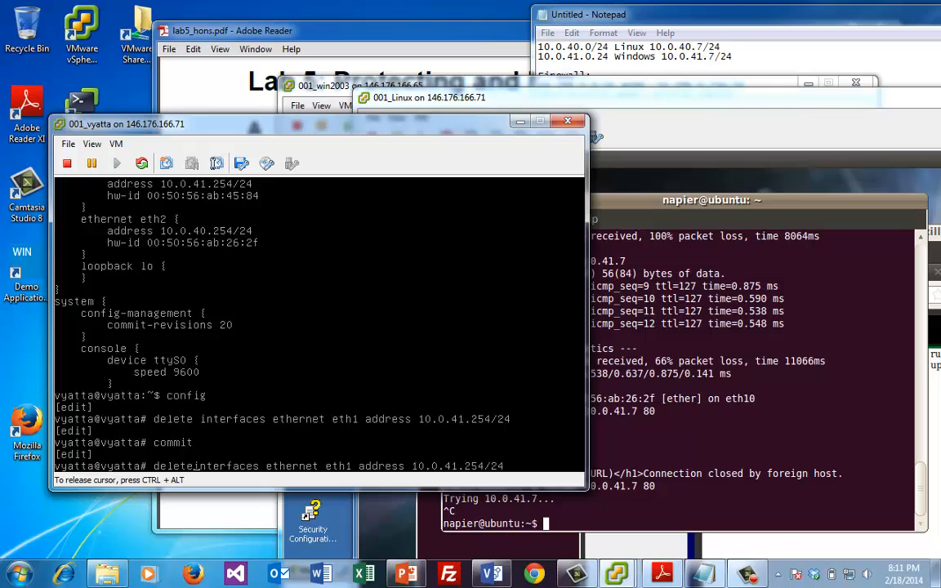
{"action": "key", "text": "BackSpace"}
{"action": "key", "text": "BackSpace"}
{"action": "key", "text": "BackSpace"}
{"action": "key", "text": "BackSpace"}
{"action": "key", "text": "BackSpace"}
{"action": "key", "text": "BackSpace"}
{"action": "key", "text": "BackSpace"}
{"action": "type", "text": "set"}
{"action": "key", "text": "Return"}
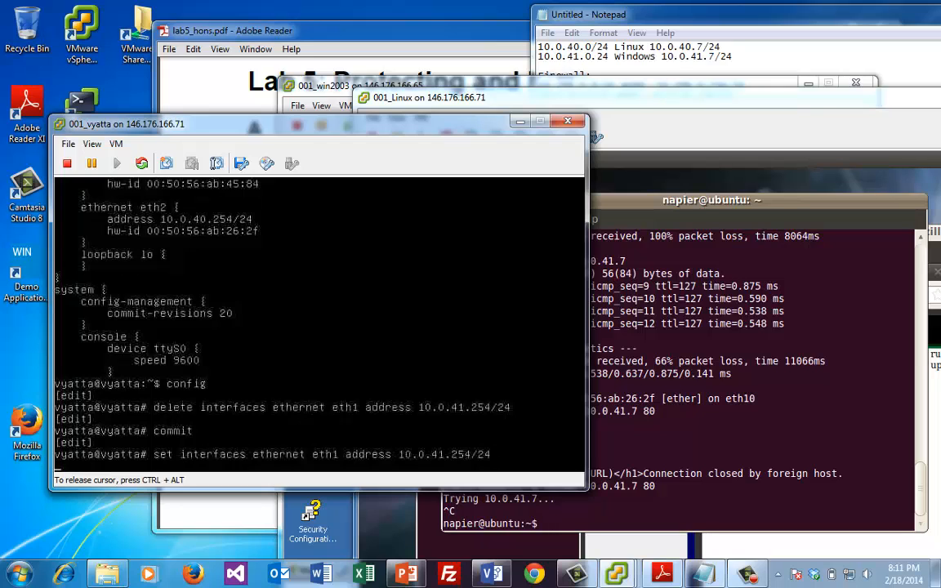
{"action": "type", "text": "com"}
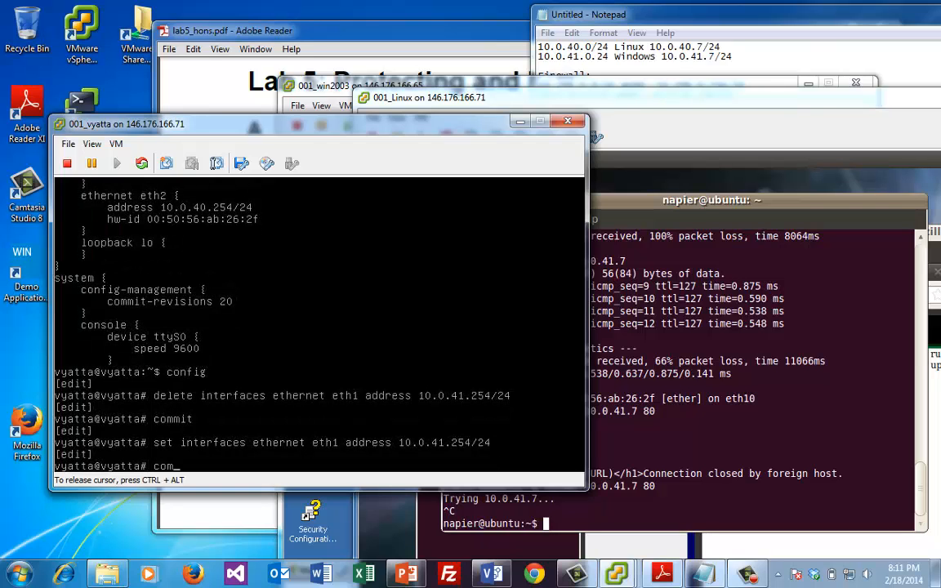
{"action": "type", "text": "mit"}
{"action": "key", "text": "Return"}
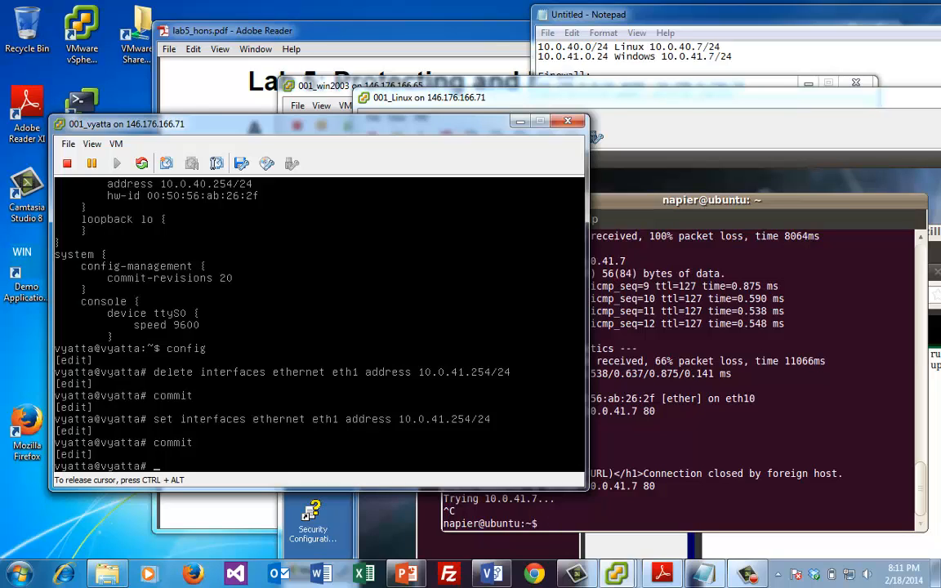
{"action": "left_click", "coordinate": [718, 360]}
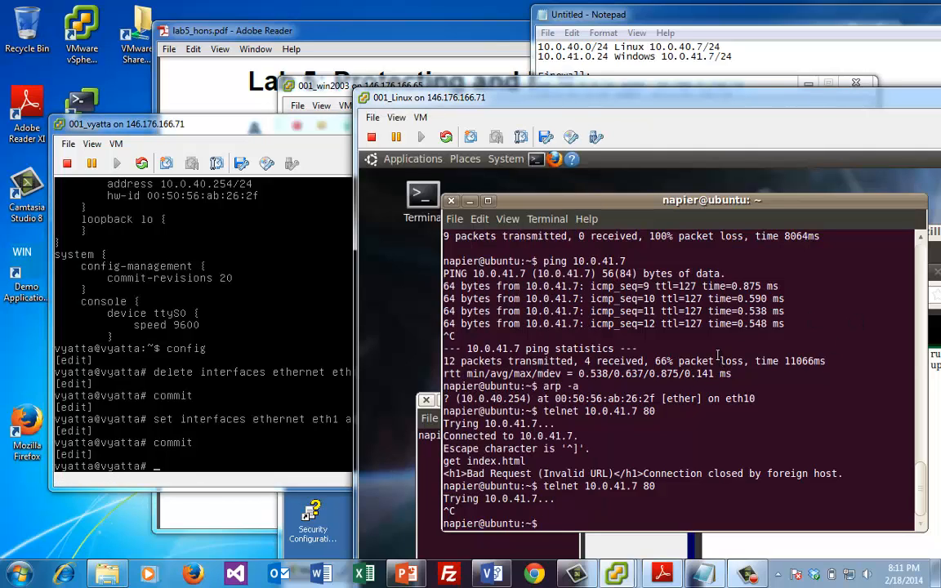
Start typing nmap in the first terminal and launch 'sudo wireshark &' from the second terminal
{"action": "type", "text": "nmap"}
{"action": "double_click", "coordinate": [556, 199]}
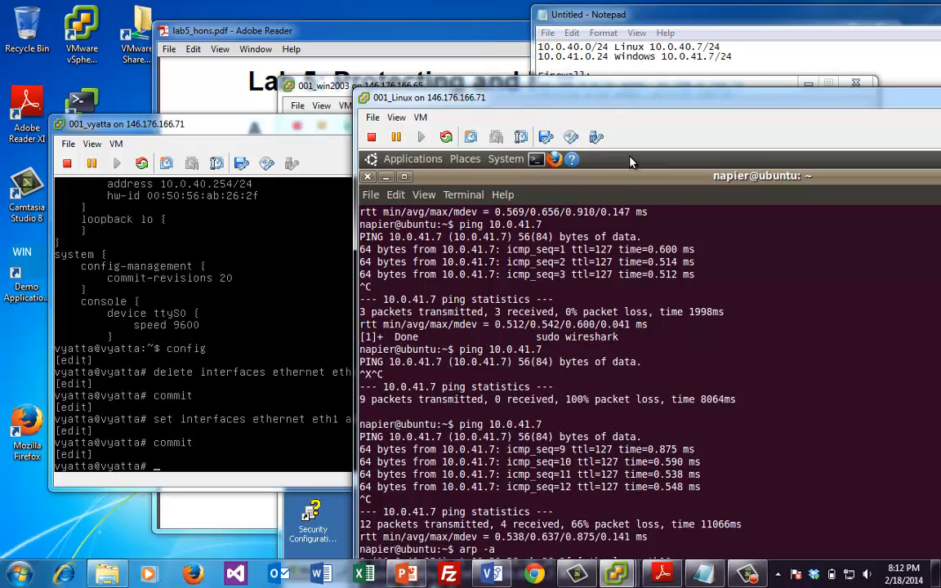
{"action": "left_click_drag", "start_coordinate": [625, 178], "coordinate": [690, 242]}
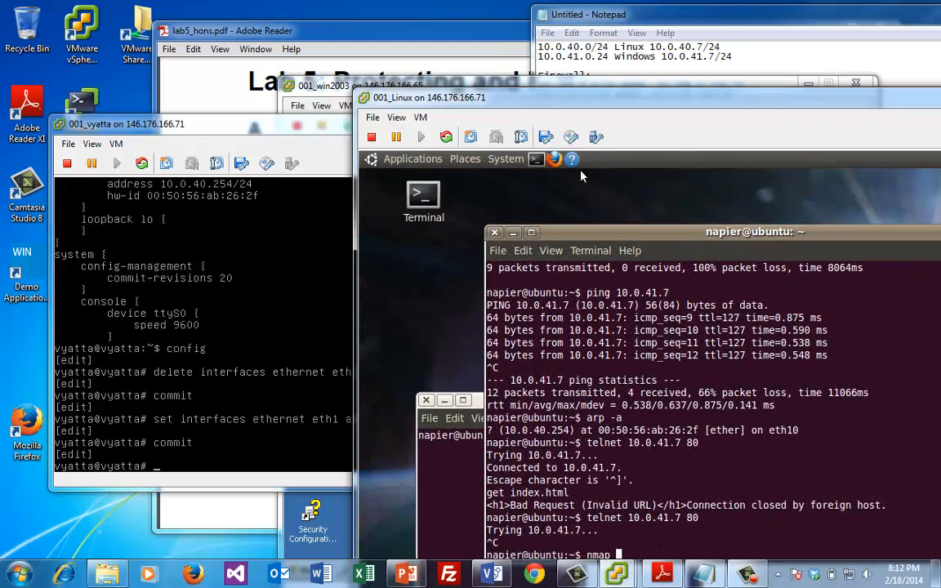
{"action": "left_click", "coordinate": [486, 405]}
{"action": "left_click_drag", "start_coordinate": [500, 400], "coordinate": [445, 296]}
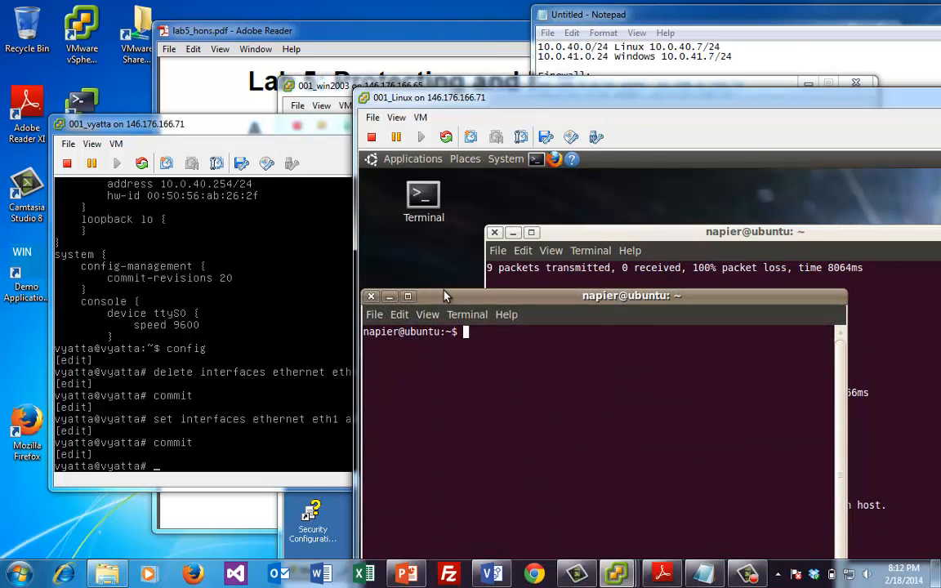
{"action": "type", "text": "telnet 10.200.0.254"}
{"action": "key", "text": "Up"}
{"action": "key", "text": "Up"}
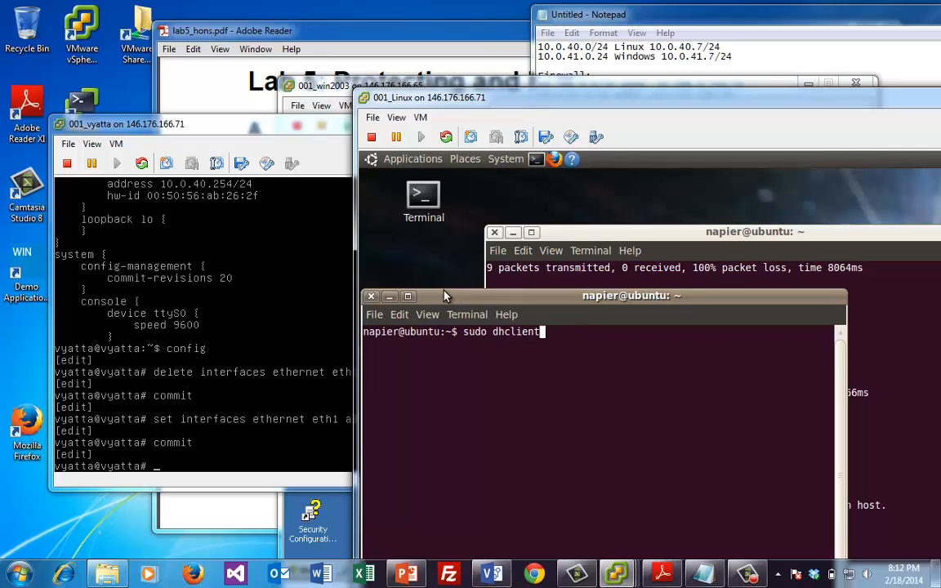
{"action": "key", "text": "Up"}
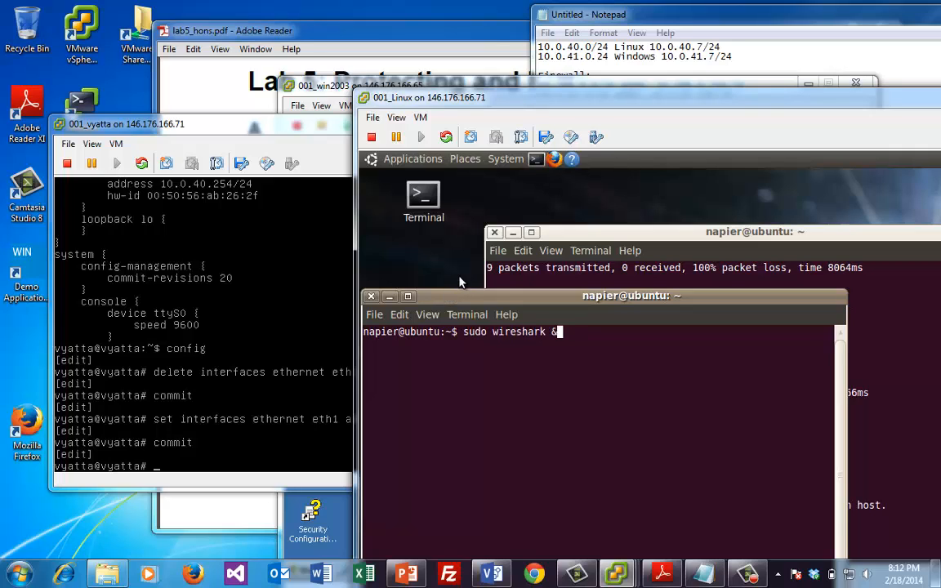
{"action": "key", "text": "Return"}
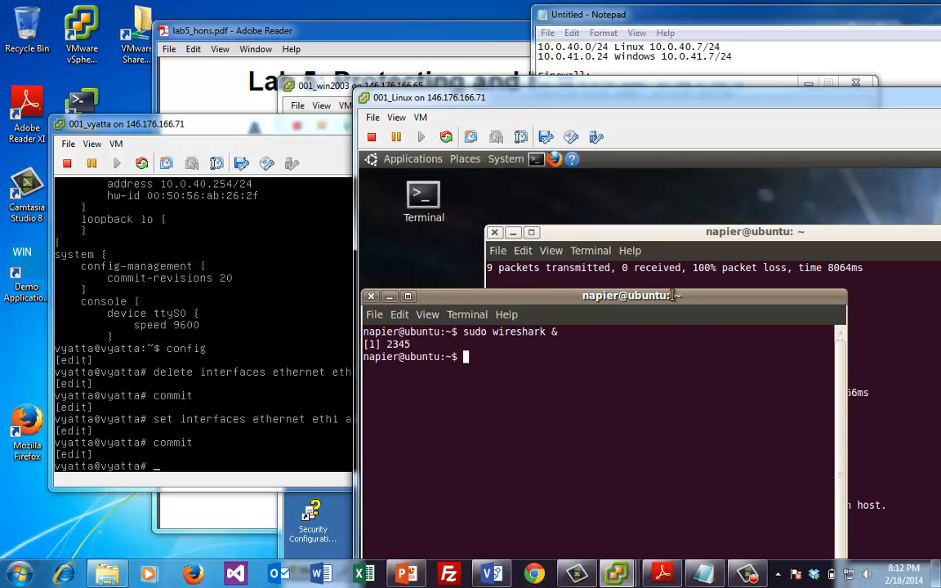
Run 'nmap 10.0.41.7' in the first terminal to list its open TCP ports
{"action": "left_click", "coordinate": [665, 252]}
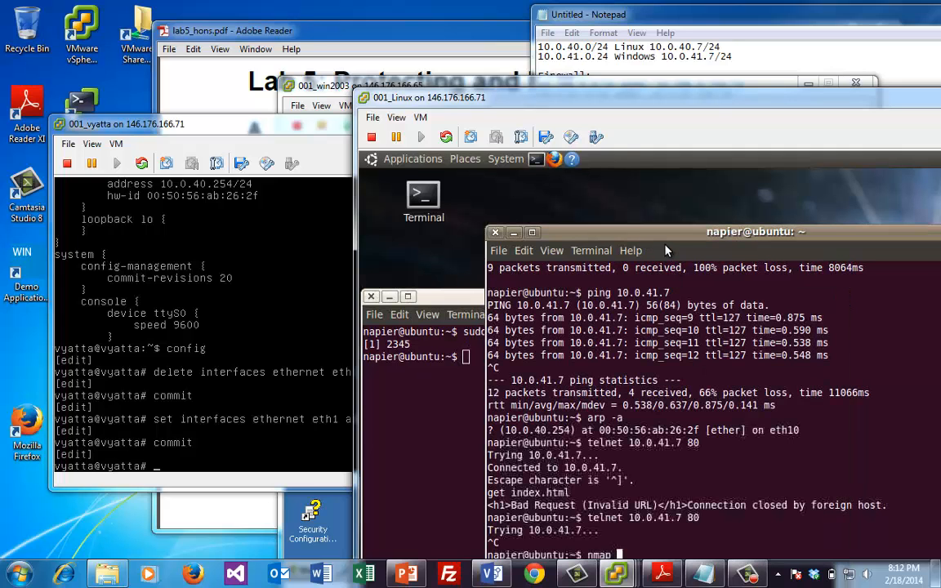
{"action": "left_click_drag", "start_coordinate": [667, 242], "coordinate": [645, 214]}
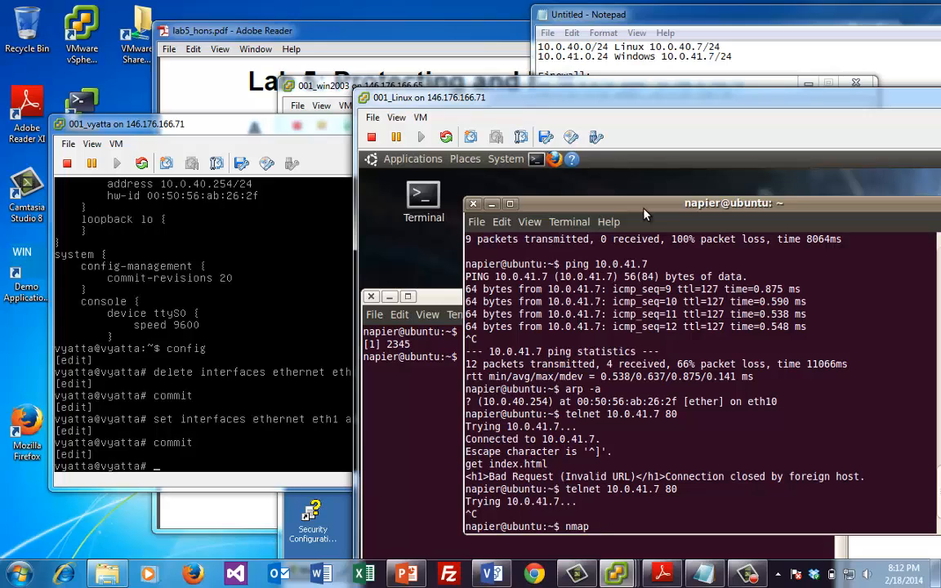
{"action": "type", "text": "10.0.41.7"}
{"action": "key", "text": "Return"}
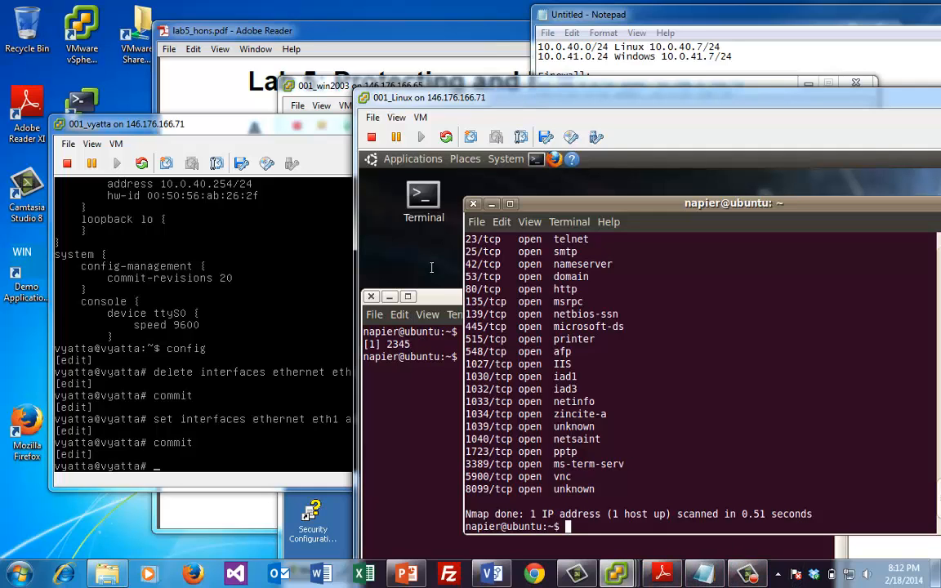
Raise the 001_win2003 console and launch wireshark from Start > Run's autocomplete list
{"action": "left_click", "coordinate": [327, 91]}
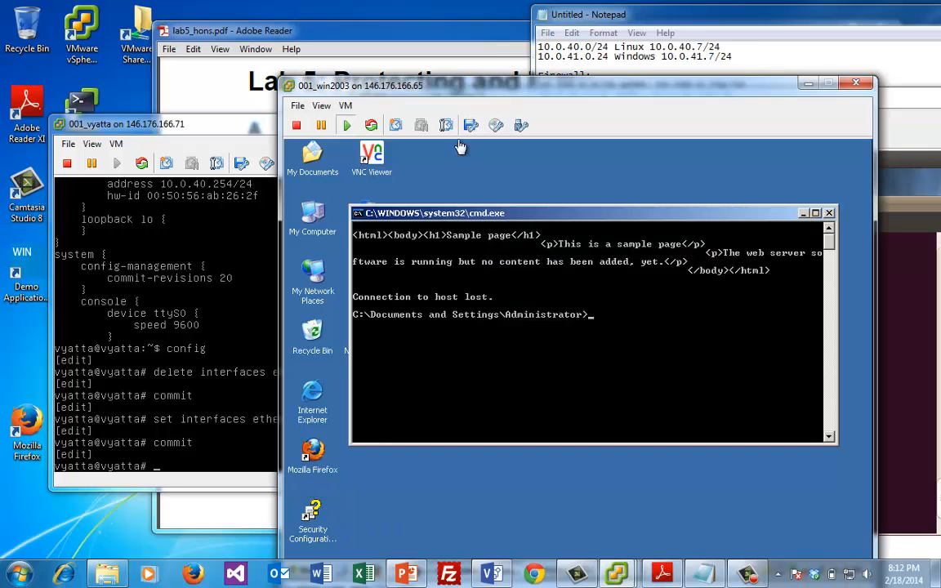
{"action": "left_click_drag", "start_coordinate": [458, 96], "coordinate": [335, 56]}
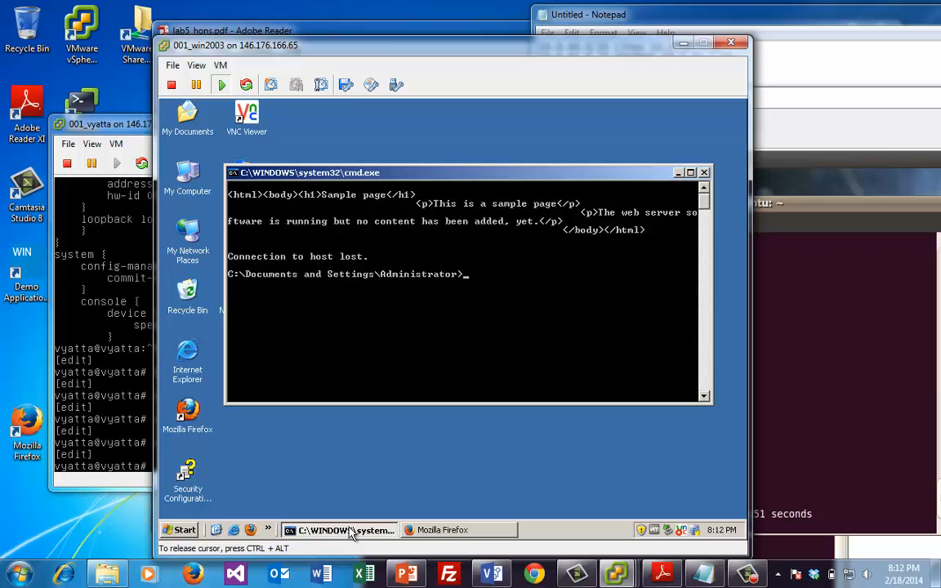
{"action": "left_click", "coordinate": [179, 530]}
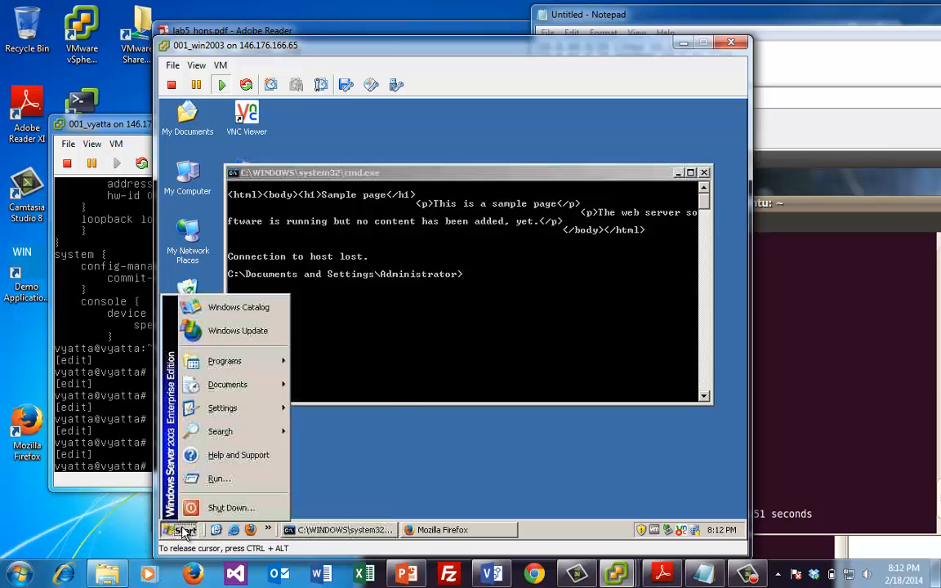
{"action": "left_click", "coordinate": [214, 479]}
{"action": "type", "text": "w"}
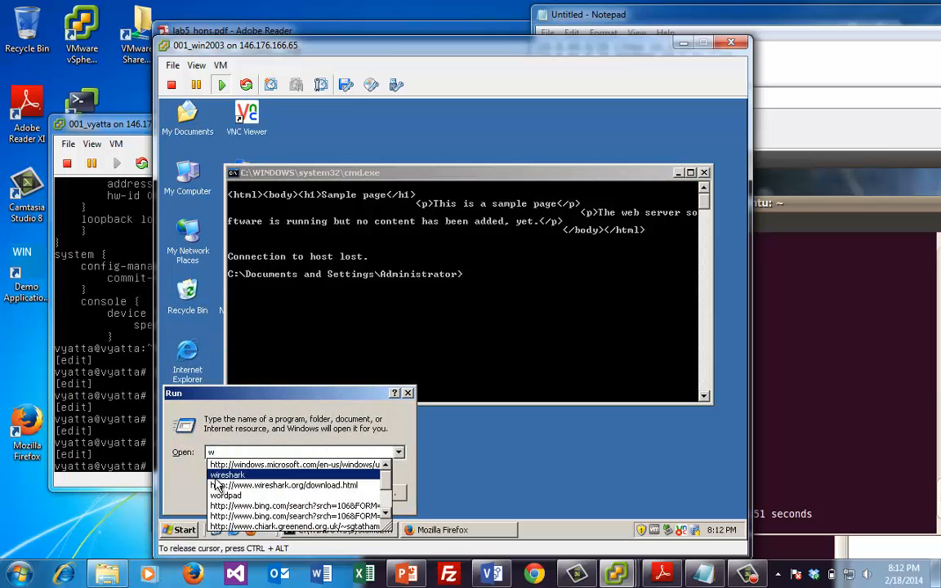
{"action": "key", "text": "Down"}
{"action": "key", "text": "Up"}
{"action": "key", "text": "Return"}
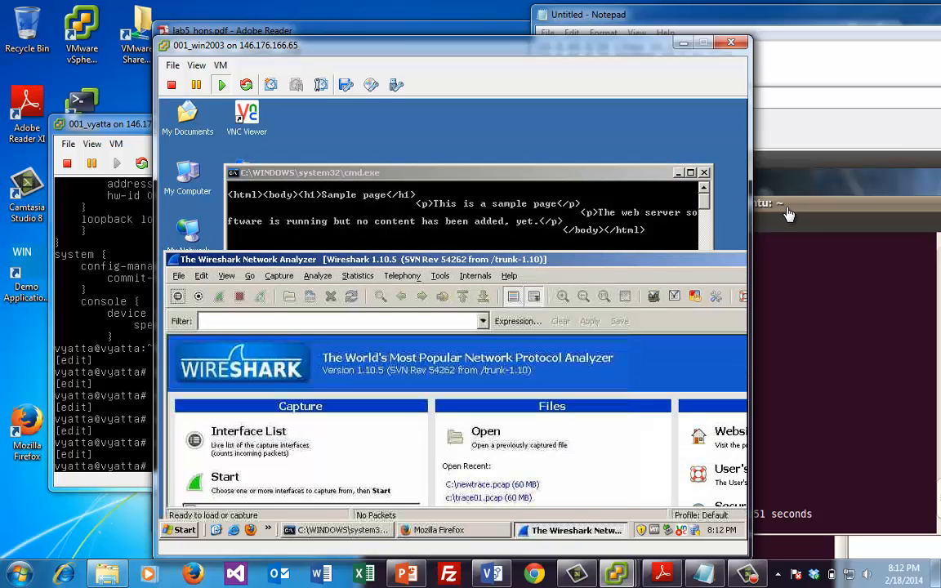
Dismiss the no-interface error, select Local Area Connection 2, and start the capture
{"action": "left_click", "coordinate": [230, 488]}
{"action": "left_click", "coordinate": [400, 274]}
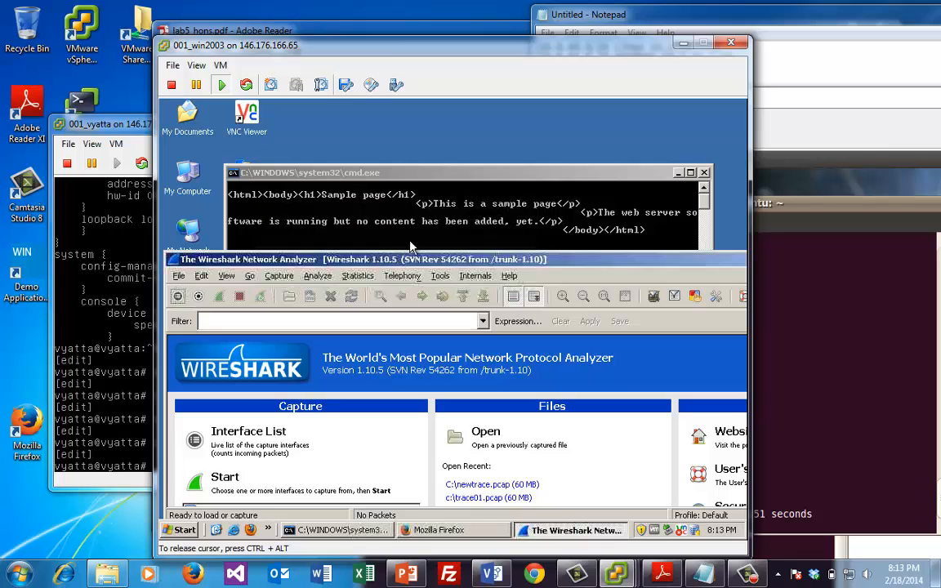
{"action": "left_click_drag", "start_coordinate": [411, 259], "coordinate": [461, 165]}
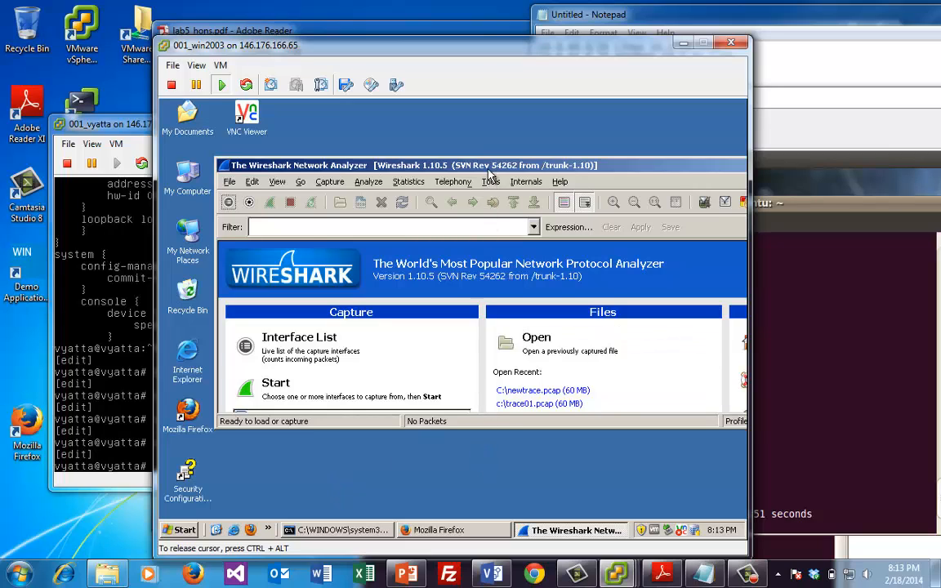
{"action": "left_click_drag", "start_coordinate": [485, 159], "coordinate": [475, 108]}
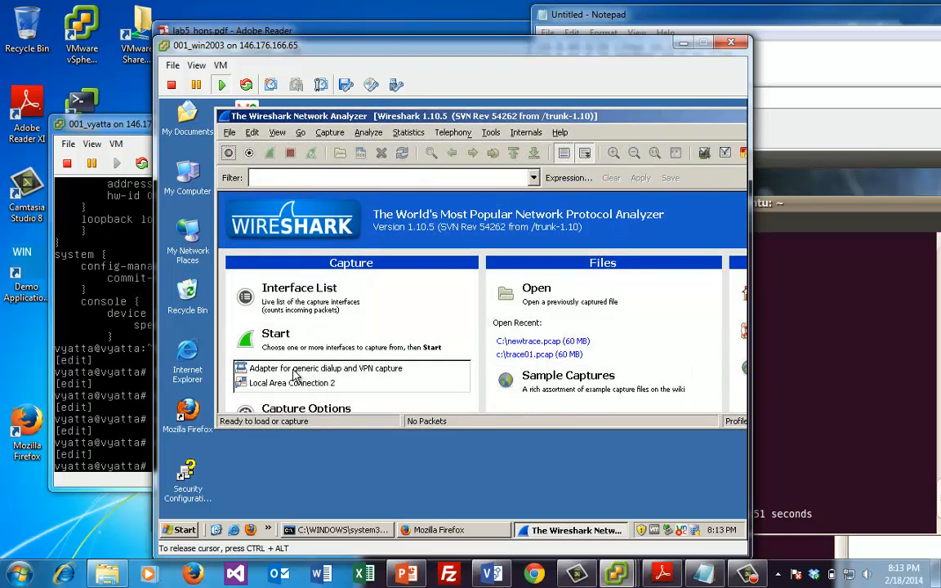
{"action": "left_click", "coordinate": [291, 383]}
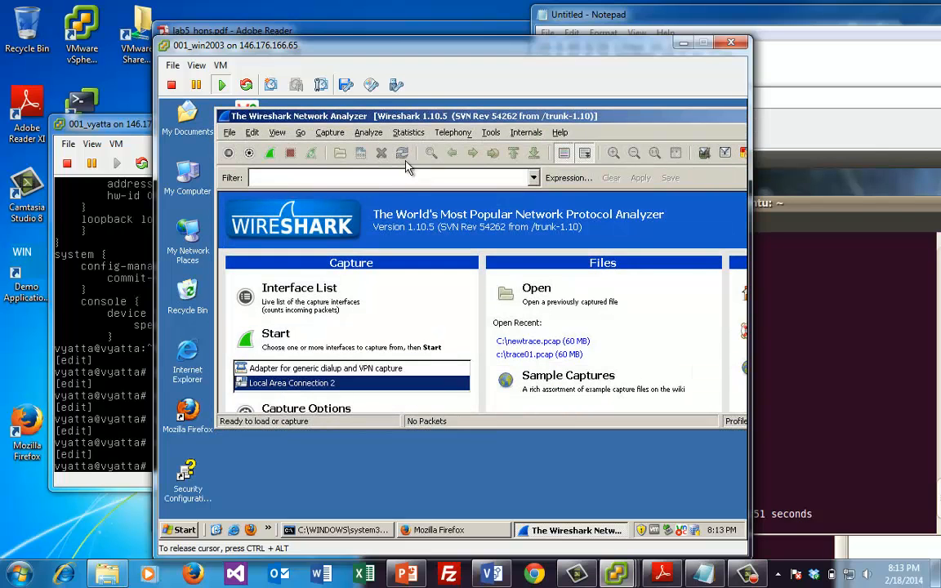
{"action": "left_click", "coordinate": [269, 154]}
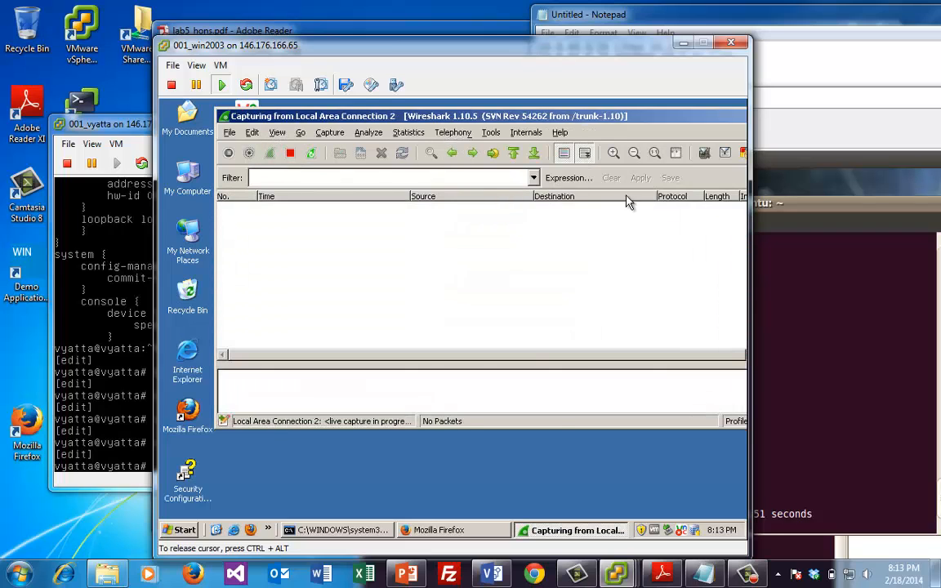
Run 'nmap 10.0.41.7' from the Linux terminal
{"action": "left_click", "coordinate": [829, 263]}
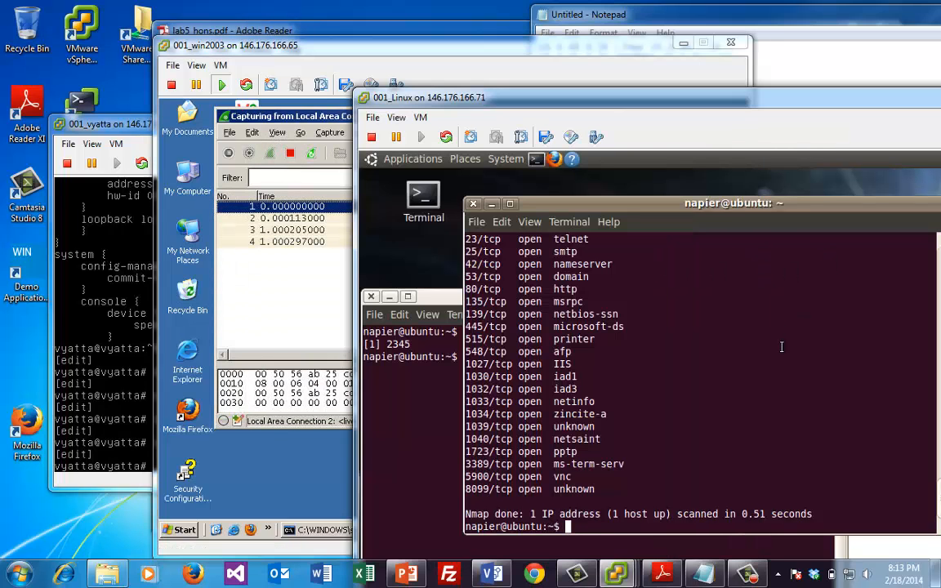
{"action": "type", "text": "nmap 10.0.41.7"}
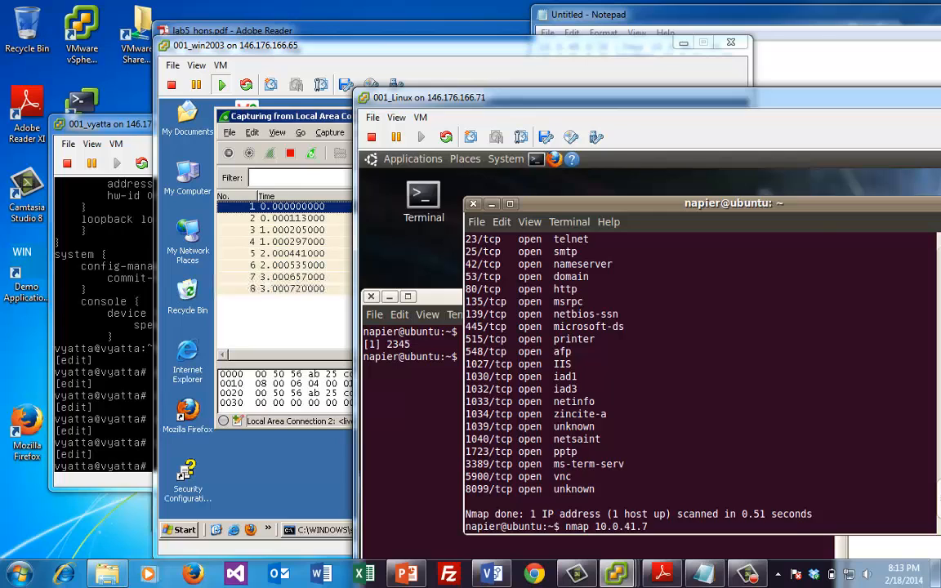
{"action": "key", "text": "Return"}
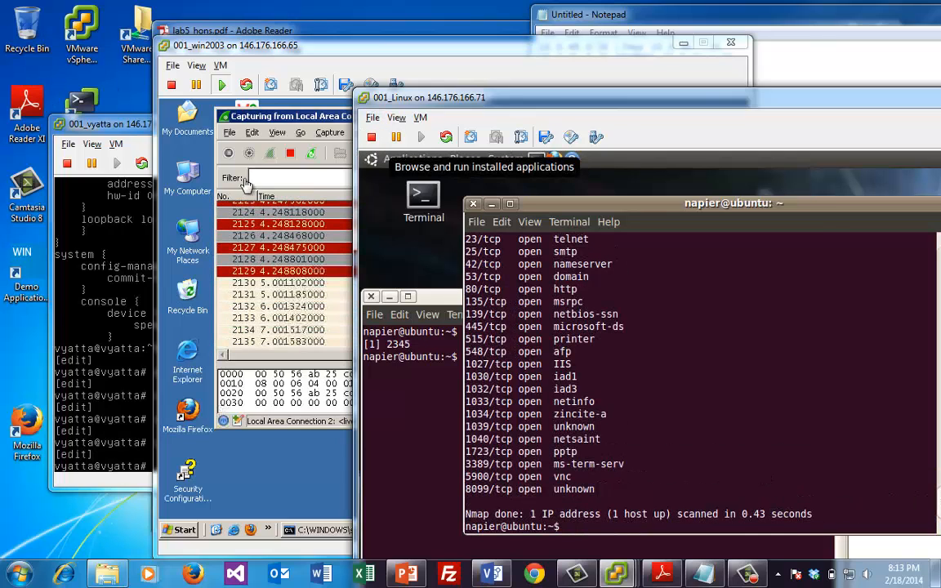
Watch the scan traffic arrive in Wireshark, then stop the capture at 2210 packets
{"action": "left_click", "coordinate": [217, 206]}
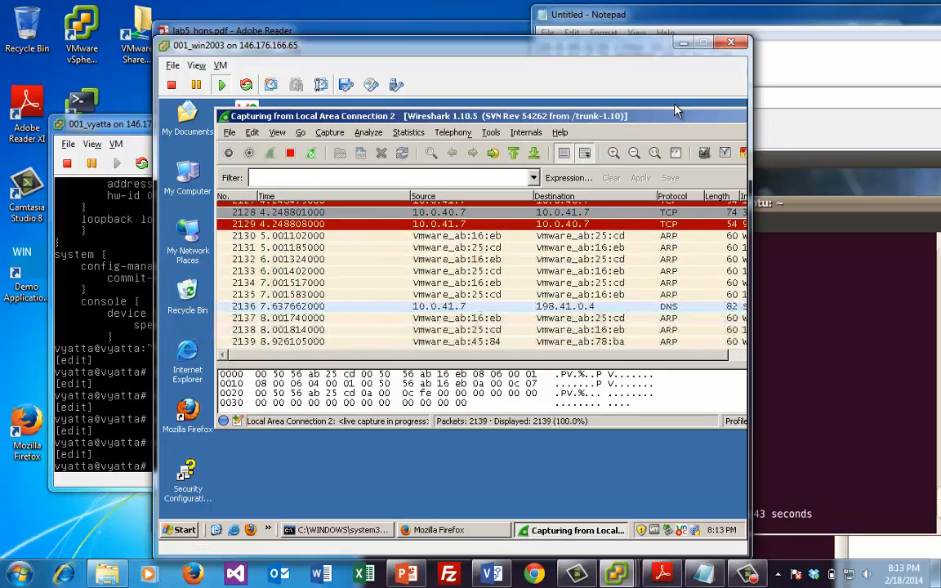
{"action": "left_click_drag", "start_coordinate": [750, 260], "coordinate": [857, 259]}
{"action": "left_click_drag", "start_coordinate": [726, 352], "coordinate": [794, 343]}
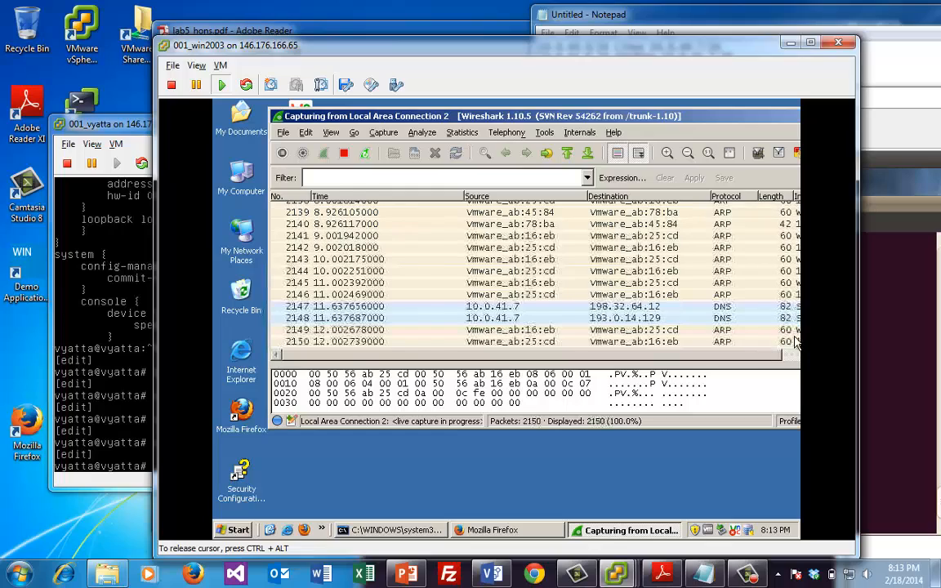
{"action": "left_click_drag", "start_coordinate": [720, 116], "coordinate": [640, 189]}
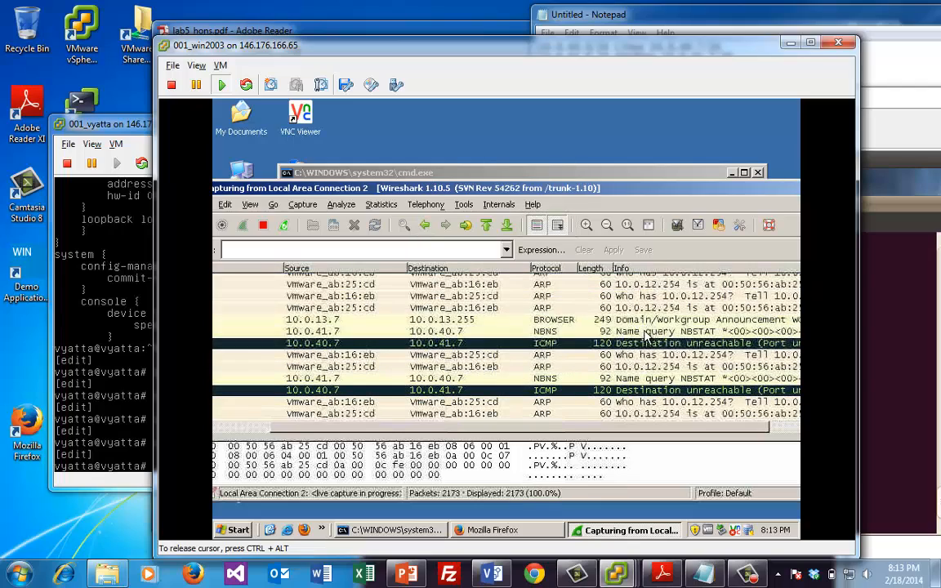
{"action": "left_click", "coordinate": [653, 320]}
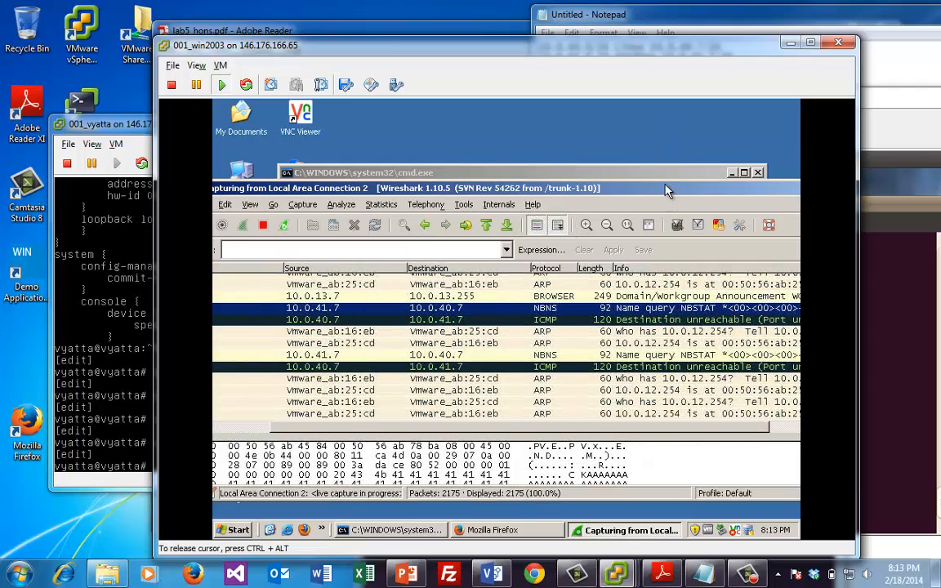
{"action": "left_click_drag", "start_coordinate": [667, 186], "coordinate": [580, 174]}
{"action": "left_click_drag", "start_coordinate": [322, 178], "coordinate": [495, 165]}
{"action": "left_click_drag", "start_coordinate": [297, 179], "coordinate": [542, 175]}
{"action": "left_click_drag", "start_coordinate": [445, 172], "coordinate": [417, 164]}
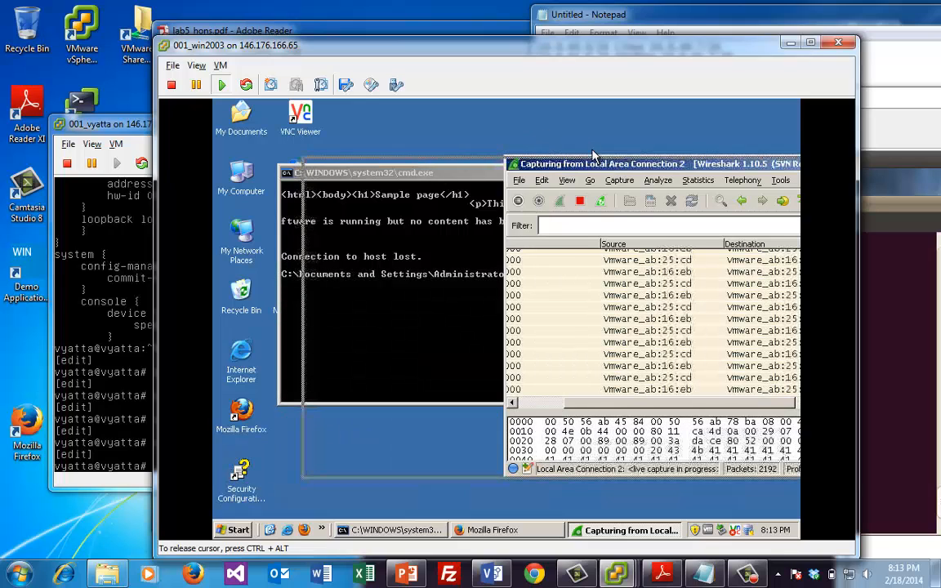
{"action": "left_click_drag", "start_coordinate": [549, 167], "coordinate": [458, 161]}
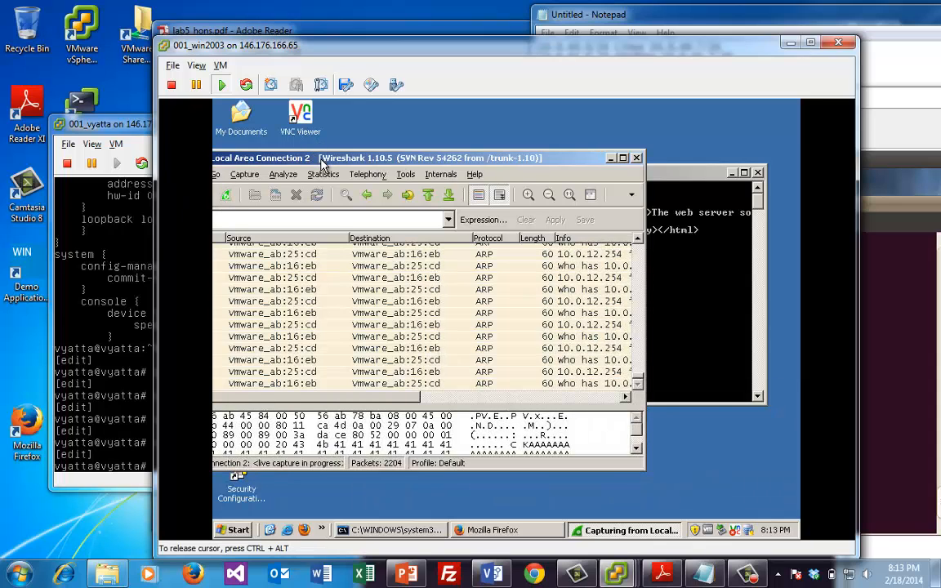
{"action": "left_click_drag", "start_coordinate": [320, 149], "coordinate": [388, 137]}
{"action": "left_click", "coordinate": [275, 188]}
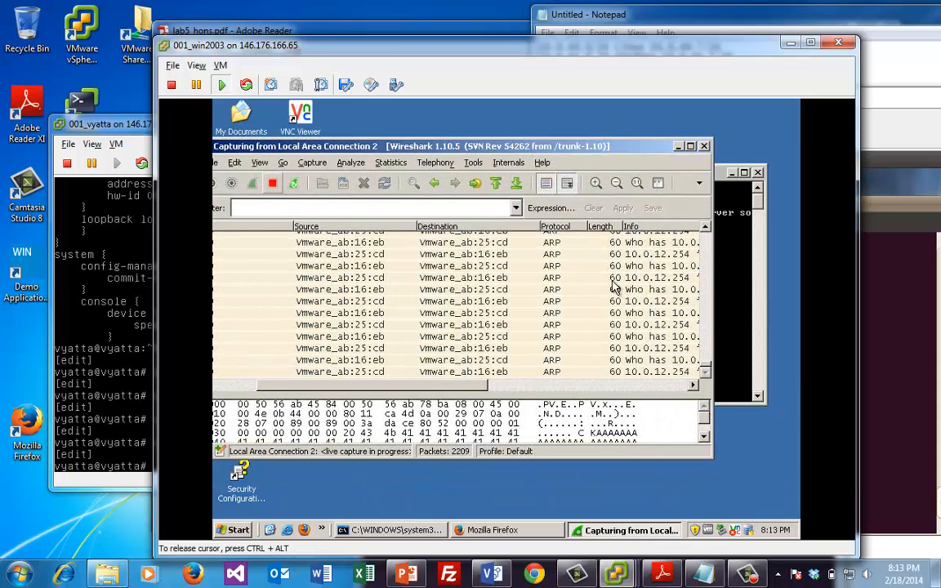
{"action": "left_click_drag", "start_coordinate": [704, 327], "coordinate": [710, 278]}
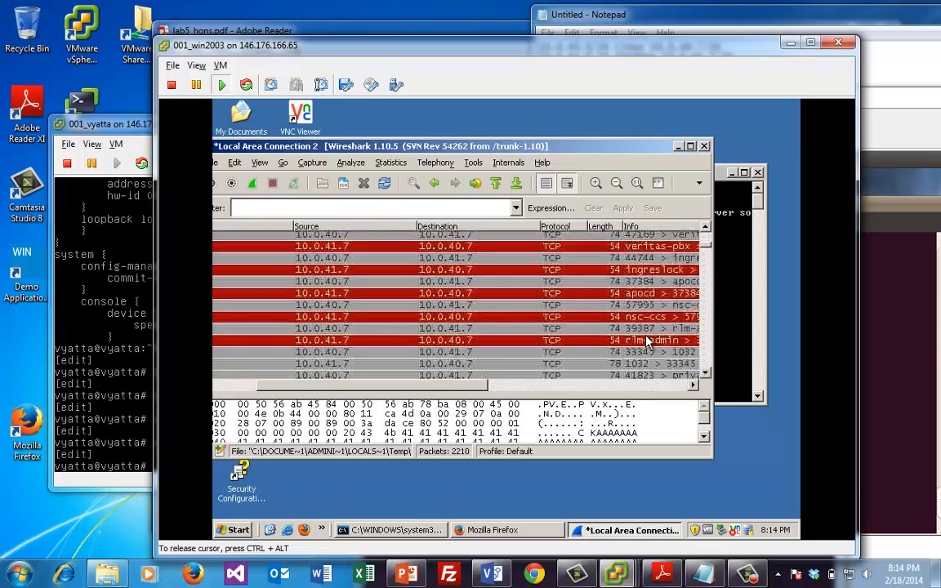
Widen Wireshark and inspect the 60349 > domain SYN packet and its reply
{"action": "left_click", "coordinate": [653, 317]}
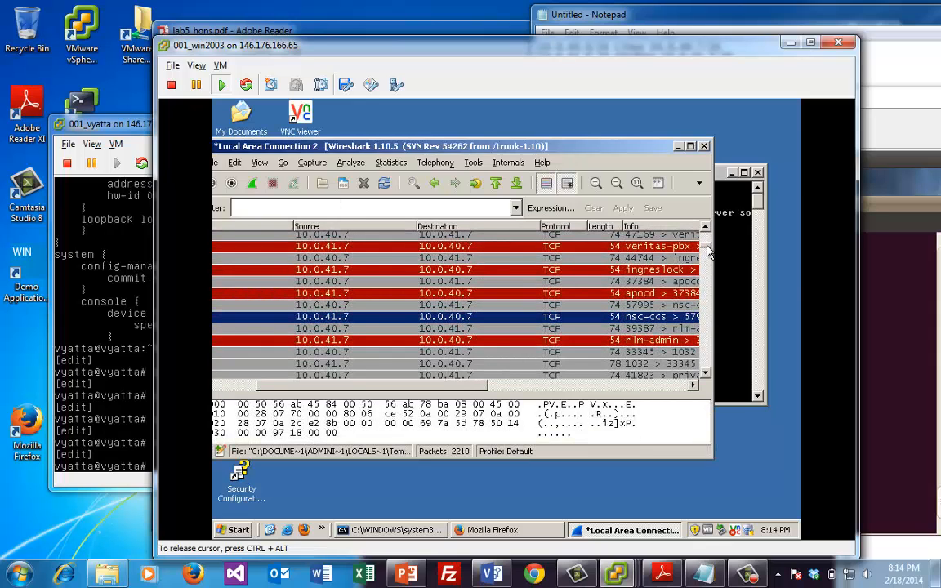
{"action": "left_click_drag", "start_coordinate": [706, 247], "coordinate": [709, 239]}
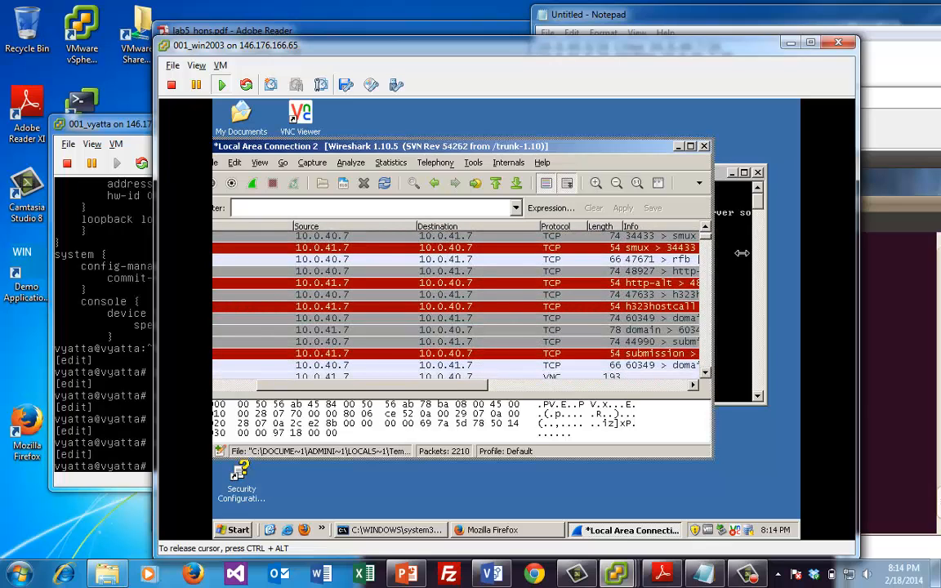
{"action": "left_click_drag", "start_coordinate": [742, 253], "coordinate": [751, 254]}
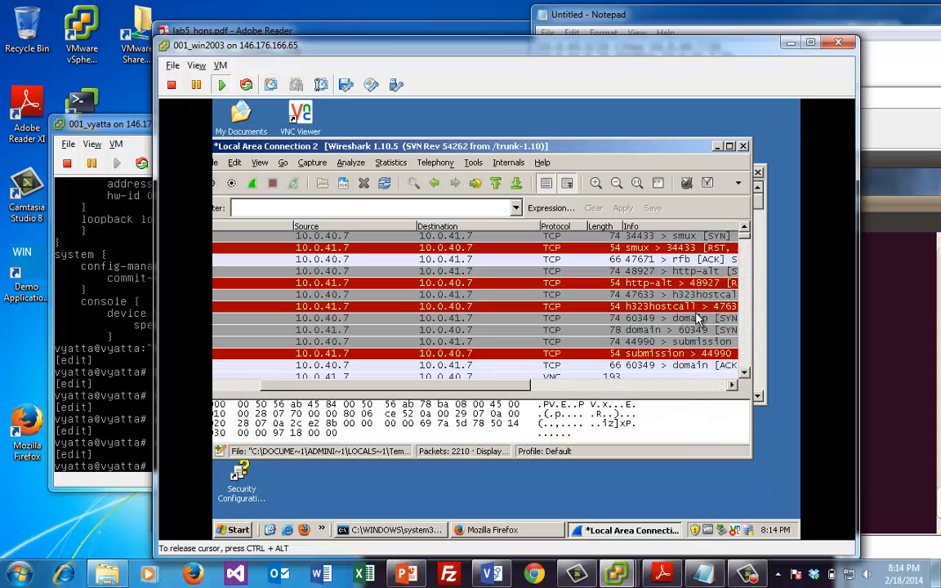
{"action": "left_click", "coordinate": [695, 319]}
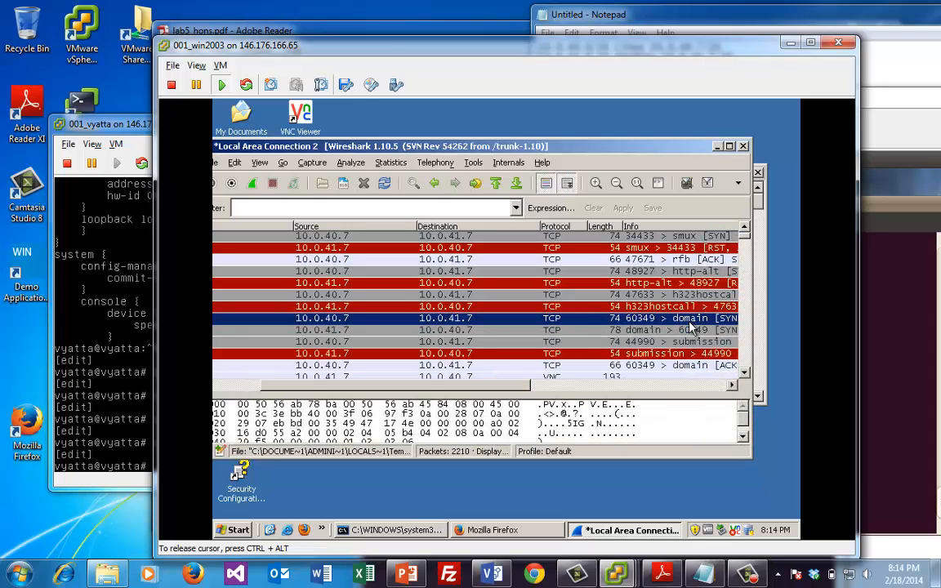
{"action": "left_click", "coordinate": [693, 331]}
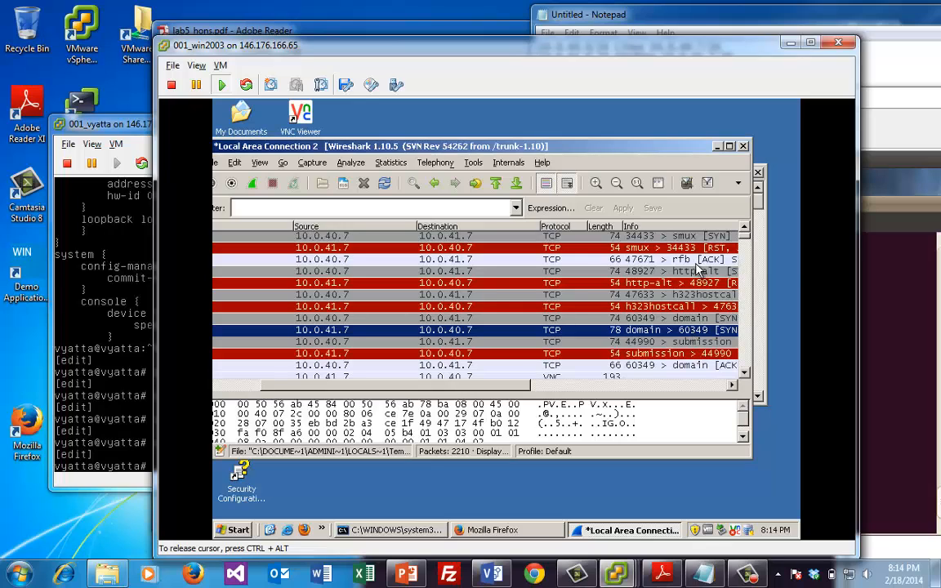
{"action": "scroll", "coordinate": [745, 237], "scroll_direction": "up", "scroll_amount": 1}
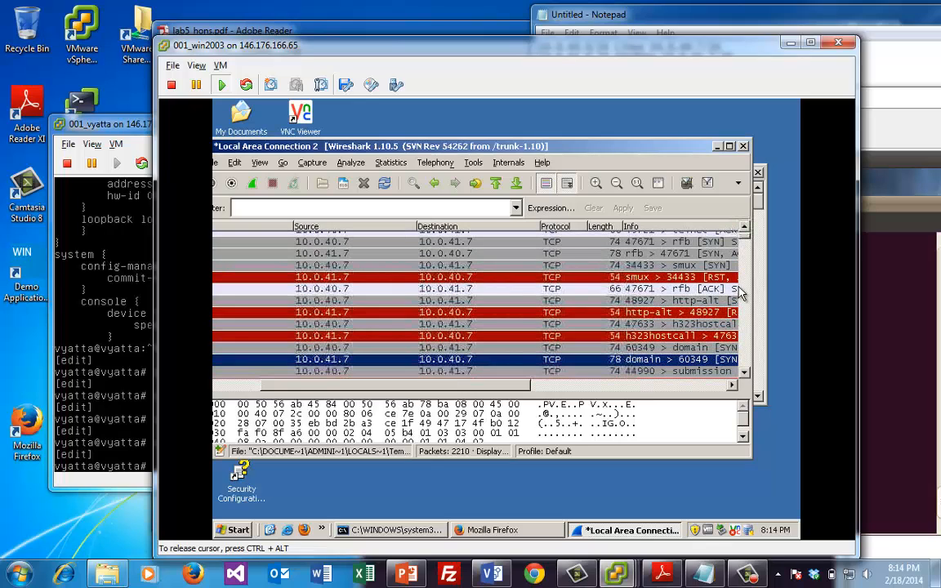
{"action": "left_click", "coordinate": [745, 331]}
{"action": "left_click", "coordinate": [745, 332]}
{"action": "left_click", "coordinate": [745, 332]}
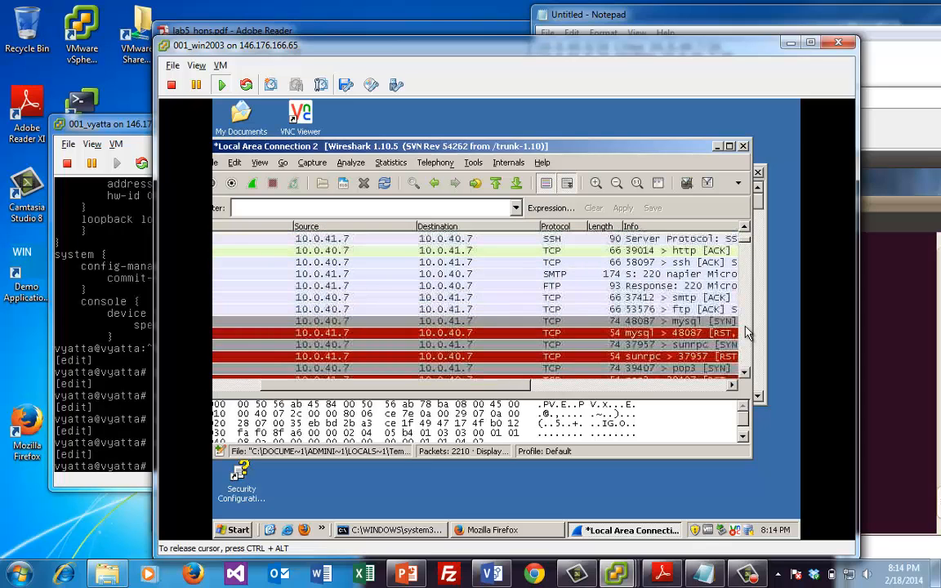
{"action": "left_click", "coordinate": [745, 332]}
{"action": "left_click", "coordinate": [745, 331]}
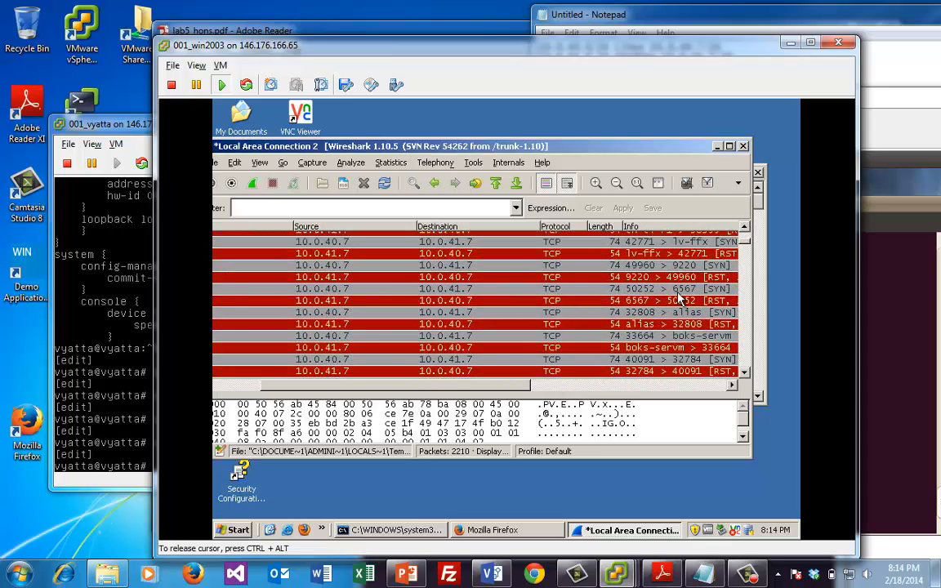
Inspect the 50252 > 6567 SYN probe and its matching RST, ACK reply
{"action": "left_click", "coordinate": [679, 302]}
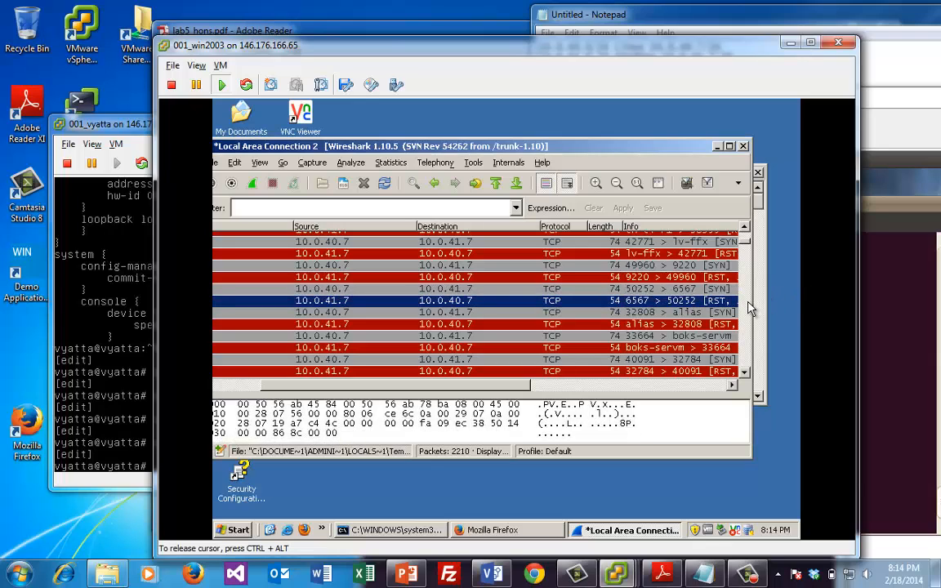
{"action": "left_click_drag", "start_coordinate": [750, 301], "coordinate": [799, 302]}
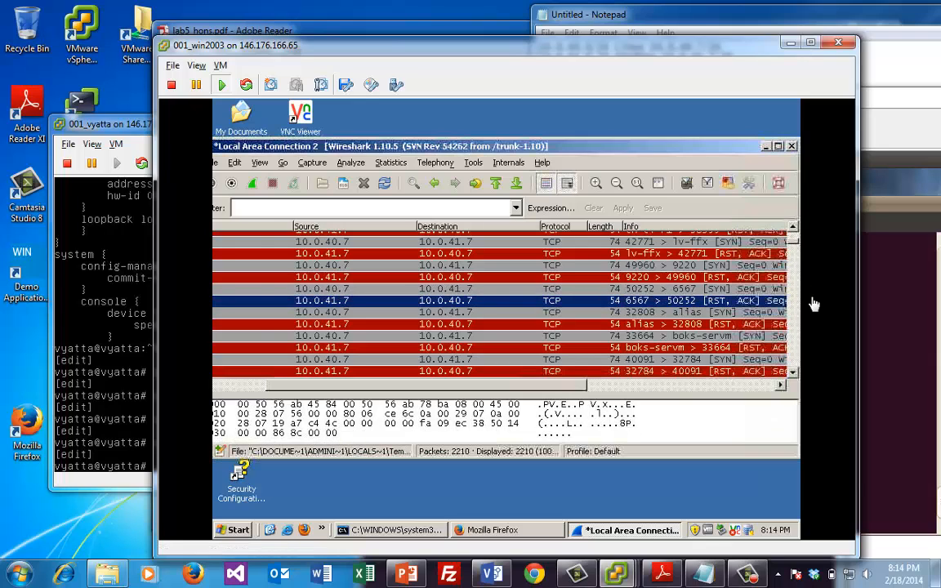
{"action": "left_click", "coordinate": [722, 290]}
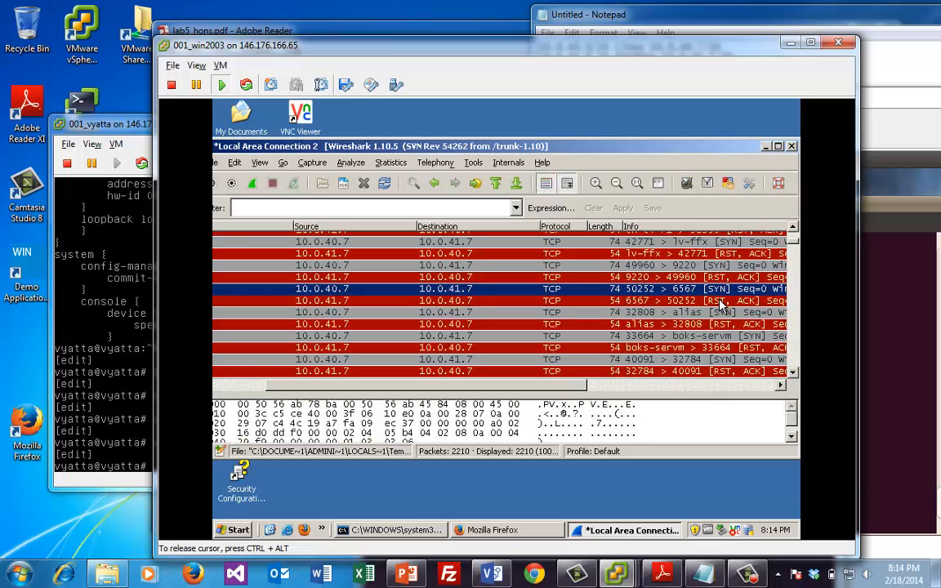
{"action": "left_click", "coordinate": [722, 302]}
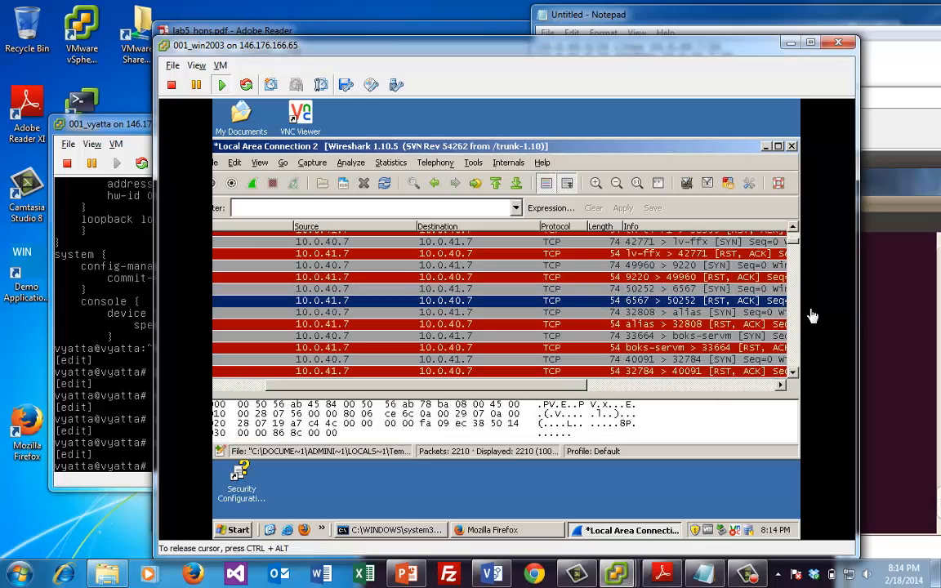
{"action": "left_click", "coordinate": [885, 329]}
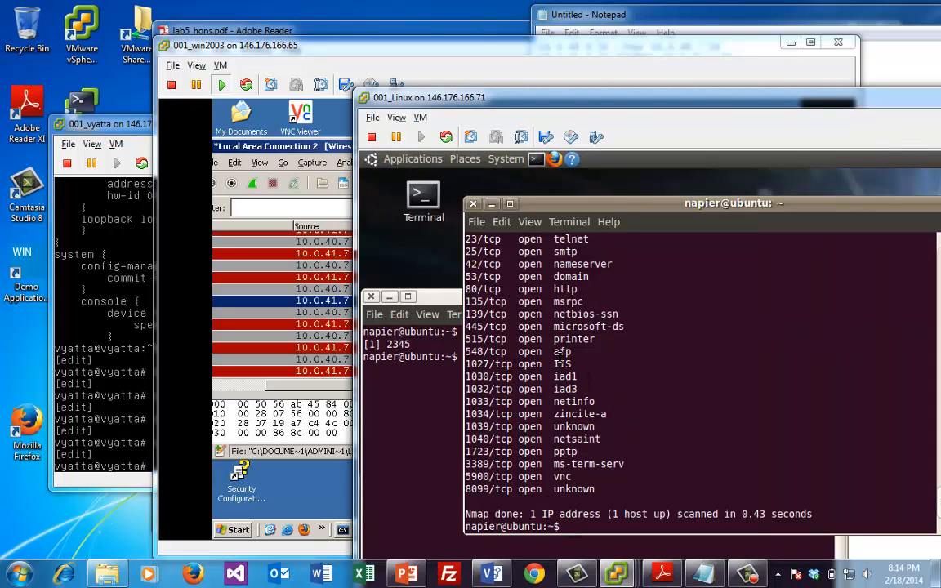
{"action": "left_click", "coordinate": [252, 149]}
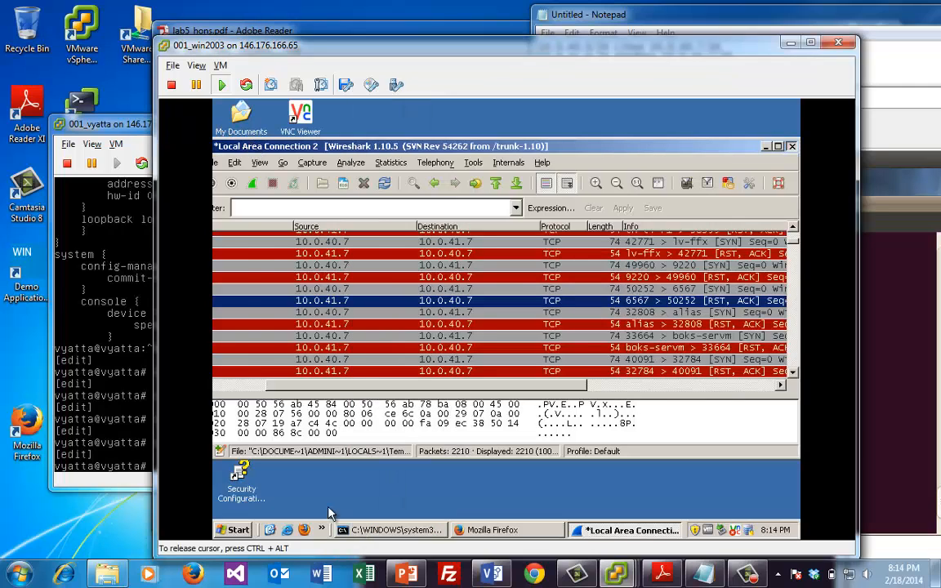
Quit Wireshark without saving, run 'nmap 10.0.40.7' in the command prompt, then release the console
{"action": "key", "text": "ctrl+q"}
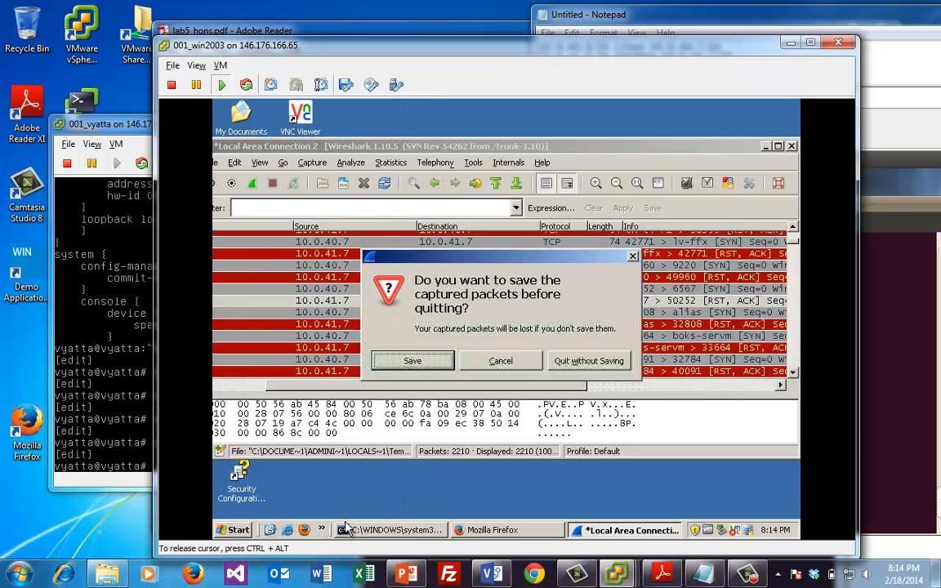
{"action": "left_click", "coordinate": [565, 365]}
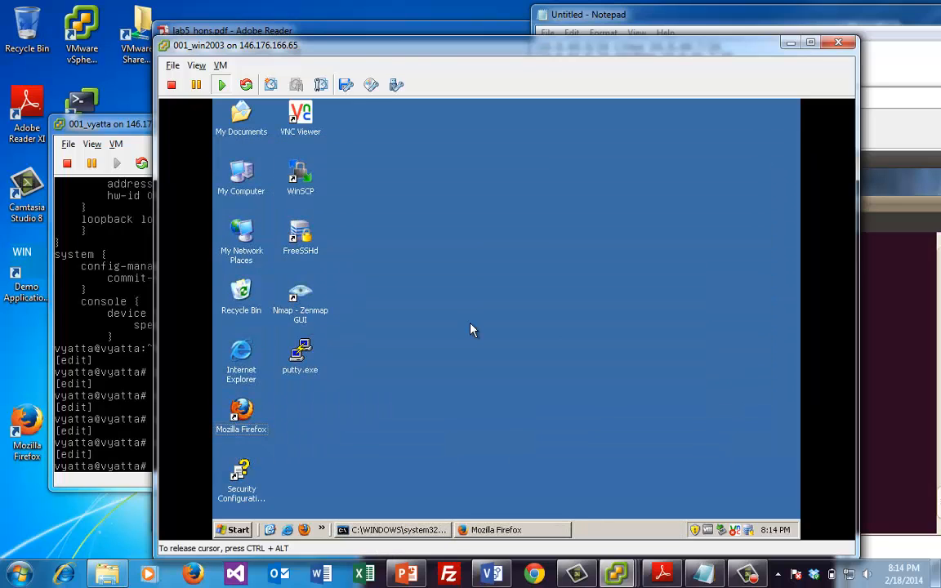
{"action": "left_click", "coordinate": [405, 529]}
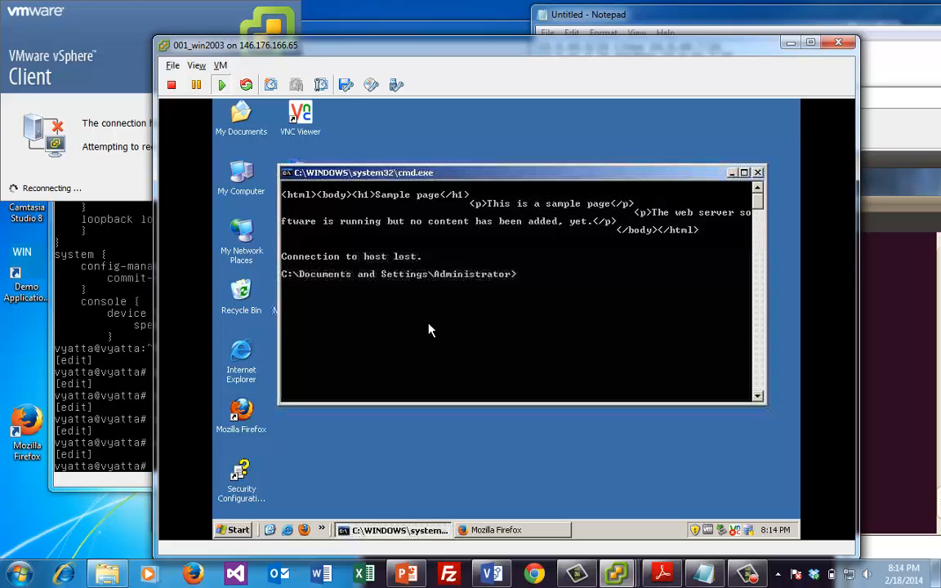
{"action": "type", "text": "nmpa"}
{"action": "key", "text": "BackSpace"}
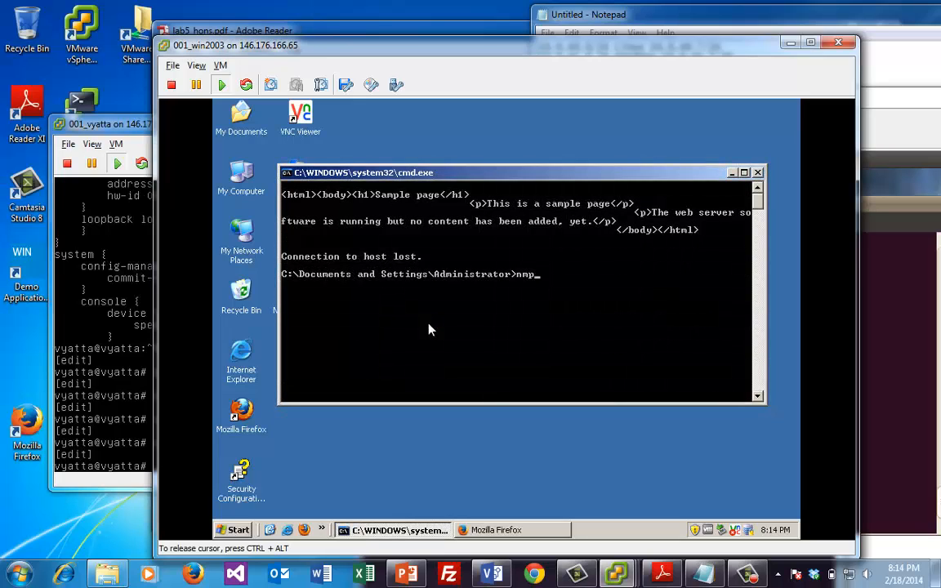
{"action": "key", "text": "BackSpace"}
{"action": "type", "text": "ap 10.0.40.7"}
{"action": "key", "text": "Return"}
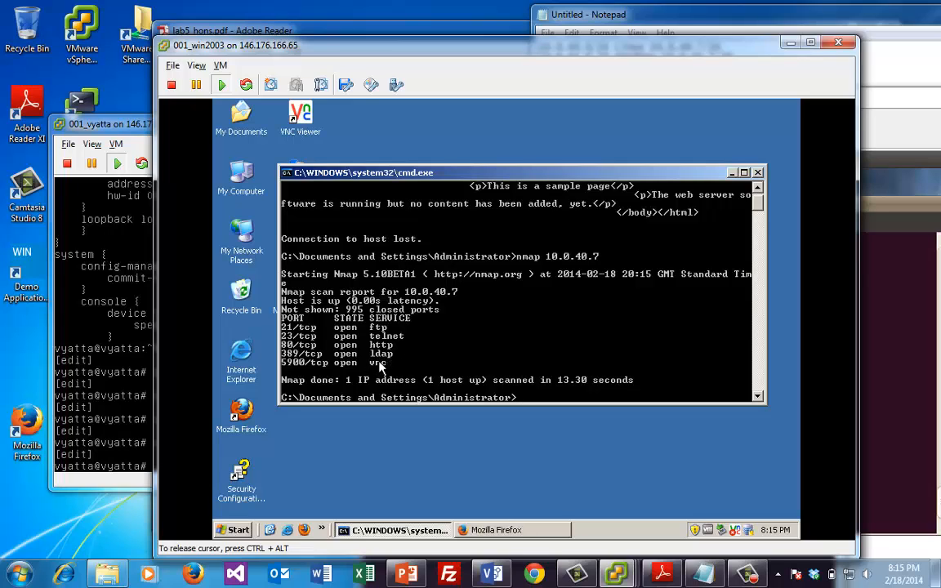
{"action": "key", "text": "ctrl+alt"}
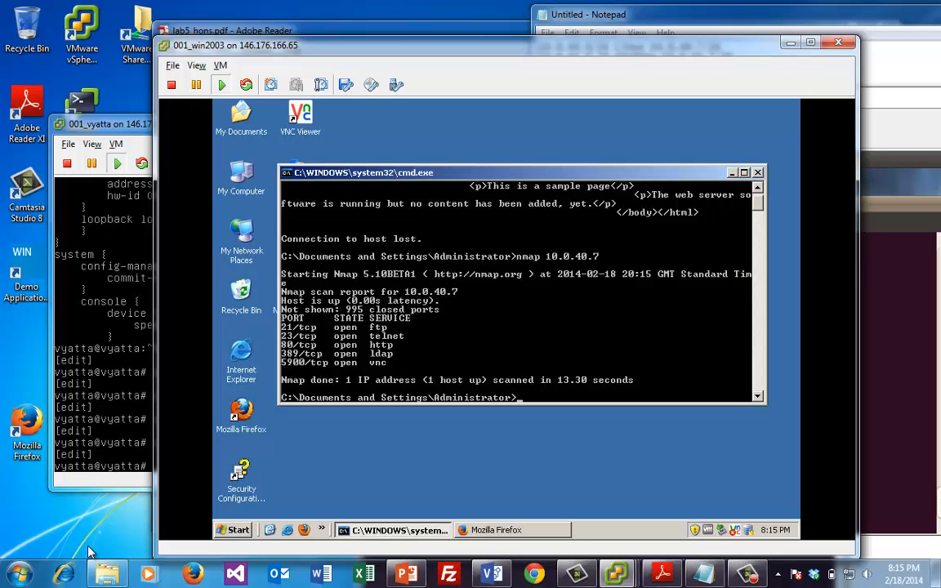
{"action": "left_click", "coordinate": [69, 527]}
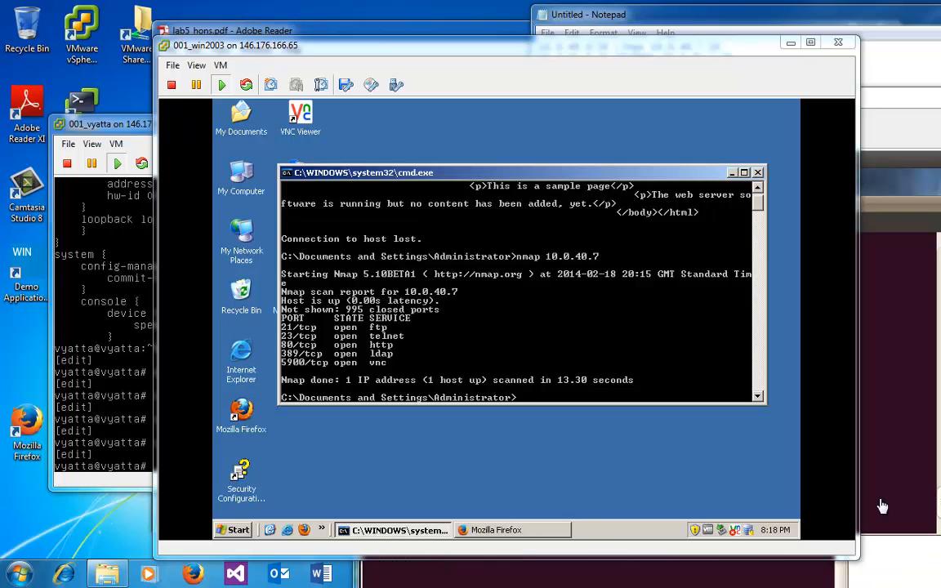
Bring the Linux VM forward, nudge its terminal, then raise the 001_vyatta console
{"action": "left_click", "coordinate": [895, 215]}
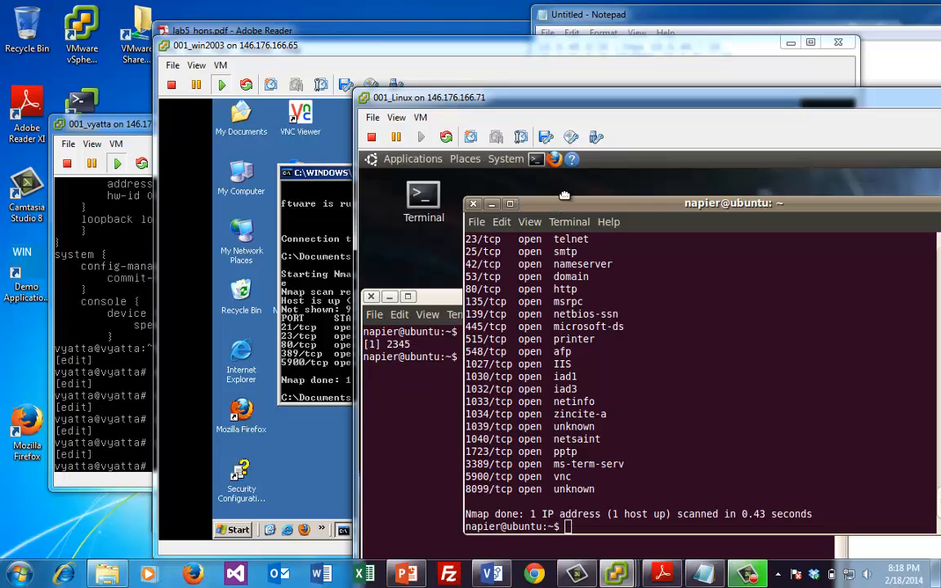
{"action": "left_click_drag", "start_coordinate": [564, 196], "coordinate": [592, 183]}
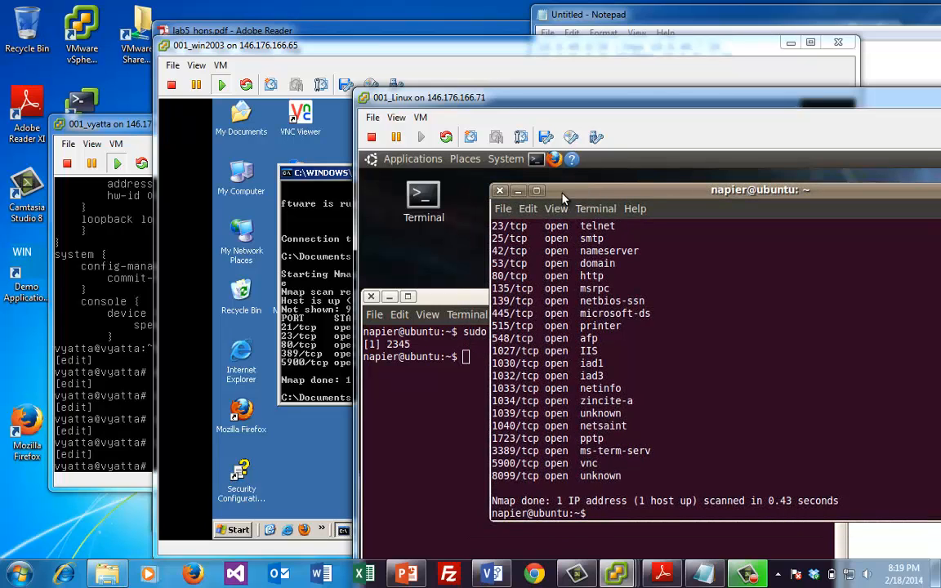
{"action": "left_click", "coordinate": [100, 300]}
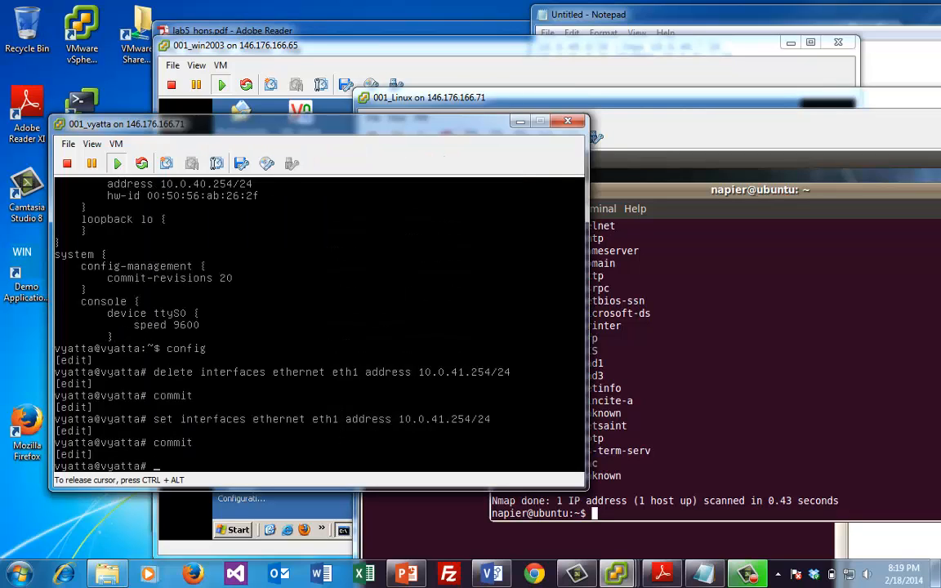
Build 'set service dhcp-server shared-network-name' on Vyatta using Tab completion
{"action": "type", "text": "set ser"}
{"action": "key", "text": "Tab"}
{"action": "key", "text": "Tab"}
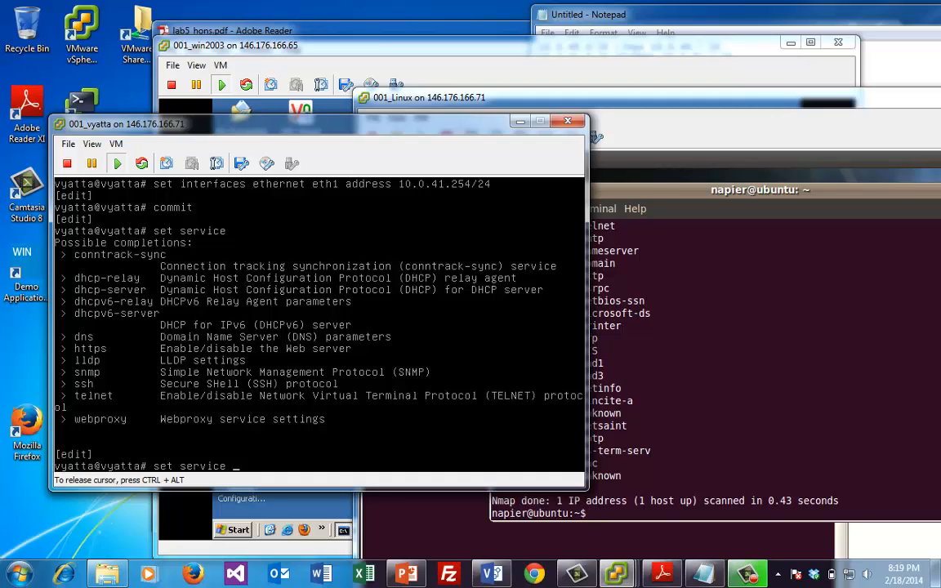
{"action": "type", "text": "dh"}
{"action": "key", "text": "Tab"}
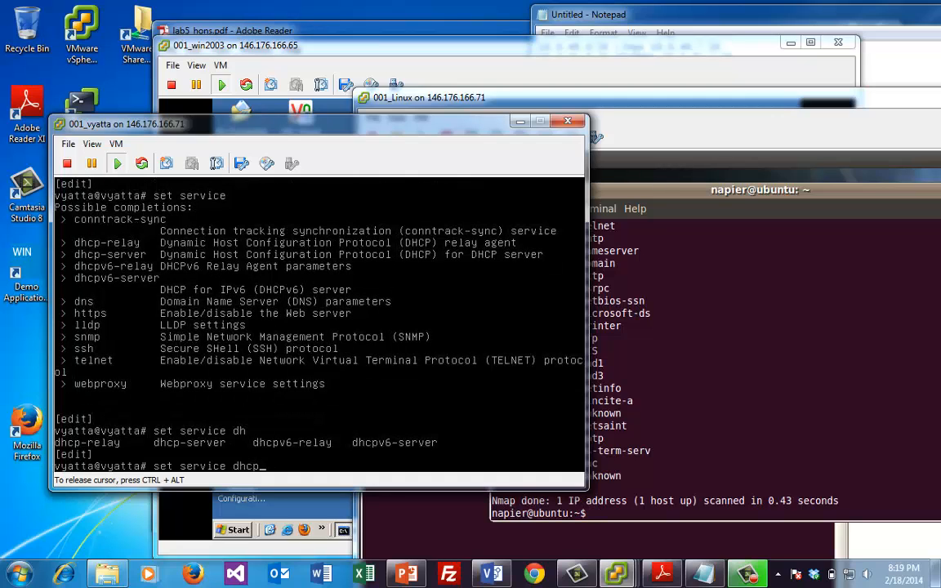
{"action": "type", "text": "-se"}
{"action": "key", "text": "Tab"}
{"action": "type", "text": "shar"}
{"action": "key", "text": "Tab"}
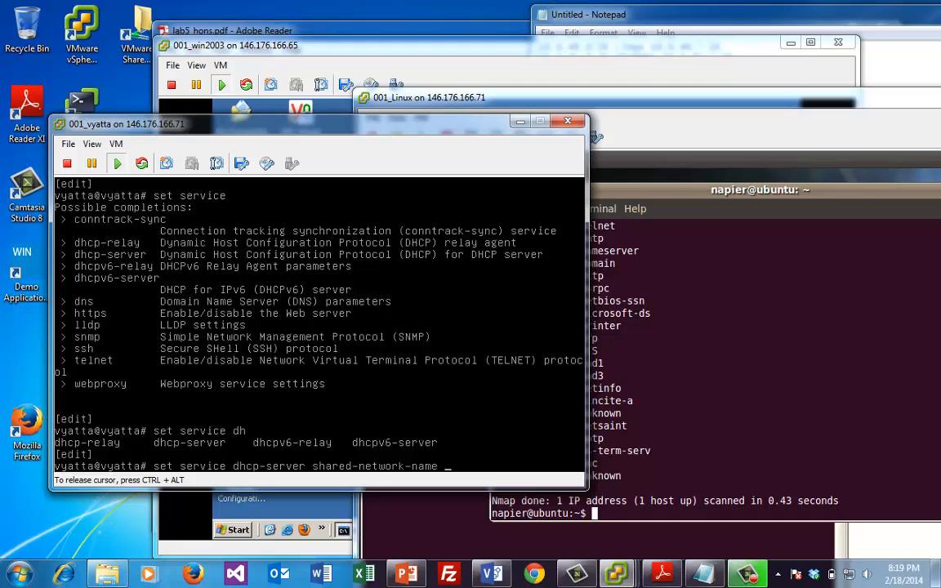
{"action": "type", "text": "ETH"}
{"action": "key", "text": "BackSpace"}
{"action": "key", "text": "BackSpace"}
{"action": "key", "text": "BackSpace"}
{"action": "key", "text": "BackSpace"}
{"action": "key", "text": "Tab"}
Complete it with ETH1 subnet 10.0.40.0/24 start 10.0.40.8 stop 10.0.40.100 and run it
{"action": "type", "text": "E"}
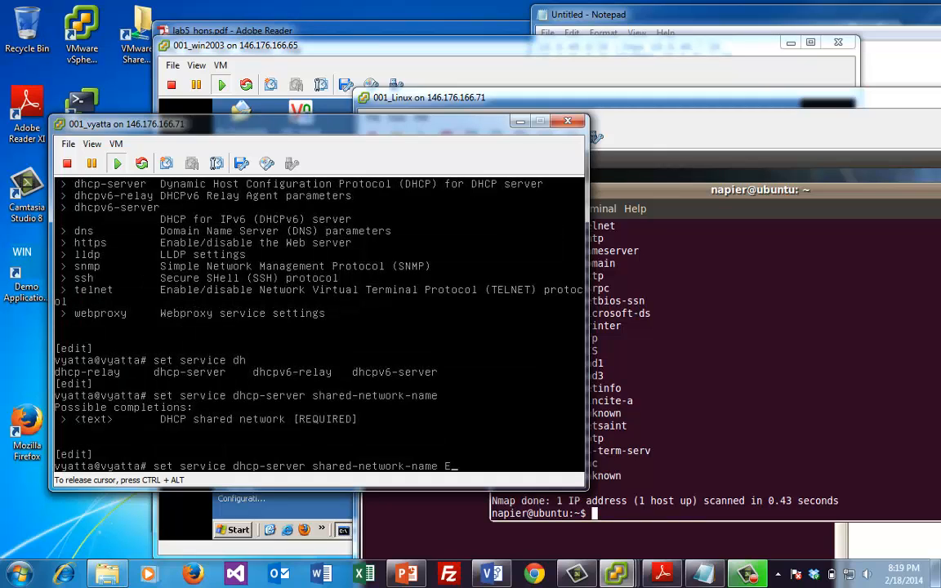
{"action": "type", "text": "TH1 "}
{"action": "type", "text": "s"}
{"action": "key", "text": "Tab"}
{"action": "type", "text": "subn"}
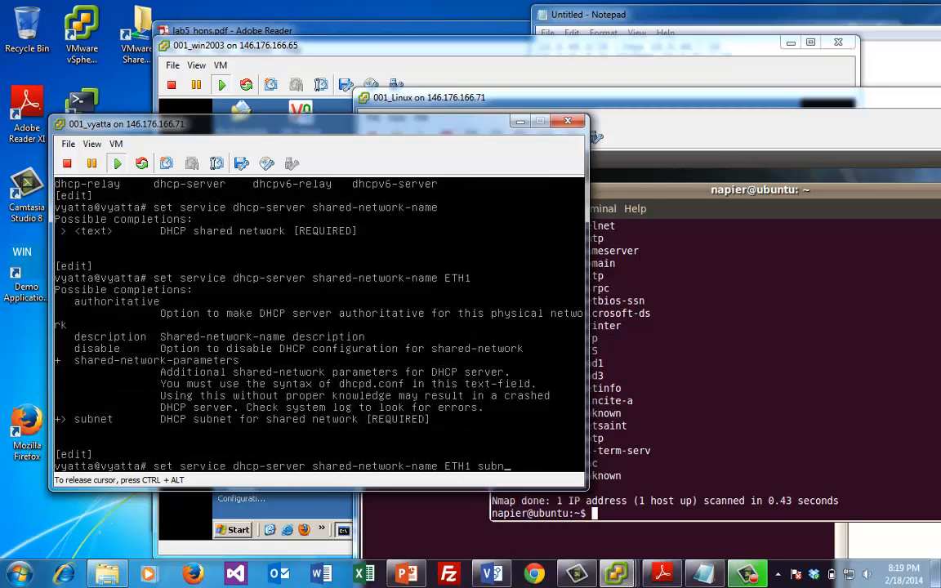
{"action": "key", "text": "Tab"}
{"action": "type", "text": "10.0.40.0/"}
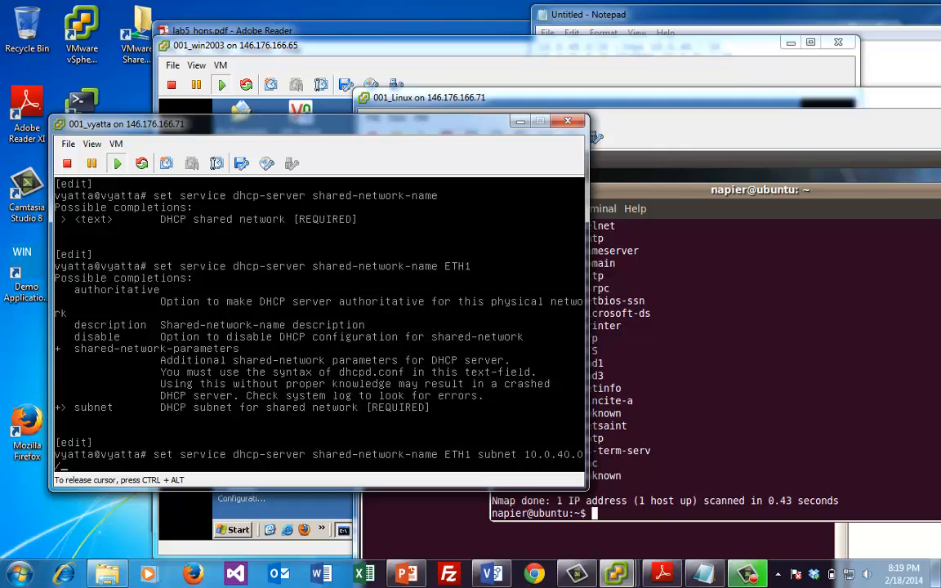
{"action": "type", "text": "24 start"}
{"action": "key", "text": "Tab"}
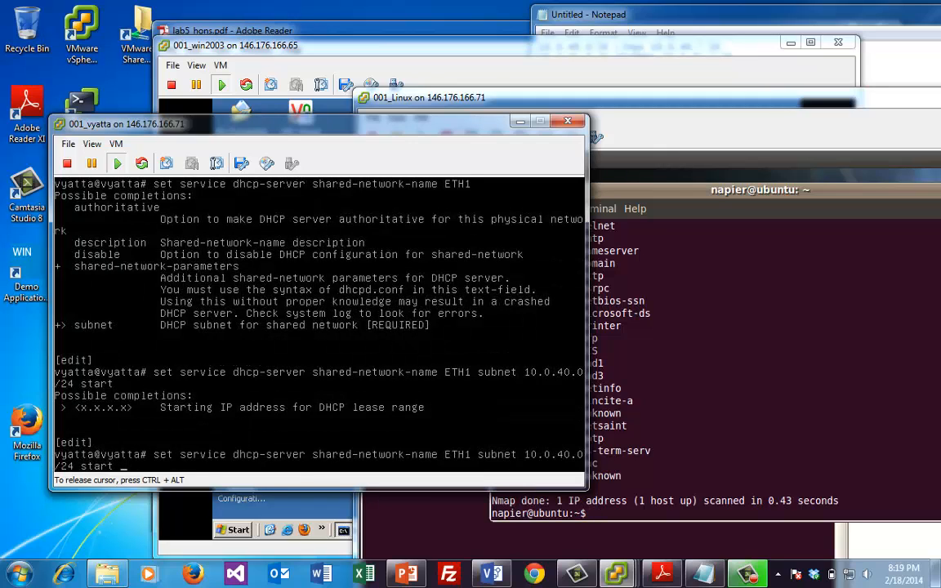
{"action": "type", "text": "10.0."}
{"action": "type", "text": "40.9"}
{"action": "type", "text": "8"}
{"action": "key", "text": "Tab"}
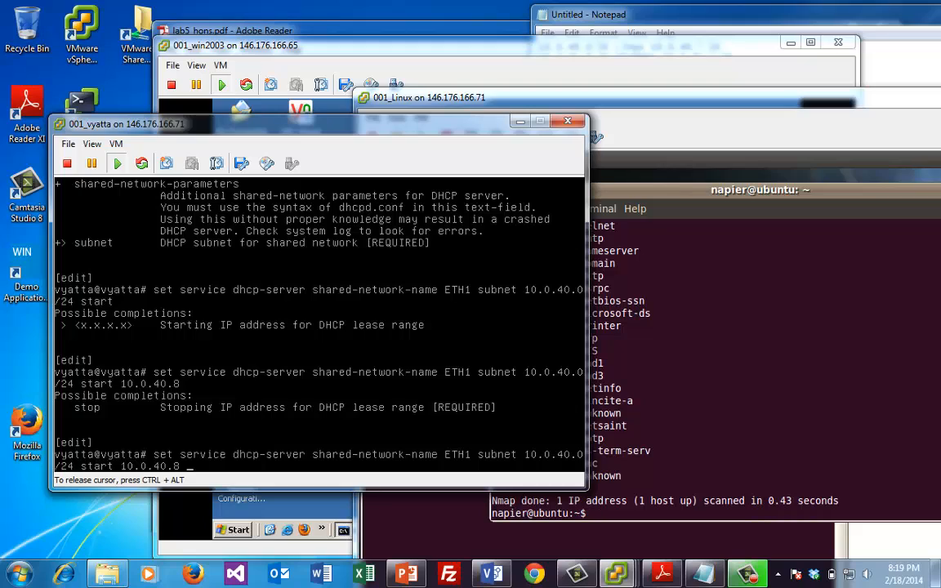
{"action": "type", "text": "stop 10.0.40.10"}
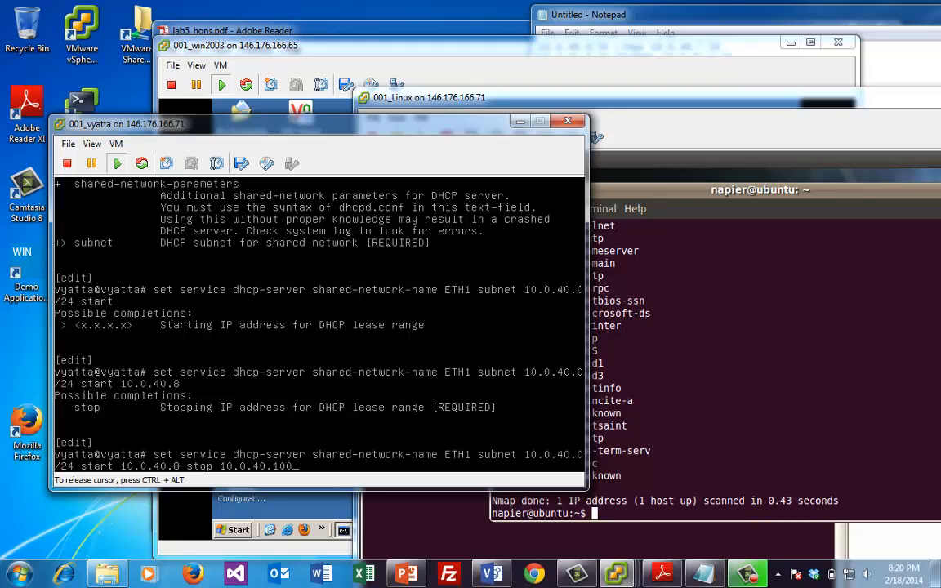
{"action": "type", "text": "0"}
{"action": "key", "text": "Return"}
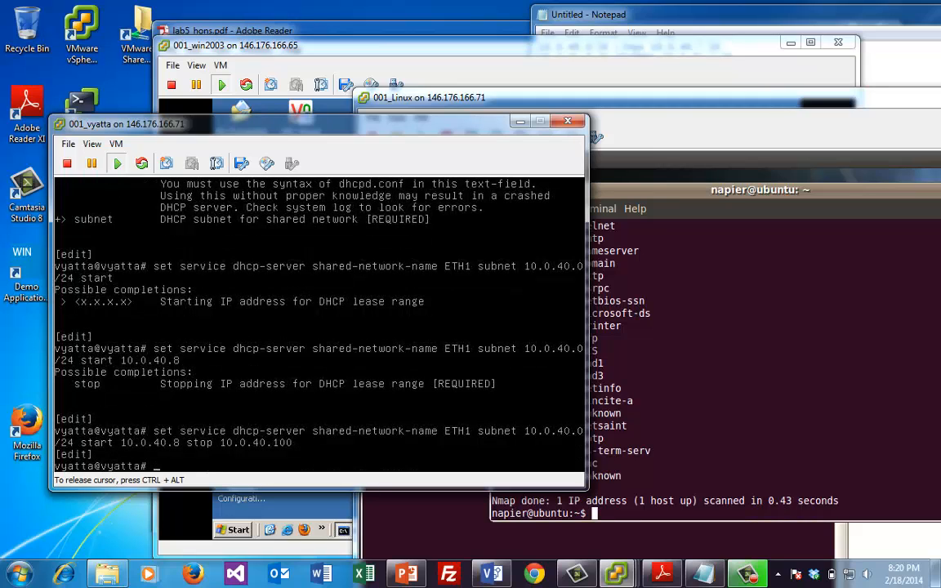
Set default-router 10.0.40.254 on DHCP subnet 10.0.40.0/24 of shared network ETH1, then commit
{"action": "type", "text": "set"}
{"action": "key", "text": "Up"}
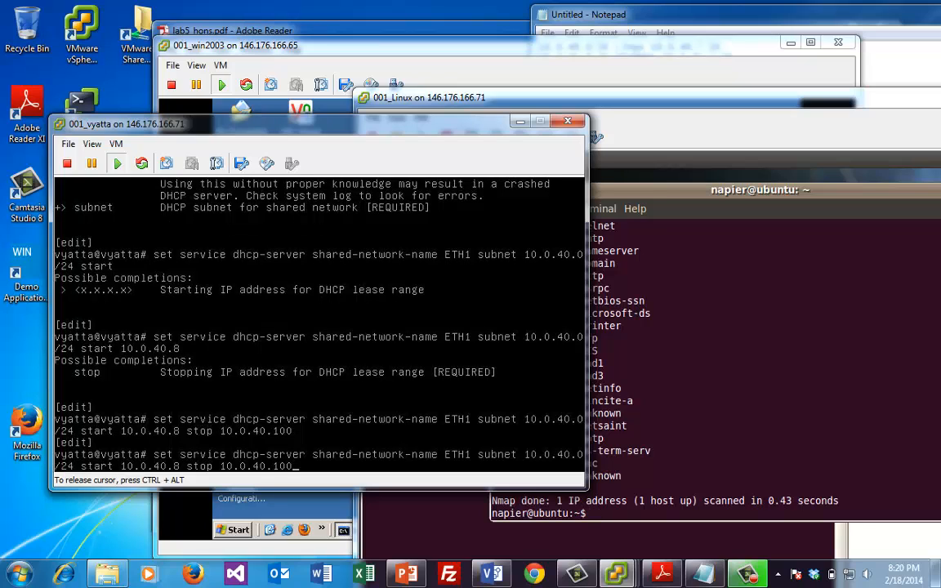
{"action": "key", "text": "BackSpace"}
{"action": "key", "text": "BackSpace"}
{"action": "key", "text": "BackSpace"}
{"action": "key", "text": "BackSpace"}
{"action": "key", "text": "BackSpace"}
{"action": "key", "text": "BackSpace"}
{"action": "key", "text": "BackSpace"}
{"action": "key", "text": "BackSpace"}
{"action": "key", "text": "BackSpace"}
{"action": "key", "text": "BackSpace"}
{"action": "key", "text": "BackSpace"}
{"action": "key", "text": "BackSpace"}
{"action": "key", "text": "BackSpace"}
{"action": "key", "text": "BackSpace"}
{"action": "key", "text": "BackSpace"}
{"action": "key", "text": "BackSpace"}
{"action": "key", "text": "BackSpace"}
{"action": "key", "text": "BackSpace"}
{"action": "key", "text": "BackSpace"}
{"action": "key", "text": "BackSpace"}
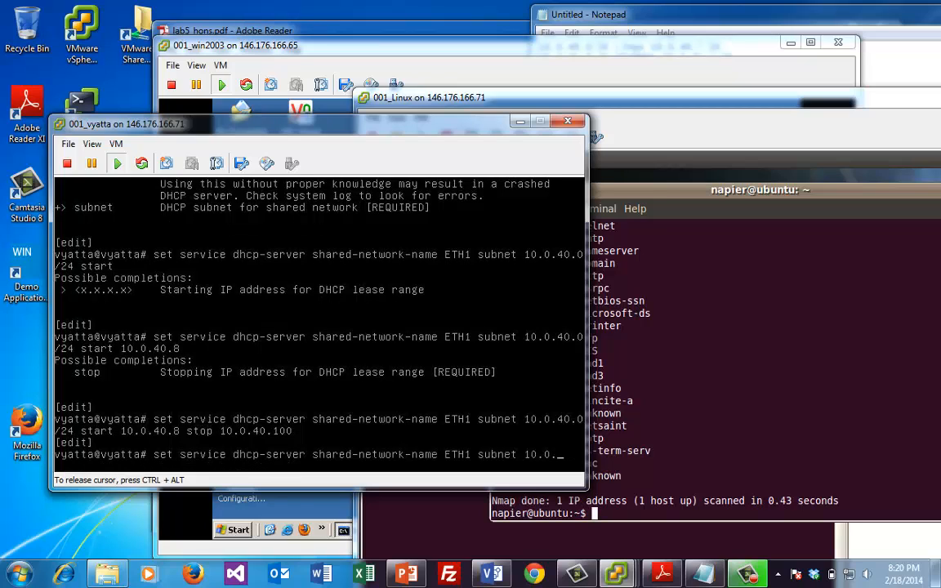
{"action": "key", "text": "BackSpace"}
{"action": "key", "text": "BackSpace"}
{"action": "key", "text": "BackSpace"}
{"action": "key", "text": "BackSpace"}
{"action": "key", "text": "BackSpace"}
{"action": "key", "text": "BackSpace"}
{"action": "key", "text": "BackSpace"}
{"action": "key", "text": "BackSpace"}
{"action": "key", "text": "BackSpace"}
{"action": "key", "text": "BackSpace"}
{"action": "key", "text": "BackSpace"}
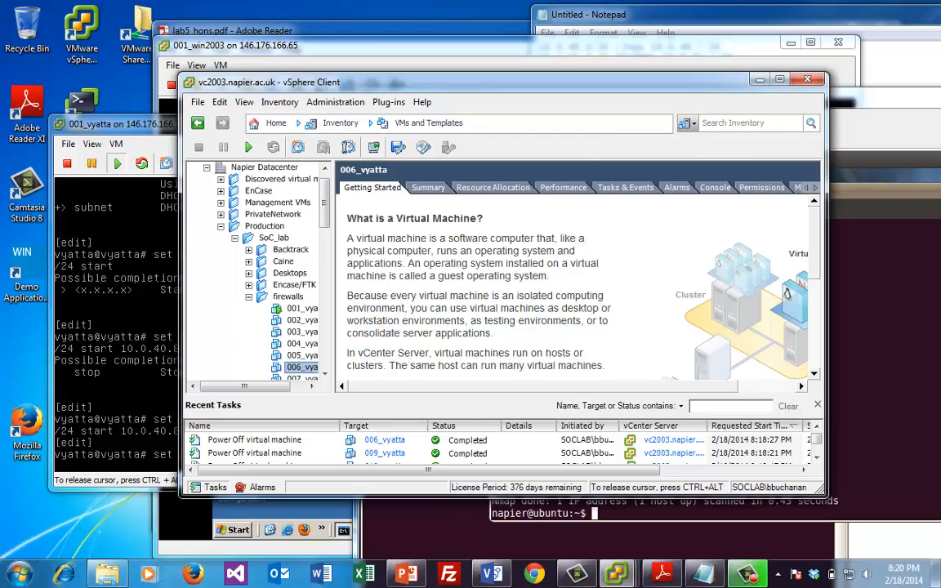
{"action": "left_click", "coordinate": [137, 328]}
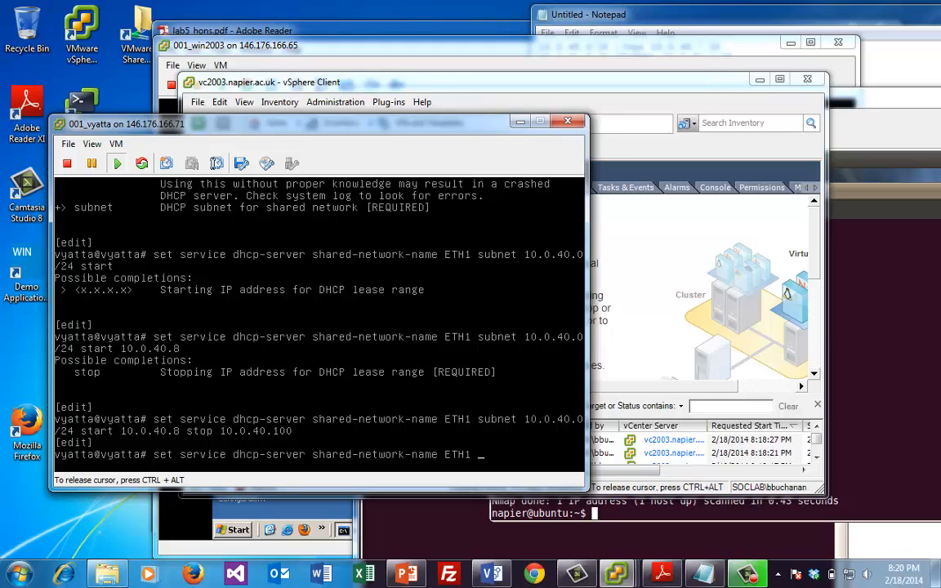
{"action": "type", "text": "s"}
{"action": "key", "text": "BackSpace"}
{"action": "key", "text": "BackSpace"}
{"action": "key", "text": "BackSpace"}
{"action": "type", "text": "subnet 10.0.40.0/24 d"}
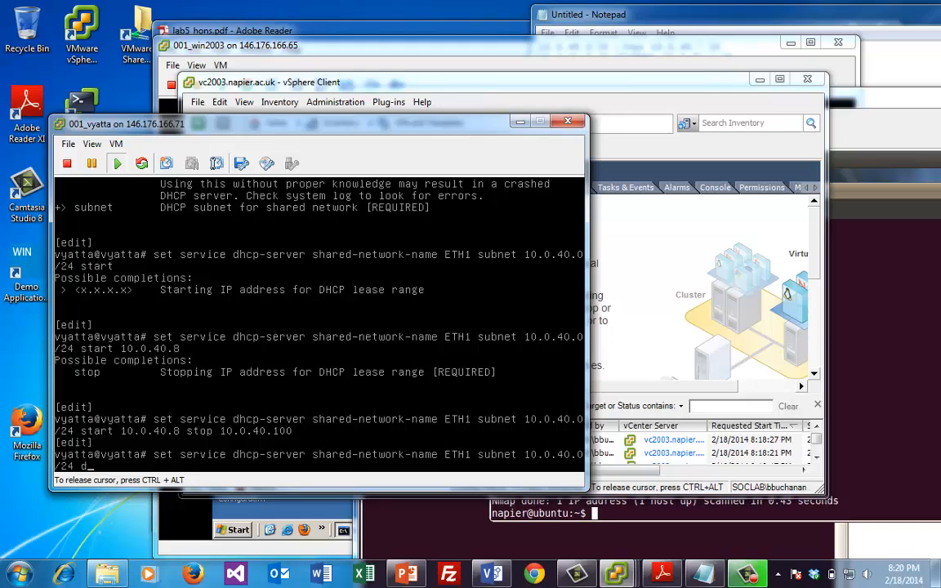
{"action": "type", "text": "e"}
{"action": "key", "text": "Tab"}
{"action": "type", "text": "10.0."}
{"action": "type", "text": "40.254"}
{"action": "key", "text": "Return"}
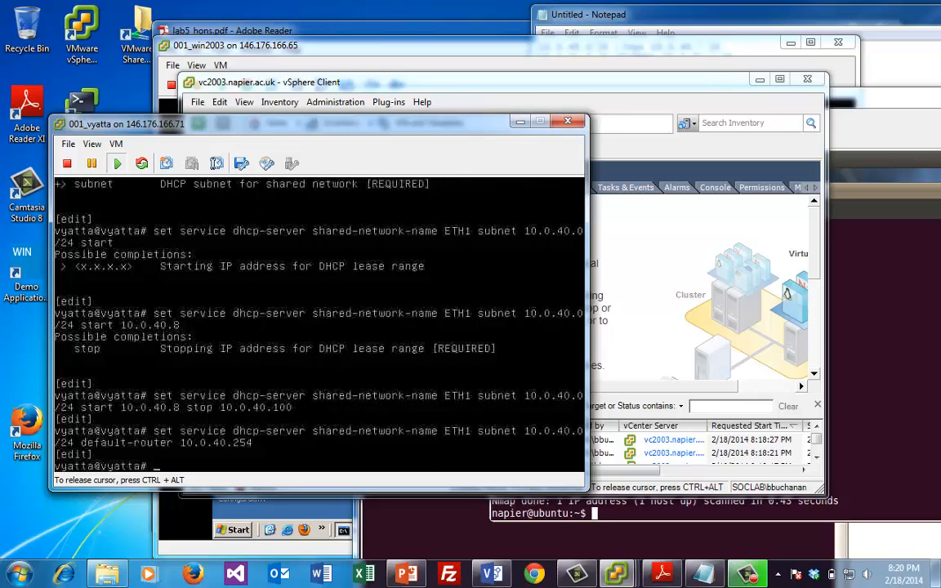
{"action": "type", "text": "commit"}
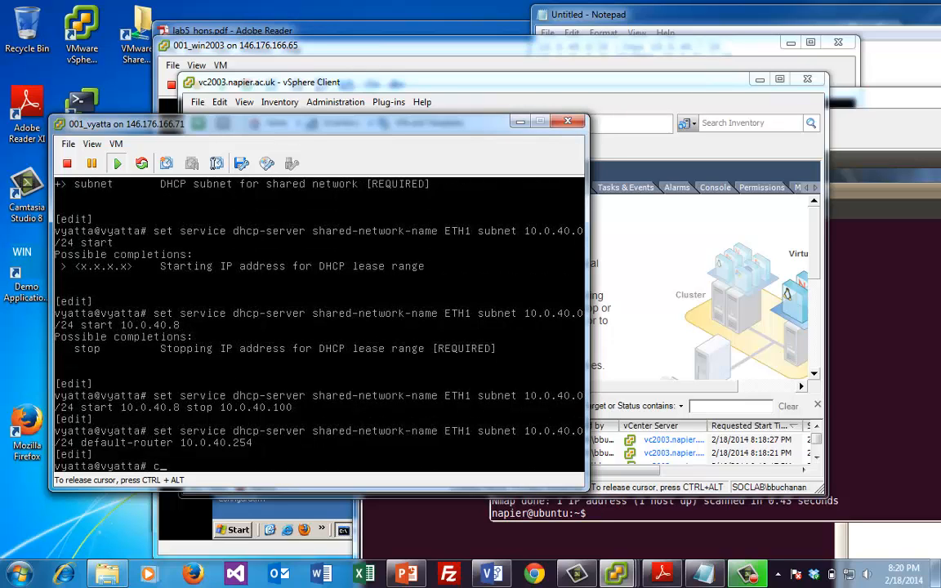
{"action": "key", "text": "Return"}
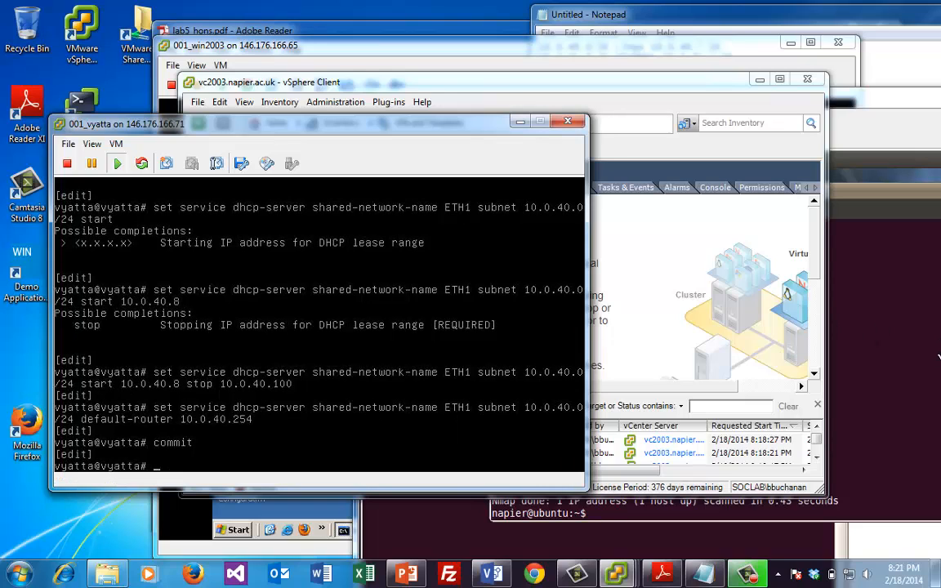
Release the Linux VM's current DHCP lease with sudo dhclient -r
{"action": "left_click", "coordinate": [867, 348]}
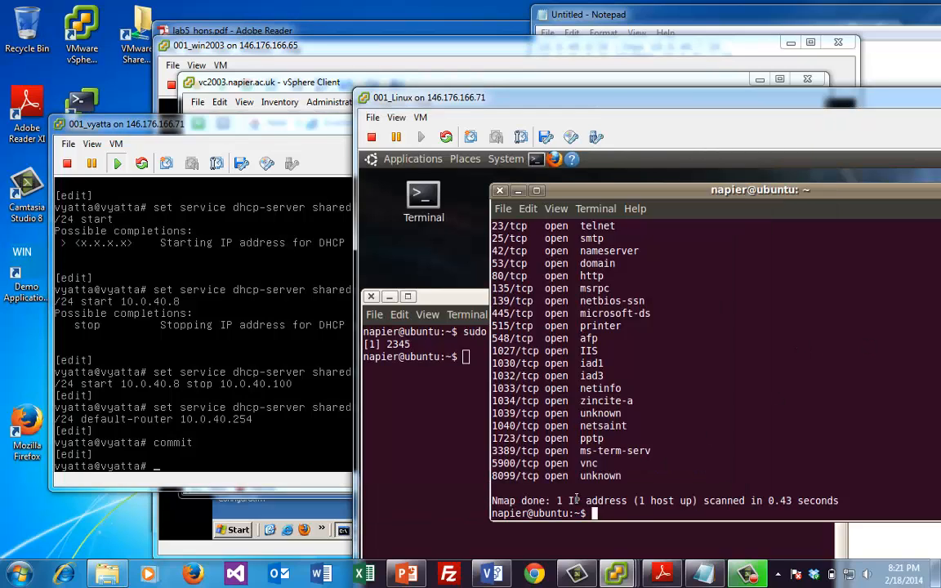
{"action": "type", "text": "dhclient -r"}
{"action": "key", "text": "Return"}
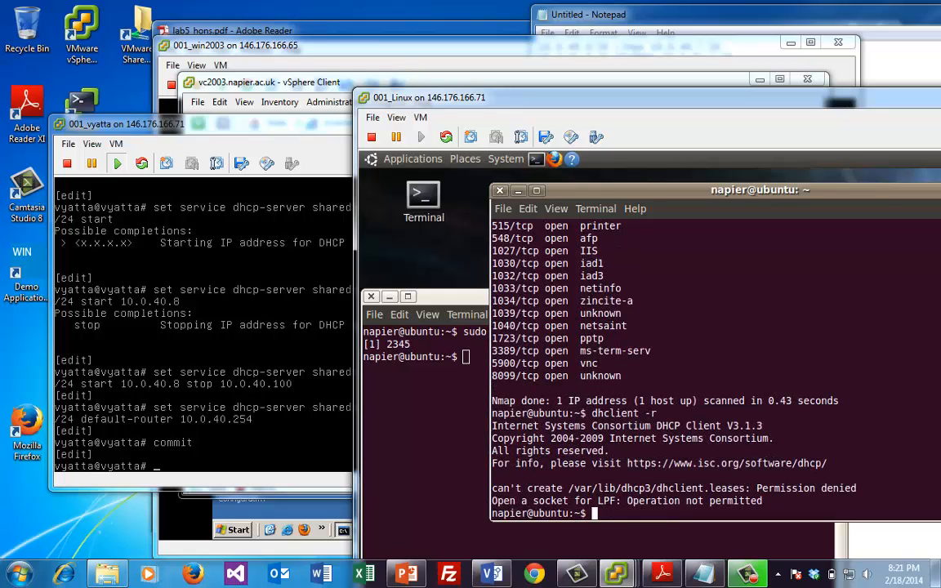
{"action": "key", "text": "Up"}
{"action": "key", "text": "Left"}
{"action": "key", "text": "Left"}
{"action": "key", "text": "Left"}
{"action": "key", "text": "Left"}
{"action": "key", "text": "Left"}
{"action": "key", "text": "Left"}
{"action": "key", "text": "Left"}
{"action": "key", "text": "Left"}
{"action": "key", "text": "Left"}
{"action": "key", "text": "Left"}
{"action": "key", "text": "Left"}
{"action": "type", "text": "sudo"}
{"action": "key", "text": "Return"}
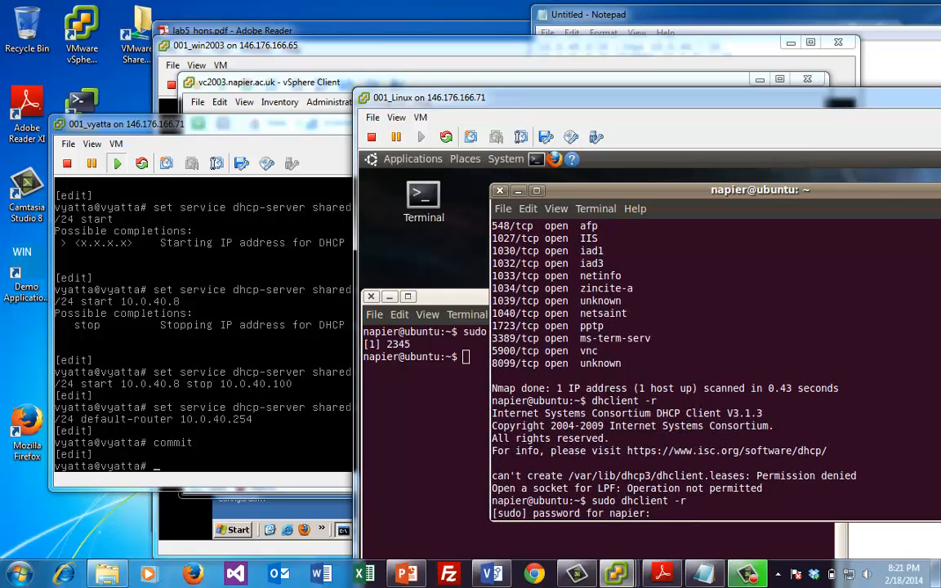
{"action": "key", "text": "Return"}
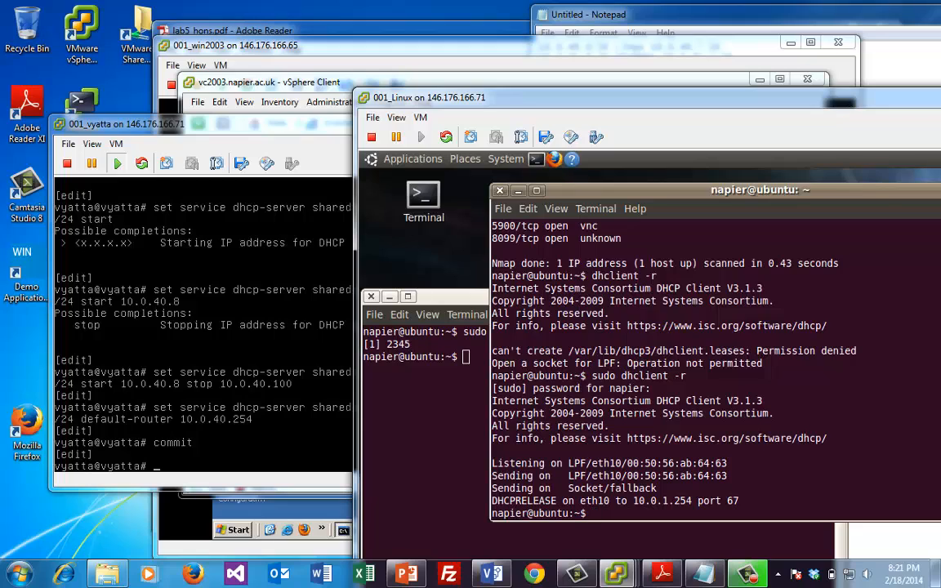
Request a new DHCP lease with sudo dhclient, obtaining 10.0.40.8 from 10.0.40.254
{"action": "type", "text": "d"}
{"action": "type", "text": "sudo dhc"}
{"action": "type", "text": "lieeeent"}
{"action": "key", "text": "BackSpace"}
{"action": "key", "text": "BackSpace"}
{"action": "key", "text": "BackSpace"}
{"action": "key", "text": "BackSpace"}
{"action": "key", "text": "BackSpace"}
{"action": "type", "text": "ent"}
{"action": "key", "text": "Return"}
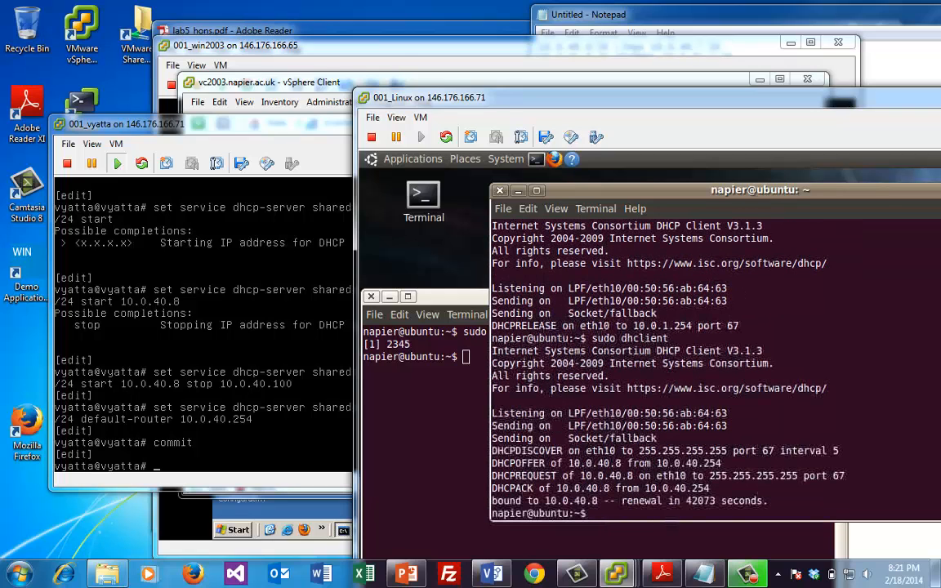
Check the VM's interfaces with ifconfig and its routing table, showing default gateway 10.0.40.254
{"action": "type", "text": "infconfig"}
{"action": "key", "text": "Return"}
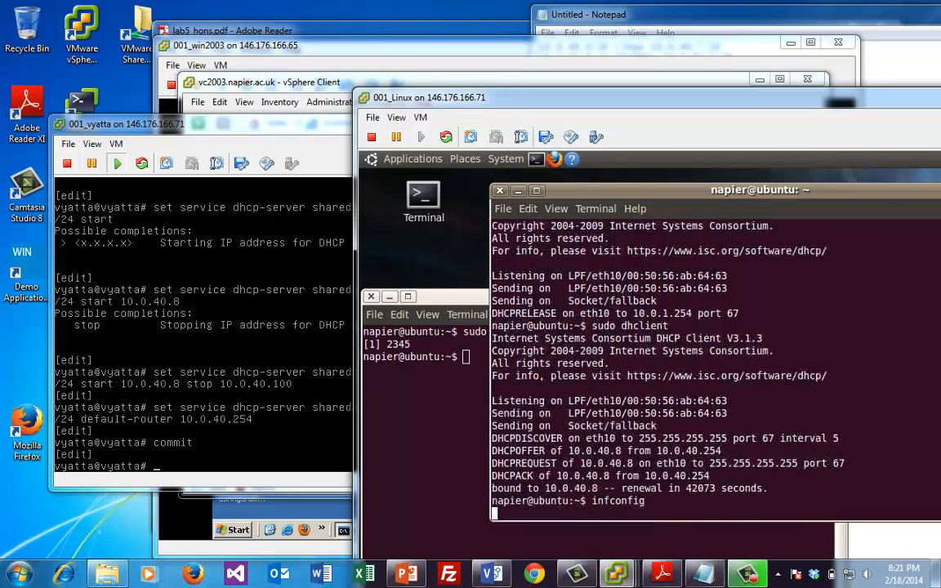
{"action": "type", "text": "ifconfig"}
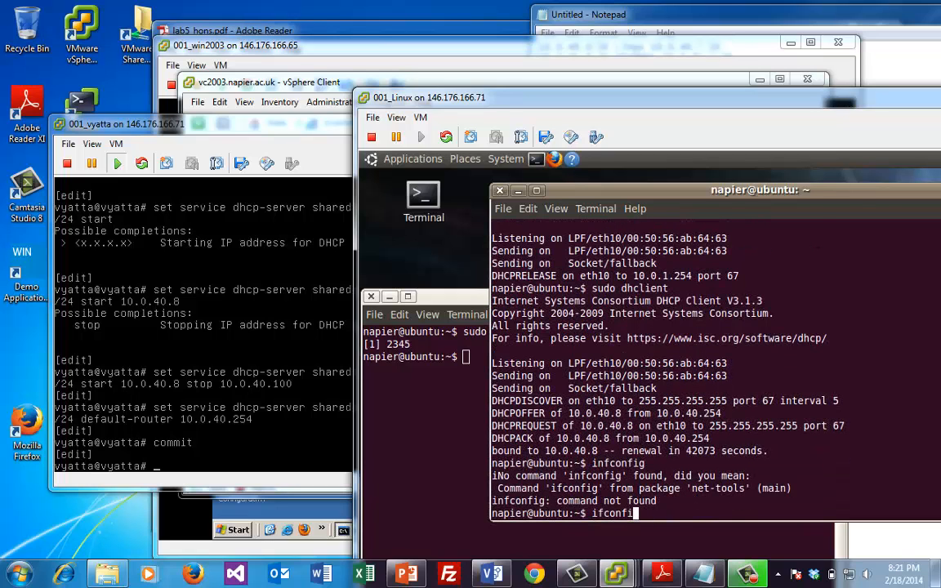
{"action": "key", "text": "Return"}
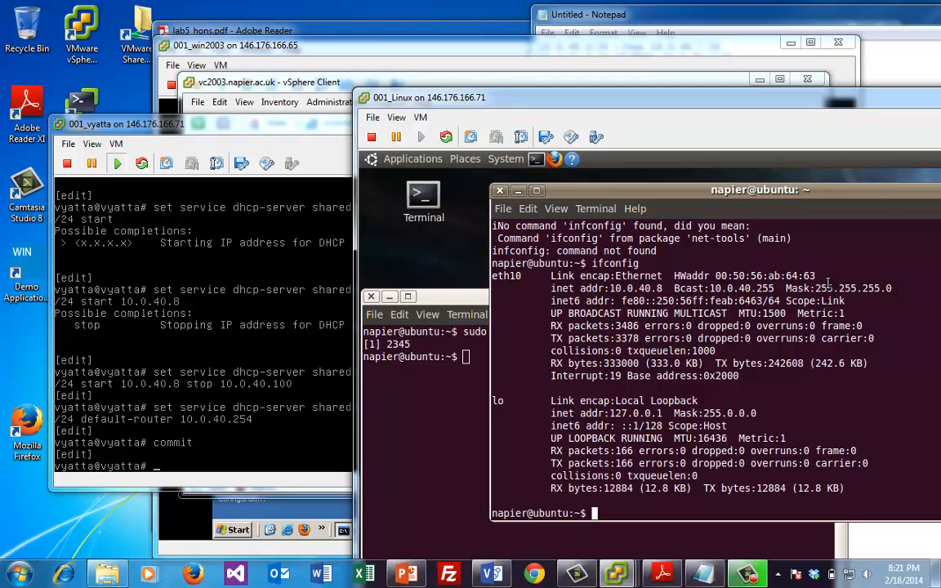
{"action": "type", "text": "route"}
{"action": "key", "text": "Return"}
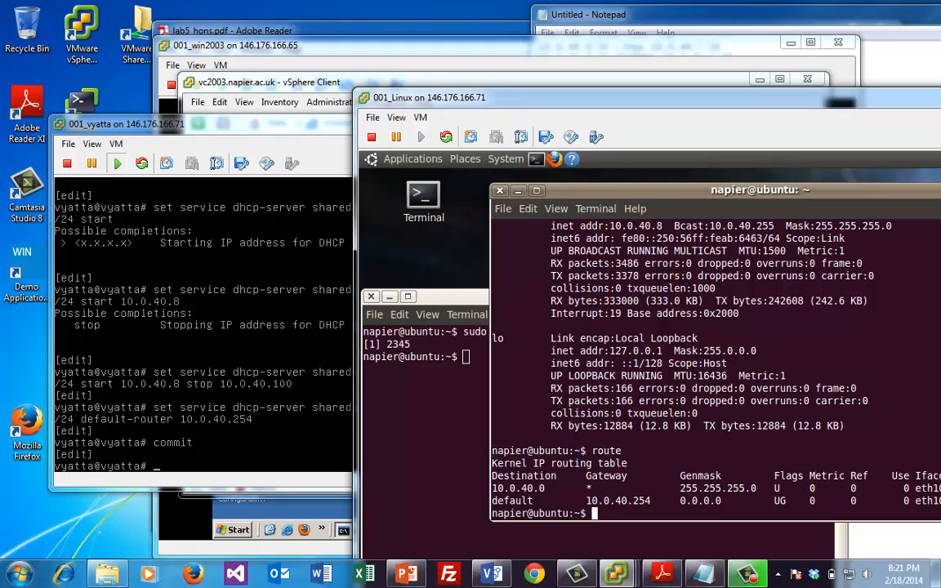
Ping 10.0.41.7 and stop after two replies, confirming 0% packet loss
{"action": "type", "text": "ping 10.0.41.7"}
{"action": "key", "text": "Return"}
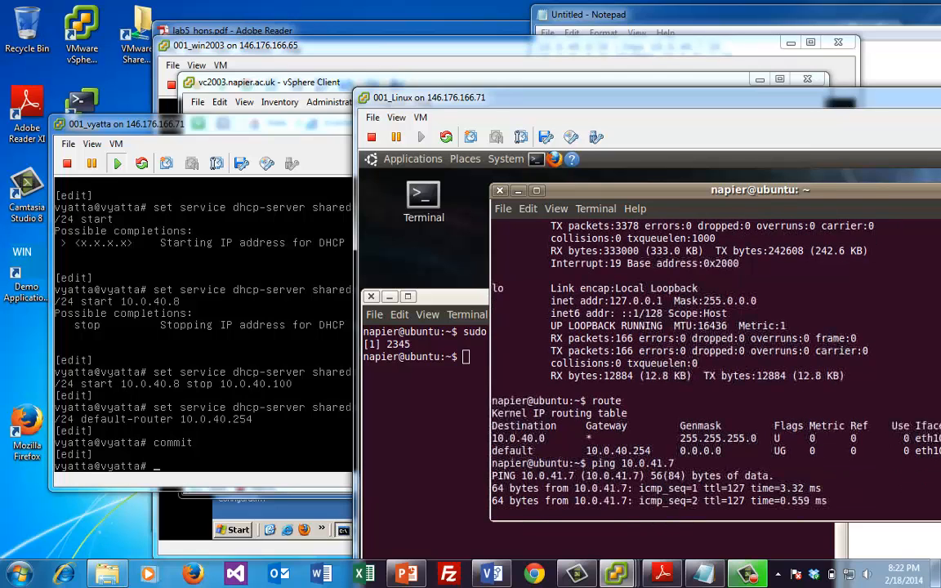
{"action": "key", "text": "ctrl+c"}
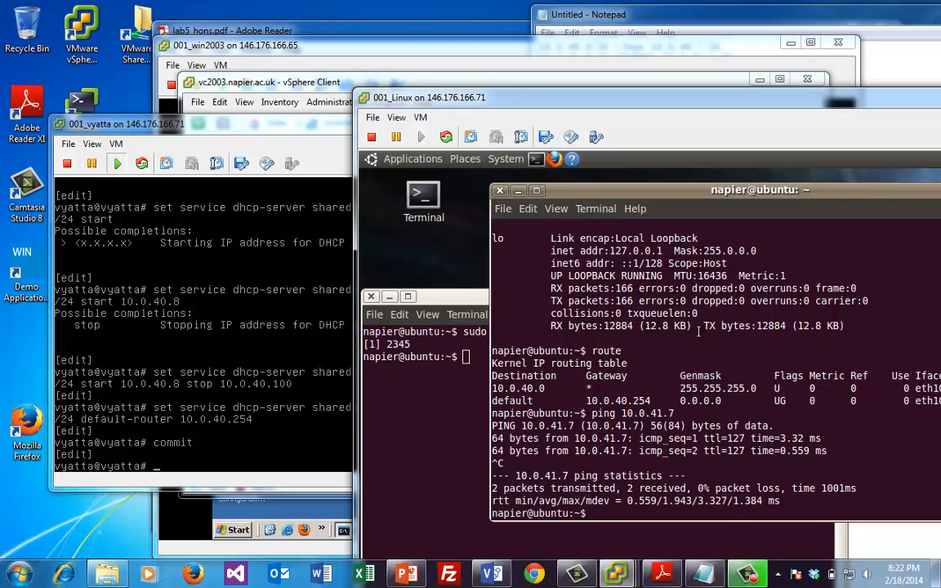
Rerun the Wireshark launch command from history and rearrange the terminal and VM console windows
{"action": "left_click", "coordinate": [463, 359]}
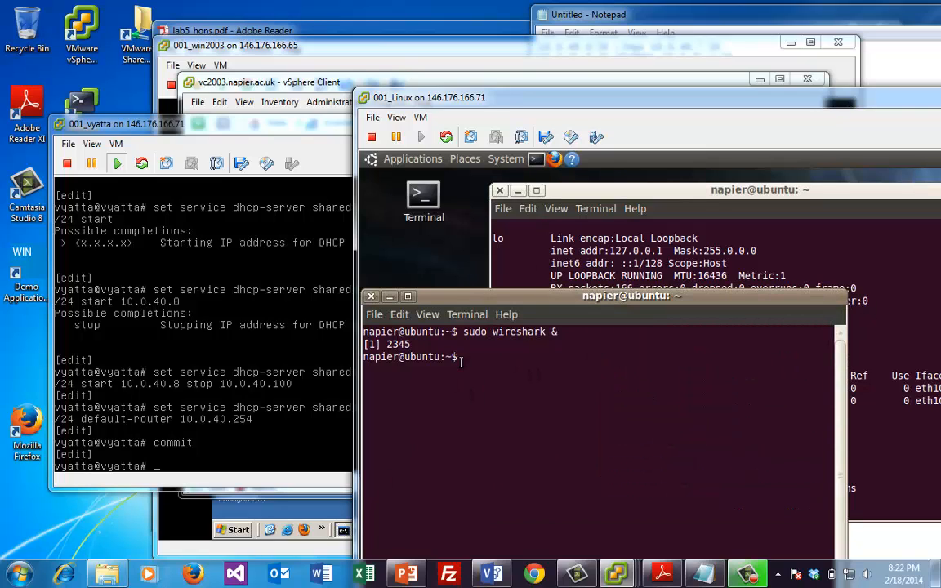
{"action": "key", "text": "Up"}
{"action": "key", "text": "Return"}
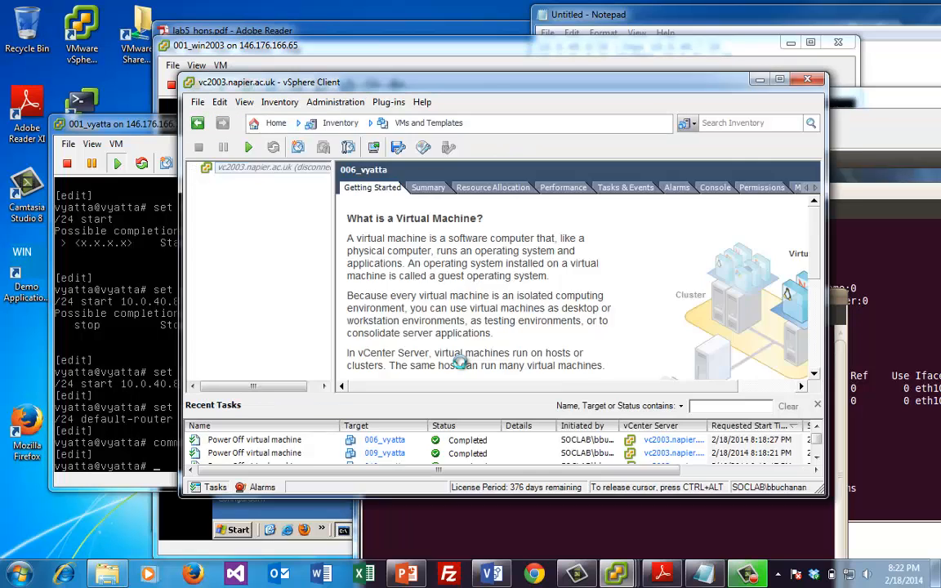
{"action": "left_click", "coordinate": [761, 80]}
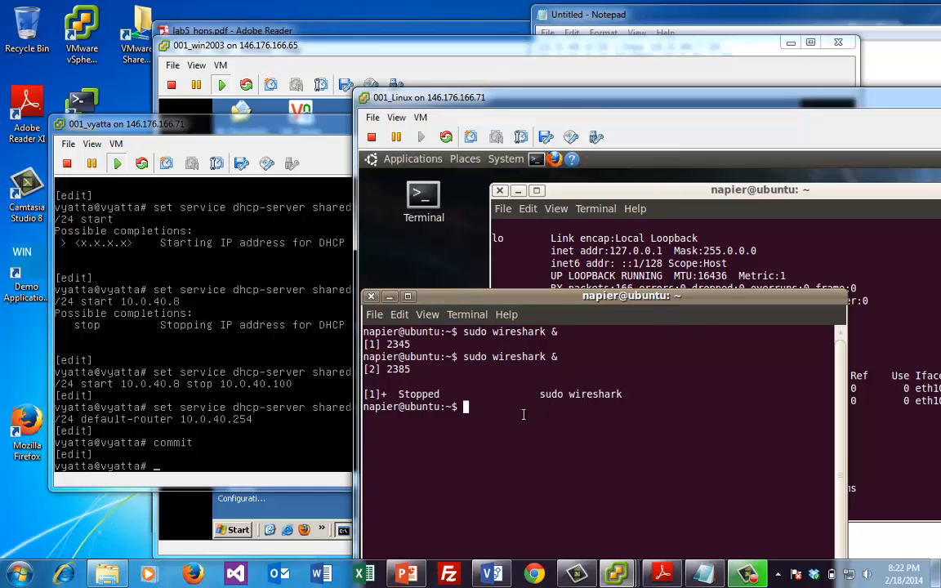
{"action": "key", "text": "Up"}
{"action": "key", "text": "Return"}
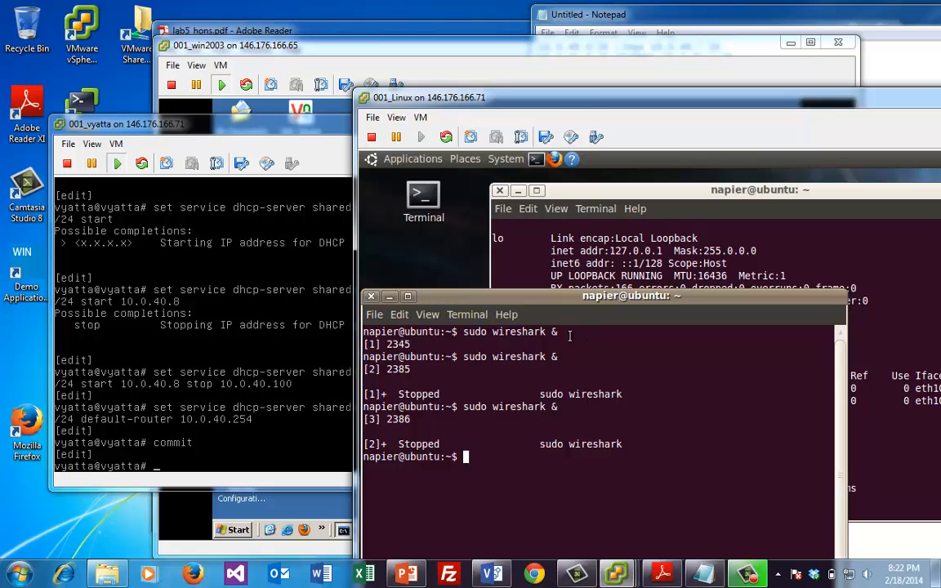
{"action": "left_click_drag", "start_coordinate": [574, 300], "coordinate": [719, 231]}
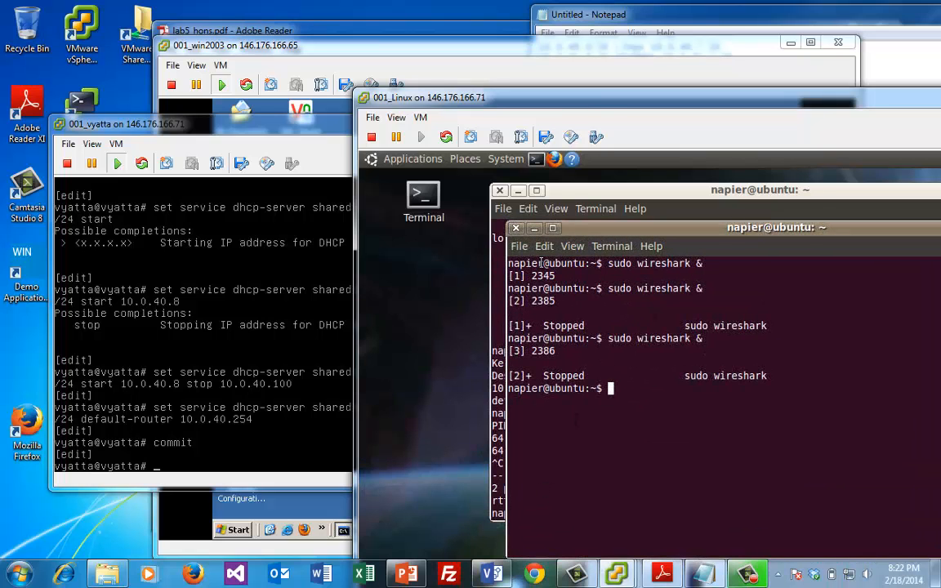
{"action": "left_click_drag", "start_coordinate": [537, 99], "coordinate": [279, 58]}
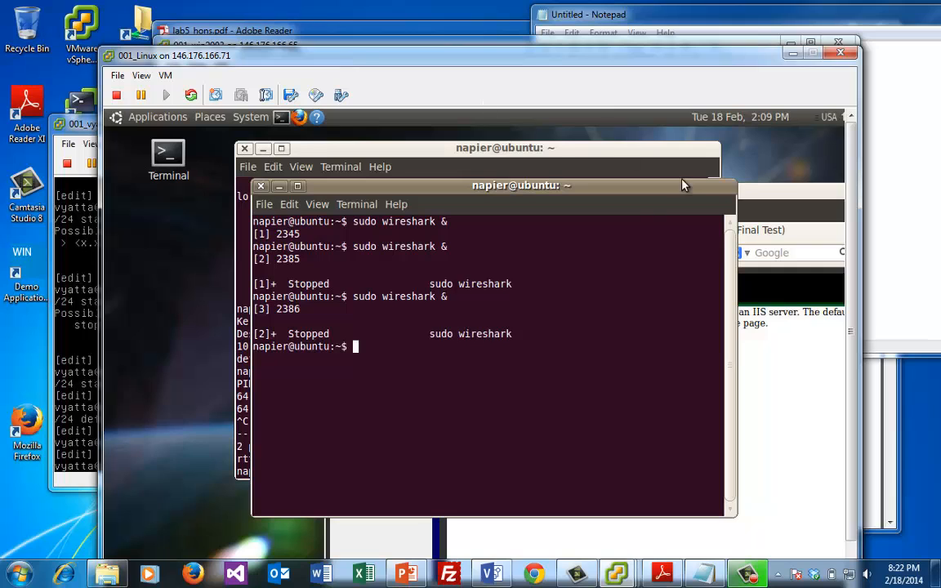
{"action": "left_click_drag", "start_coordinate": [851, 330], "coordinate": [816, 279]}
Run Wireshark as root in the foreground, dismiss the root warning, and capture on eth10
{"action": "key", "text": "Up"}
{"action": "key", "text": "BackSpace"}
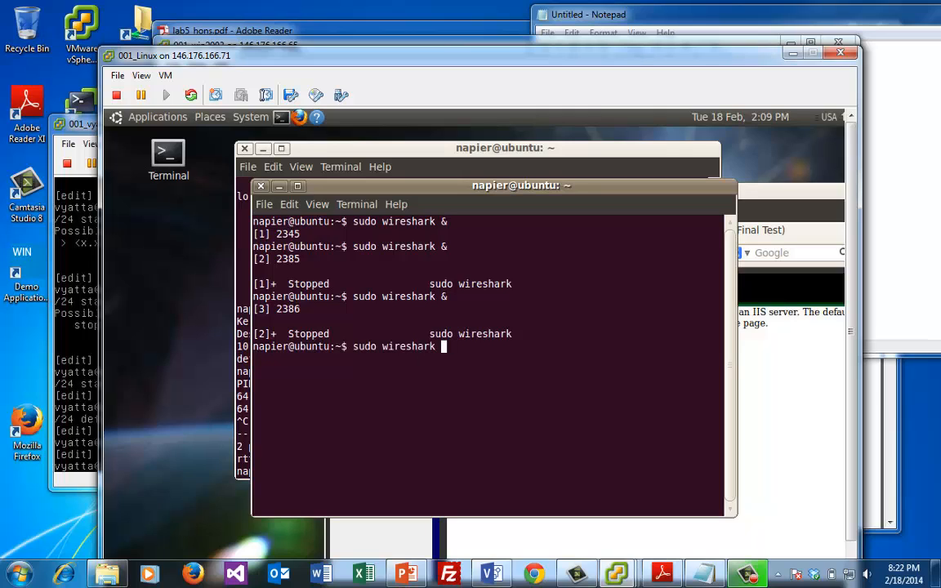
{"action": "key", "text": "Return"}
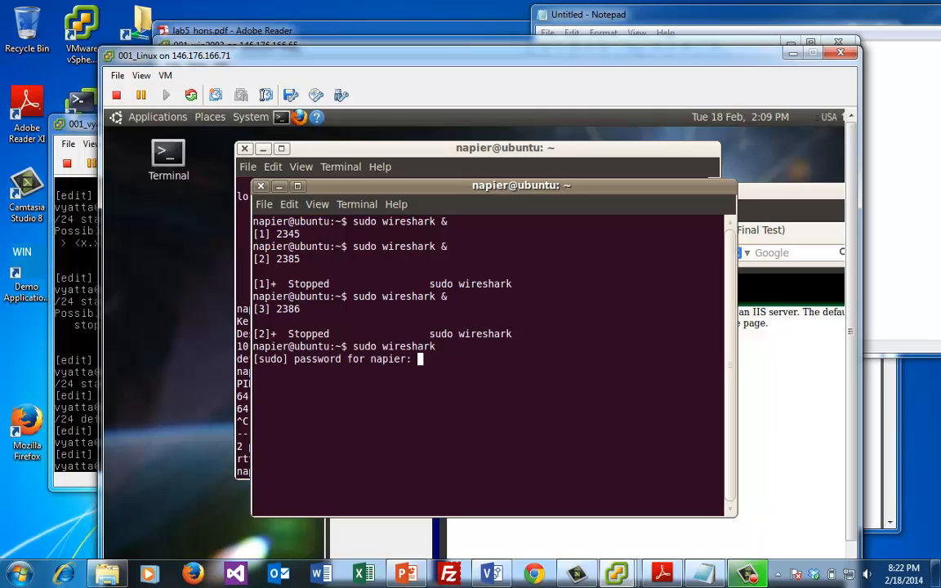
{"action": "key", "text": "Return"}
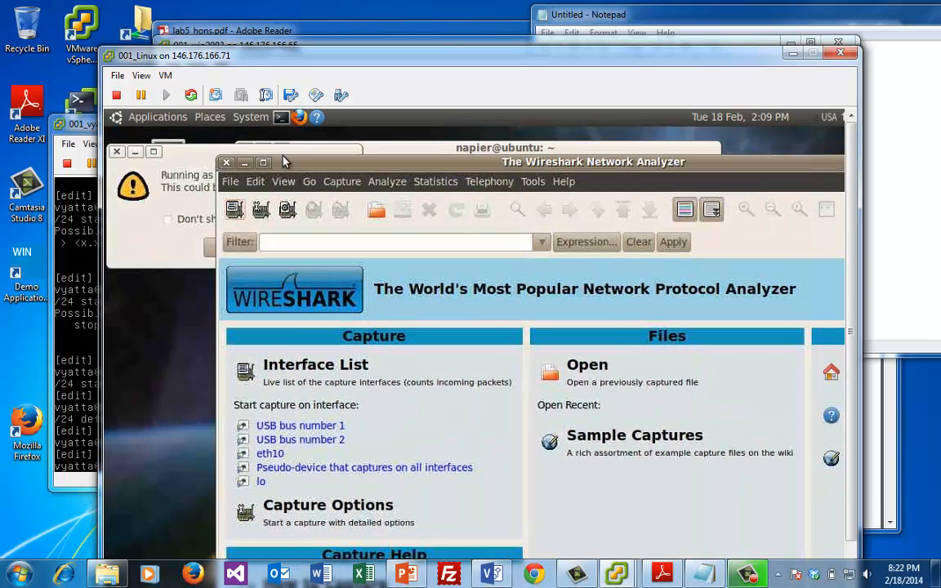
{"action": "left_click", "coordinate": [196, 222]}
{"action": "left_click", "coordinate": [235, 245]}
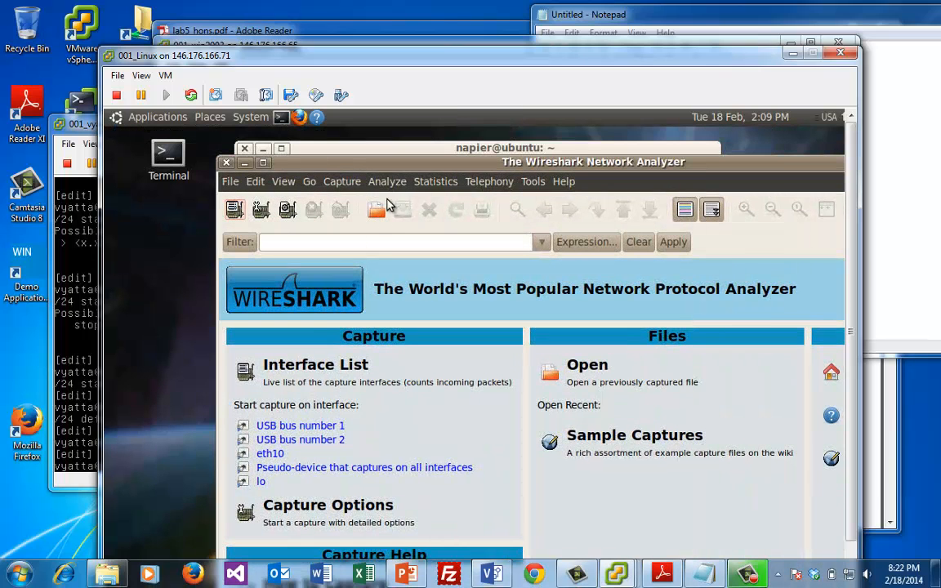
{"action": "left_click", "coordinate": [270, 453]}
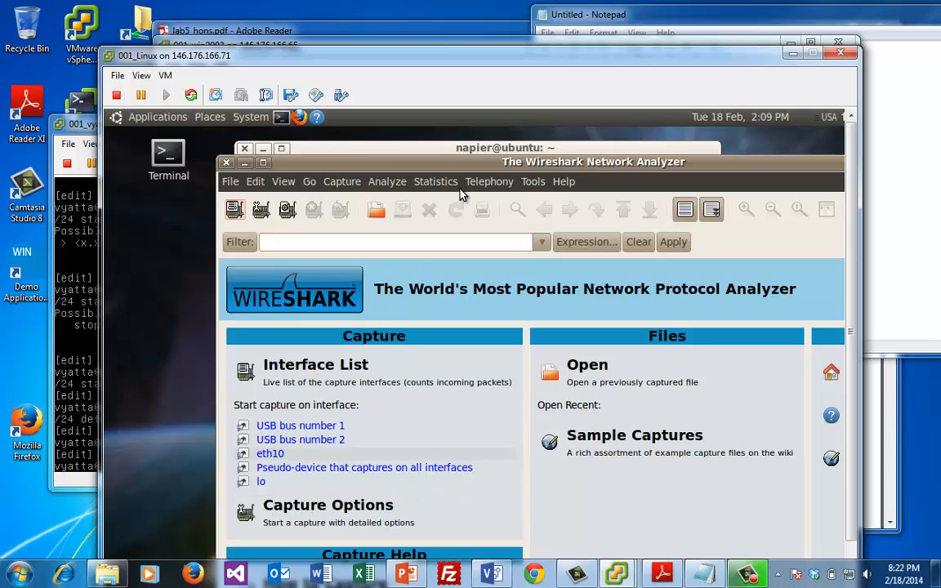
{"action": "left_click_drag", "start_coordinate": [440, 166], "coordinate": [607, 227]}
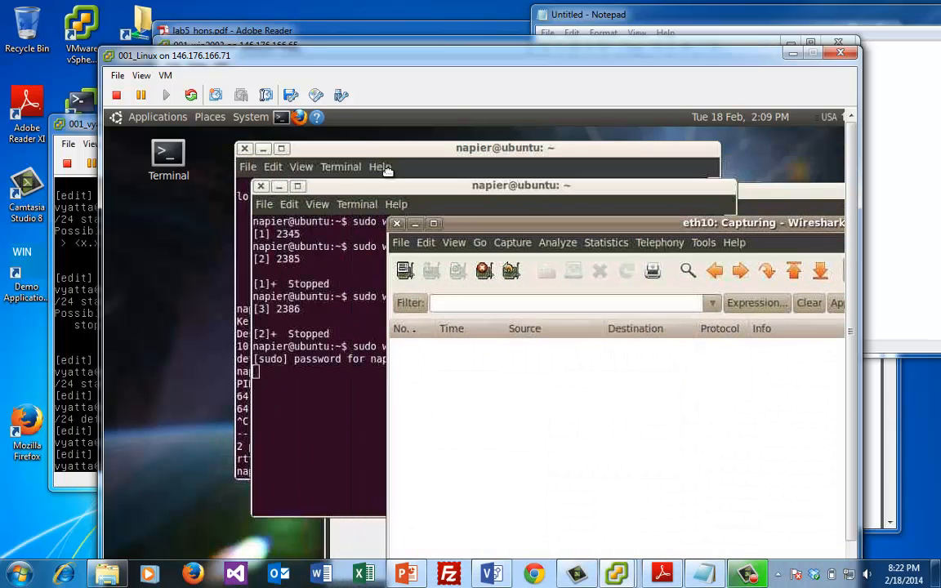
Release the VM's DHCP lease with sudo dhclient -r from the ping terminal
{"action": "double_click", "coordinate": [342, 269]}
{"action": "left_click", "coordinate": [357, 205]}
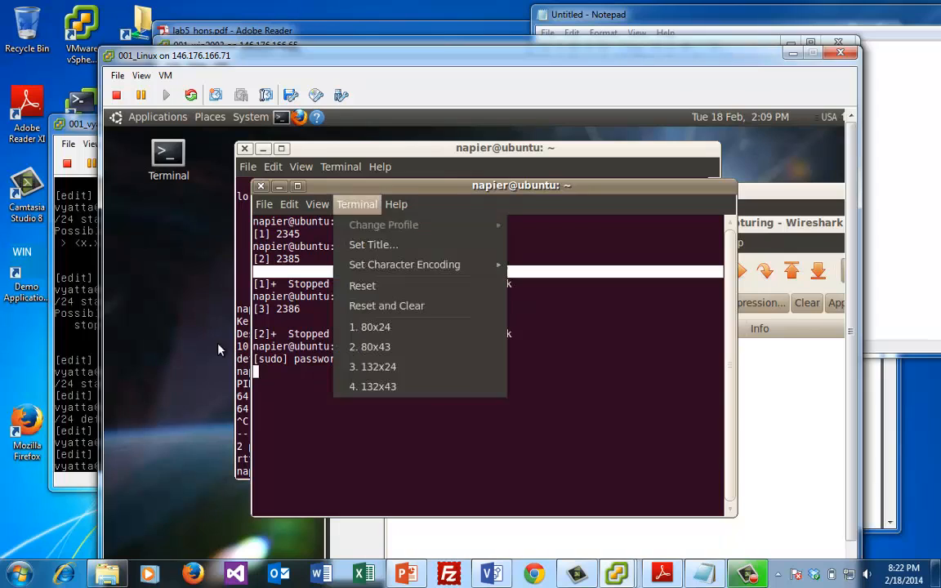
{"action": "left_click", "coordinate": [397, 148]}
{"action": "left_click_drag", "start_coordinate": [396, 148], "coordinate": [386, 161]}
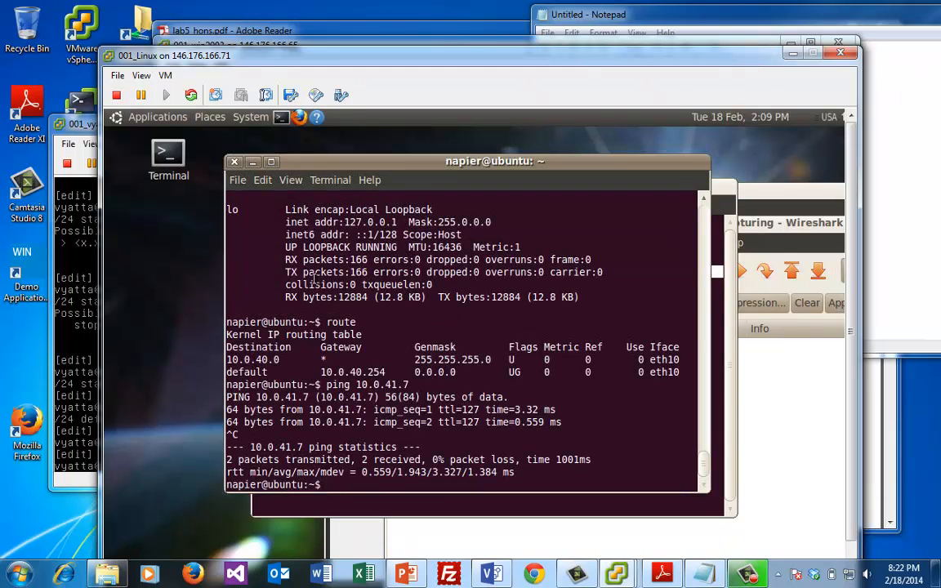
{"action": "left_click_drag", "start_coordinate": [318, 281], "coordinate": [328, 272]}
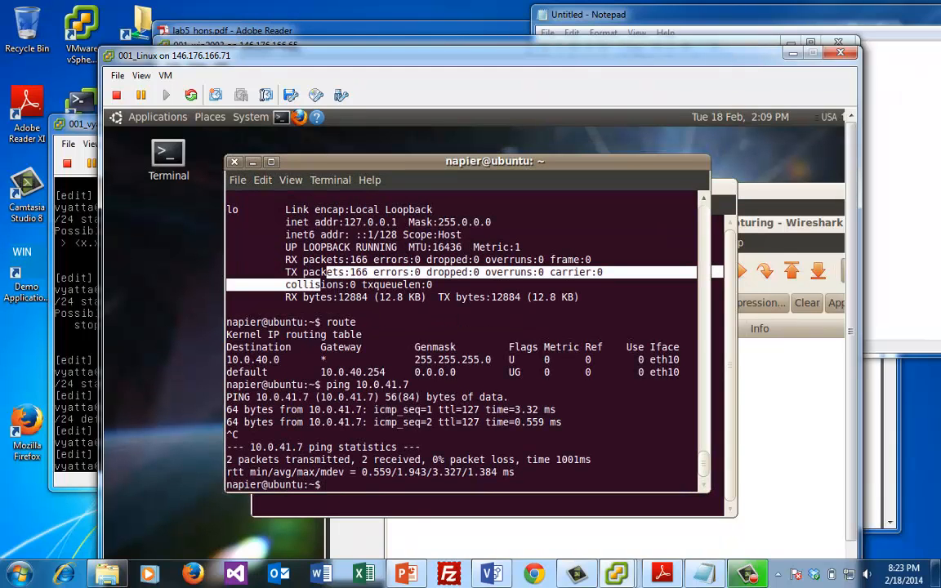
{"action": "key", "text": "Up"}
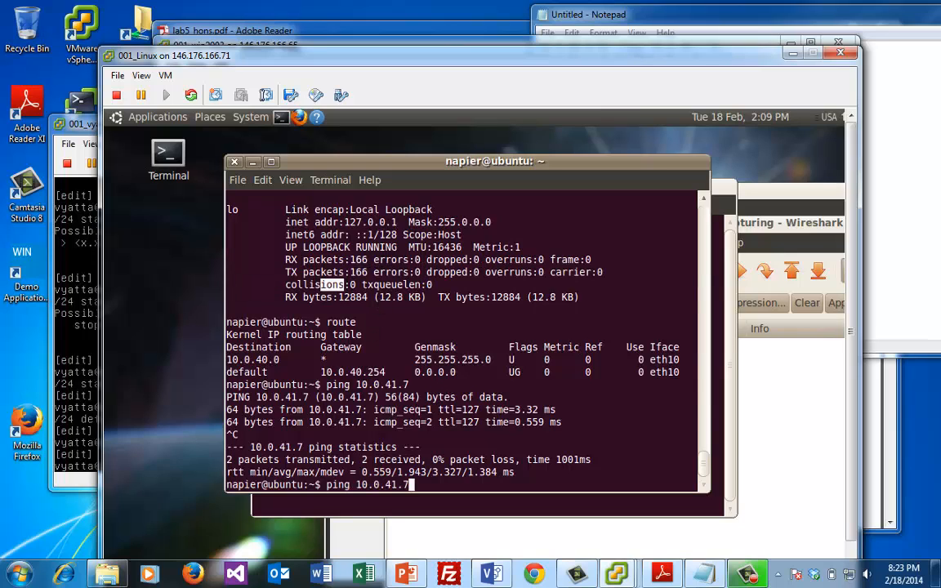
{"action": "key", "text": "Up"}
{"action": "key", "text": "Up"}
{"action": "key", "text": "Up"}
{"action": "type", "text": "-r"}
{"action": "key", "text": "Return"}
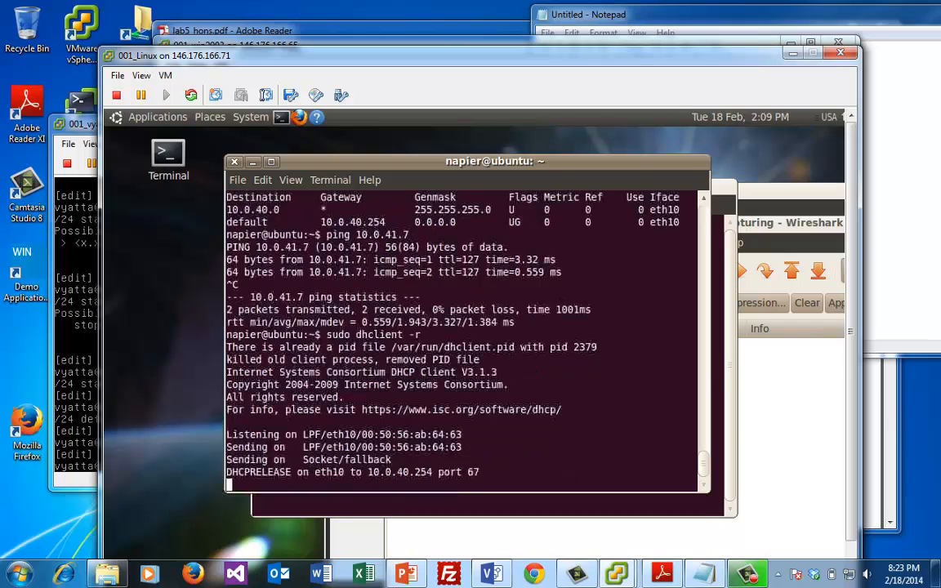
Request a fresh DHCP lease with sudo dhclient
{"action": "key", "text": "Up"}
{"action": "key", "text": "Up"}
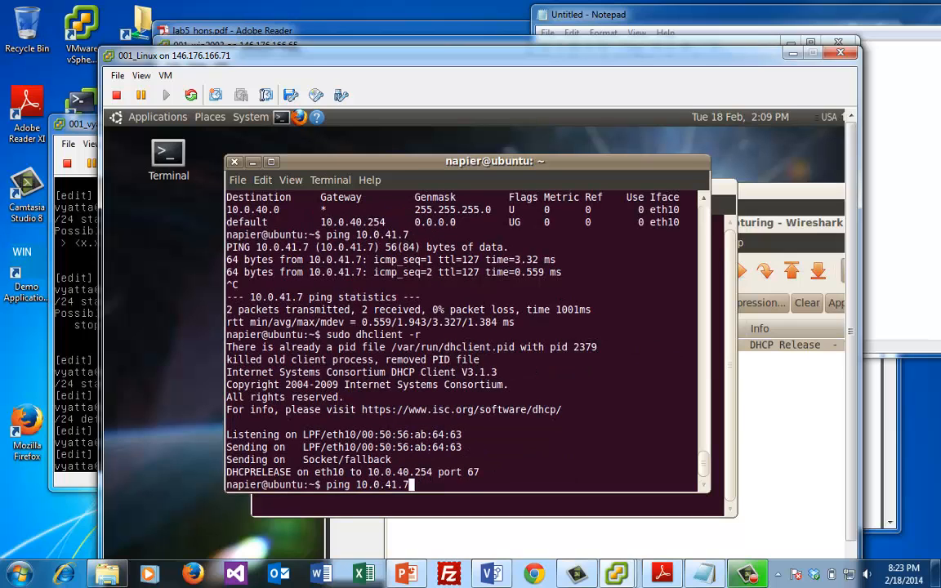
{"action": "key", "text": "Down"}
{"action": "key", "text": "BackSpace"}
{"action": "key", "text": "BackSpace"}
{"action": "key", "text": "BackSpace"}
{"action": "key", "text": "Return"}
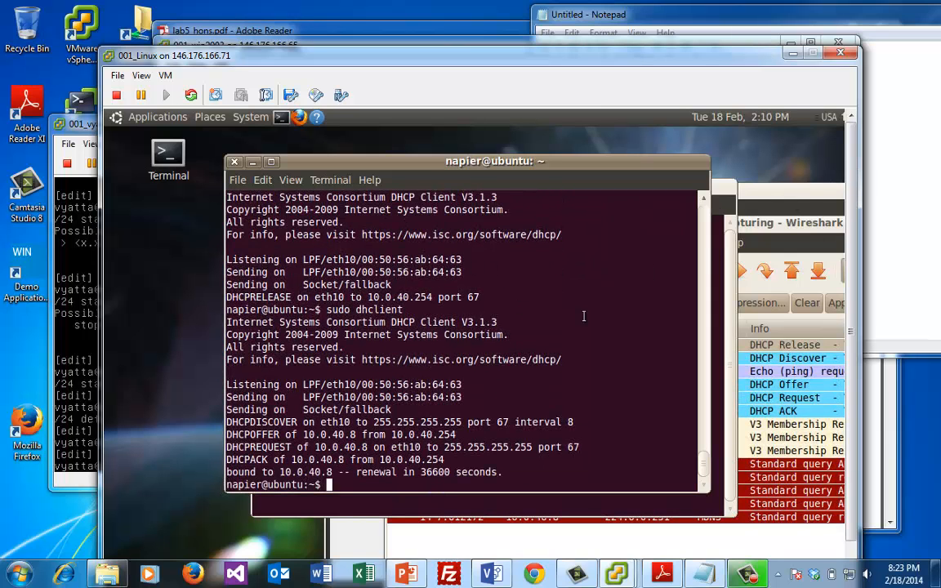
Move Firefox aside and bring the Wireshark capture window forward
{"action": "left_click", "coordinate": [788, 193]}
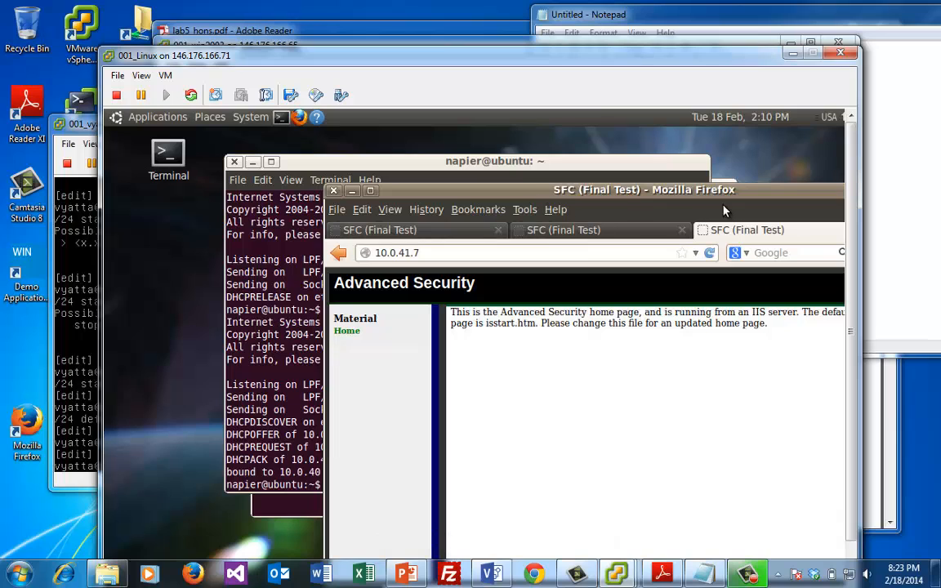
{"action": "left_click_drag", "start_coordinate": [650, 189], "coordinate": [491, 296]}
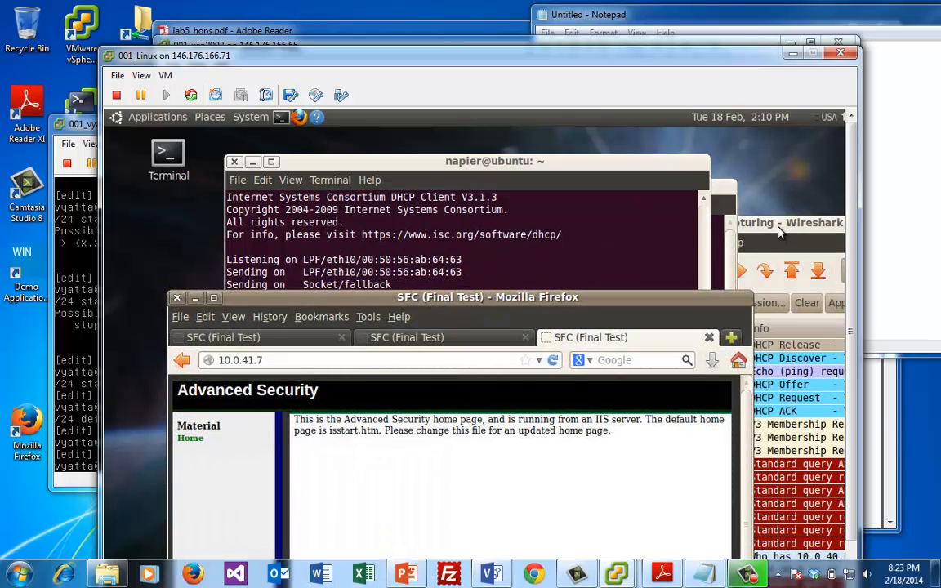
{"action": "left_click", "coordinate": [779, 229]}
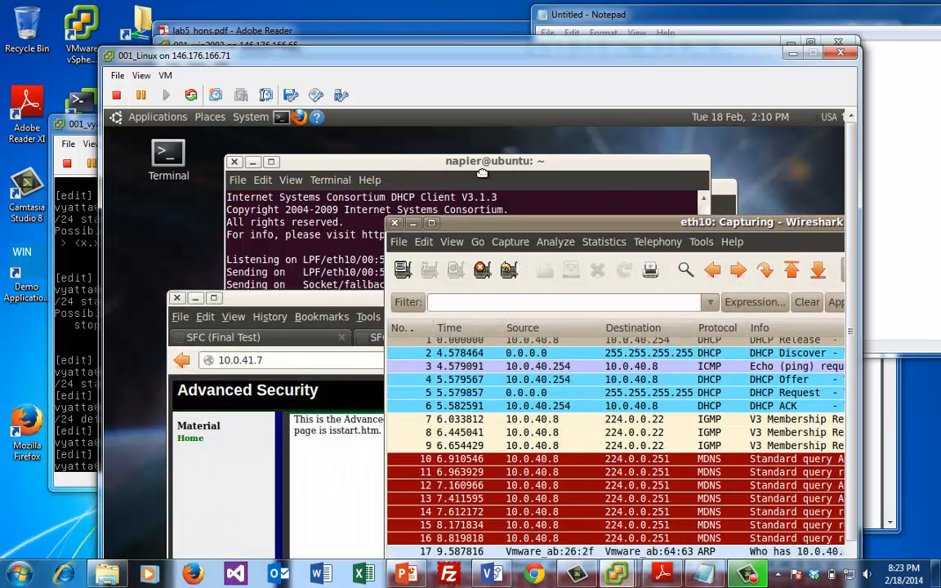
{"action": "left_click_drag", "start_coordinate": [482, 174], "coordinate": [411, 166]}
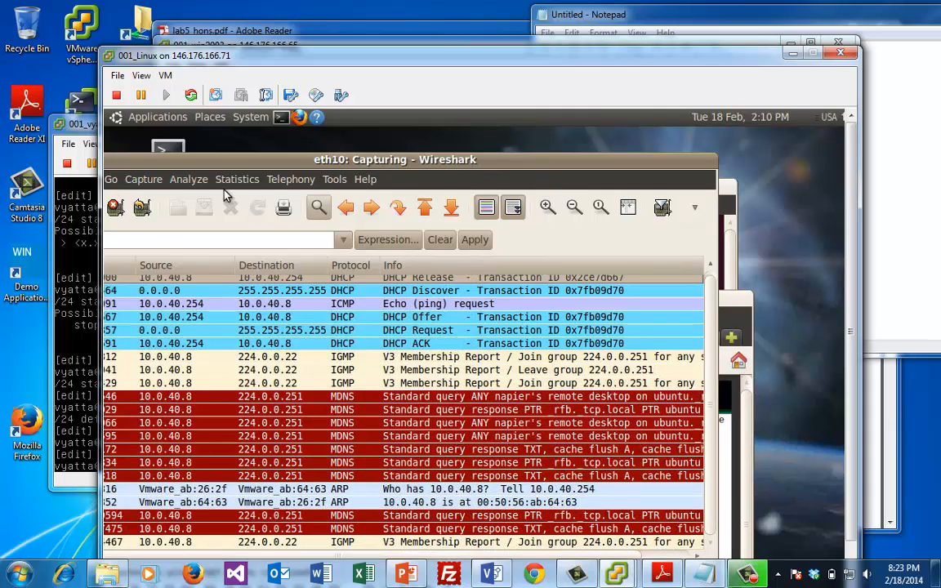
Stop the capture, widen the packet list, and select the DHCP Release packet with an enlarged details pane
{"action": "left_click", "coordinate": [116, 206]}
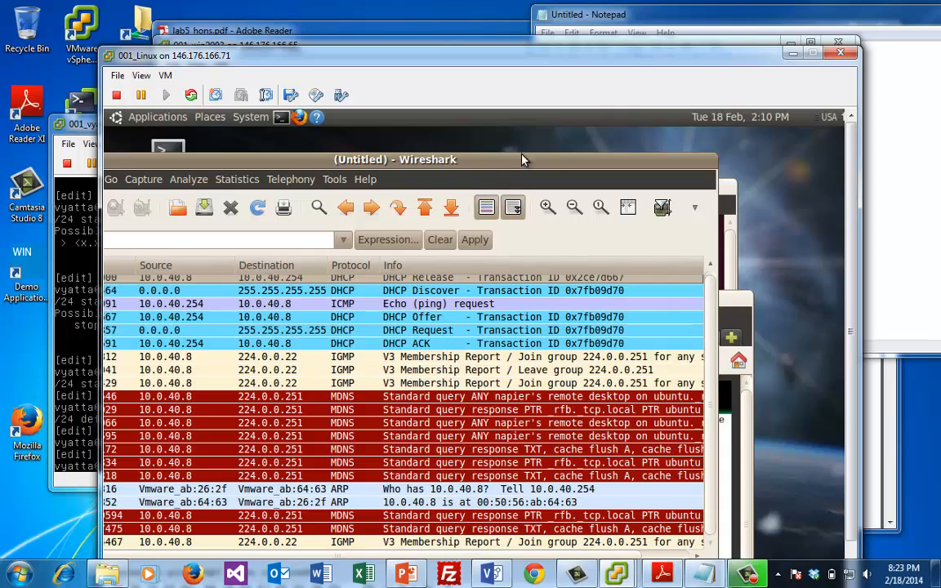
{"action": "left_click_drag", "start_coordinate": [523, 159], "coordinate": [613, 134]}
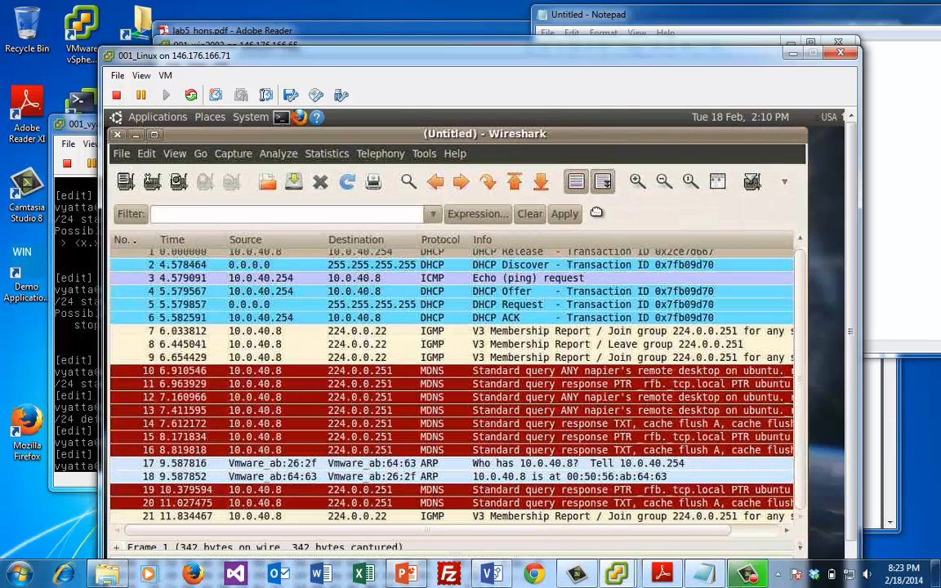
{"action": "left_click", "coordinate": [570, 266]}
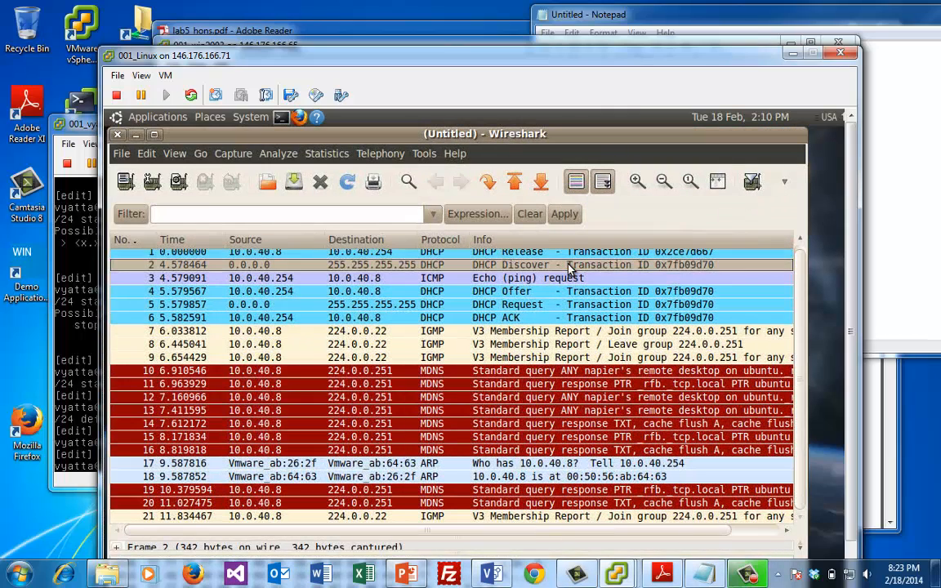
{"action": "key", "text": "Up"}
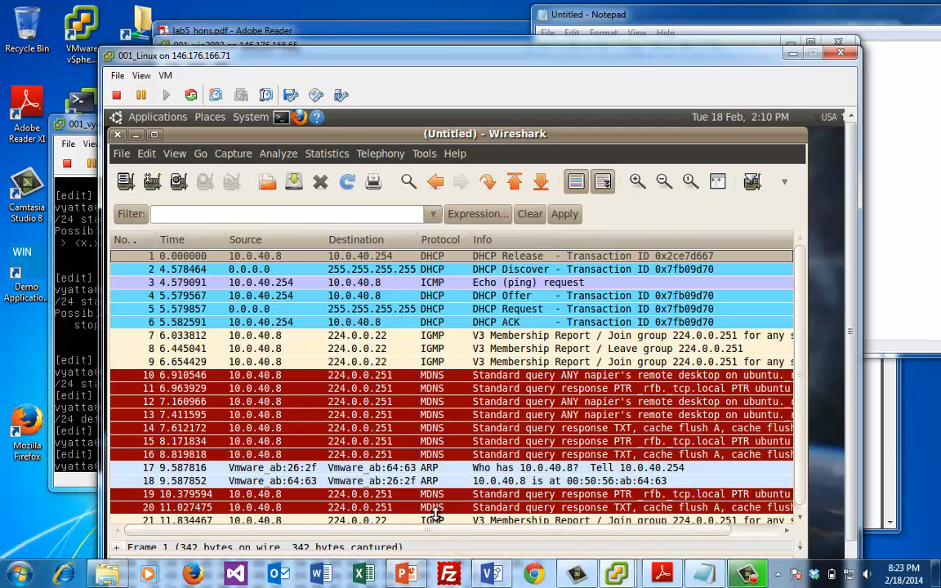
{"action": "left_click_drag", "start_coordinate": [433, 536], "coordinate": [447, 433]}
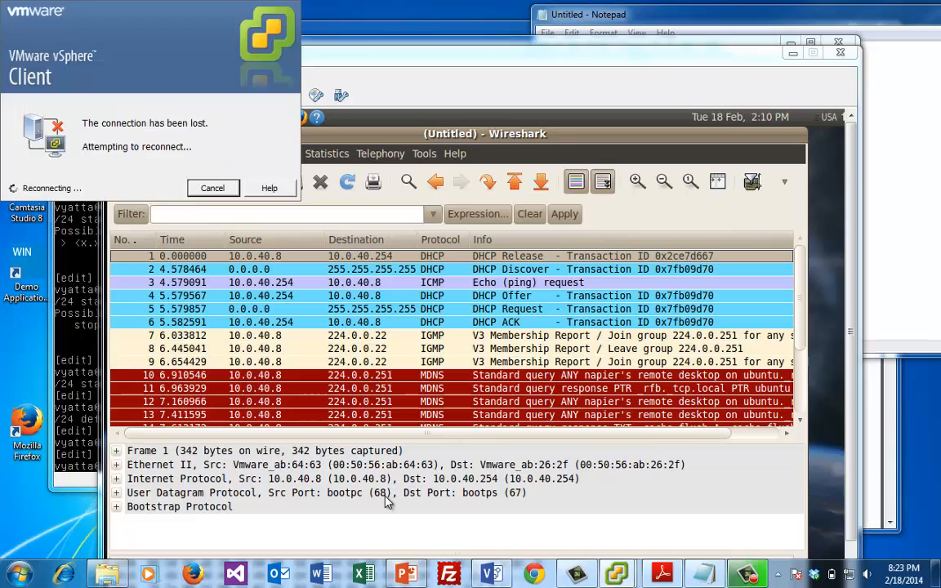
Expand Bootstrap Protocol and review the DHCP Discover packet's Boot Request message type
{"action": "left_click", "coordinate": [382, 499]}
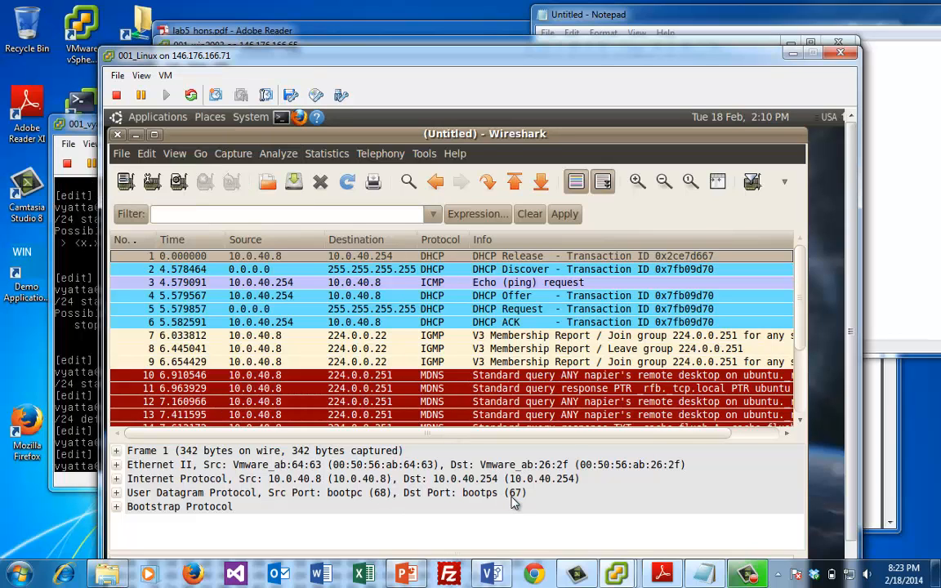
{"action": "left_click", "coordinate": [117, 507]}
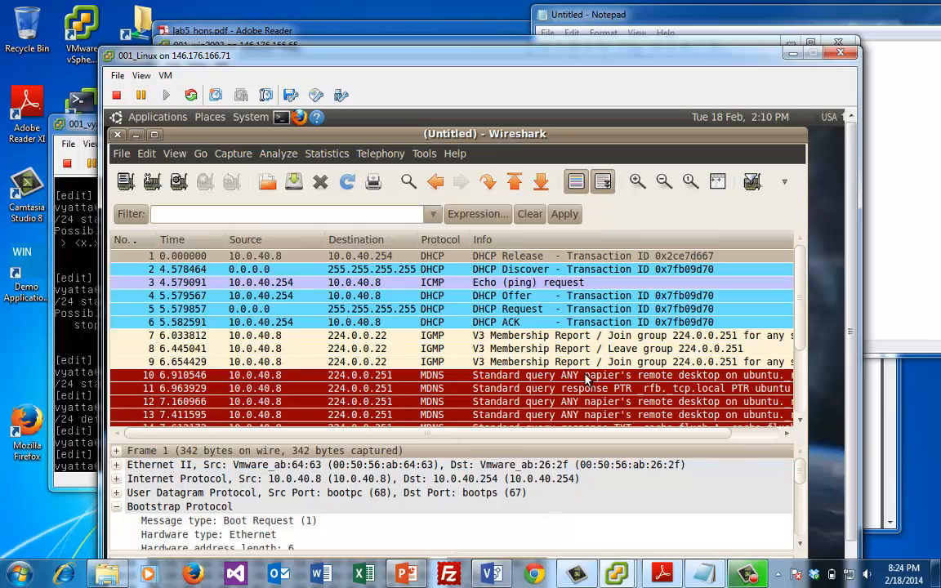
{"action": "left_click", "coordinate": [556, 269]}
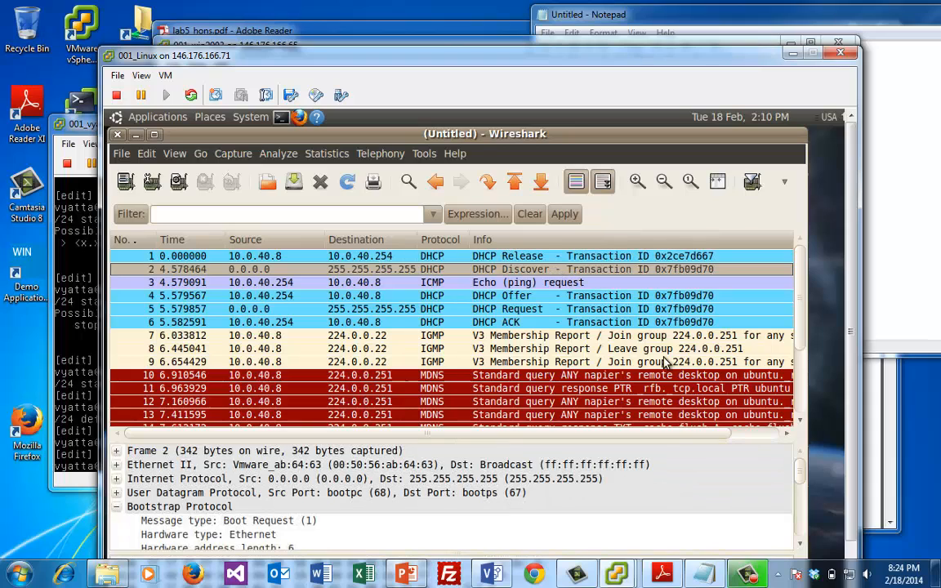
{"action": "left_click", "coordinate": [540, 260]}
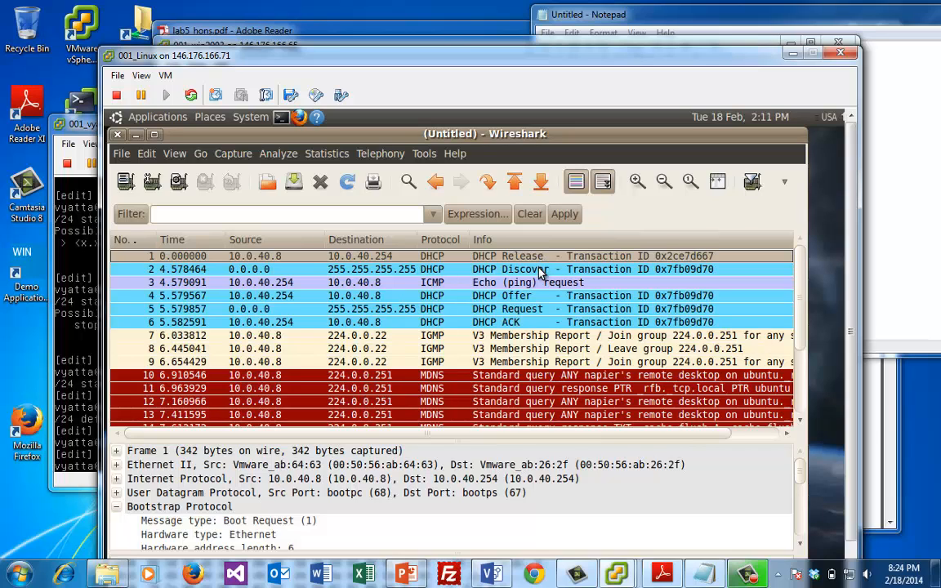
{"action": "left_click", "coordinate": [539, 271]}
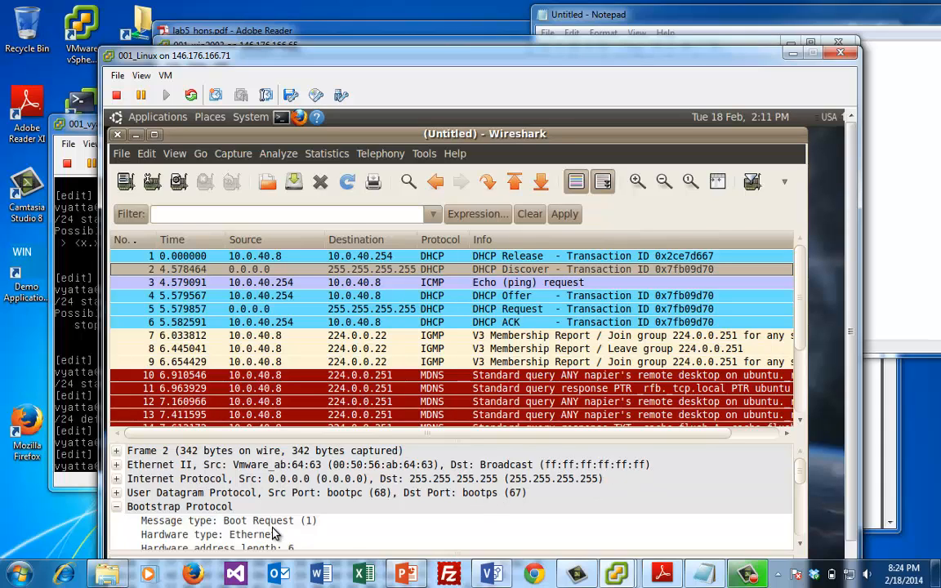
{"action": "left_click", "coordinate": [140, 516]}
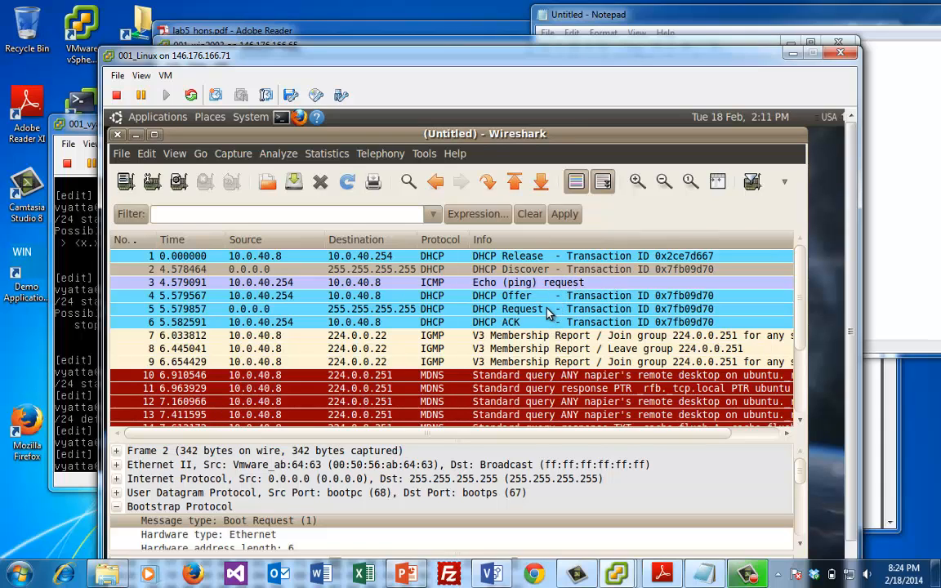
Review DHCP Offer, Request and ACK options: 1-day lease, mask 255.255.255.0, router 10.0.40.254
{"action": "left_click", "coordinate": [504, 297]}
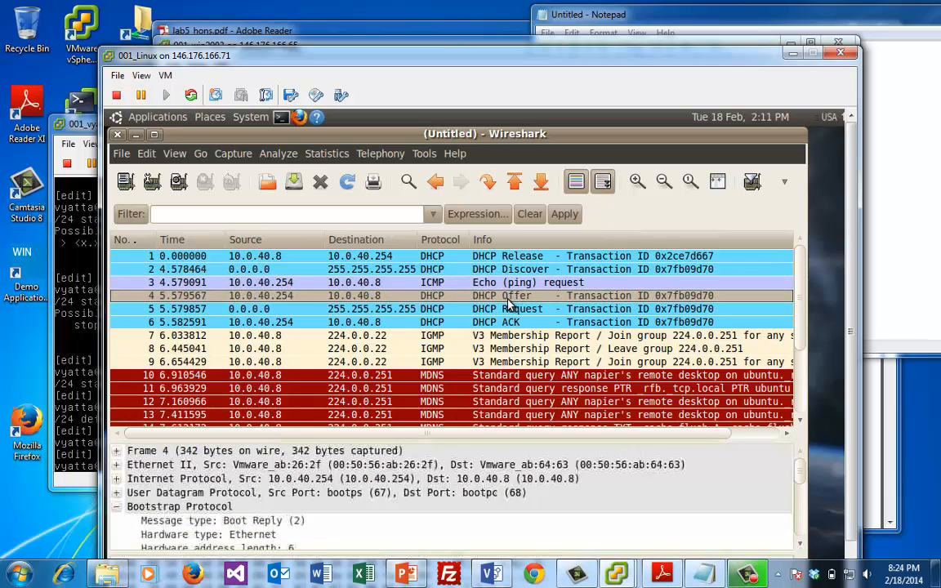
{"action": "left_click_drag", "start_coordinate": [799, 468], "coordinate": [798, 526]}
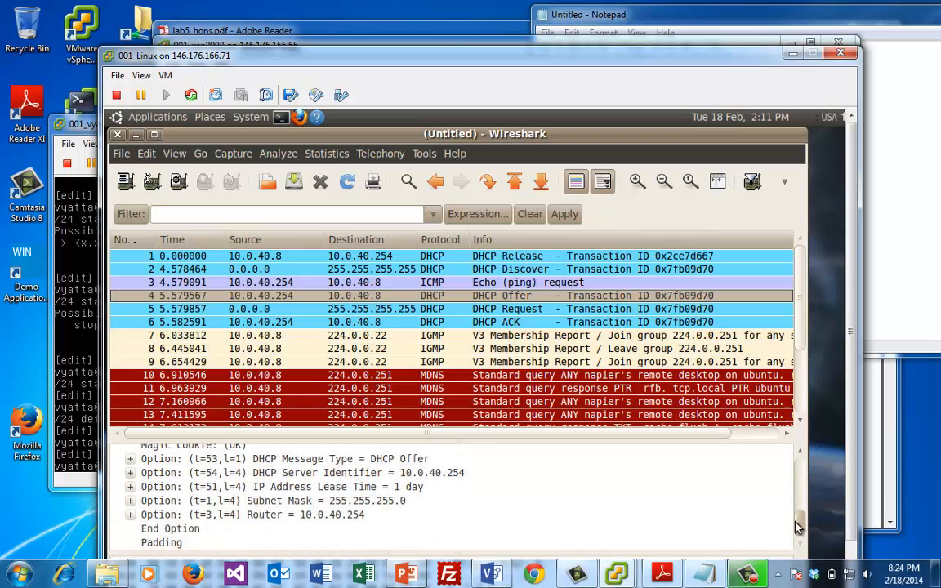
{"action": "scroll", "coordinate": [461, 488], "scroll_direction": "up", "scroll_amount": 1}
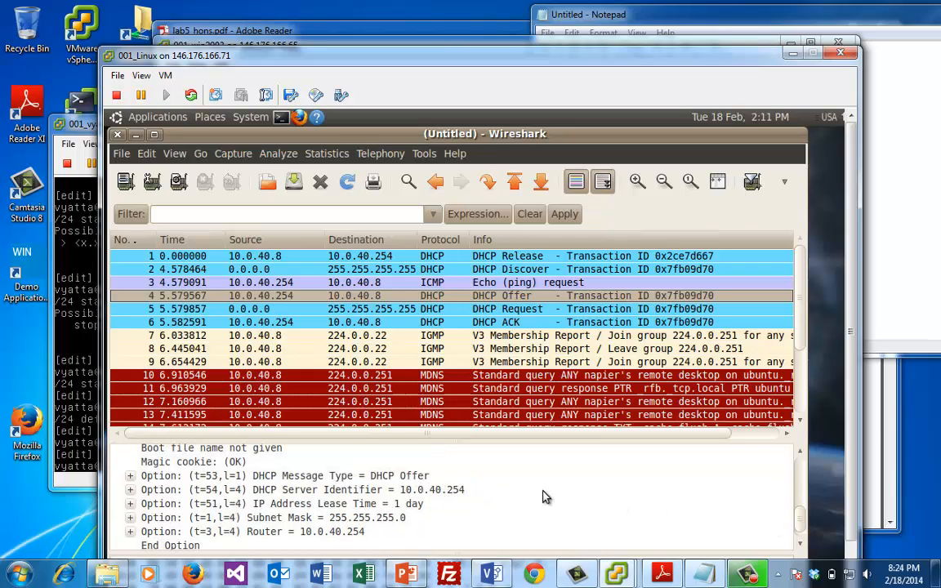
{"action": "scroll", "coordinate": [722, 481], "scroll_direction": "down", "scroll_amount": 1}
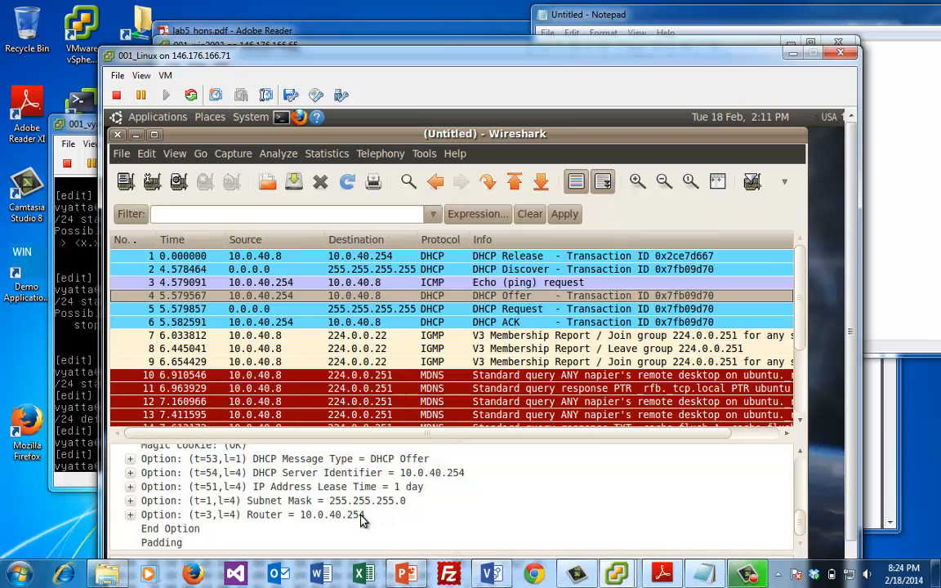
{"action": "scroll", "coordinate": [723, 469], "scroll_direction": "up", "scroll_amount": 3}
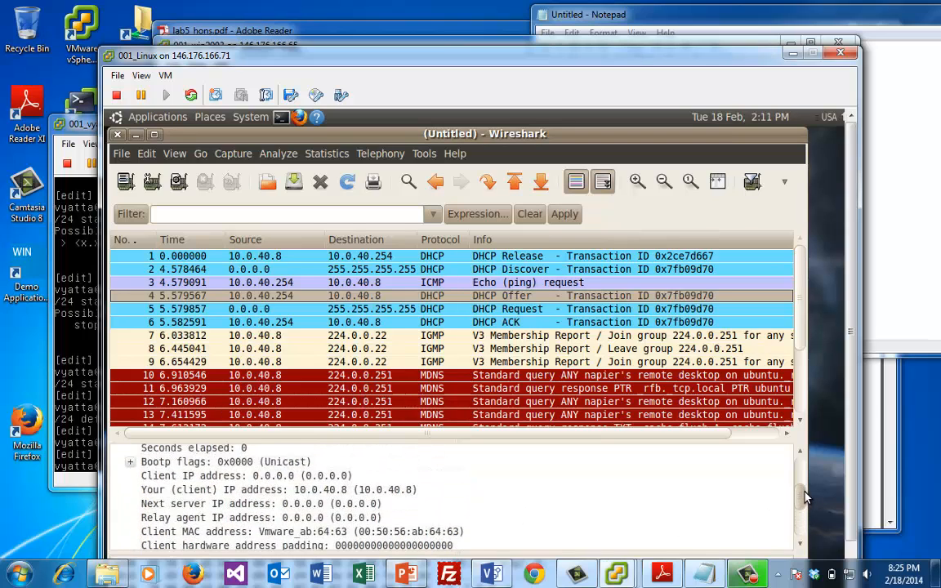
{"action": "left_click", "coordinate": [535, 315]}
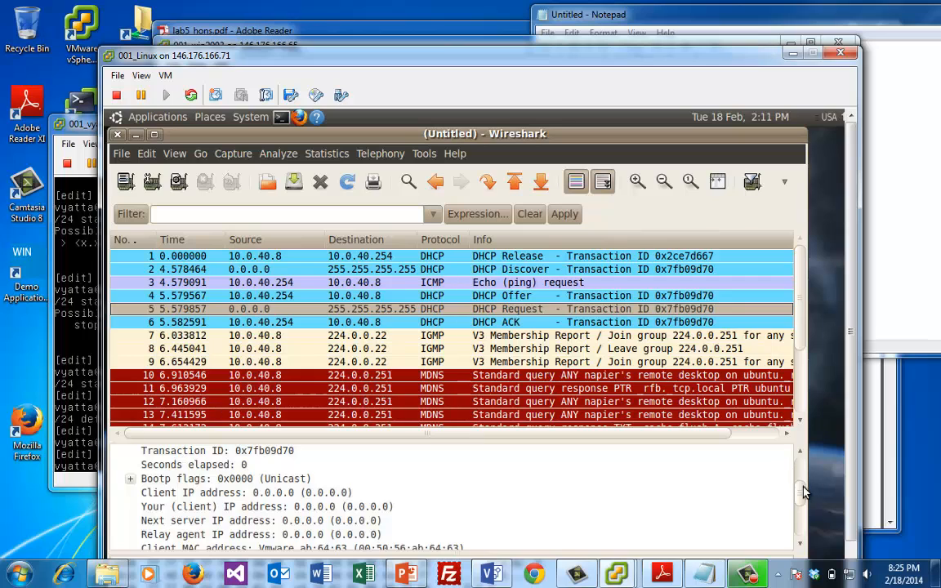
{"action": "left_click_drag", "start_coordinate": [803, 491], "coordinate": [801, 516]}
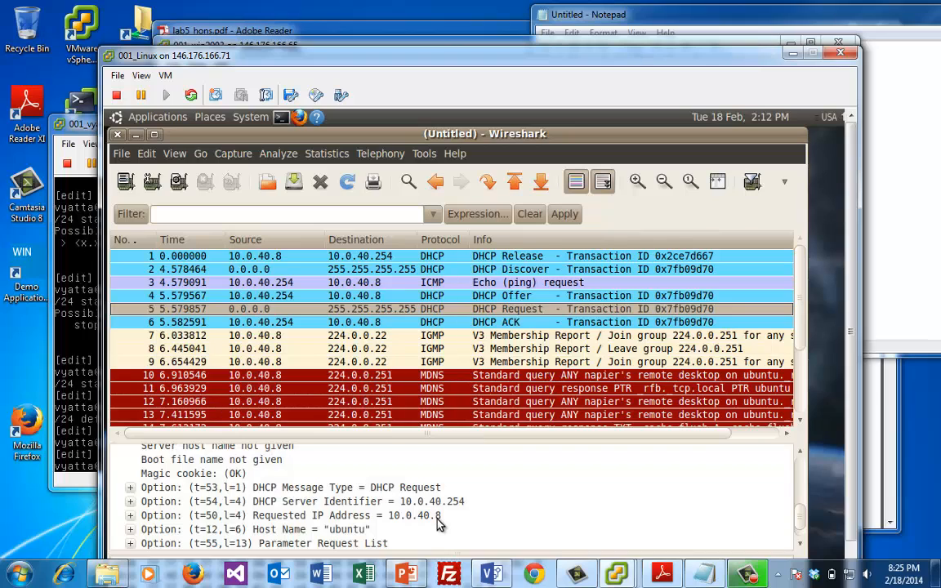
{"action": "left_click", "coordinate": [537, 323]}
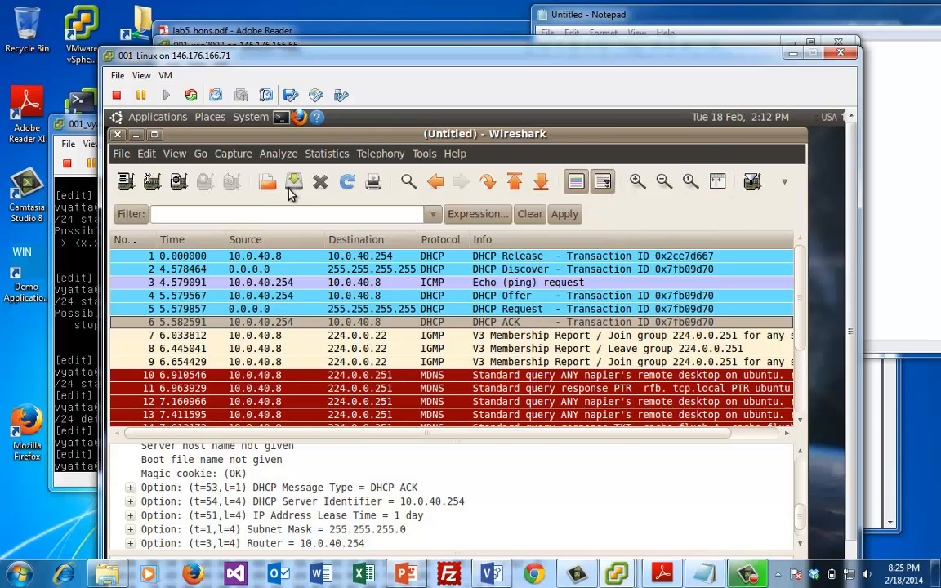
Close Wireshark without saving and raise the terminal showing the lease bound to 10.0.40.8
{"action": "left_click", "coordinate": [118, 134]}
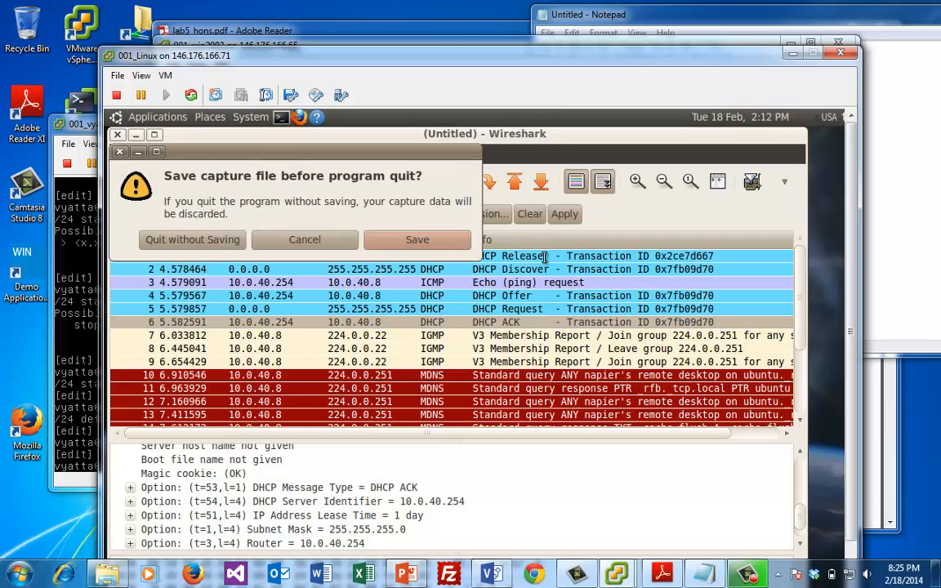
{"action": "left_click", "coordinate": [188, 242]}
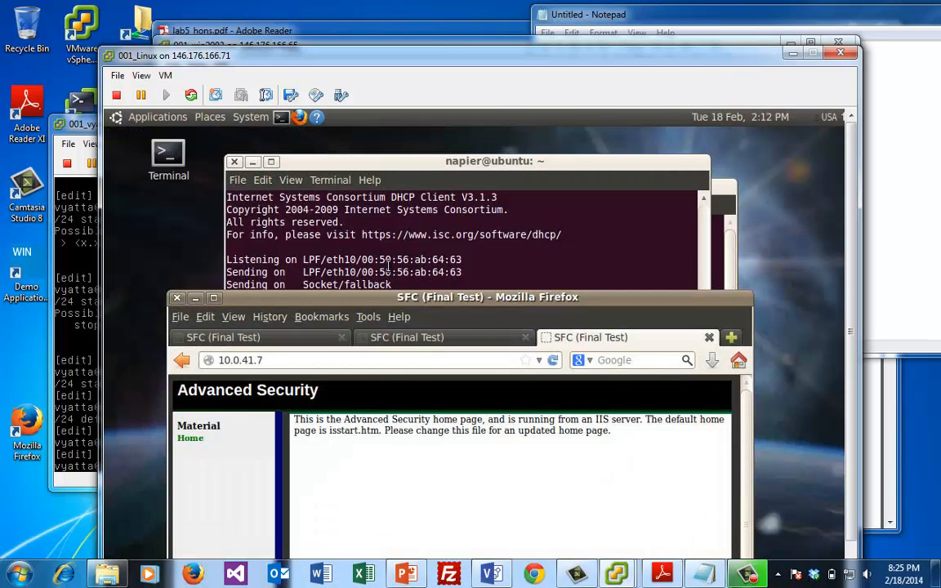
{"action": "left_click", "coordinate": [435, 212]}
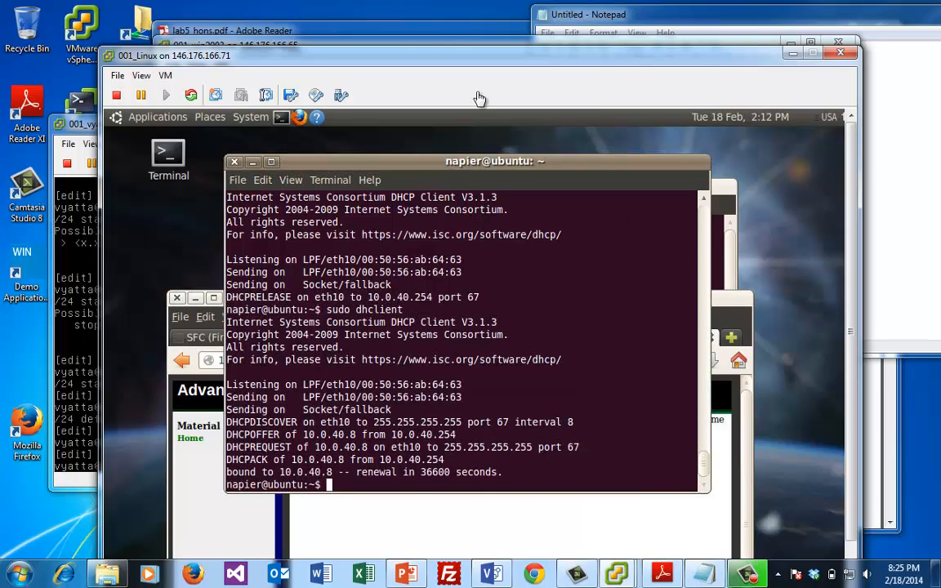
Run 'set service telnet' and 'commit' on the Vyatta console, then return to the Linux console
{"action": "left_click", "coordinate": [56, 362]}
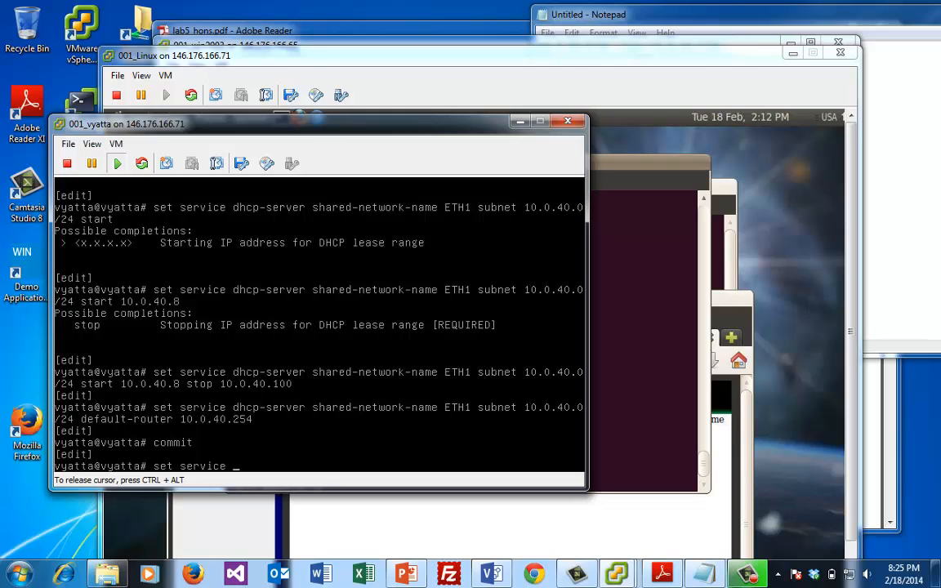
{"action": "type", "text": "set service telnet"}
{"action": "key", "text": "Return"}
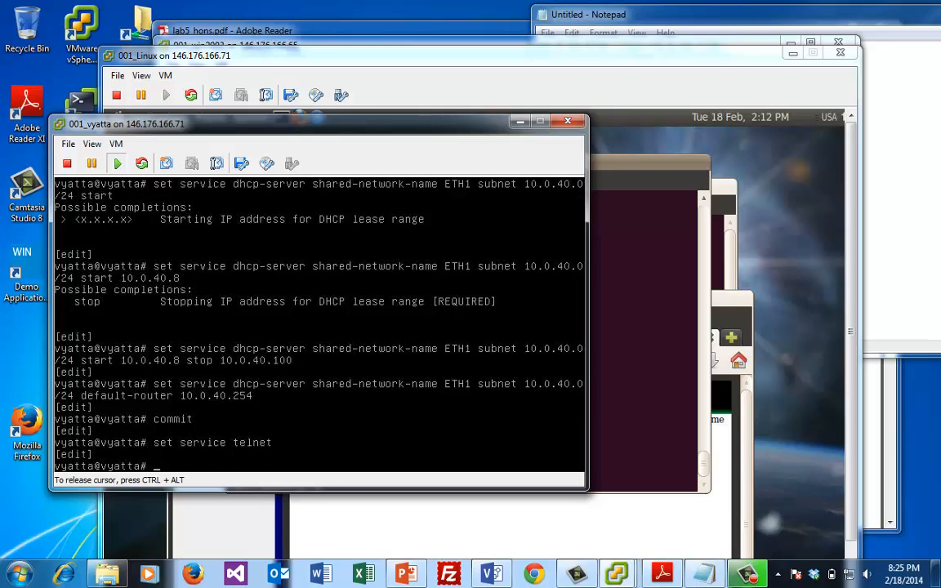
{"action": "type", "text": "commit"}
{"action": "key", "text": "Return"}
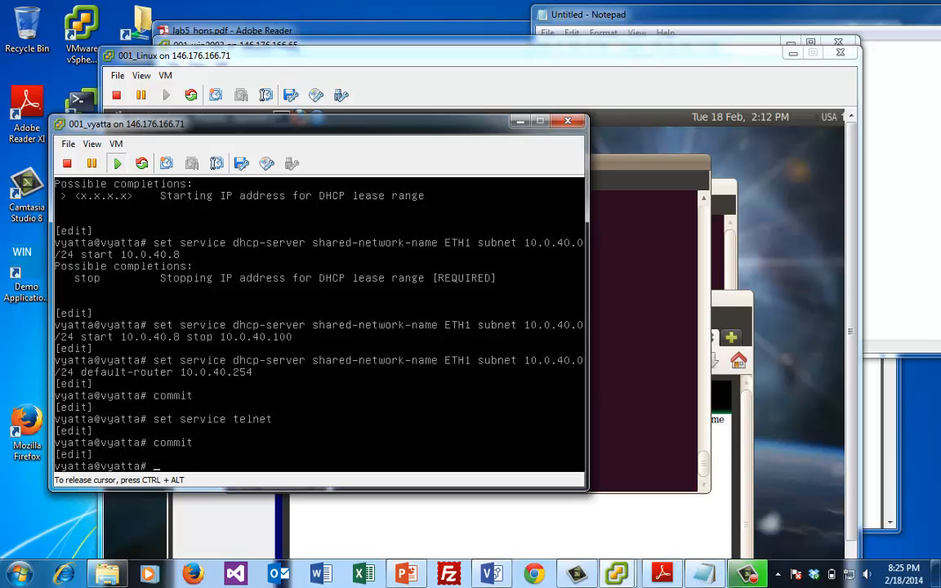
{"action": "left_click", "coordinate": [624, 255]}
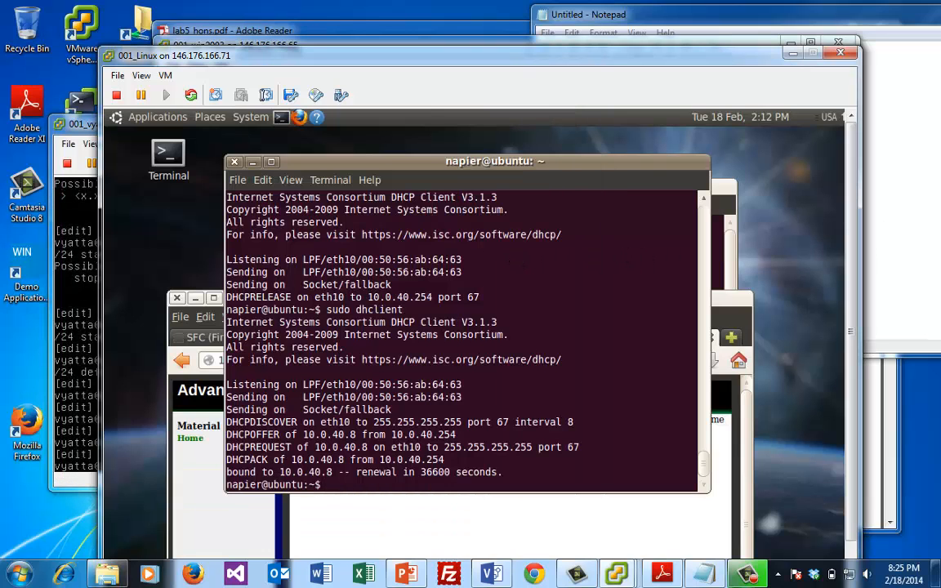
Telnet from the Linux VM to 10.0.40.254 and log in as the vyatta user
{"action": "type", "text": "telnet 10.0.4"}
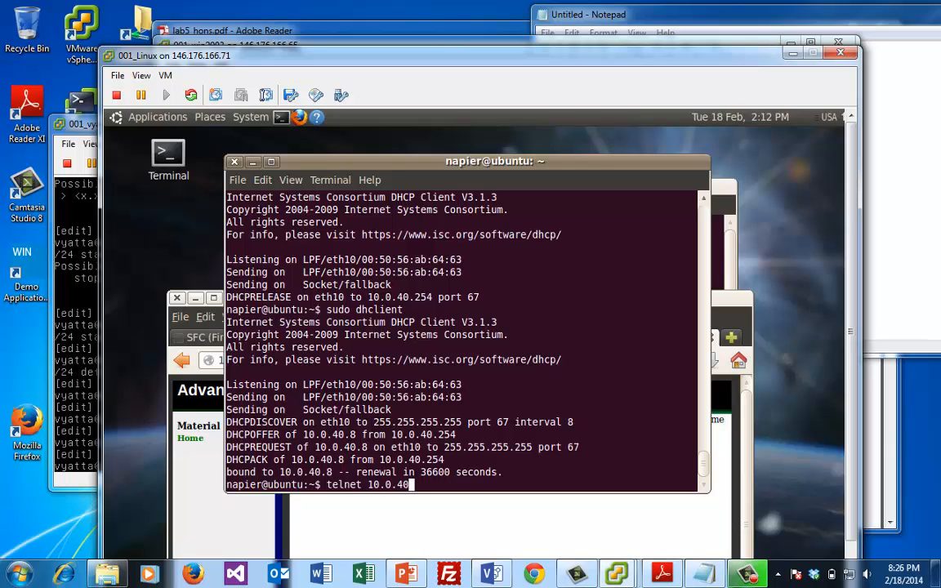
{"action": "key", "text": "BackSpace"}
{"action": "type", "text": "40.254"}
{"action": "key", "text": "Return"}
{"action": "type", "text": "vya"}
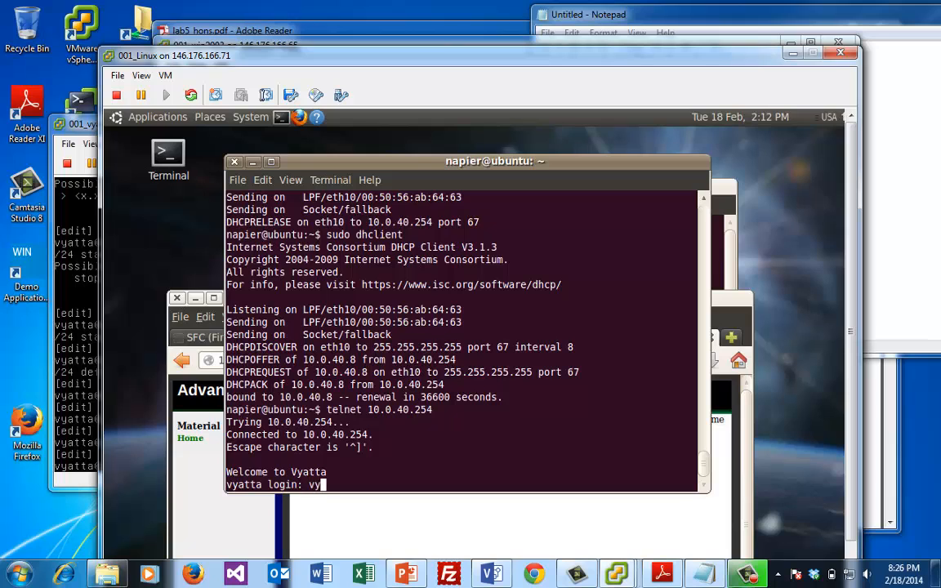
{"action": "type", "text": "tta"}
{"action": "key", "text": "Return"}
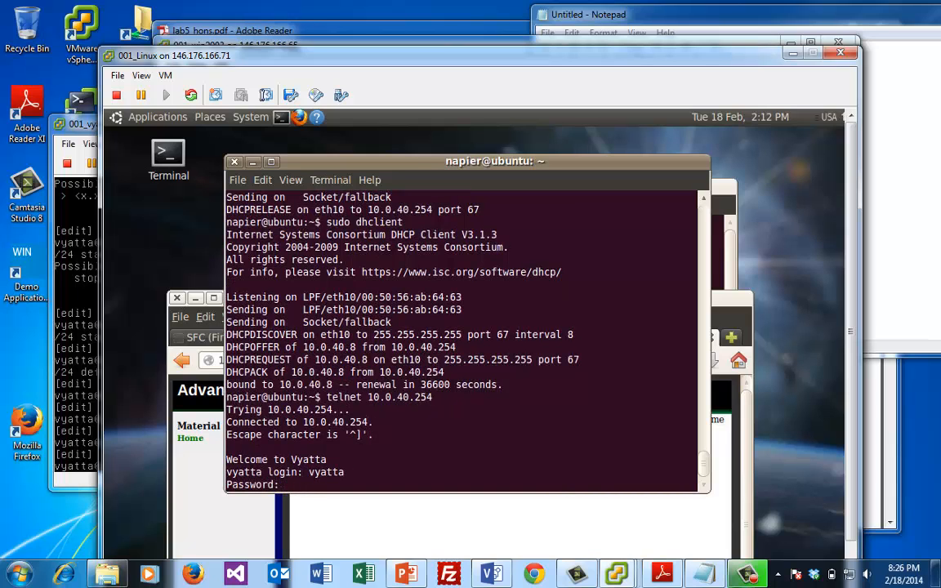
{"action": "type", "text": "vyatta"}
{"action": "key", "text": "Return"}
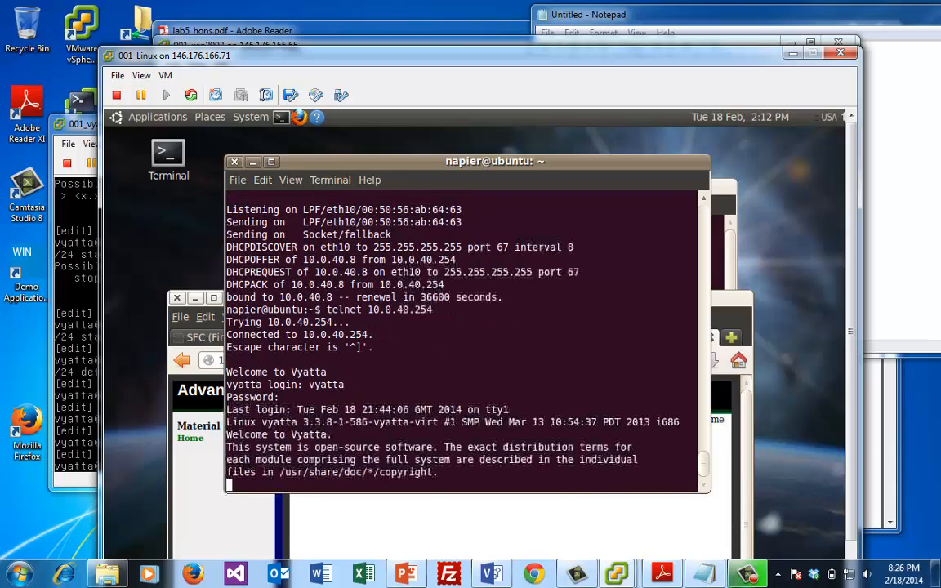
List the home directory, show the current path, list /opt, then exit the telnet session
{"action": "type", "text": "ls"}
{"action": "key", "text": "Return"}
{"action": "type", "text": "pwd"}
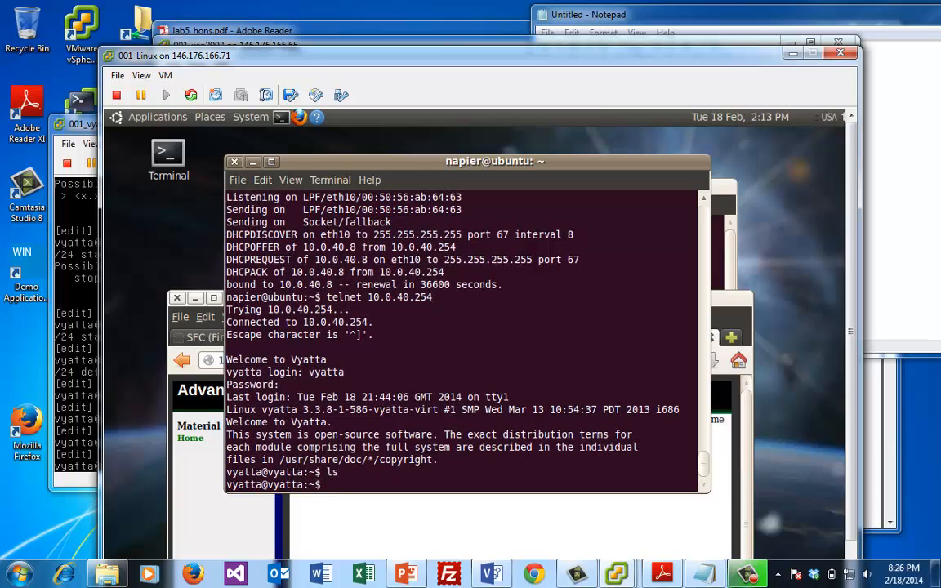
{"action": "key", "text": "Return"}
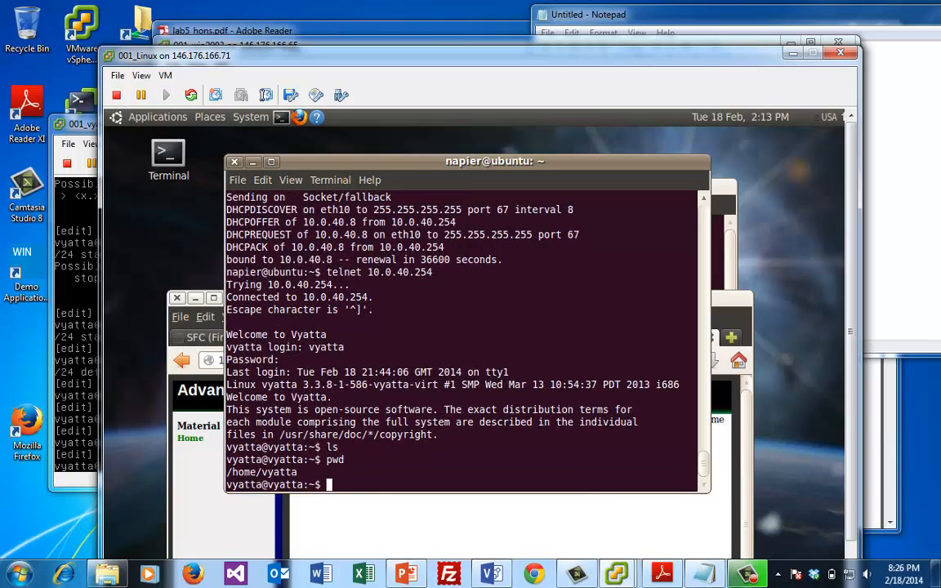
{"action": "type", "text": "cd /opt/"}
{"action": "key", "text": "Return"}
{"action": "type", "text": "ss"}
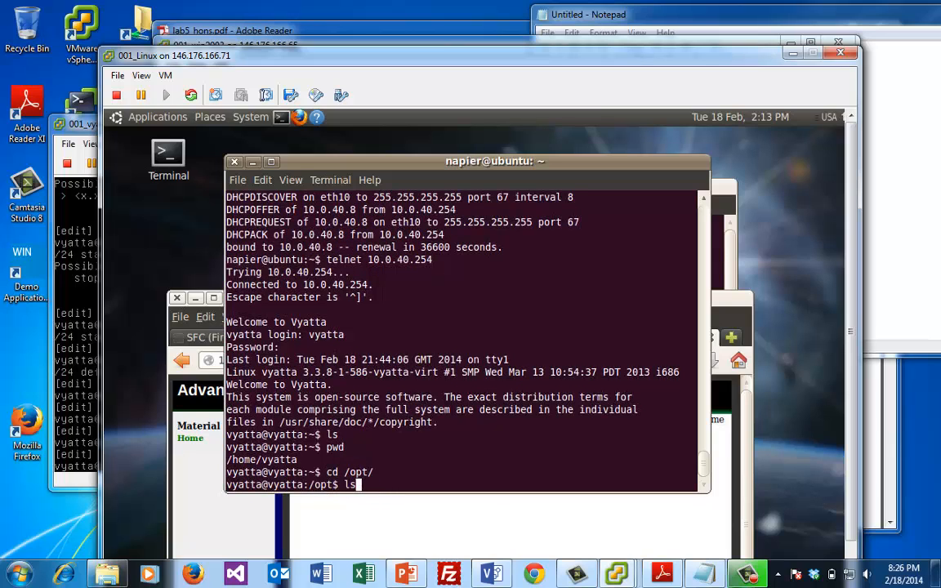
{"action": "key", "text": "Return"}
{"action": "type", "text": "exi"}
{"action": "type", "text": "t"}
{"action": "key", "text": "Return"}
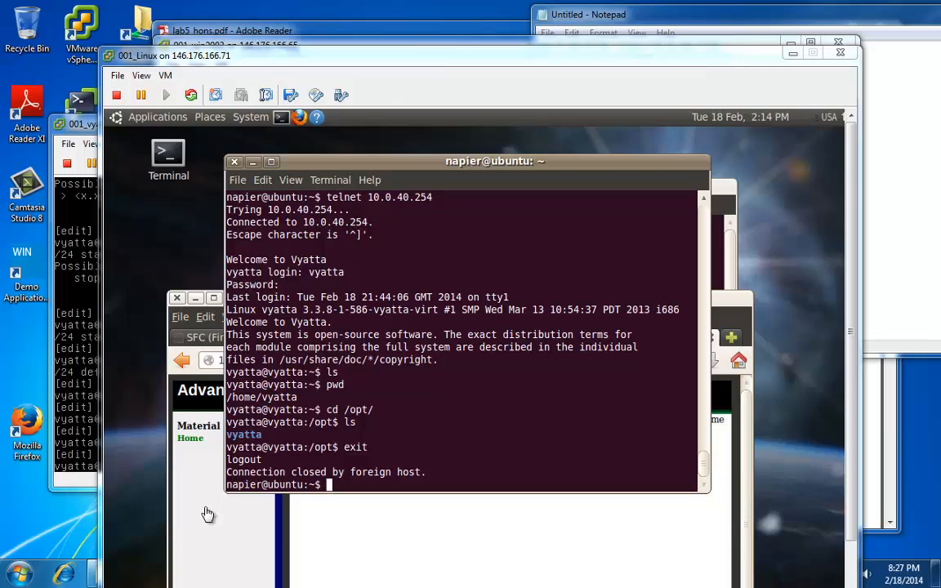
{"action": "key", "text": "alt+Tab"}
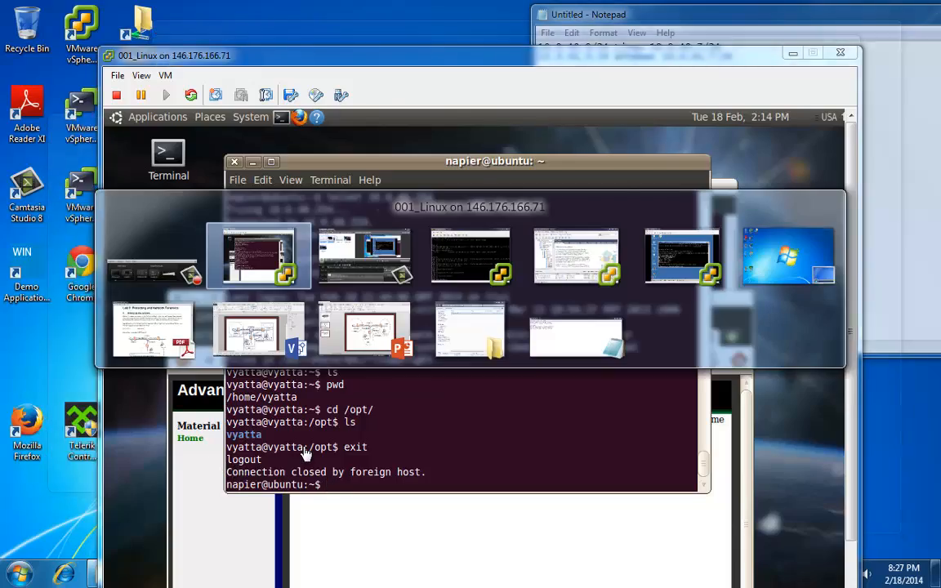
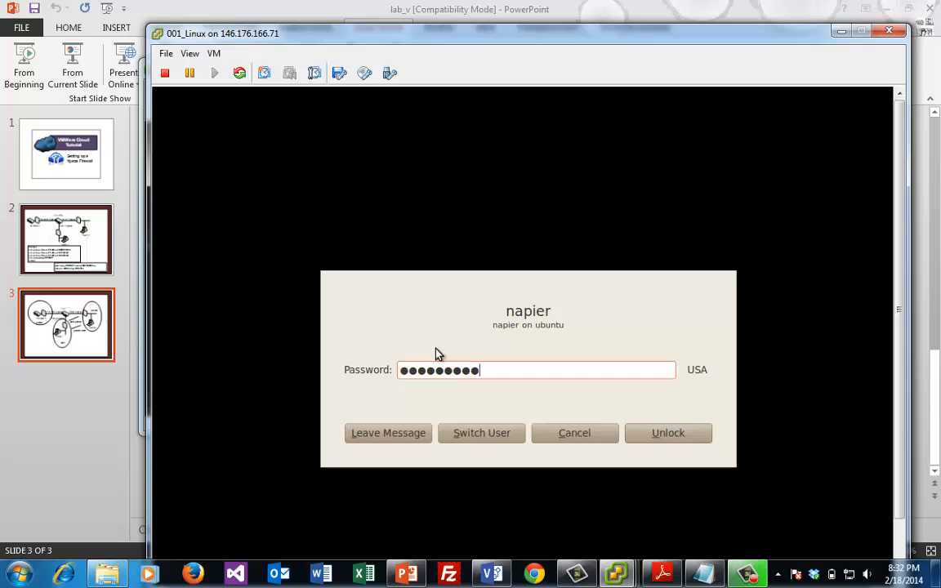
Unlock the Linux VM and rerun the nmap scan of 10.0.41.7
{"action": "key", "text": "Return"}
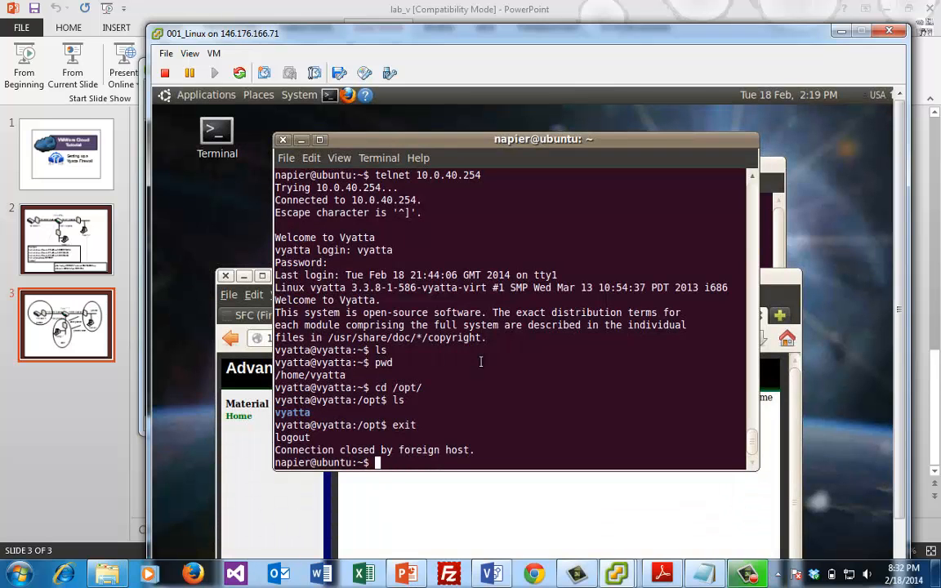
{"action": "key", "text": "Up"}
{"action": "key", "text": "Up"}
{"action": "key", "text": "Up"}
{"action": "key", "text": "Up"}
{"action": "key", "text": "Up"}
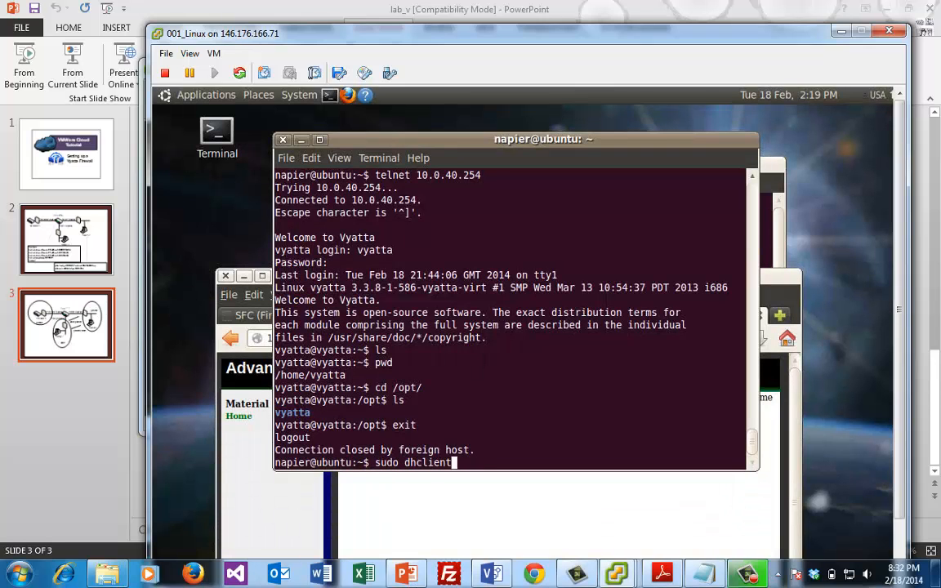
{"action": "key", "text": "Up"}
{"action": "key", "text": "Up"}
{"action": "key", "text": "Up"}
{"action": "key", "text": "Down"}
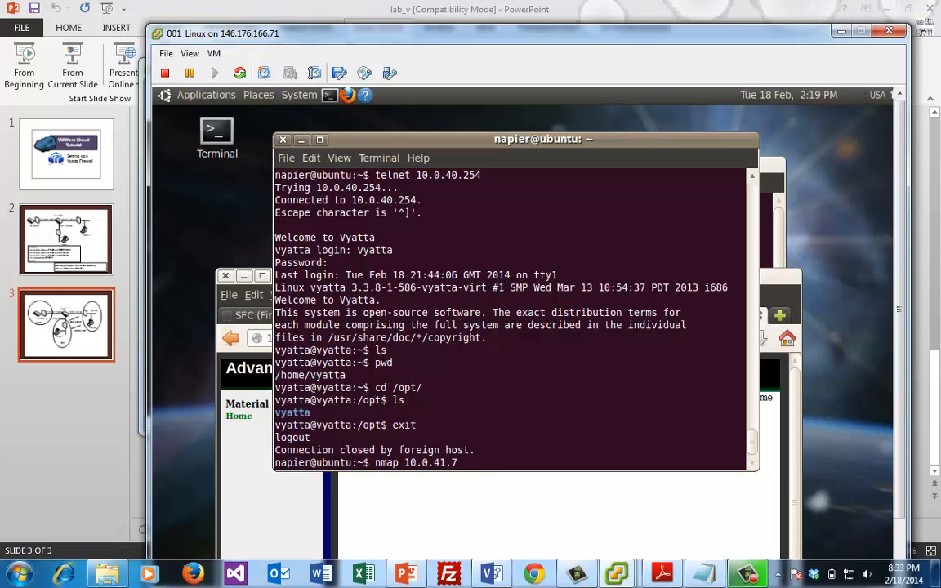
{"action": "key", "text": "Return"}
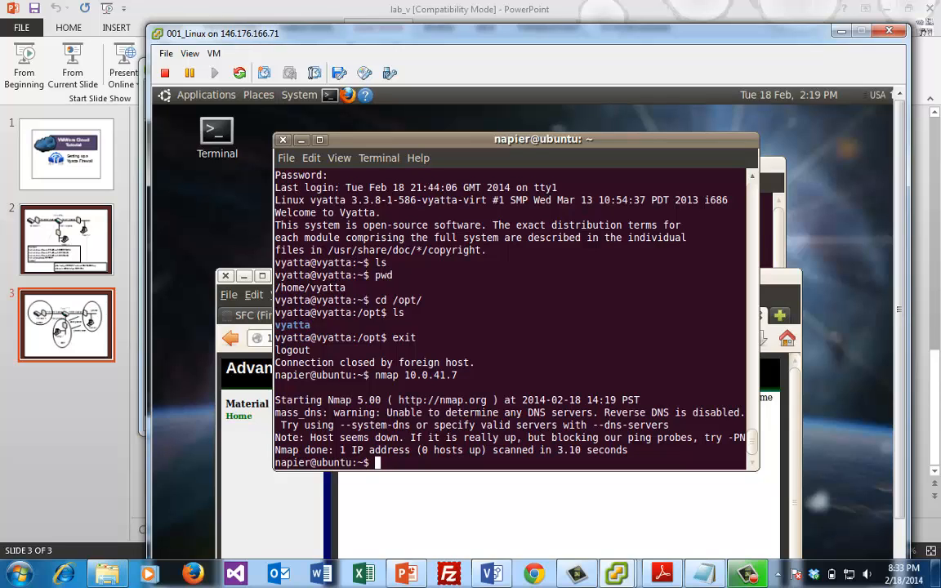
Try telnet 10.0.41.7 80 and abort it when the connection hangs
{"action": "type", "text": "telnet 10.0."}
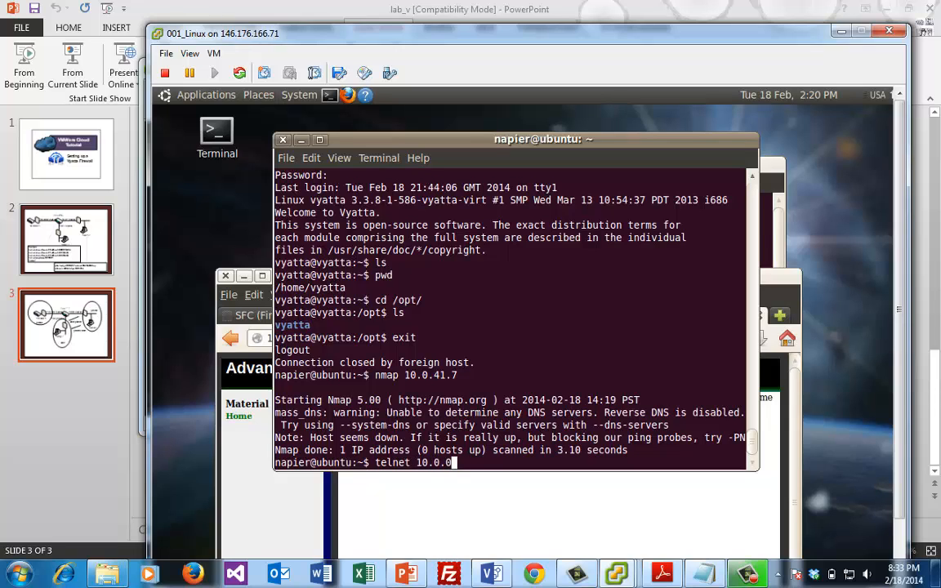
{"action": "type", "text": "41.7 80"}
{"action": "key", "text": "Return"}
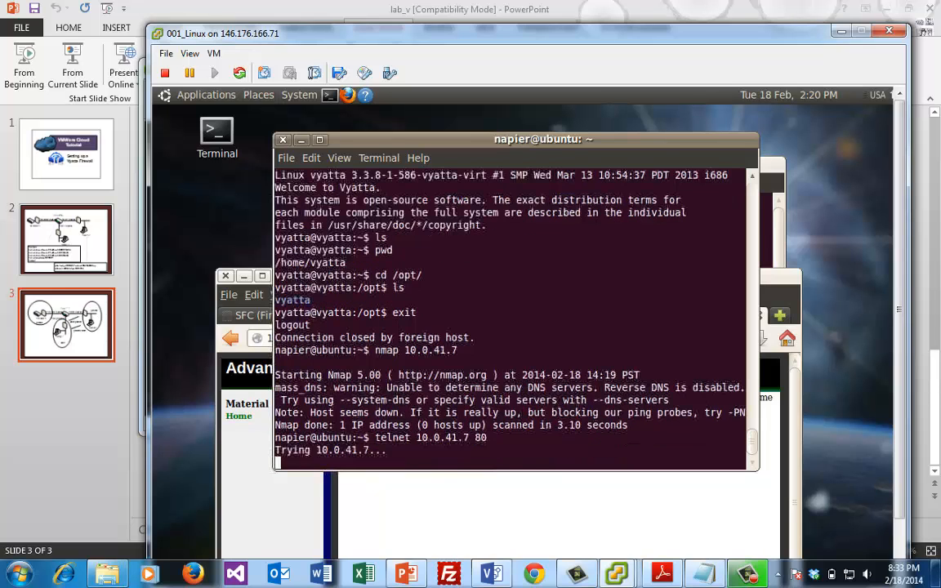
{"action": "key", "text": "ctrl+c"}
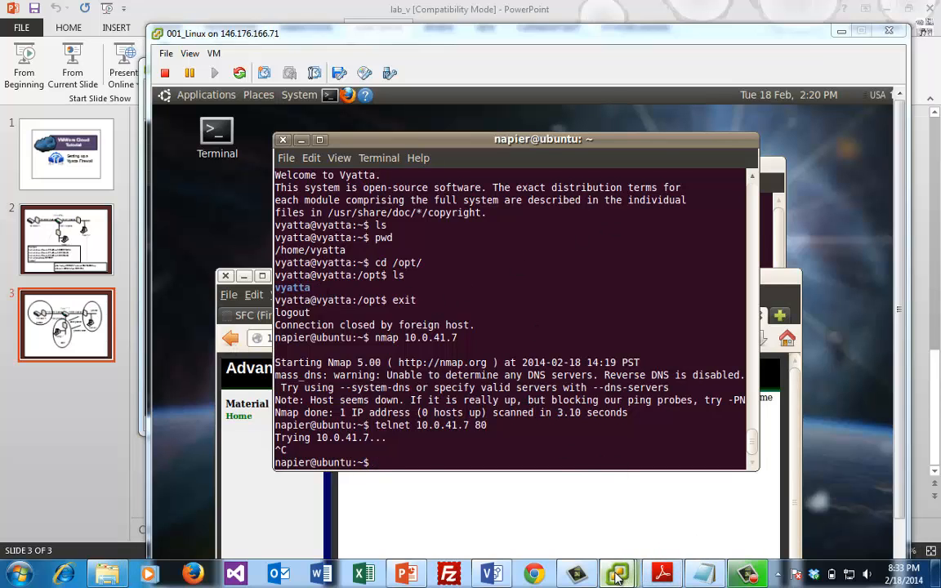
Bring up the Vyatta console and enter configuration mode
{"action": "mouse_move", "coordinate": [617, 574]}
{"action": "mouse_move", "coordinate": [814, 482]}
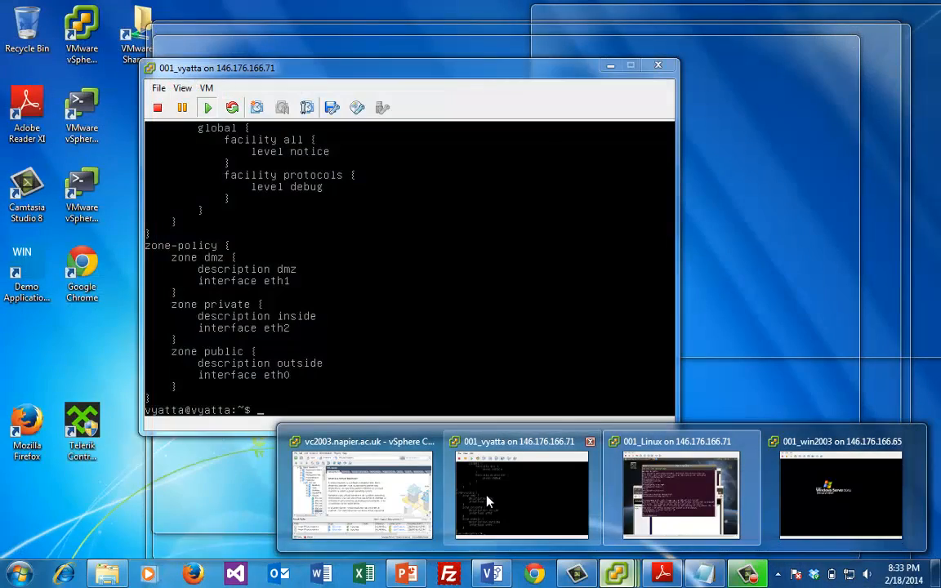
{"action": "left_click", "coordinate": [448, 447]}
{"action": "left_click", "coordinate": [412, 374]}
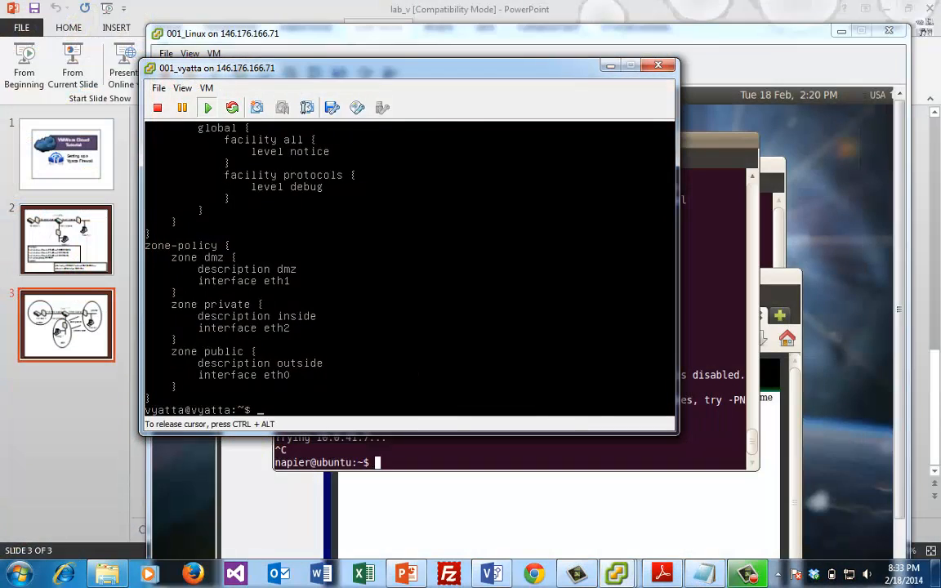
{"action": "type", "text": "configure"}
{"action": "key", "text": "Return"}
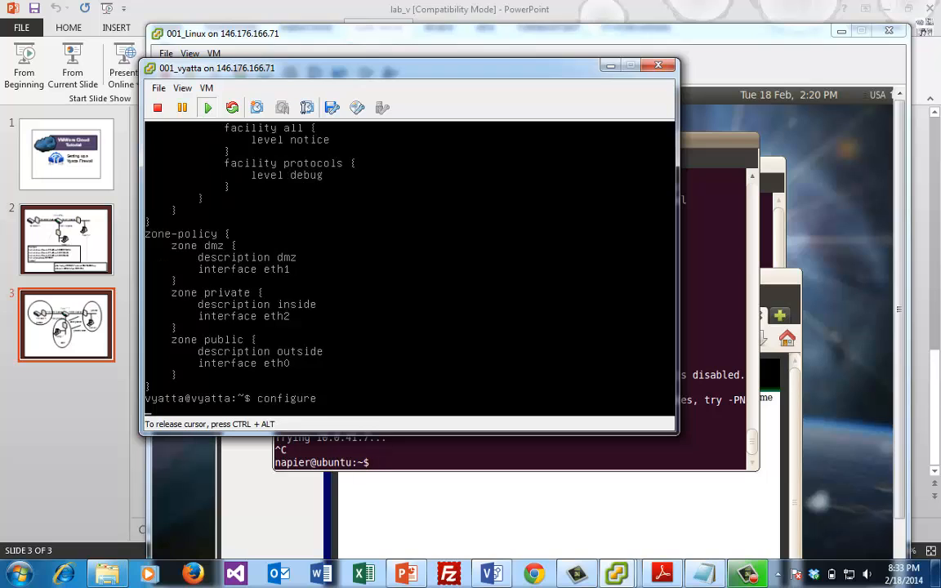
Create firewall dmz2private with description "dmz to private" and begin its rule 1 command
{"action": "type", "text": "set fir"}
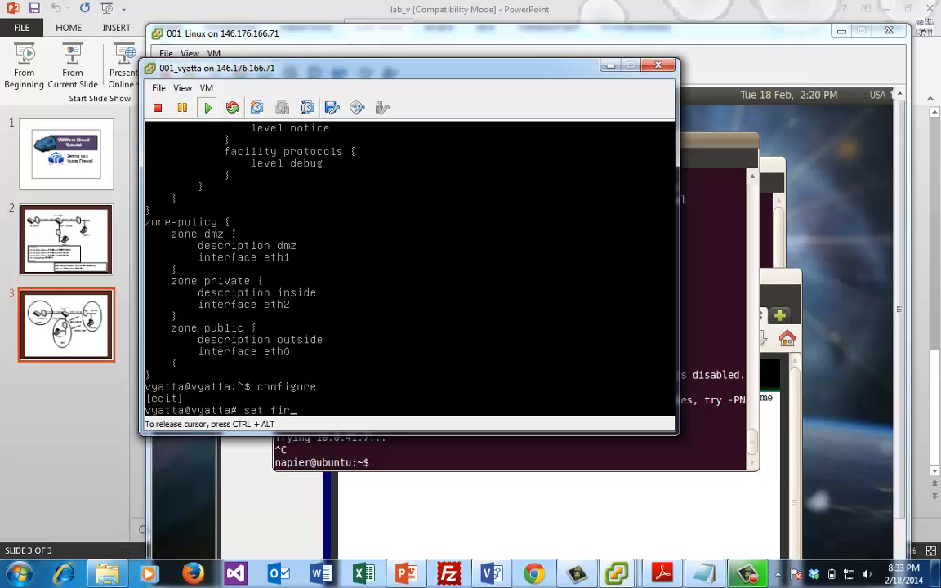
{"action": "type", "text": "e"}
{"action": "key", "text": "Tab"}
{"action": "type", "text": "name dmz2"}
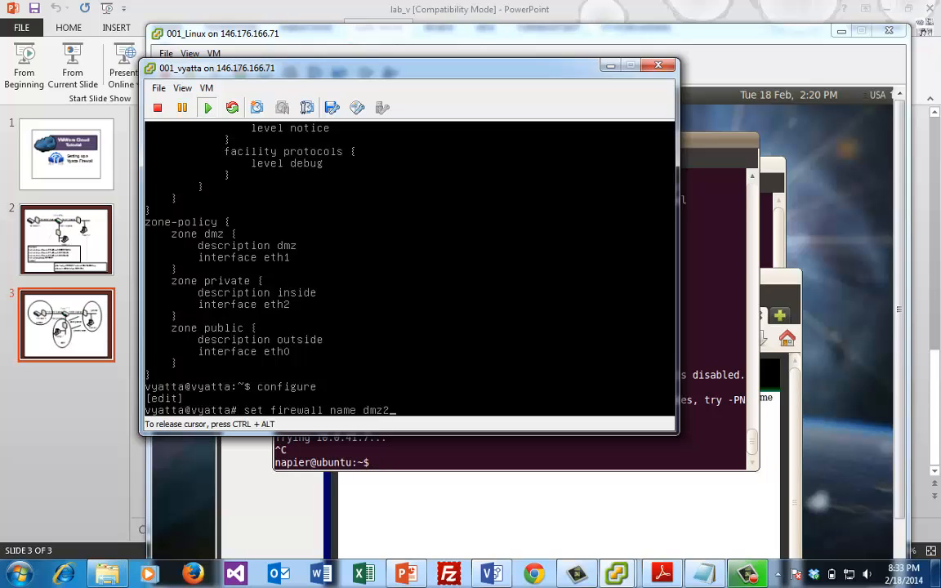
{"action": "type", "text": "private description "}
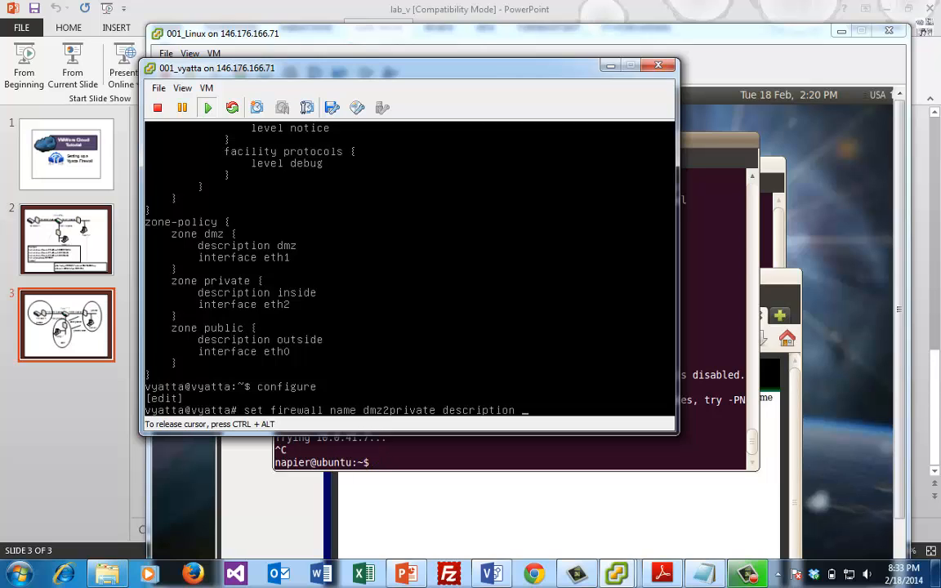
{"action": "type", "text": "\"dmz to private\""}
{"action": "key", "text": "Return"}
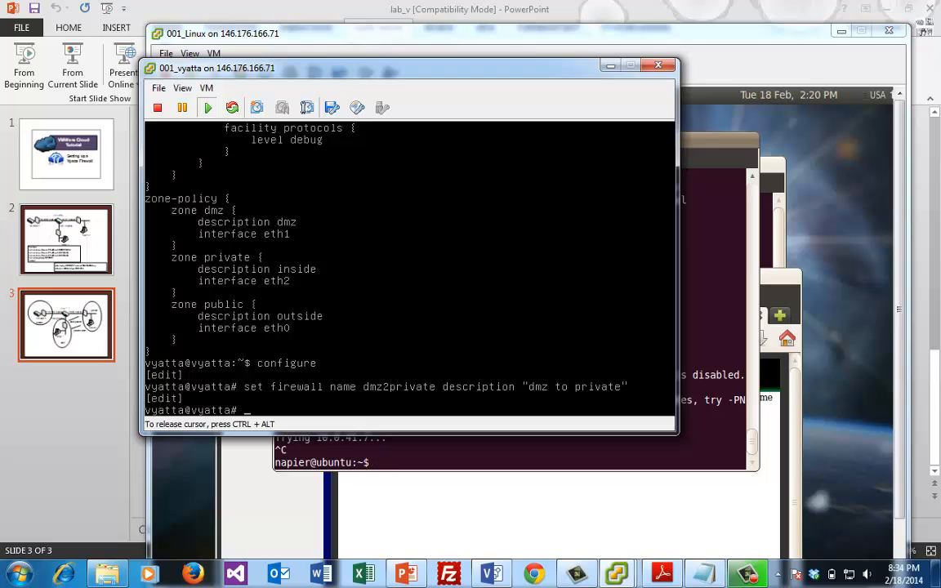
{"action": "key", "text": "Up"}
{"action": "key", "text": "BackSpace"}
{"action": "key", "text": "BackSpace"}
{"action": "key", "text": "BackSpace"}
{"action": "key", "text": "BackSpace"}
{"action": "key", "text": "BackSpace"}
{"action": "key", "text": "BackSpace"}
{"action": "key", "text": "BackSpace"}
{"action": "key", "text": "BackSpace"}
{"action": "key", "text": "BackSpace"}
{"action": "key", "text": "BackSpace"}
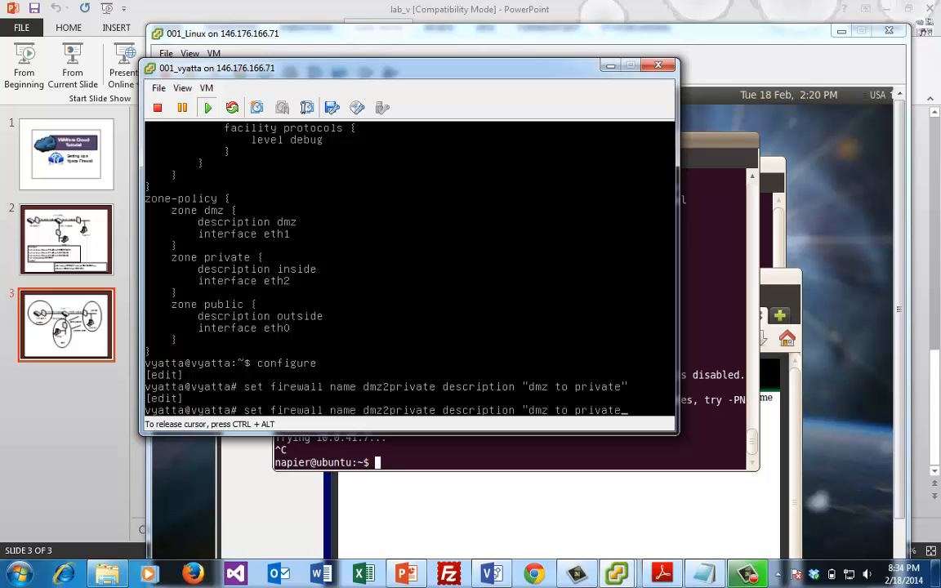
{"action": "key", "text": "BackSpace"}
{"action": "key", "text": "BackSpace"}
{"action": "key", "text": "BackSpace"}
{"action": "key", "text": "BackSpace"}
{"action": "key", "text": "BackSpace"}
{"action": "key", "text": "BackSpace"}
{"action": "key", "text": "BackSpace"}
{"action": "key", "text": "BackSpace"}
{"action": "key", "text": "BackSpace"}
{"action": "key", "text": "BackSpace"}
{"action": "key", "text": "BackSpace"}
{"action": "key", "text": "BackSpace"}
{"action": "key", "text": "BackSpace"}
{"action": "key", "text": "BackSpace"}
{"action": "key", "text": "BackSpace"}
{"action": "key", "text": "BackSpace"}
{"action": "key", "text": "BackSpace"}
{"action": "key", "text": "BackSpace"}
{"action": "key", "text": "BackSpace"}
{"action": "key", "text": "BackSpace"}
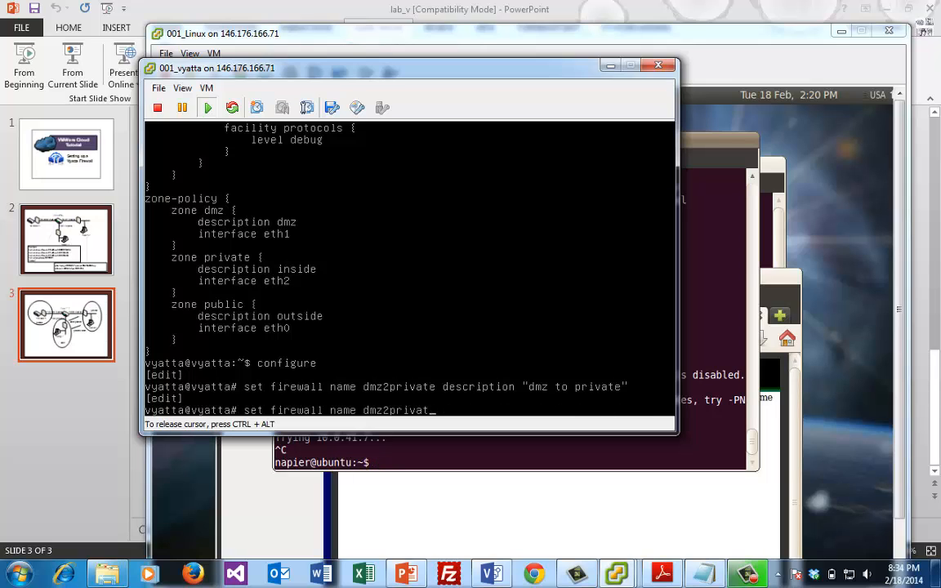
{"action": "type", "text": "e "}
{"action": "type", "text": "rule 1"}
Set dmz2private rule 1 action to accept and enable the established state
{"action": "type", "text": "acton"}
{"action": "key", "text": "BackSpace"}
{"action": "key", "text": "BackSpace"}
{"action": "type", "text": "ion"}
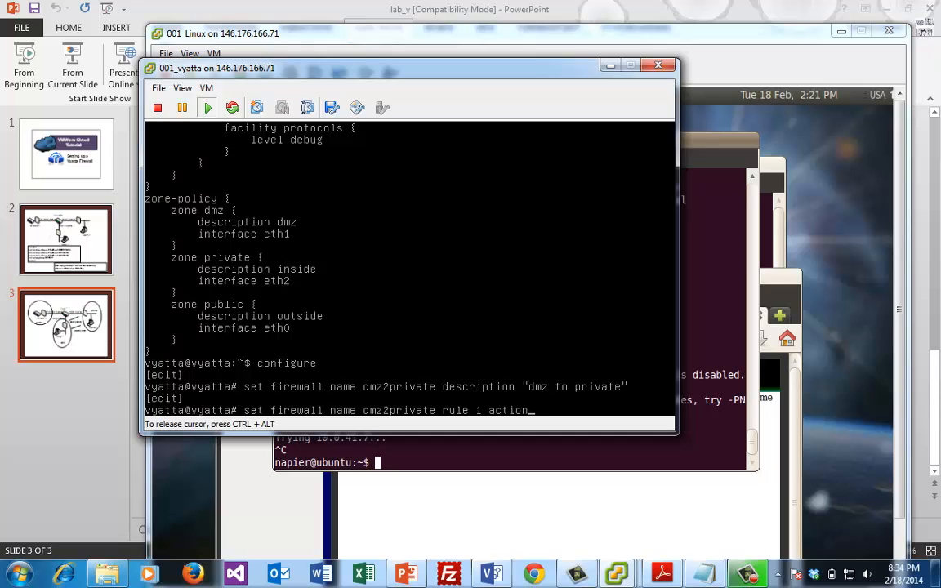
{"action": "type", "text": " accept"}
{"action": "key", "text": "Return"}
{"action": "key", "text": "Up"}
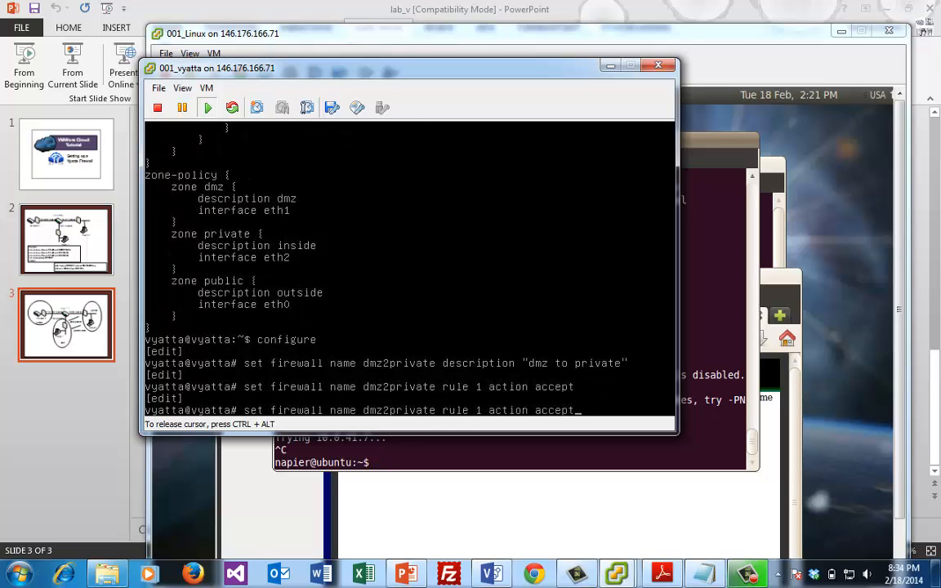
{"action": "key", "text": "BackSpace"}
{"action": "key", "text": "BackSpace"}
{"action": "key", "text": "BackSpace"}
{"action": "key", "text": "BackSpace"}
{"action": "key", "text": "BackSpace"}
{"action": "key", "text": "BackSpace"}
{"action": "key", "text": "BackSpace"}
{"action": "key", "text": "BackSpace"}
{"action": "key", "text": "BackSpace"}
{"action": "key", "text": "BackSpace"}
{"action": "key", "text": "BackSpace"}
{"action": "key", "text": "BackSpace"}
{"action": "key", "text": "BackSpace"}
{"action": "type", "text": "s"}
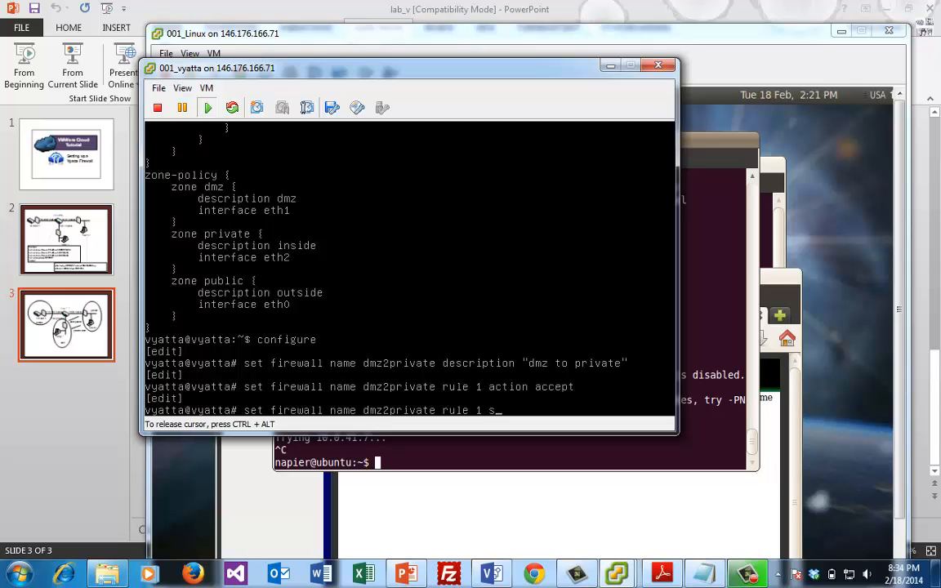
{"action": "type", "text": "tate es"}
{"action": "key", "text": "Tab"}
{"action": "type", "text": "enable"}
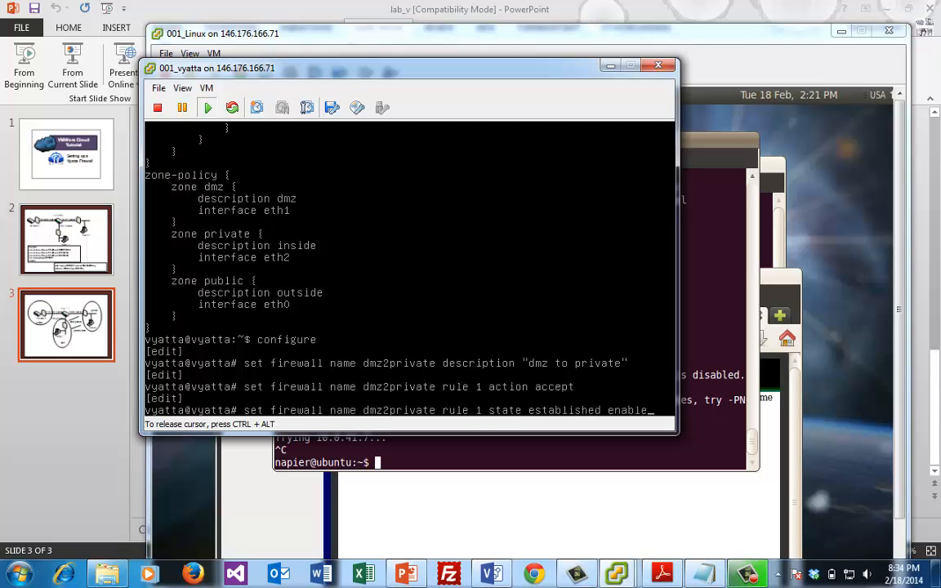
{"action": "key", "text": "Return"}
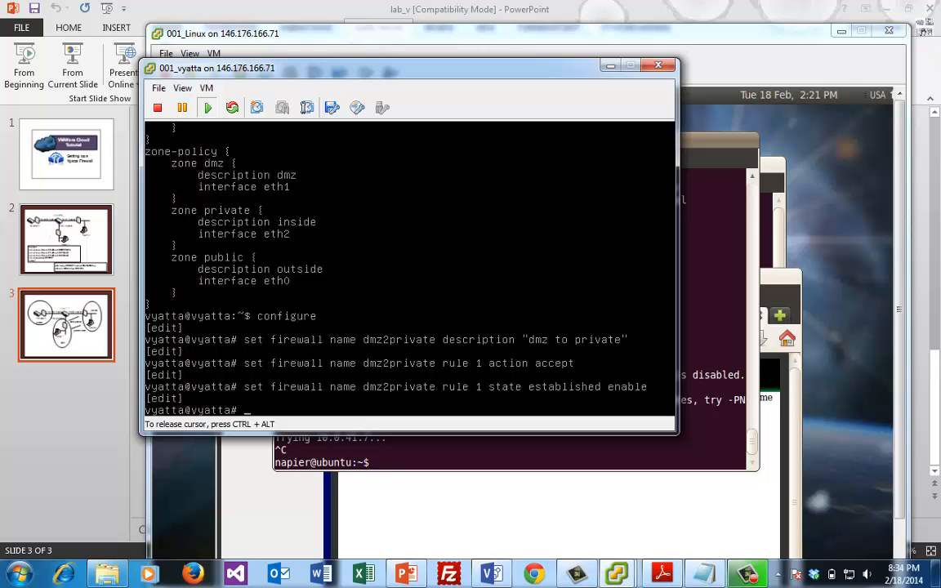
Enable related state matching on dmz2private rule 1
{"action": "key", "text": "Up"}
{"action": "key", "text": "BackSpace"}
{"action": "key", "text": "BackSpace"}
{"action": "key", "text": "BackSpace"}
{"action": "key", "text": "BackSpace"}
{"action": "key", "text": "BackSpace"}
{"action": "key", "text": "BackSpace"}
{"action": "key", "text": "BackSpace"}
{"action": "key", "text": "BackSpace"}
{"action": "key", "text": "BackSpace"}
{"action": "key", "text": "BackSpace"}
{"action": "key", "text": "BackSpace"}
{"action": "key", "text": "BackSpace"}
{"action": "key", "text": "BackSpace"}
{"action": "key", "text": "BackSpace"}
{"action": "key", "text": "BackSpace"}
{"action": "key", "text": "BackSpace"}
{"action": "key", "text": "BackSpace"}
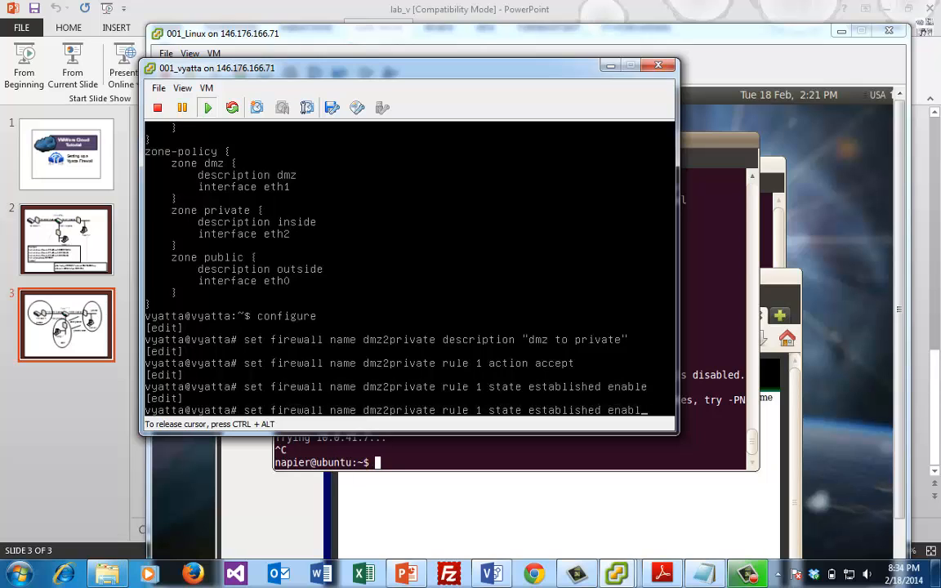
{"action": "type", "text": "relat"}
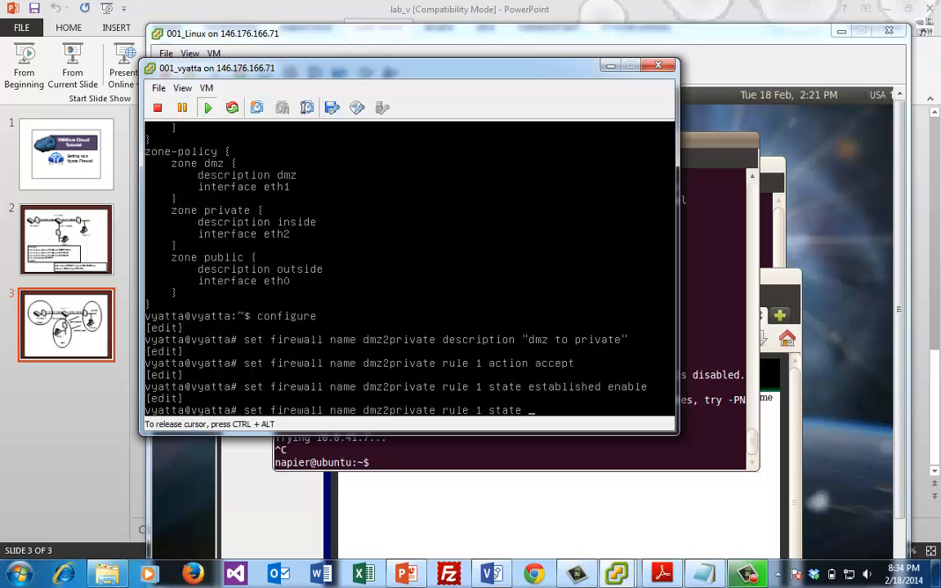
{"action": "type", "text": "e"}
{"action": "key", "text": "Return"}
{"action": "key", "text": "Up"}
{"action": "key", "text": "BackSpace"}
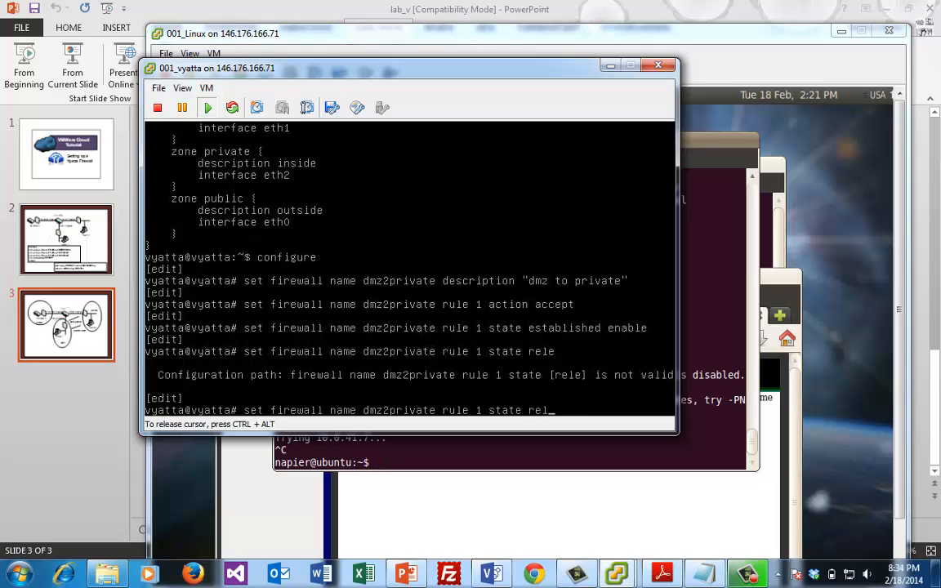
{"action": "type", "text": "ated"}
{"action": "key", "text": "Tab"}
{"action": "type", "text": "e"}
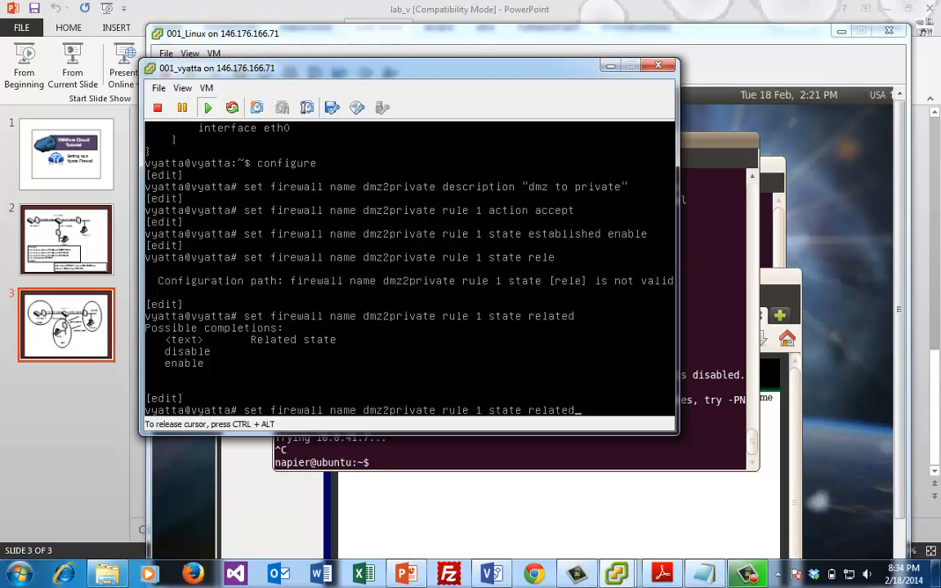
{"action": "type", "text": "nable"}
{"action": "key", "text": "Return"}
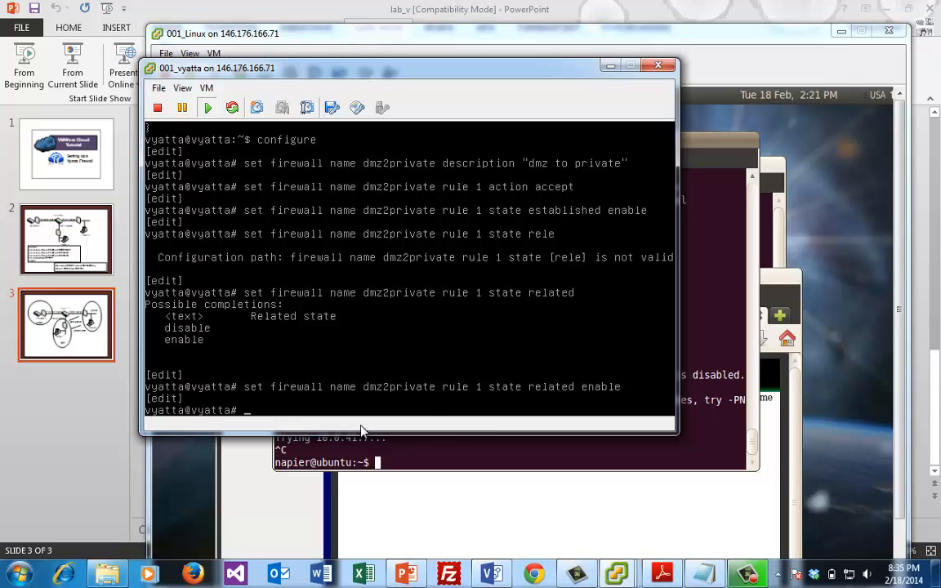
Create firewall private2dmz described "private to dmz" with rule 1 action accept
{"action": "type", "text": "set fu"}
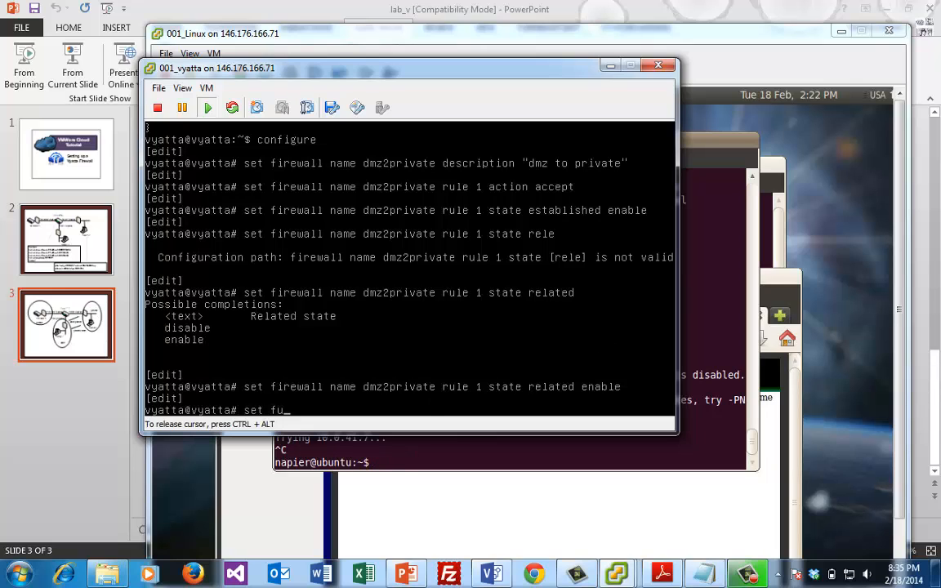
{"action": "key", "text": "BackSpace"}
{"action": "type", "text": "irewall name private2dmz"}
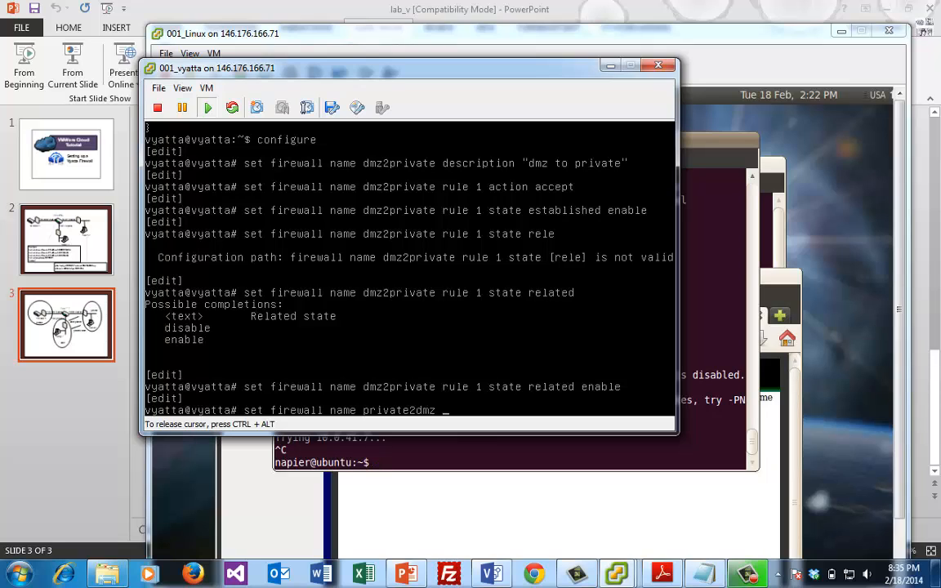
{"action": "type", "text": " description \"privat"}
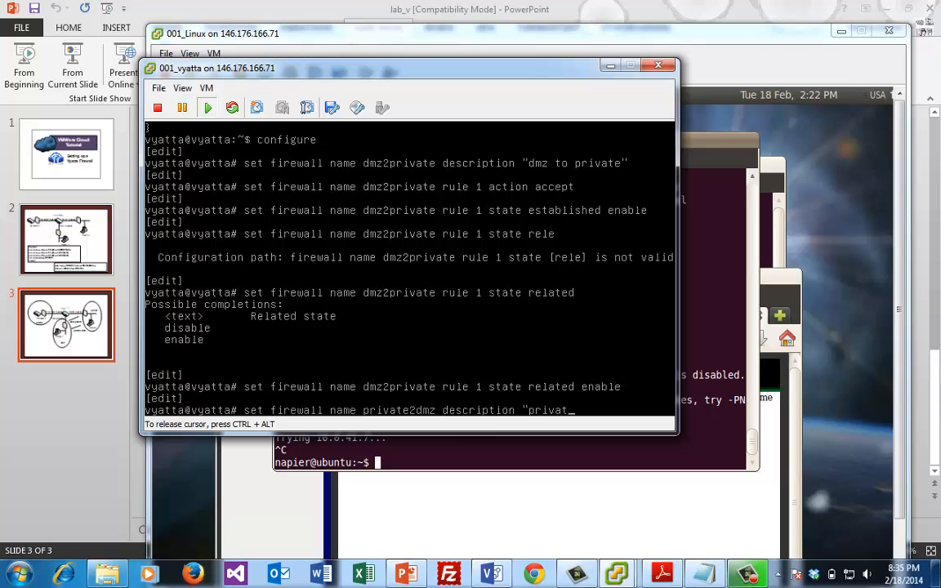
{"action": "type", "text": "e to dmz\""}
{"action": "key", "text": "Return"}
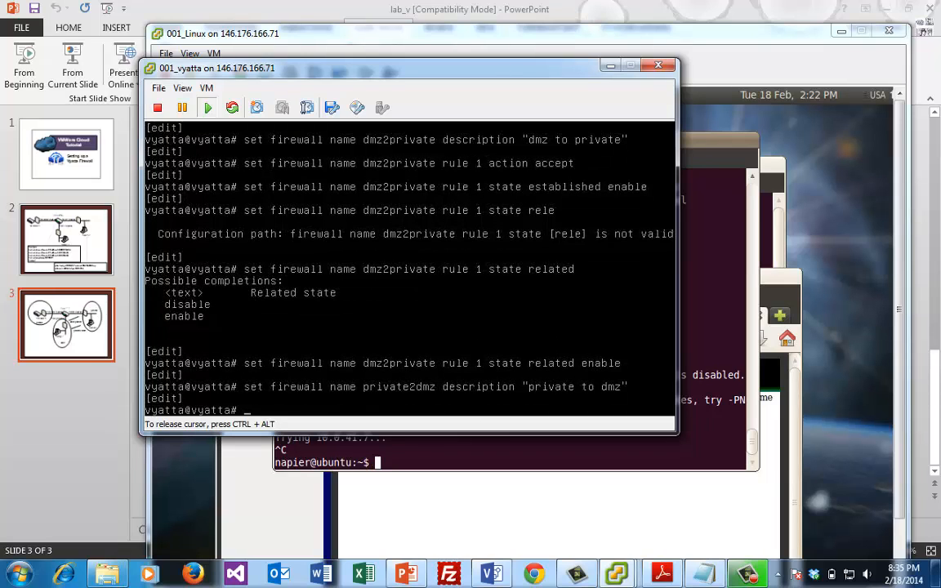
{"action": "type", "text": "set fire"}
{"action": "key", "text": "Up"}
{"action": "key", "text": "BackSpace"}
{"action": "key", "text": "BackSpace"}
{"action": "key", "text": "BackSpace"}
{"action": "key", "text": "BackSpace"}
{"action": "key", "text": "BackSpace"}
{"action": "key", "text": "BackSpace"}
{"action": "key", "text": "BackSpace"}
{"action": "key", "text": "BackSpace"}
{"action": "key", "text": "BackSpace"}
{"action": "key", "text": "BackSpace"}
{"action": "key", "text": "BackSpace"}
{"action": "key", "text": "BackSpace"}
{"action": "key", "text": "BackSpace"}
{"action": "key", "text": "BackSpace"}
{"action": "key", "text": "BackSpace"}
{"action": "key", "text": "BackSpace"}
{"action": "key", "text": "BackSpace"}
{"action": "key", "text": "BackSpace"}
{"action": "key", "text": "BackSpace"}
{"action": "key", "text": "BackSpace"}
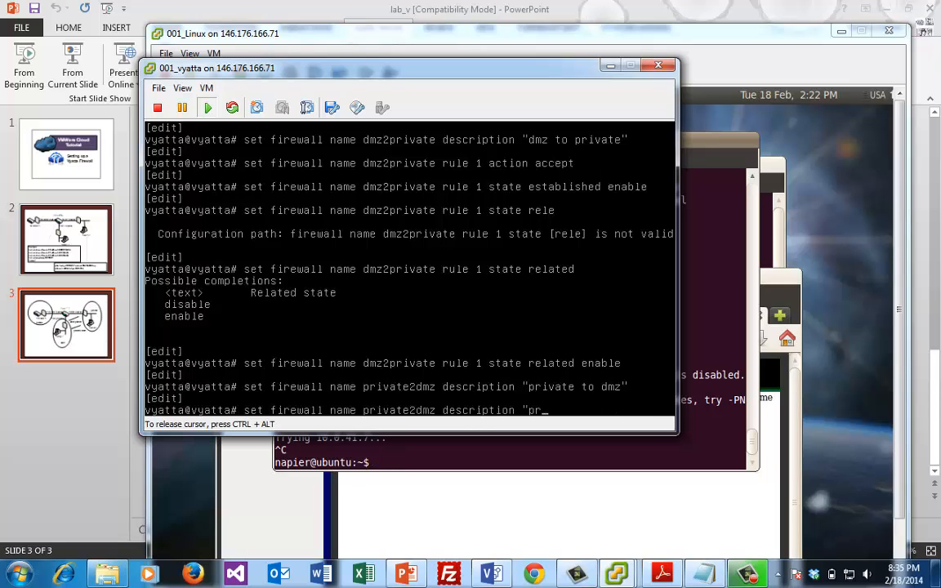
{"action": "key", "text": "BackSpace"}
{"action": "key", "text": "BackSpace"}
{"action": "key", "text": "BackSpace"}
{"action": "key", "text": "BackSpace"}
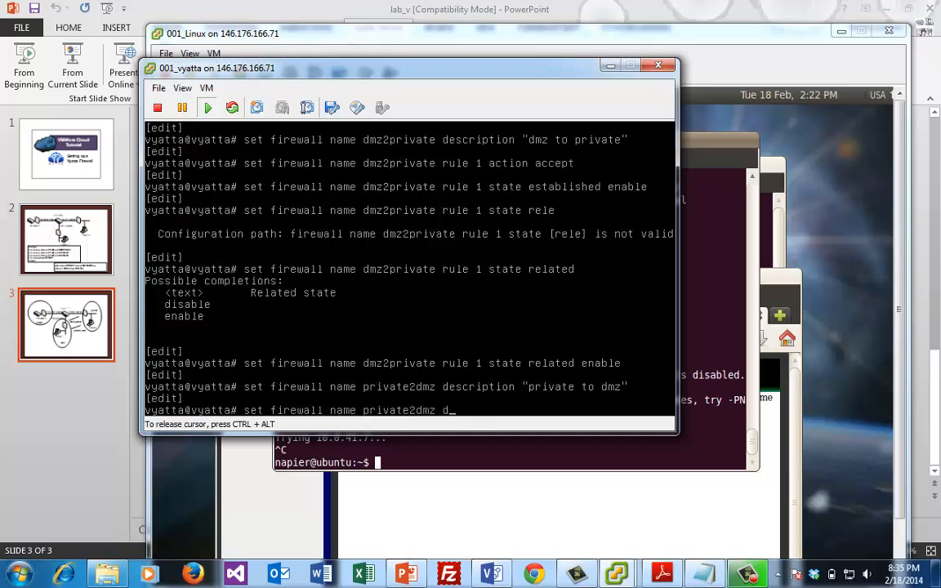
{"action": "type", "text": "rue"}
{"action": "key", "text": "BackSpace"}
{"action": "key", "text": "BackSpace"}
{"action": "type", "text": "le 1 action accept"}
{"action": "key", "text": "Return"}
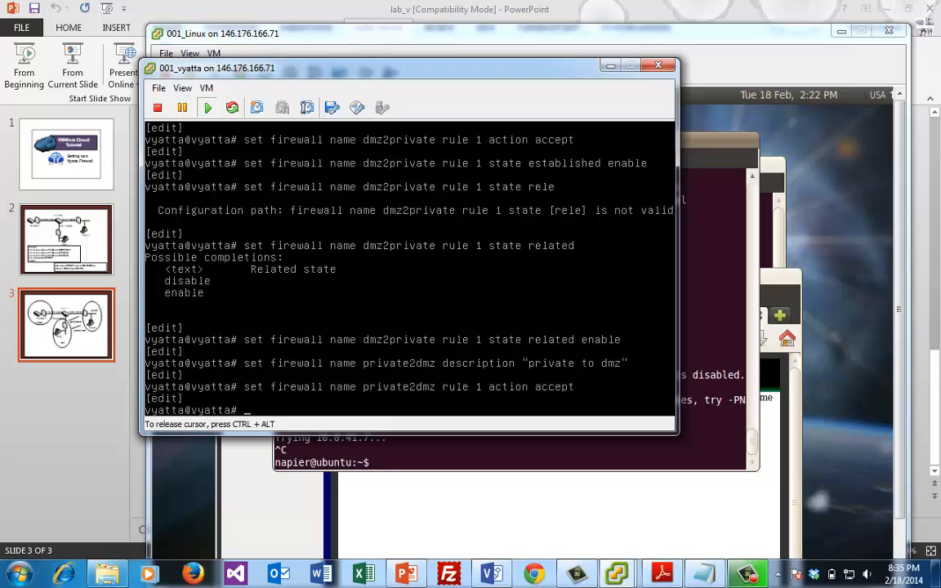
Enable established and related state matching on private2dmz rule 1
{"action": "key", "text": "Up"}
{"action": "key", "text": "BackSpace"}
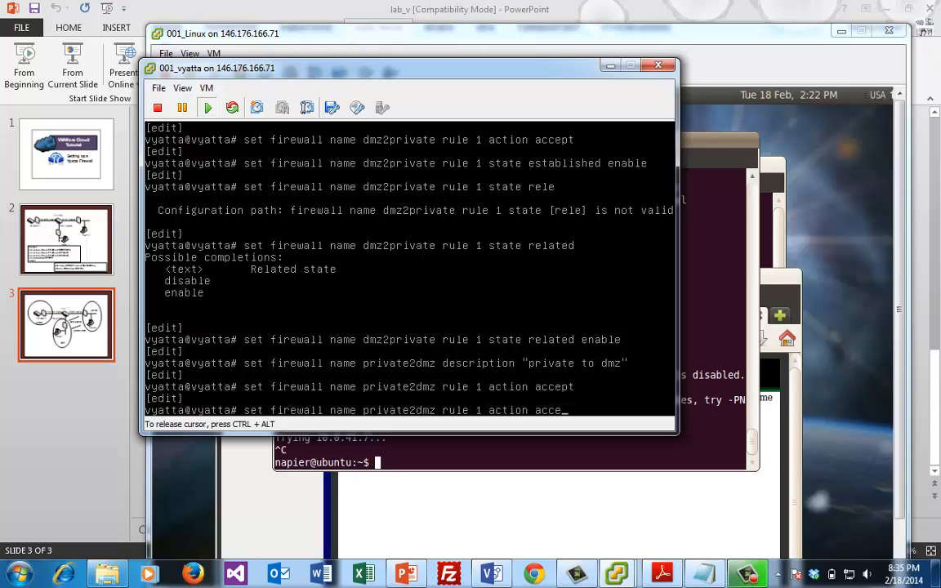
{"action": "key", "text": "BackSpace"}
{"action": "key", "text": "BackSpace"}
{"action": "key", "text": "BackSpace"}
{"action": "key", "text": "BackSpace"}
{"action": "key", "text": "BackSpace"}
{"action": "key", "text": "BackSpace"}
{"action": "key", "text": "BackSpace"}
{"action": "key", "text": "BackSpace"}
{"action": "key", "text": "BackSpace"}
{"action": "key", "text": "BackSpace"}
{"action": "key", "text": "BackSpace"}
{"action": "key", "text": "BackSpace"}
{"action": "key", "text": "BackSpace"}
{"action": "type", "text": "1 state established "}
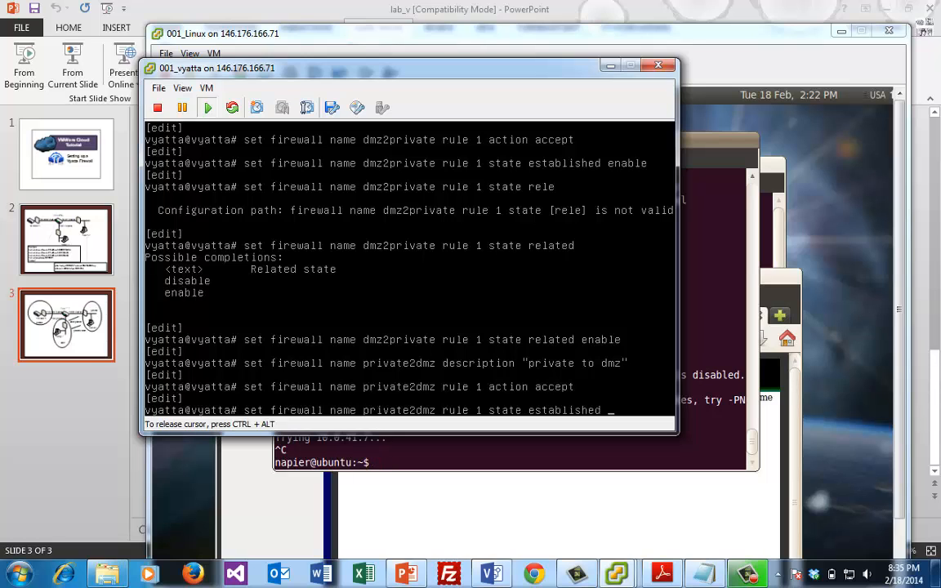
{"action": "type", "text": "enable"}
{"action": "key", "text": "Return"}
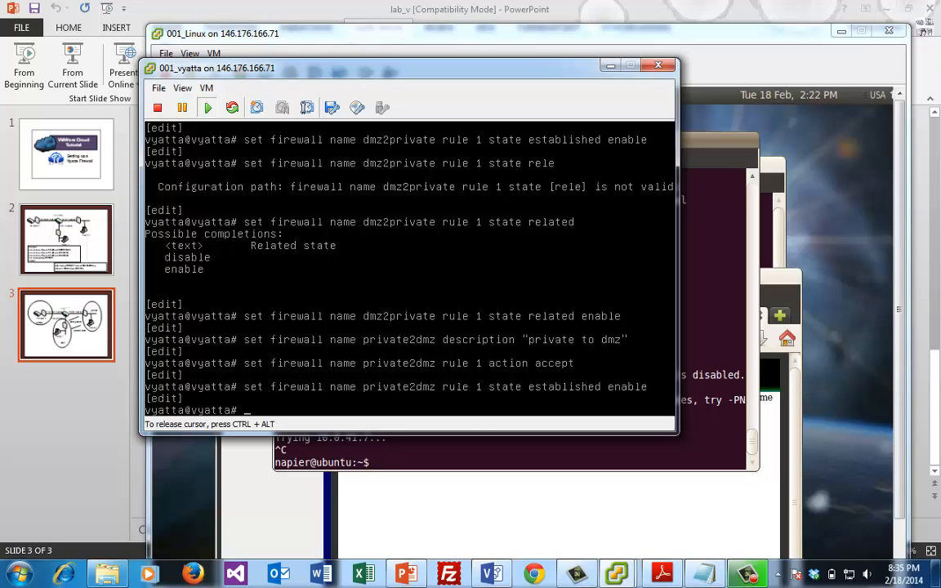
{"action": "key", "text": "Up"}
{"action": "key", "text": "BackSpace"}
{"action": "key", "text": "BackSpace"}
{"action": "key", "text": "BackSpace"}
{"action": "key", "text": "BackSpace"}
{"action": "key", "text": "BackSpace"}
{"action": "key", "text": "BackSpace"}
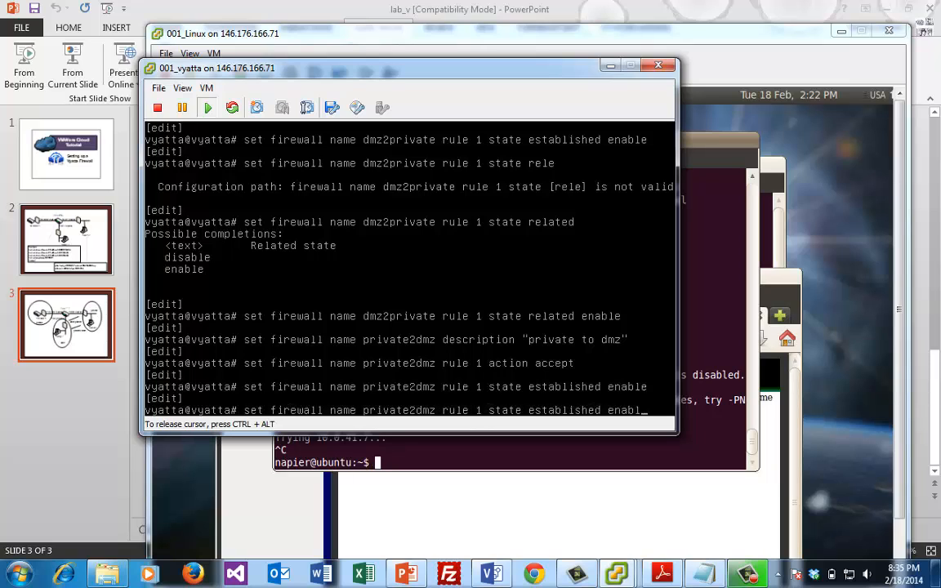
{"action": "key", "text": "BackSpace"}
{"action": "key", "text": "BackSpace"}
{"action": "key", "text": "BackSpace"}
{"action": "key", "text": "BackSpace"}
{"action": "key", "text": "BackSpace"}
{"action": "key", "text": "BackSpace"}
{"action": "key", "text": "BackSpace"}
{"action": "key", "text": "BackSpace"}
{"action": "key", "text": "BackSpace"}
{"action": "key", "text": "BackSpace"}
{"action": "key", "text": "BackSpace"}
{"action": "key", "text": "BackSpace"}
{"action": "key", "text": "BackSpace"}
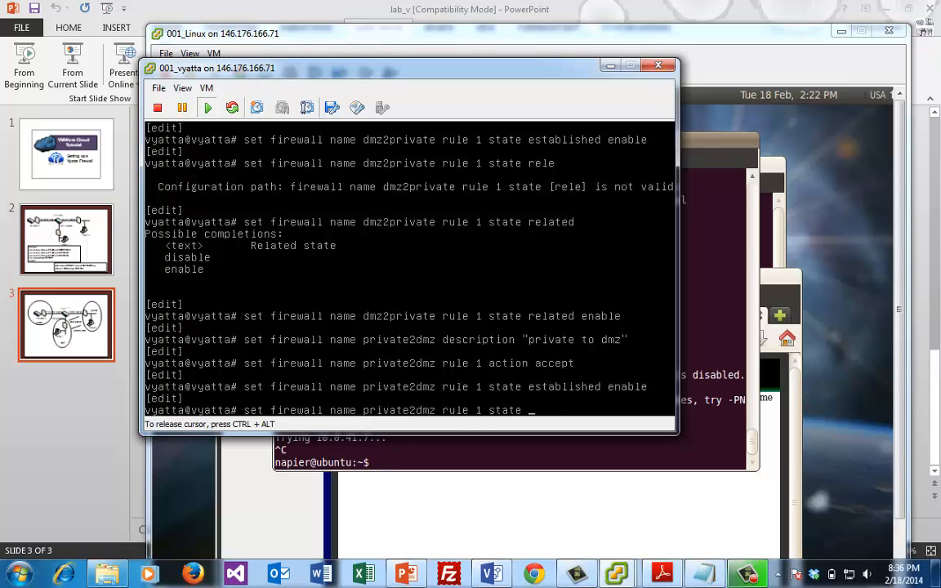
{"action": "type", "text": "related enable"}
{"action": "key", "text": "Return"}
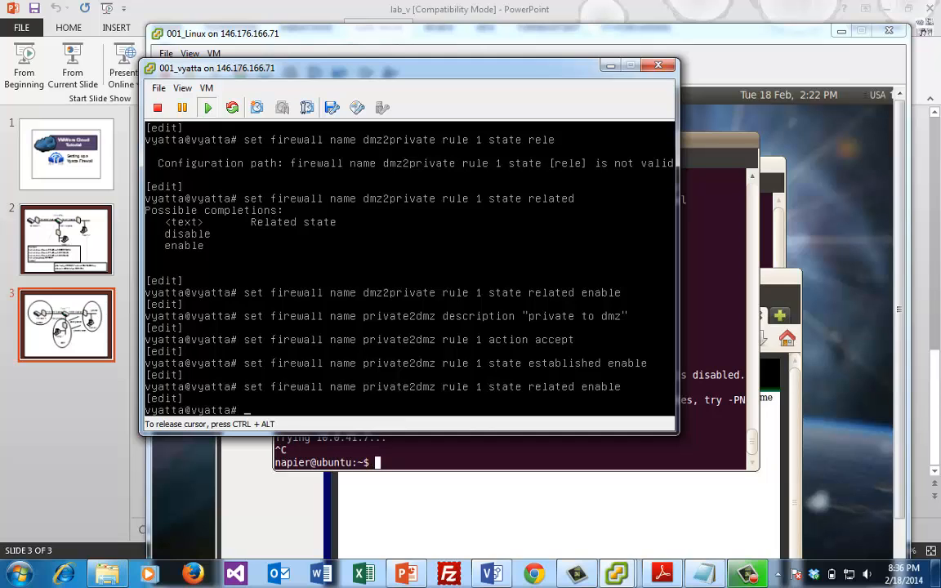
Add private2dmz rule 10 with action accept
{"action": "key", "text": "Up"}
{"action": "key", "text": "BackSpace"}
{"action": "key", "text": "BackSpace"}
{"action": "key", "text": "BackSpace"}
{"action": "key", "text": "BackSpace"}
{"action": "key", "text": "BackSpace"}
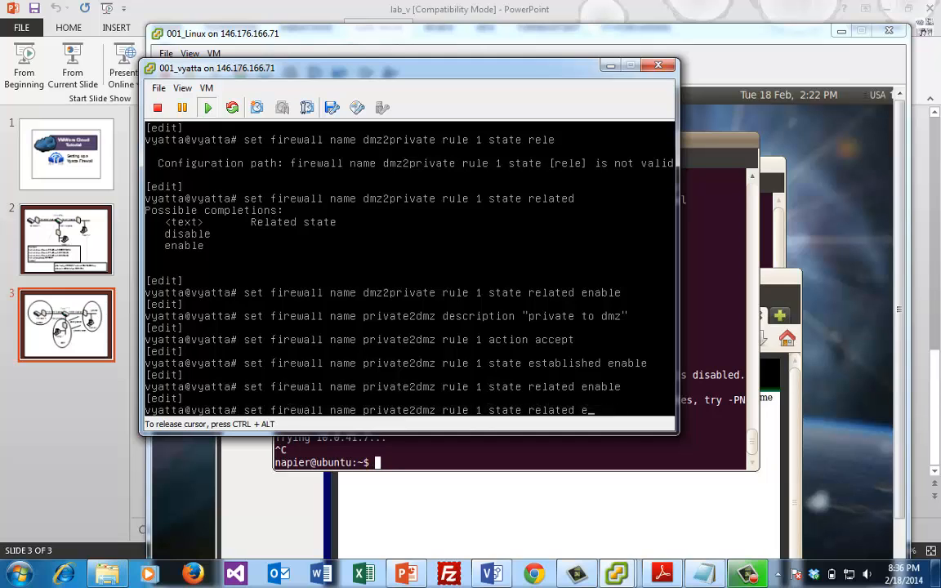
{"action": "key", "text": "BackSpace"}
{"action": "key", "text": "BackSpace"}
{"action": "key", "text": "BackSpace"}
{"action": "key", "text": "BackSpace"}
{"action": "key", "text": "BackSpace"}
{"action": "key", "text": "BackSpace"}
{"action": "key", "text": "BackSpace"}
{"action": "key", "text": "BackSpace"}
{"action": "key", "text": "BackSpace"}
{"action": "key", "text": "BackSpace"}
{"action": "key", "text": "BackSpace"}
{"action": "key", "text": "BackSpace"}
{"action": "key", "text": "BackSpace"}
{"action": "type", "text": "0 "}
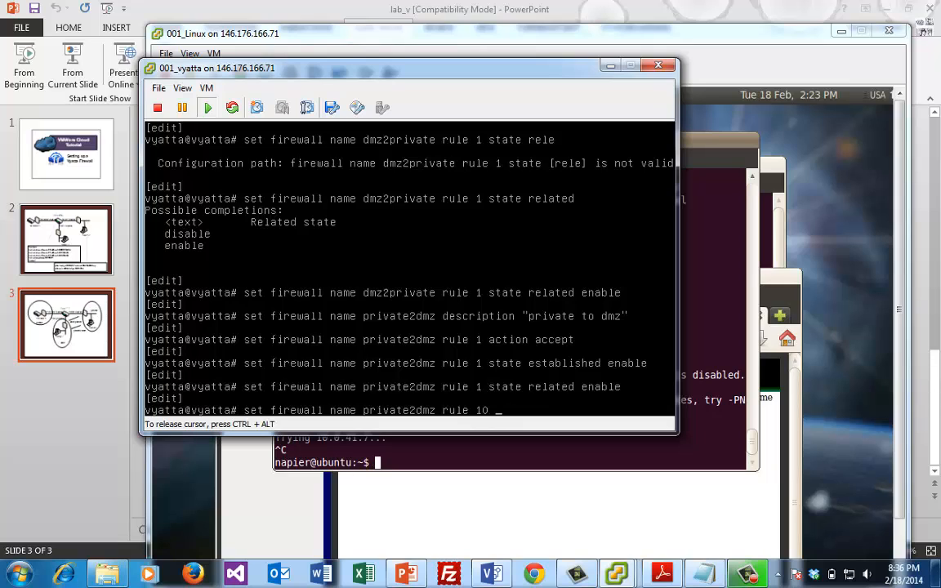
{"action": "type", "text": "action accept"}
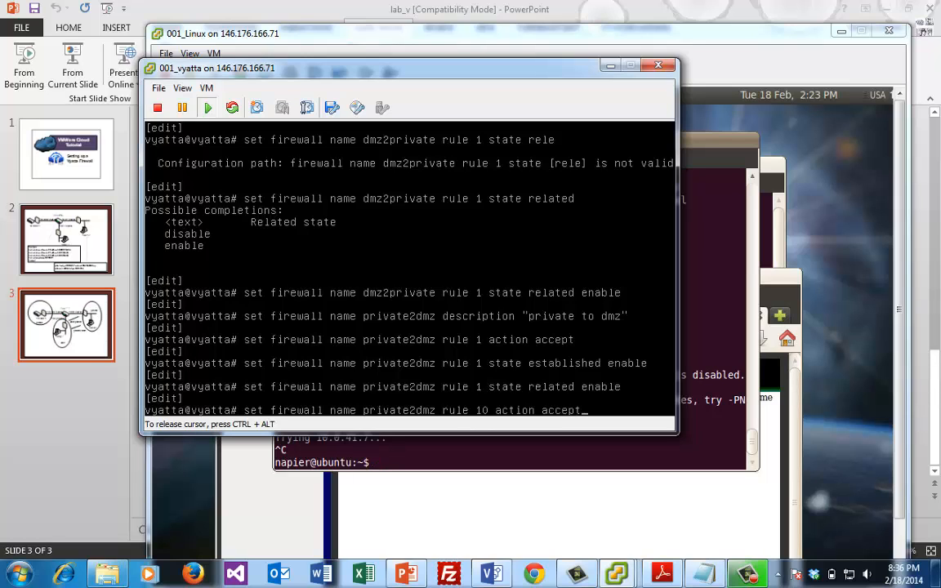
{"action": "key", "text": "Return"}
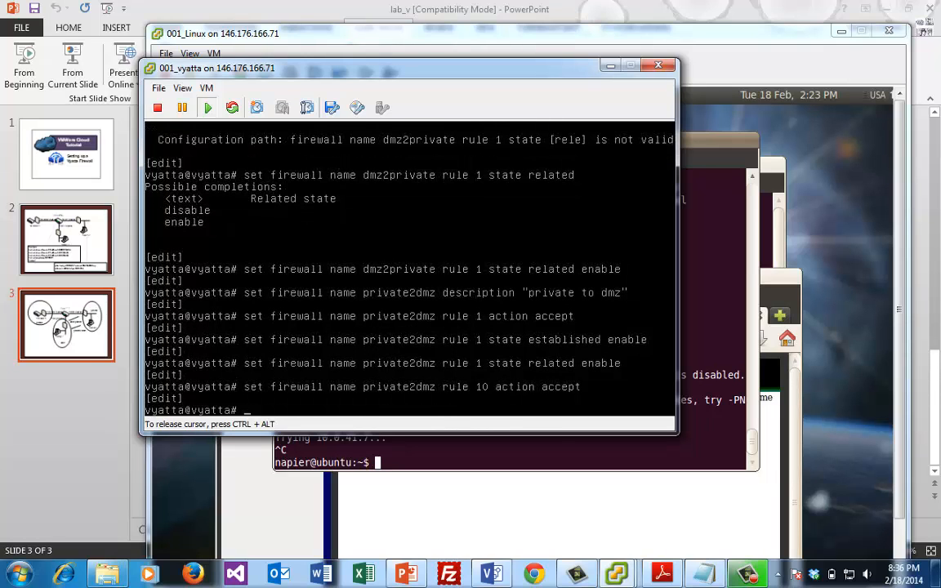
Set private2dmz rule 10 destination port to 80,443
{"action": "key", "text": "Up"}
{"action": "key", "text": "BackSpace"}
{"action": "key", "text": "BackSpace"}
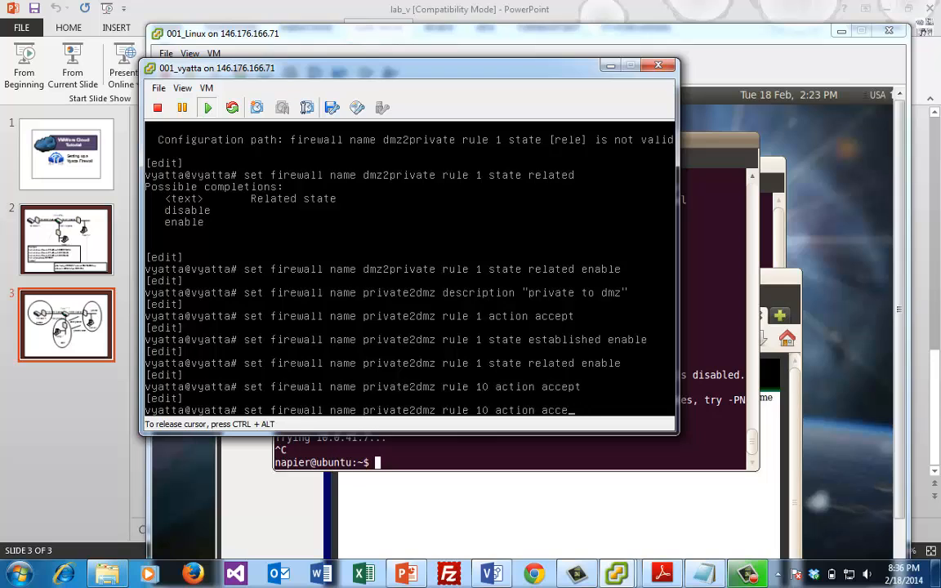
{"action": "key", "text": "BackSpace"}
{"action": "key", "text": "BackSpace"}
{"action": "key", "text": "BackSpace"}
{"action": "key", "text": "BackSpace"}
{"action": "key", "text": "BackSpace"}
{"action": "key", "text": "BackSpace"}
{"action": "key", "text": "BackSpace"}
{"action": "key", "text": "BackSpace"}
{"action": "key", "text": "BackSpace"}
{"action": "key", "text": "BackSpace"}
{"action": "key", "text": "BackSpace"}
{"action": "type", "text": "dest"}
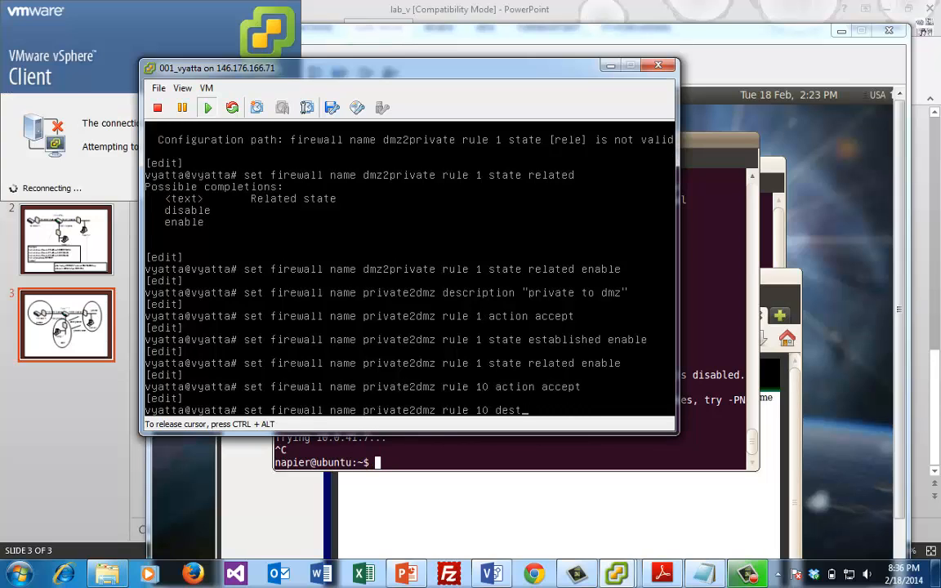
{"action": "type", "text": "ination "}
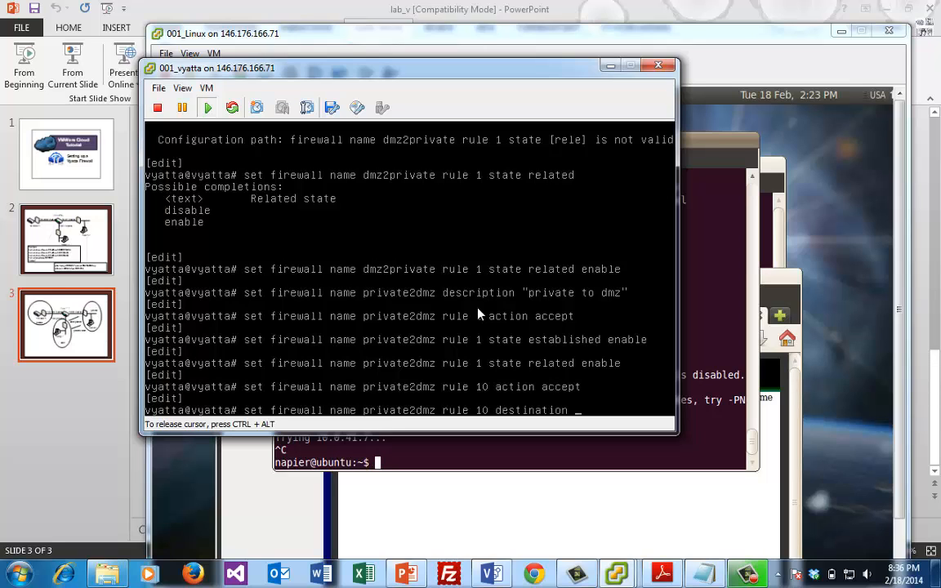
{"action": "type", "text": "80,443"}
{"action": "key", "text": "Return"}
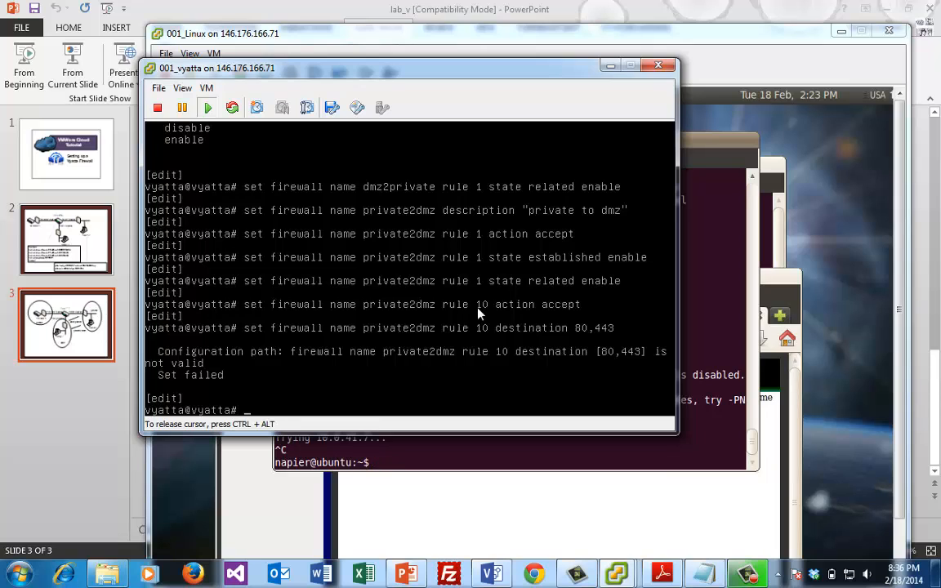
{"action": "key", "text": "Up"}
{"action": "key", "text": "Left"}
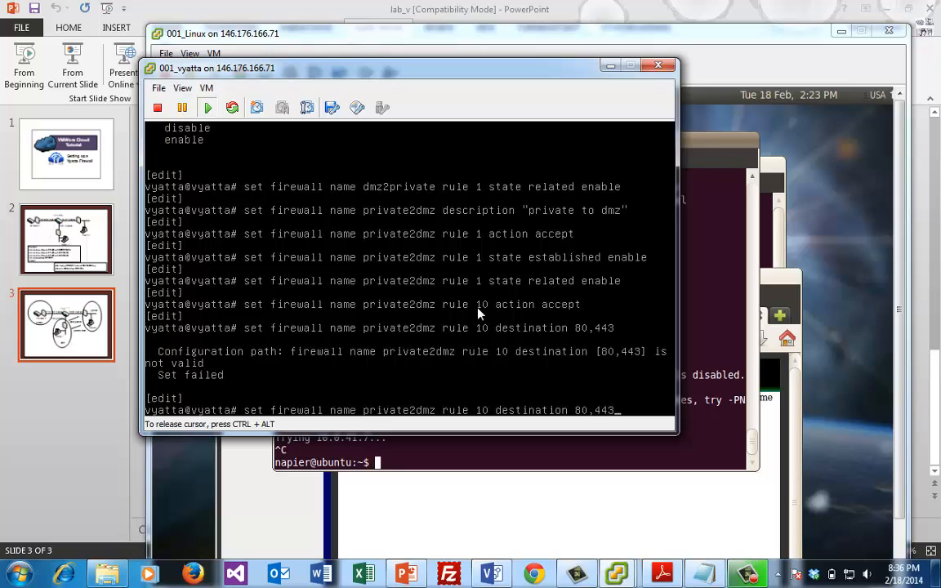
{"action": "key", "text": "BackSpace"}
{"action": "key", "text": "BackSpace"}
{"action": "key", "text": "BackSpace"}
{"action": "key", "text": "BackSpace"}
{"action": "key", "text": "BackSpace"}
{"action": "key", "text": "BackSpace"}
{"action": "type", "text": "port 80,443"}
{"action": "key", "text": "Return"}
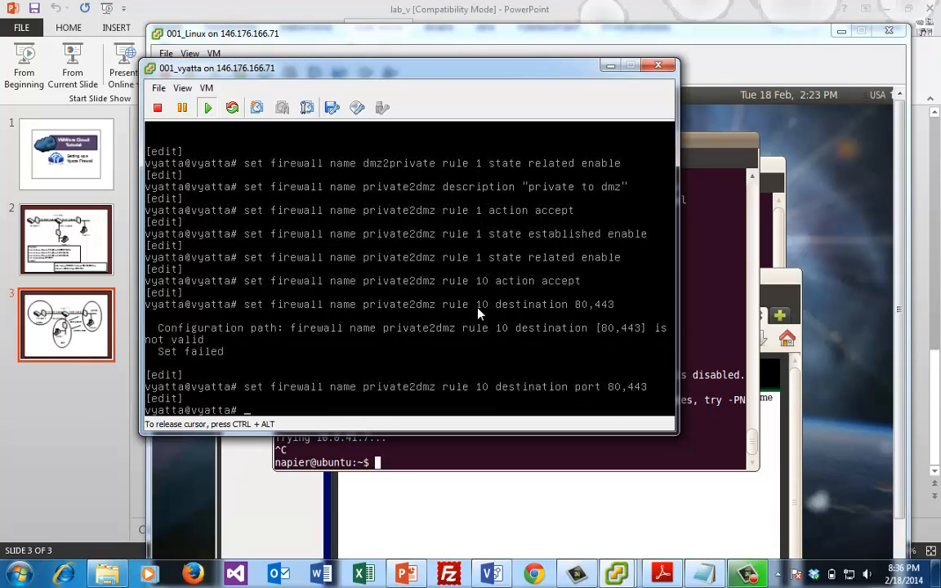
Enter the rule 10 protocol tcp command, listing the available protocol options
{"action": "type", "text": "prot"}
{"action": "key", "text": "BackSpace"}
{"action": "key", "text": "BackSpace"}
{"action": "key", "text": "BackSpace"}
{"action": "key", "text": "BackSpace"}
{"action": "key", "text": "Up"}
{"action": "key", "text": "BackSpace"}
{"action": "key", "text": "BackSpace"}
{"action": "key", "text": "BackSpace"}
{"action": "key", "text": "BackSpace"}
{"action": "key", "text": "BackSpace"}
{"action": "key", "text": "BackSpace"}
{"action": "key", "text": "BackSpace"}
{"action": "key", "text": "BackSpace"}
{"action": "key", "text": "BackSpace"}
{"action": "key", "text": "BackSpace"}
{"action": "key", "text": "BackSpace"}
{"action": "key", "text": "BackSpace"}
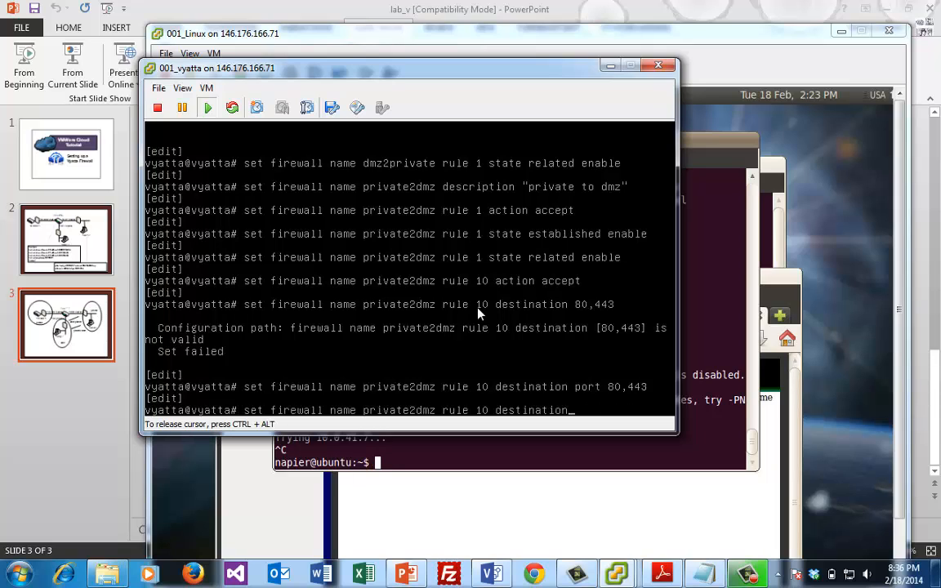
{"action": "key", "text": "BackSpace"}
{"action": "key", "text": "BackSpace"}
{"action": "key", "text": "BackSpace"}
{"action": "key", "text": "BackSpace"}
{"action": "key", "text": "BackSpace"}
{"action": "key", "text": "BackSpace"}
{"action": "key", "text": "BackSpace"}
{"action": "key", "text": "BackSpace"}
{"action": "key", "text": "BackSpace"}
{"action": "key", "text": "BackSpace"}
{"action": "key", "text": "BackSpace"}
{"action": "type", "text": "[r"}
{"action": "key", "text": "BackSpace"}
{"action": "key", "text": "BackSpace"}
{"action": "type", "text": "protocol tcp"}
{"action": "key", "text": "BackSpace"}
{"action": "key", "text": "BackSpace"}
{"action": "key", "text": "BackSpace"}
{"action": "key", "text": "Tab"}
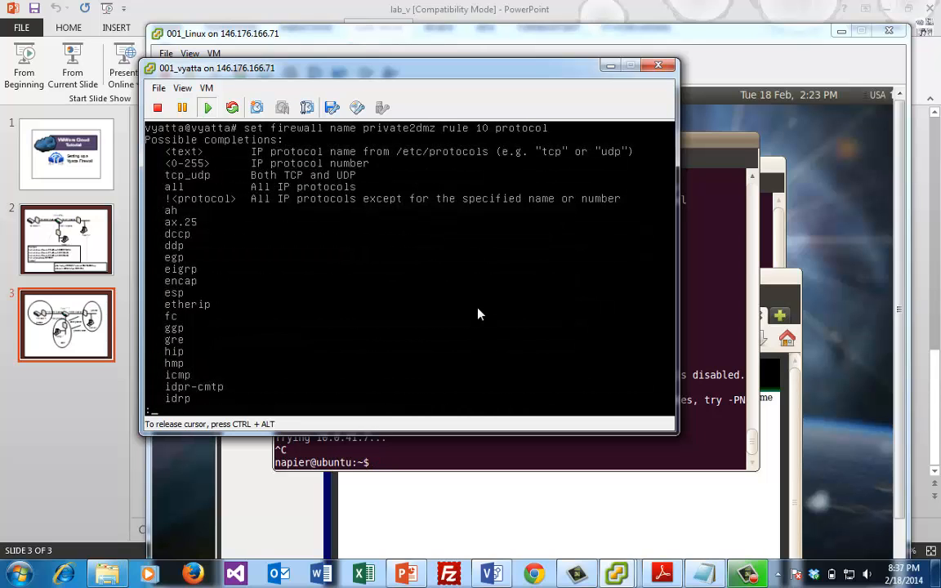
{"action": "key", "text": "space"}
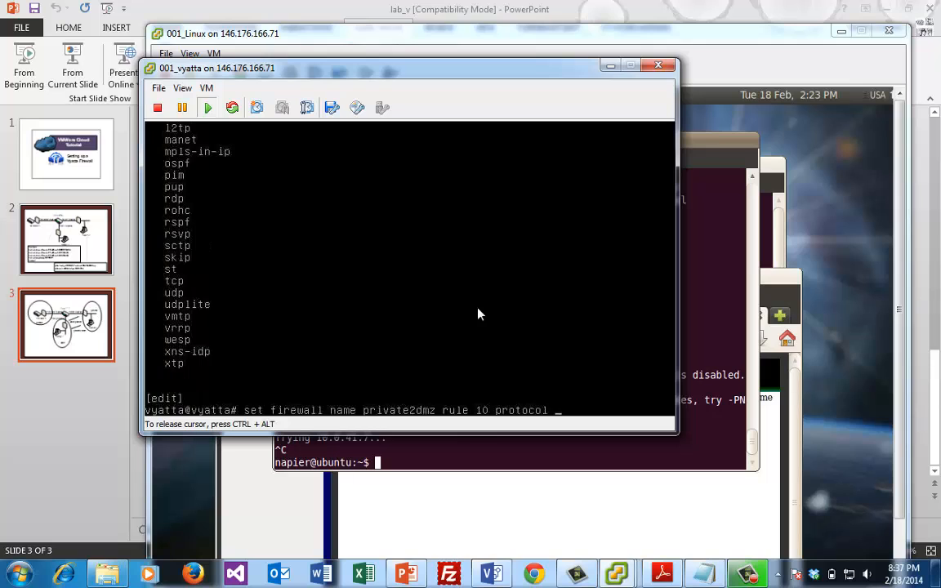
{"action": "type", "text": "tp"}
{"action": "key", "text": "BackSpace"}
Set rule 10 protocol to tcp and apply dmz2private to zone private from dmz
{"action": "type", "text": "cp"}
{"action": "key", "text": "Return"}
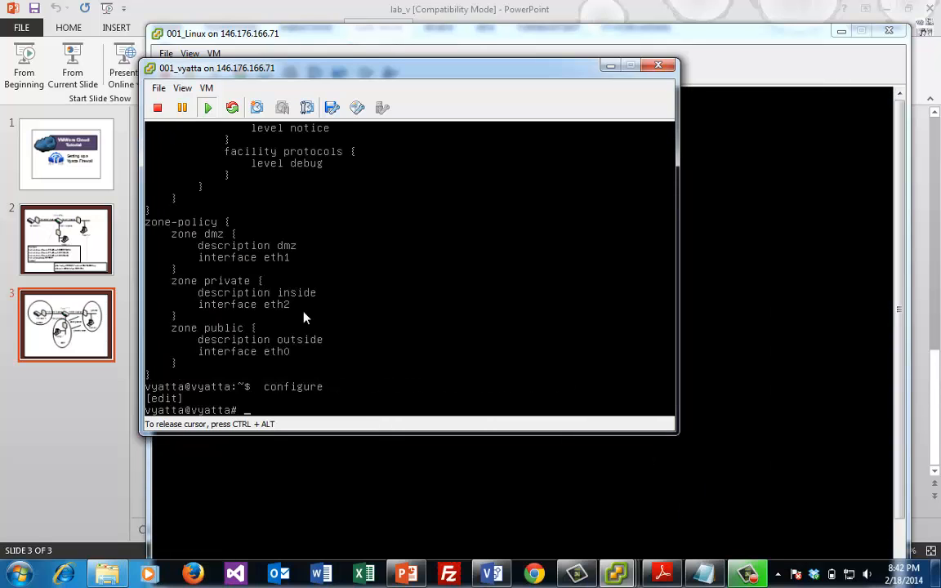
{"action": "type", "text": "set zone-policy "}
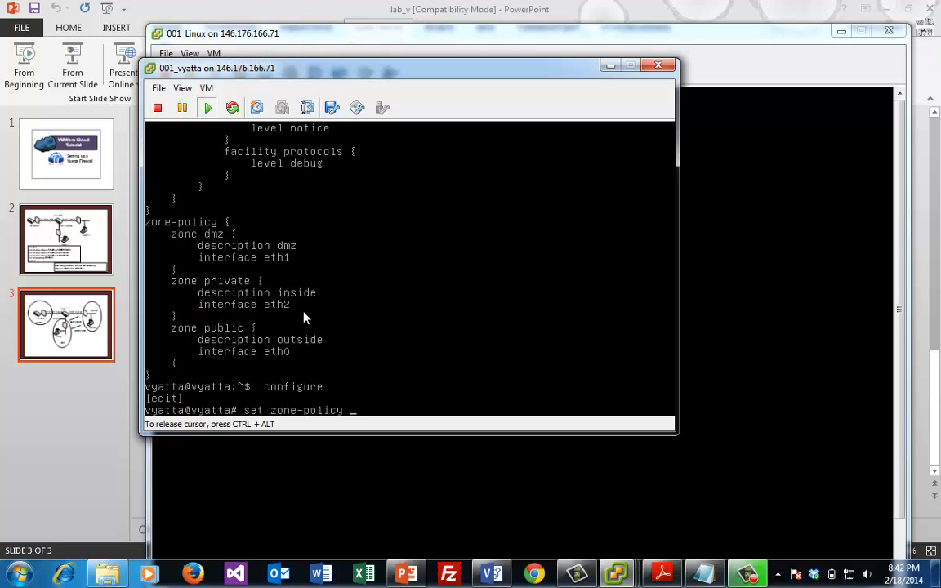
{"action": "type", "text": "zone private from "}
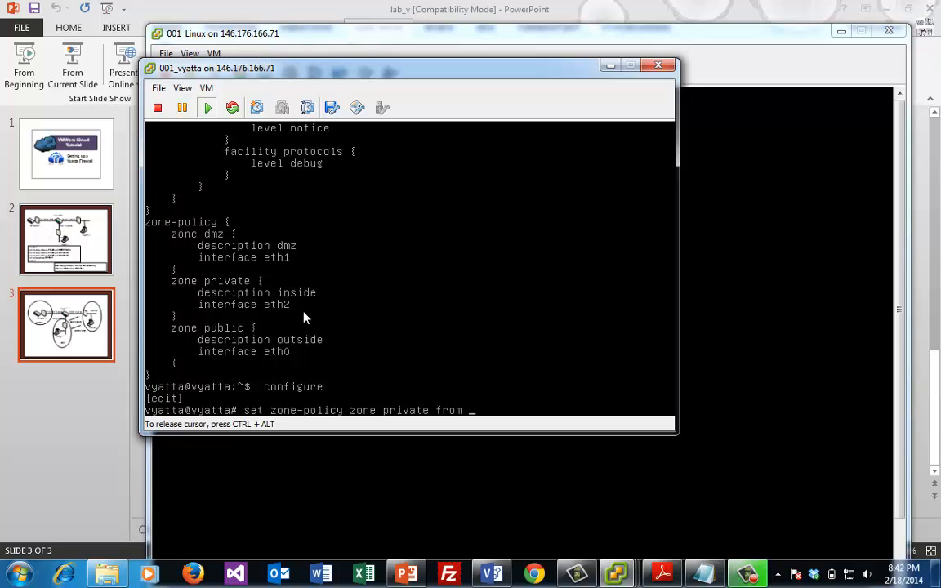
{"action": "type", "text": "dmz firewall name "}
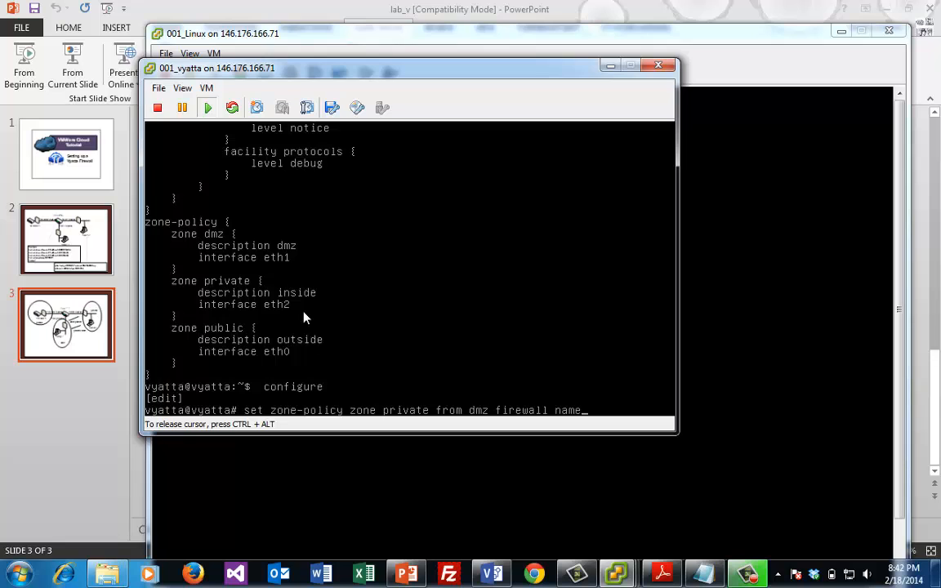
{"action": "type", "text": "dmz2private"}
{"action": "key", "text": "Return"}
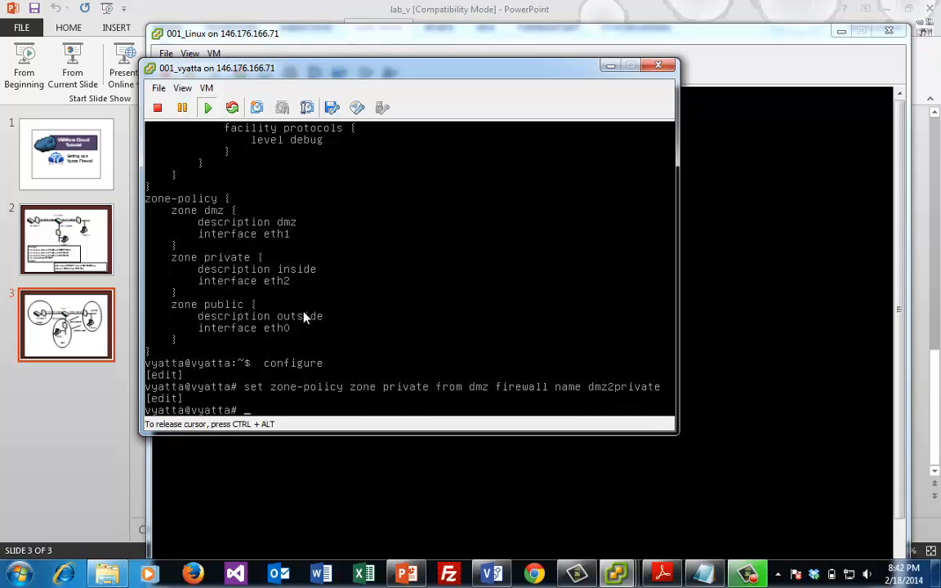
Apply private2dmz to zone dmz from private and commit the configuration
{"action": "type", "text": "set zone-policy zone p"}
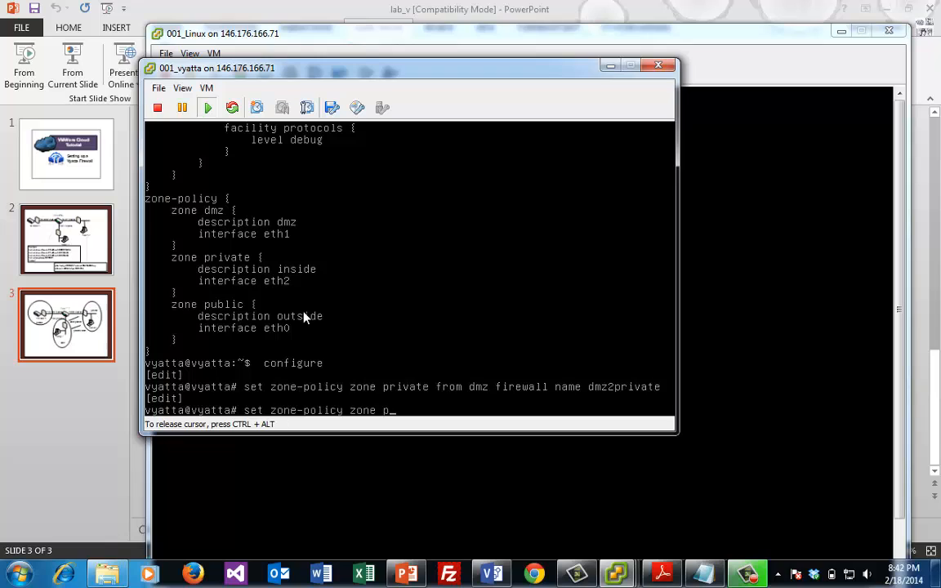
{"action": "key", "text": "BackSpace"}
{"action": "type", "text": "dmz from private firewall name private2dmz"}
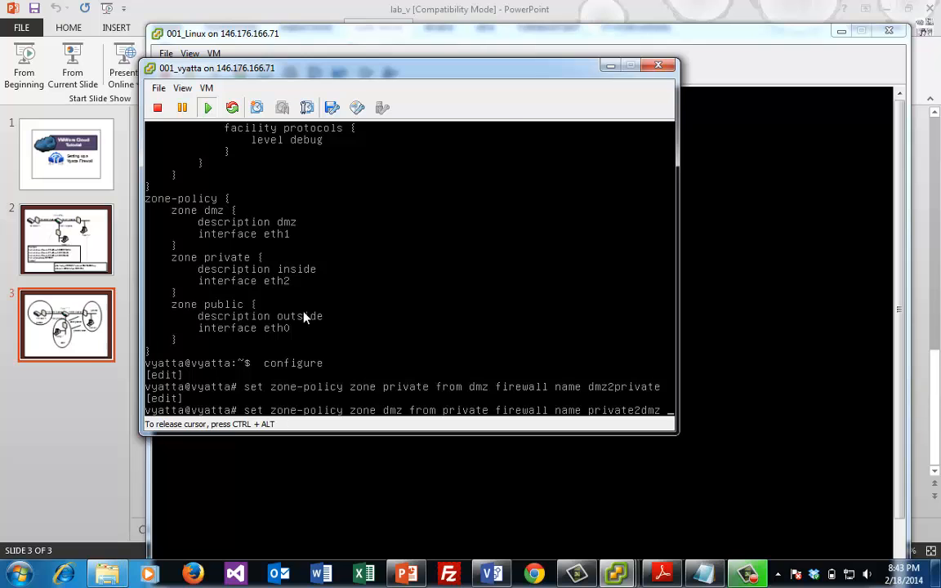
{"action": "key", "text": "Return"}
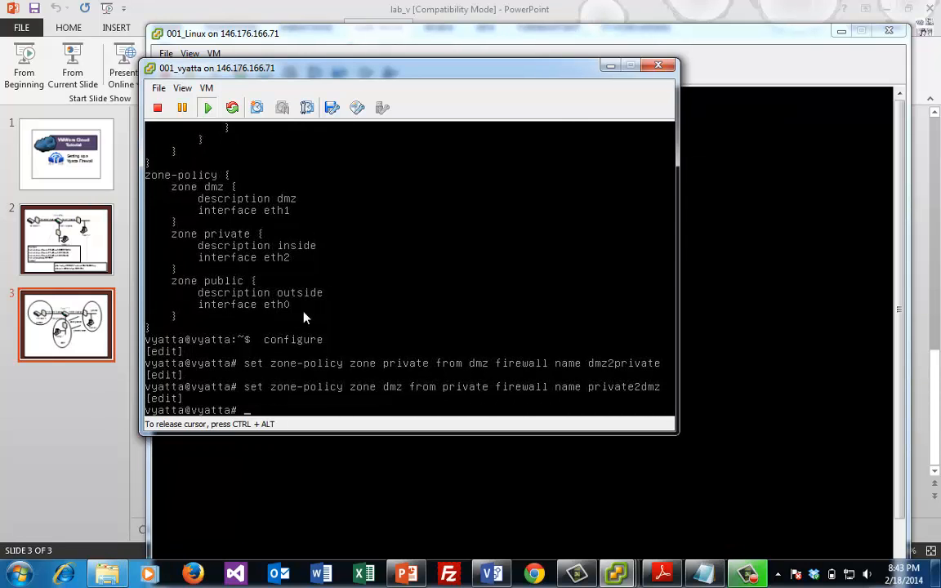
{"action": "type", "text": "commit"}
{"action": "key", "text": "Return"}
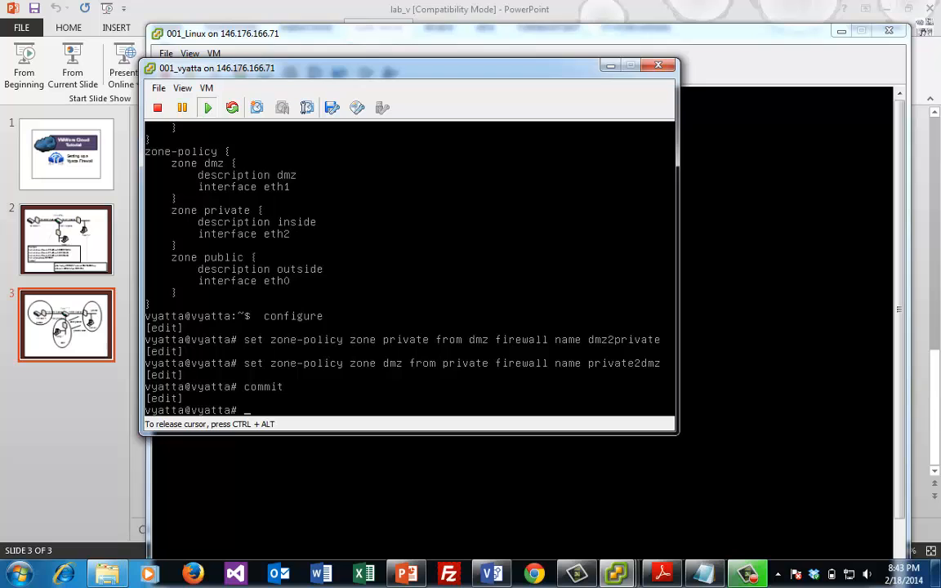
Unlock the Linux VM and rerun telnet 10.0.41.7 80, getting HTTP 400 Bad Request
{"action": "left_click", "coordinate": [830, 208]}
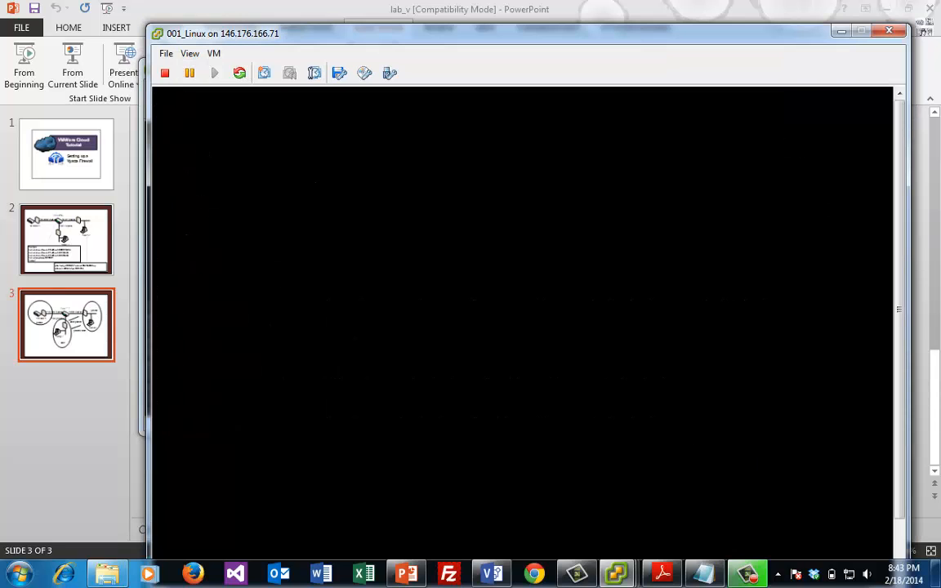
{"action": "type", "text": "********"}
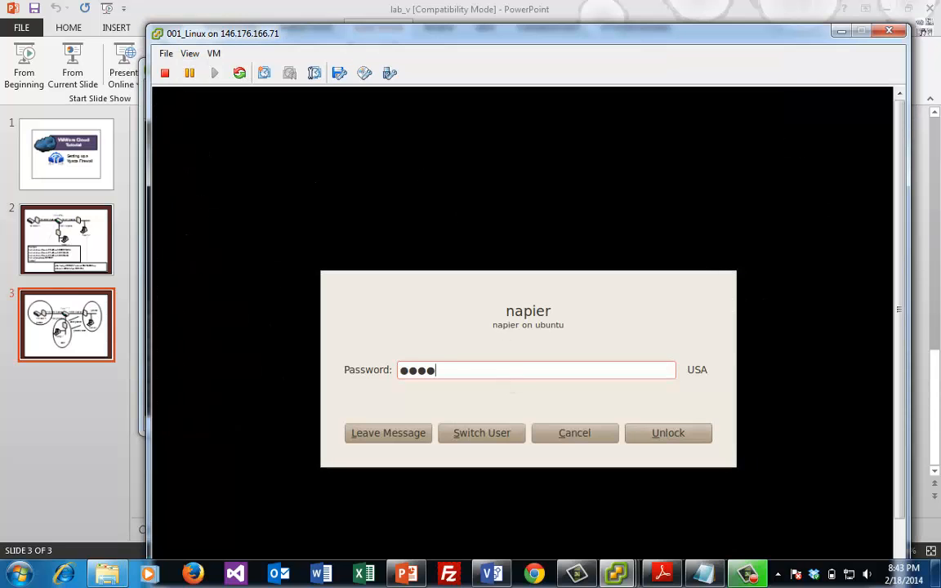
{"action": "key", "text": "Return"}
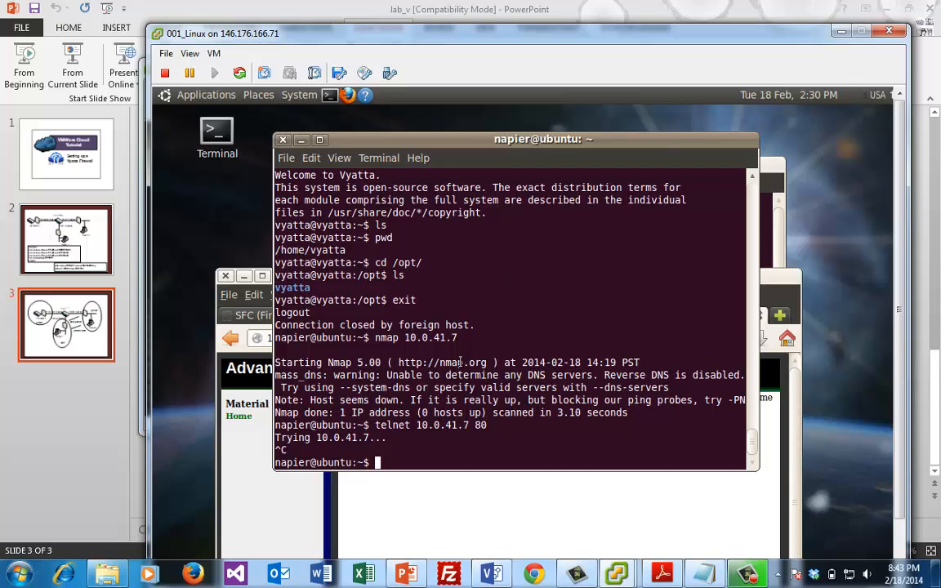
{"action": "left_click_drag", "start_coordinate": [458, 363], "coordinate": [457, 372]}
{"action": "key", "text": "Up"}
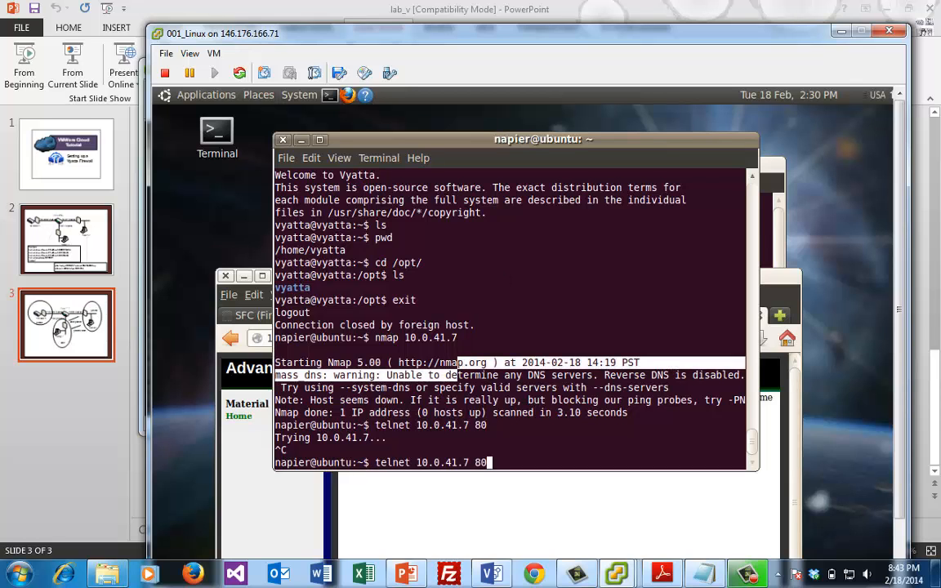
{"action": "key", "text": "Return"}
{"action": "type", "text": "dfasdf"}
{"action": "key", "text": "Return"}
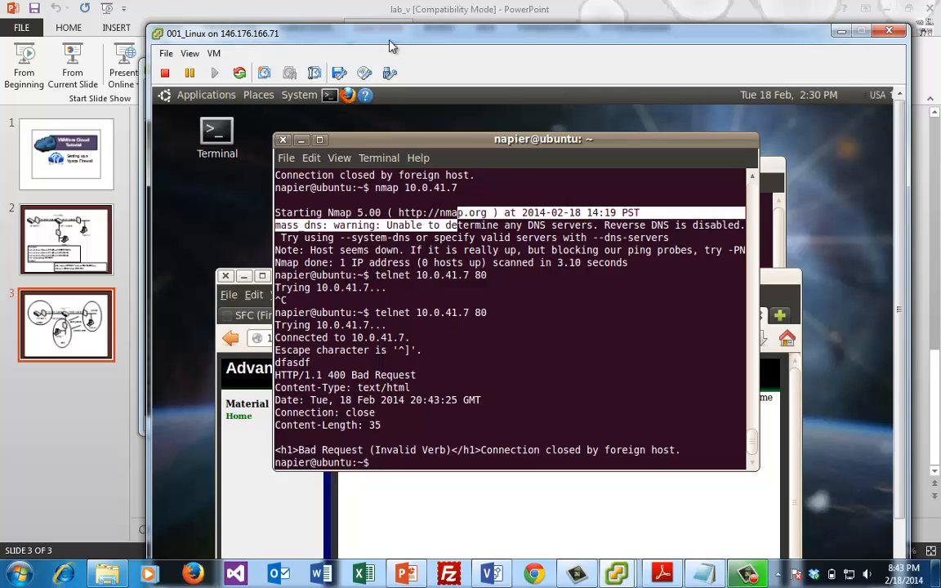
{"action": "left_click_drag", "start_coordinate": [405, 41], "coordinate": [547, 19]}
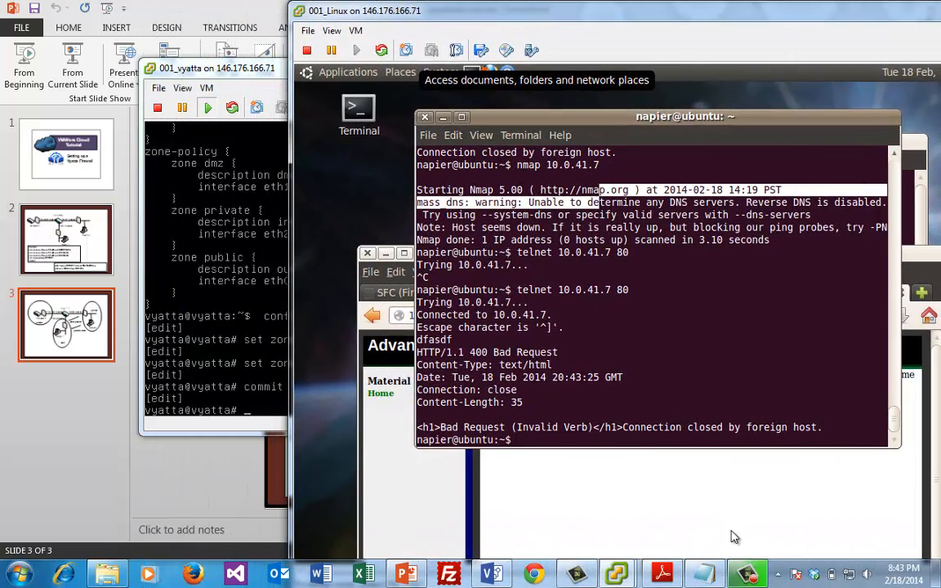
Unlock the Windows 2003 VM with Send Ctrl+Alt+Del and the Administrator password
{"action": "mouse_move", "coordinate": [749, 576]}
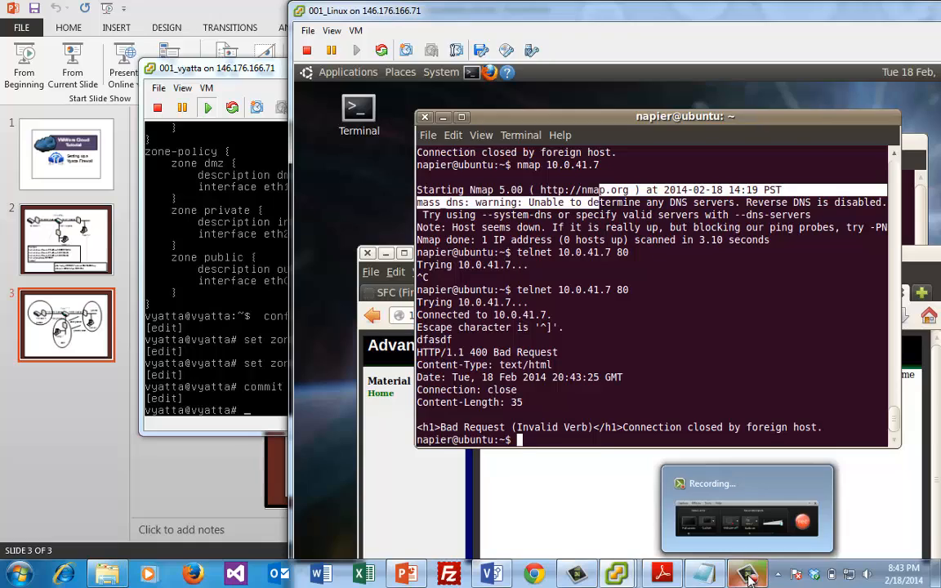
{"action": "mouse_move", "coordinate": [616, 574]}
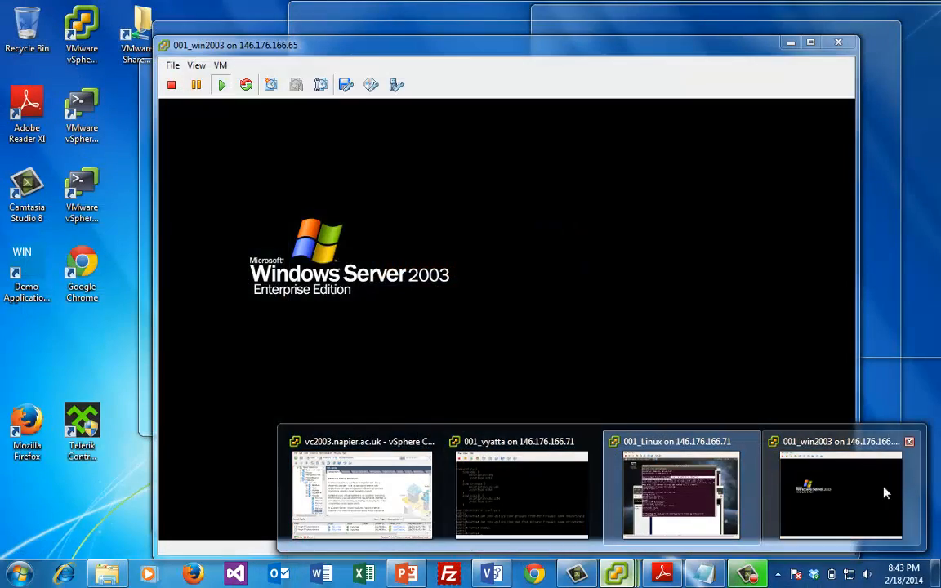
{"action": "left_click", "coordinate": [795, 439]}
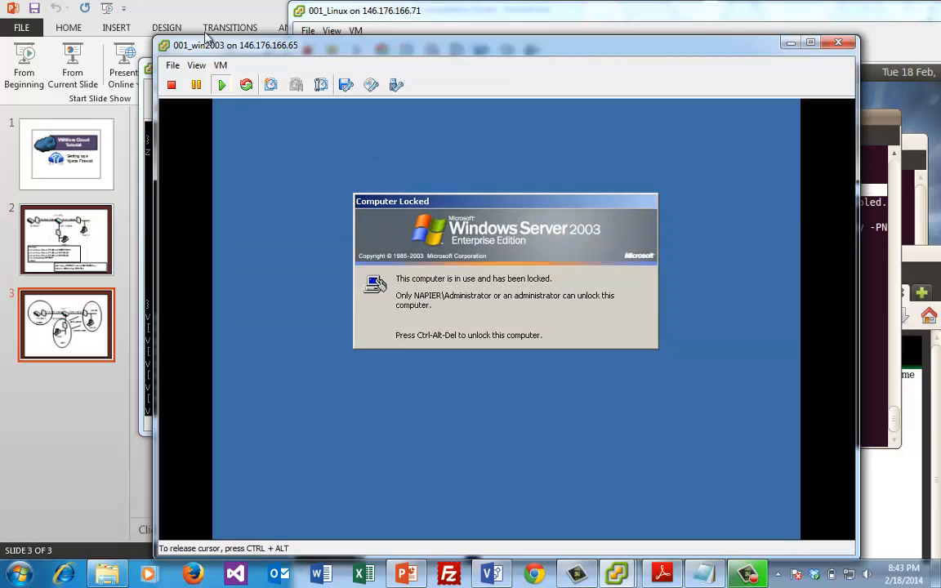
{"action": "left_click", "coordinate": [220, 66]}
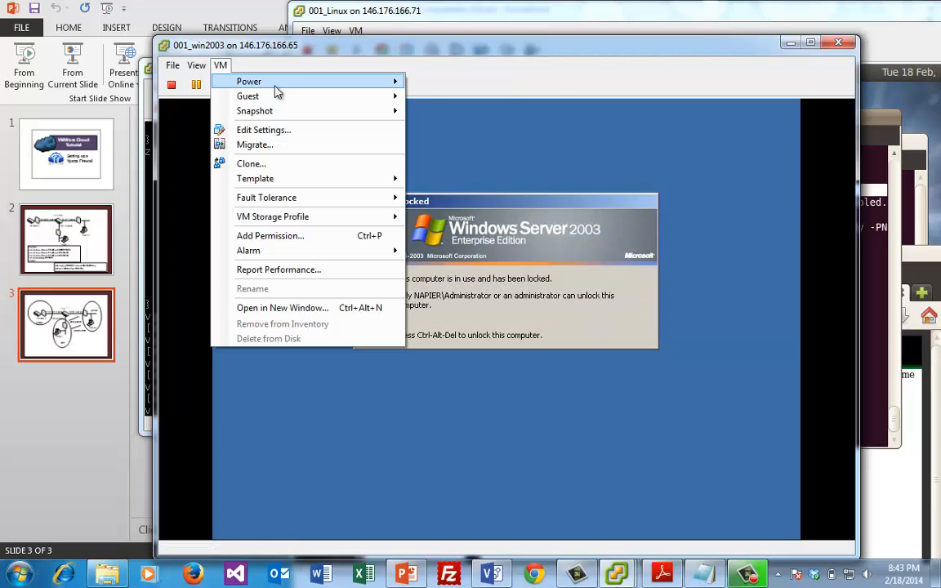
{"action": "mouse_move", "coordinate": [287, 88]}
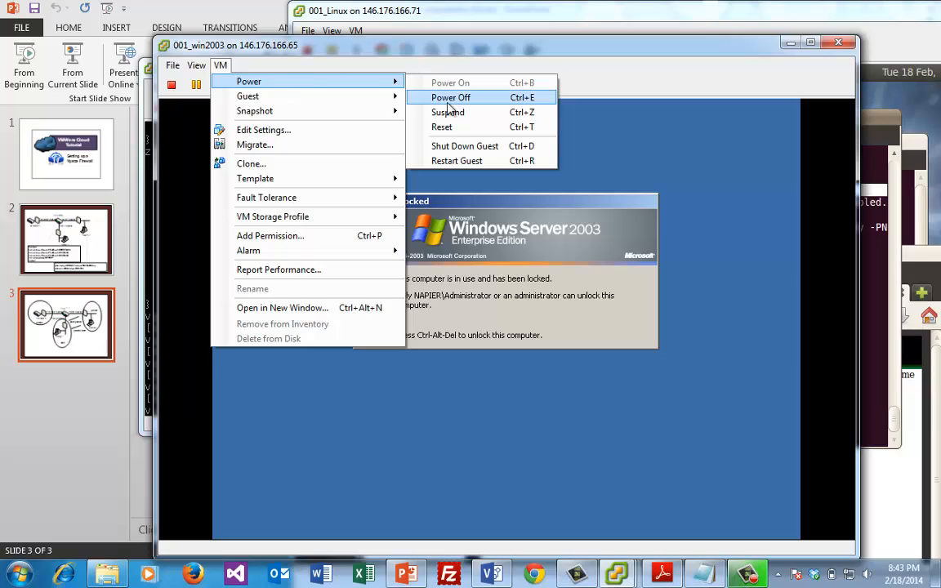
{"action": "mouse_move", "coordinate": [307, 110]}
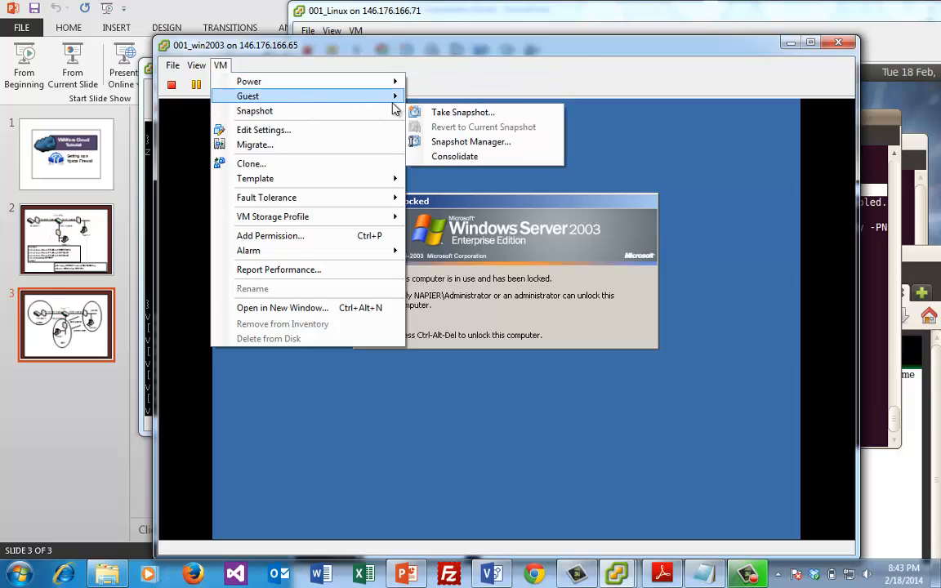
{"action": "mouse_move", "coordinate": [392, 96]}
{"action": "left_click", "coordinate": [458, 115]}
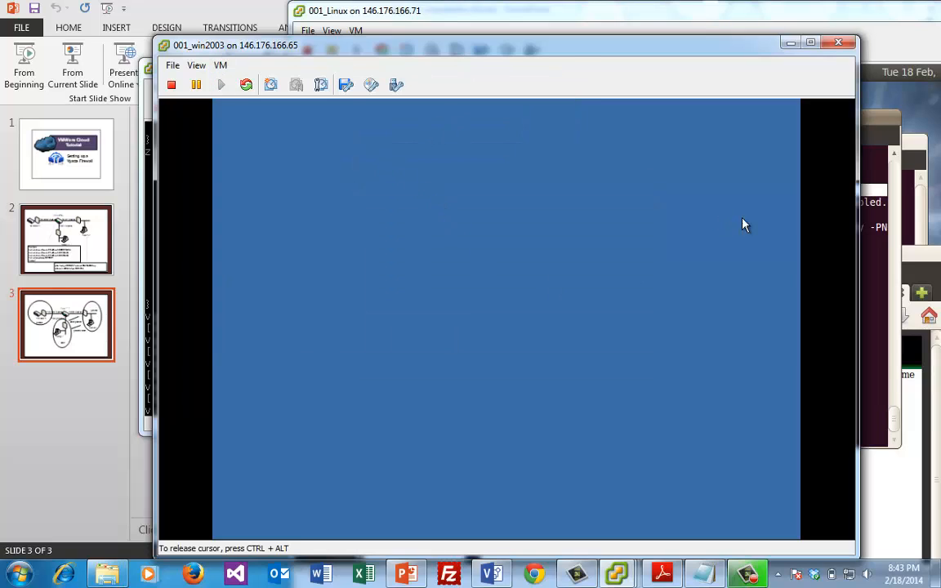
{"action": "type", "text": "*******"}
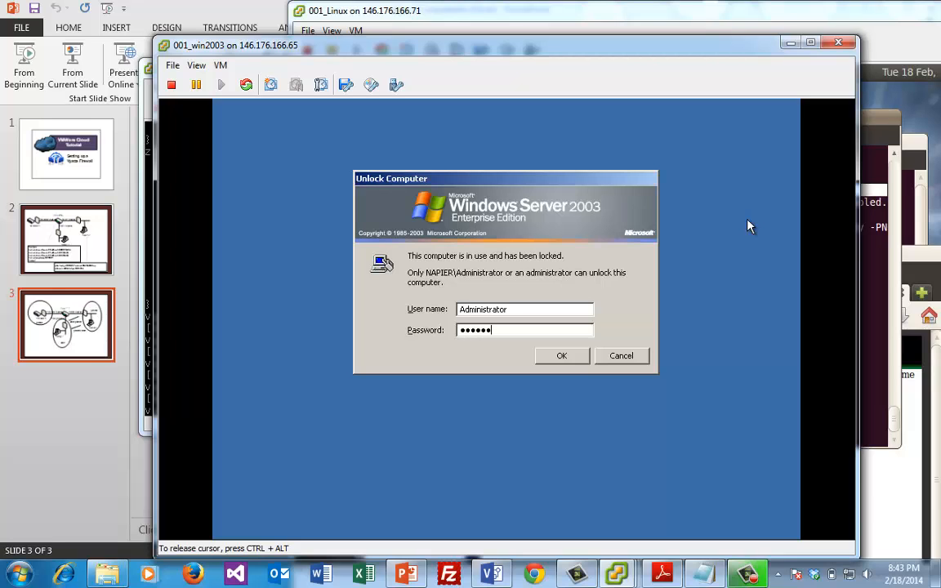
{"action": "key", "text": "Return"}
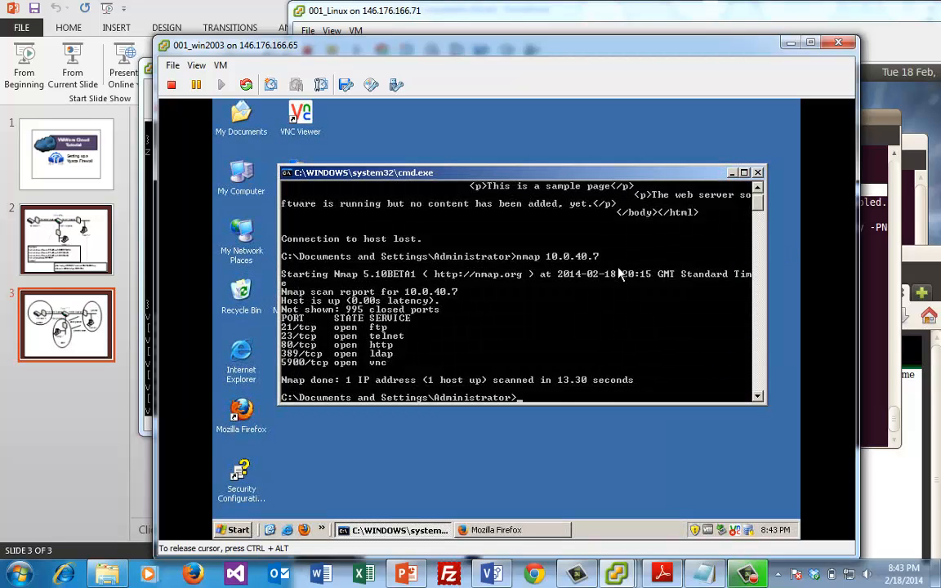
Run telnet 10.0.40.7 80 from the Windows command prompt
{"action": "type", "text": "telnet 10.0.40.7 80"}
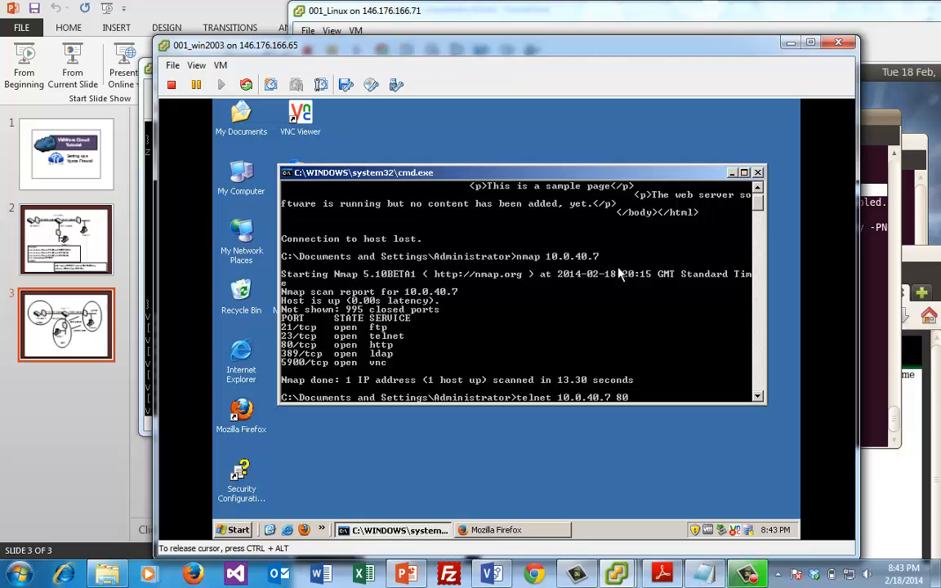
{"action": "key", "text": "Return"}
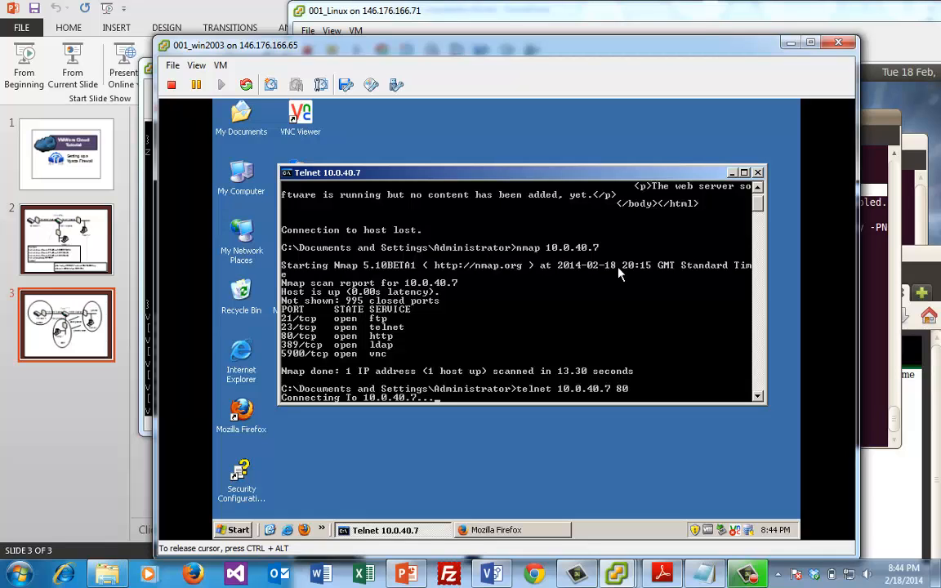
{"action": "left_click", "coordinate": [877, 246]}
Run a plain telnet to 10.0.41.7 on the default port and cancel it when it hangs
{"action": "left_click", "coordinate": [658, 393]}
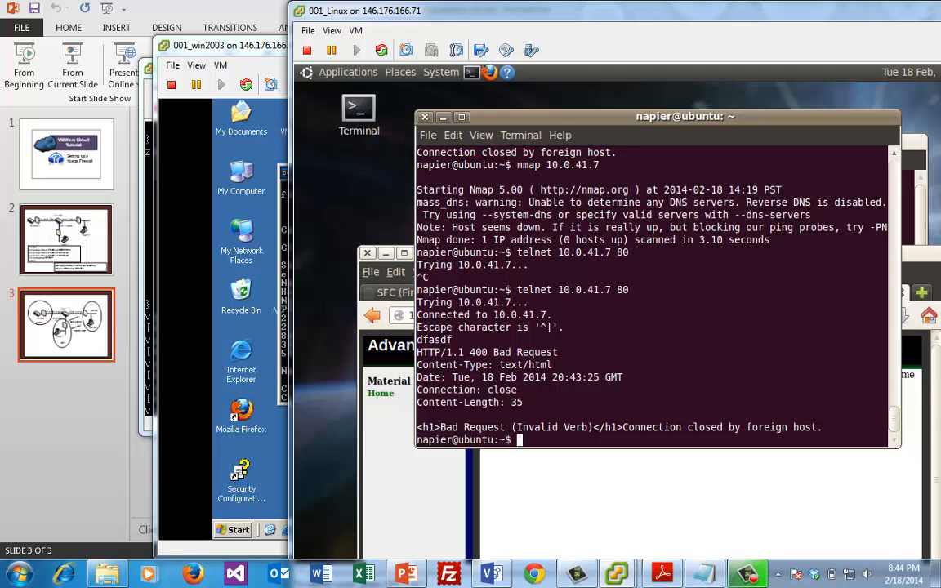
{"action": "key", "text": "Up"}
{"action": "key", "text": "BackSpace"}
{"action": "key", "text": "BackSpace"}
{"action": "key", "text": "BackSpace"}
{"action": "key", "text": "Return"}
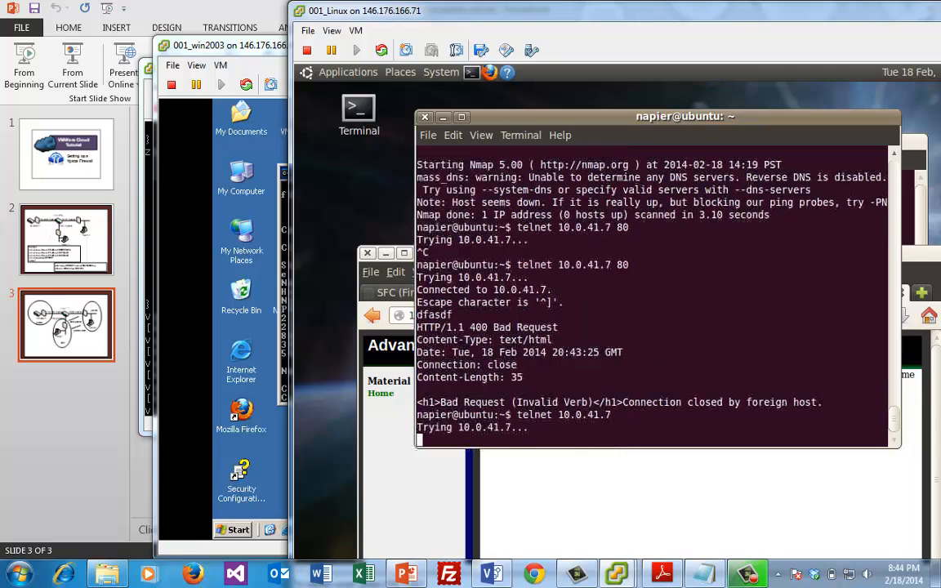
{"action": "key", "text": "ctrl+c"}
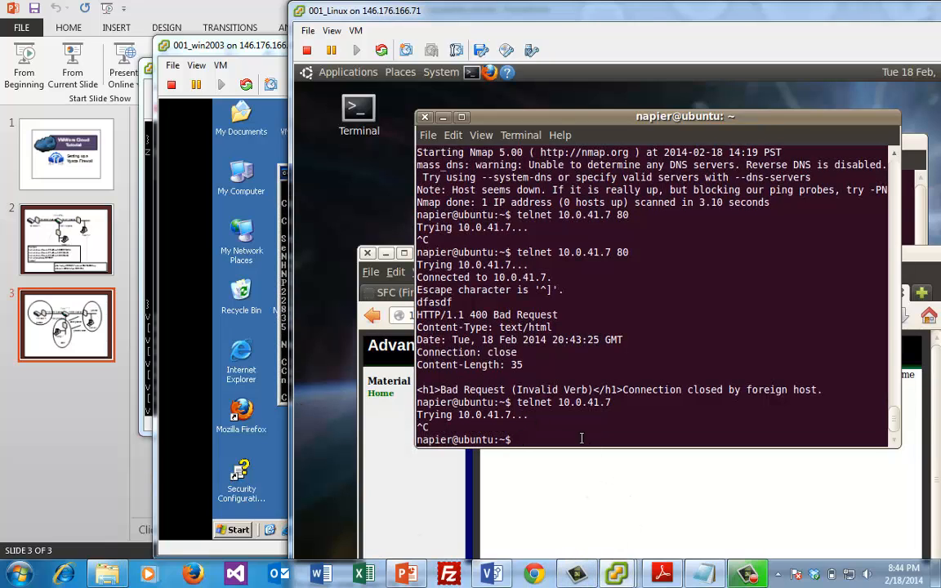
On the Vyatta router, delete the old 80,443 destination port setting from private2dmz rule 10
{"action": "mouse_move", "coordinate": [746, 576]}
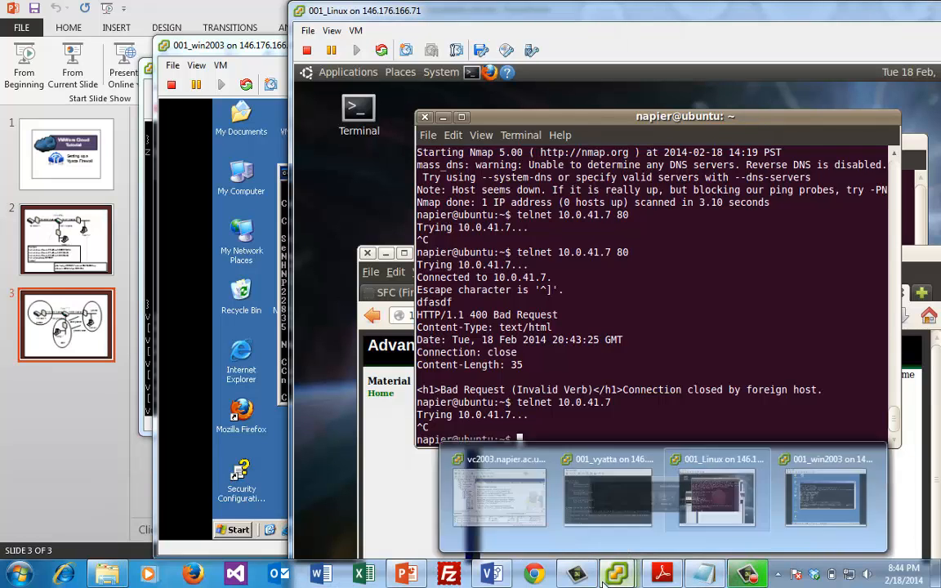
{"action": "left_click", "coordinate": [547, 525]}
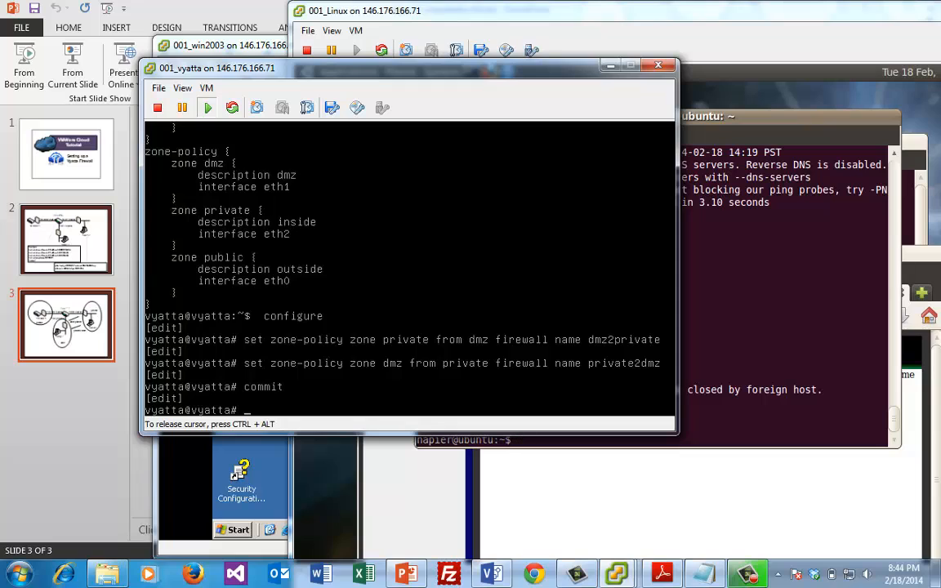
{"action": "key", "text": "Up"}
{"action": "key", "text": "Up"}
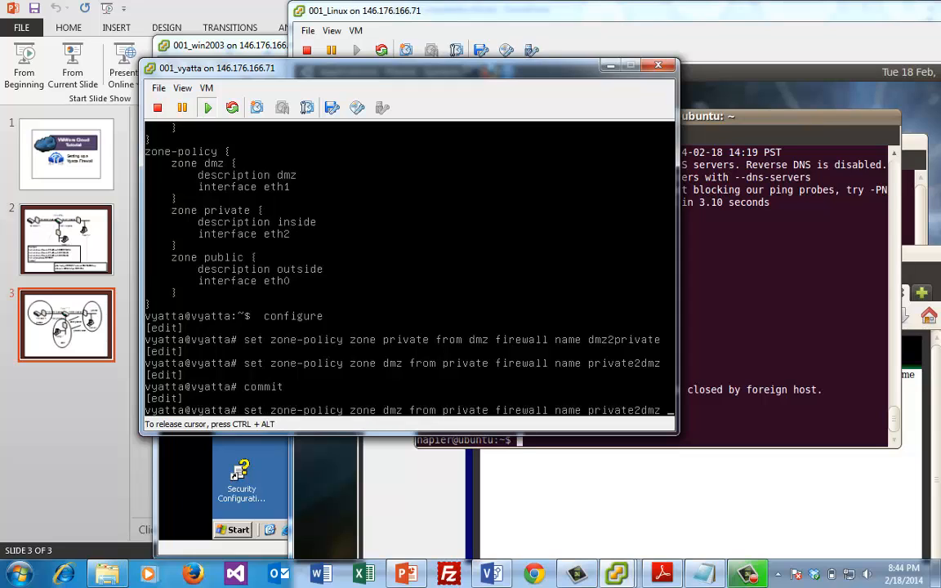
{"action": "key", "text": "Up"}
{"action": "key", "text": "Up"}
{"action": "key", "text": "Up"}
{"action": "key", "text": "Up"}
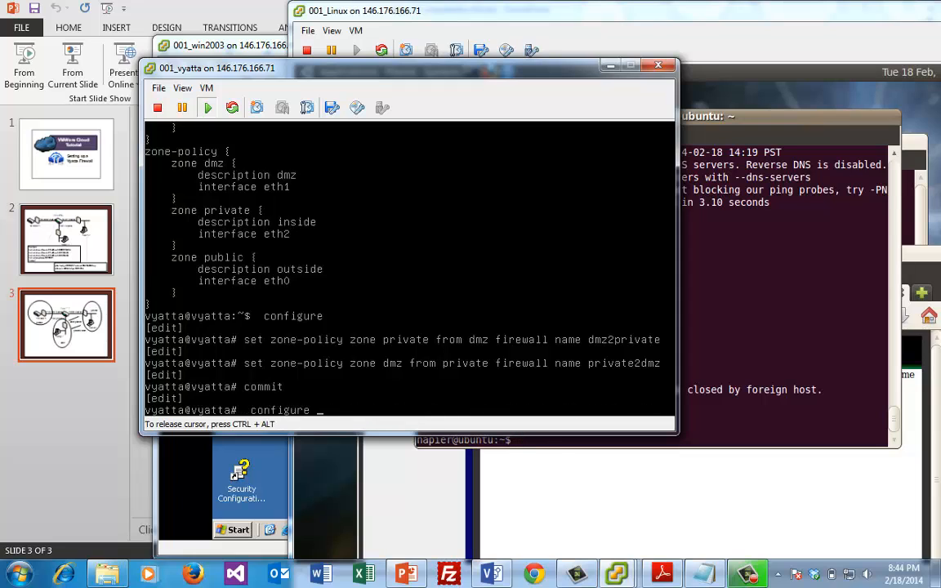
{"action": "key", "text": "Up"}
{"action": "key", "text": "Up"}
{"action": "key", "text": "Up"}
{"action": "key", "text": "Up"}
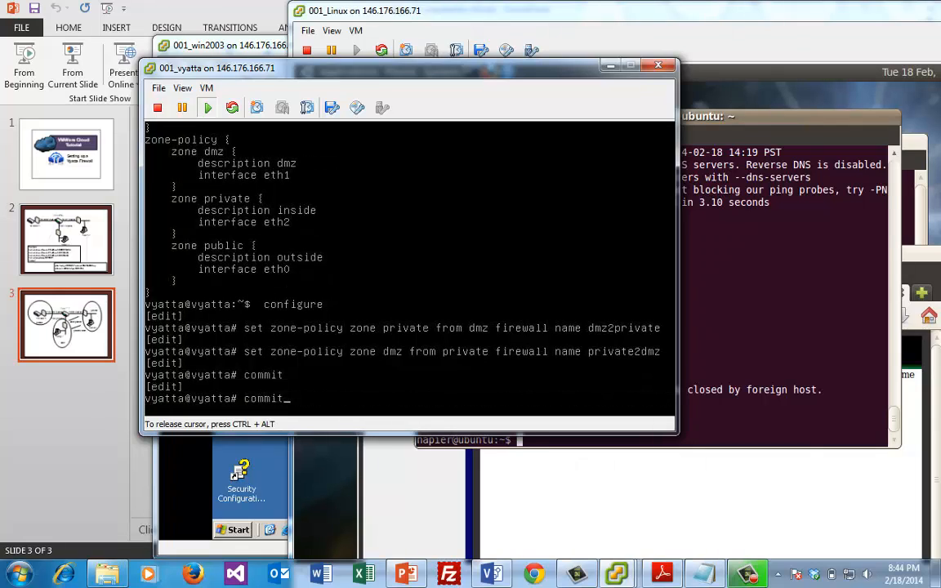
{"action": "key", "text": "Left"}
{"action": "key", "text": "Left"}
{"action": "key", "text": "Left"}
{"action": "key", "text": "Left"}
{"action": "key", "text": "Left"}
{"action": "key", "text": "Left"}
{"action": "type", "text": "port"}
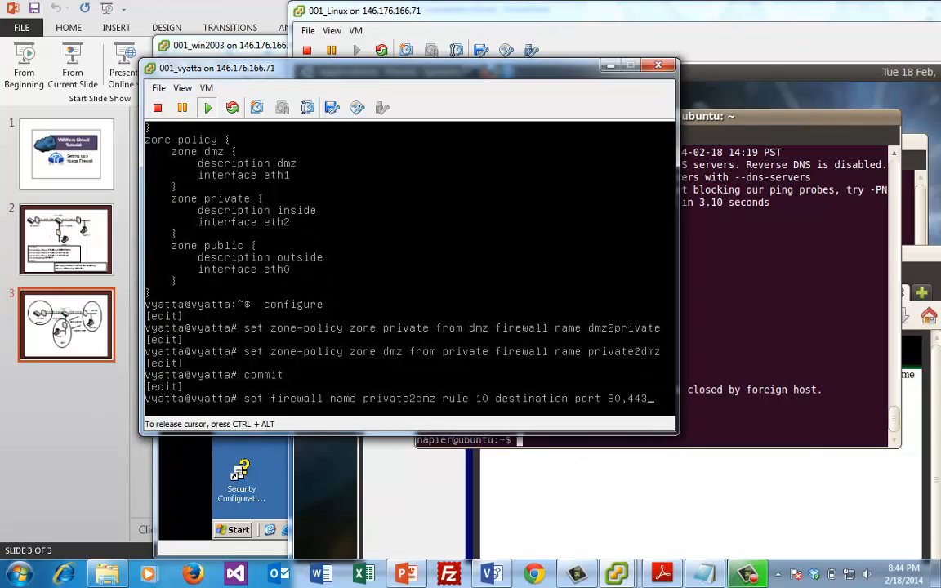
{"action": "key", "text": "Left"}
{"action": "key", "text": "Left"}
{"action": "key", "text": "Left"}
{"action": "key", "text": "Left"}
{"action": "key", "text": "Left"}
{"action": "key", "text": "Left"}
{"action": "key", "text": "Left"}
{"action": "key", "text": "Left"}
{"action": "key", "text": "Left"}
{"action": "key", "text": "Left"}
{"action": "key", "text": "Left"}
{"action": "key", "text": "Left"}
{"action": "key", "text": "Left"}
{"action": "key", "text": "Left"}
{"action": "key", "text": "Left"}
{"action": "key", "text": "Left"}
{"action": "key", "text": "Left"}
{"action": "key", "text": "Left"}
{"action": "key", "text": "Left"}
{"action": "key", "text": "Left"}
{"action": "key", "text": "Left"}
{"action": "key", "text": "Left"}
{"action": "key", "text": "Left"}
{"action": "key", "text": "Left"}
{"action": "key", "text": "Left"}
{"action": "key", "text": "Left"}
{"action": "key", "text": "Left"}
{"action": "key", "text": "Left"}
{"action": "key", "text": "Left"}
{"action": "key", "text": "Left"}
{"action": "key", "text": "Left"}
{"action": "key", "text": "Left"}
{"action": "key", "text": "Left"}
{"action": "key", "text": "BackSpace"}
{"action": "key", "text": "BackSpace"}
{"action": "key", "text": "BackSpace"}
{"action": "key", "text": "BackSpace"}
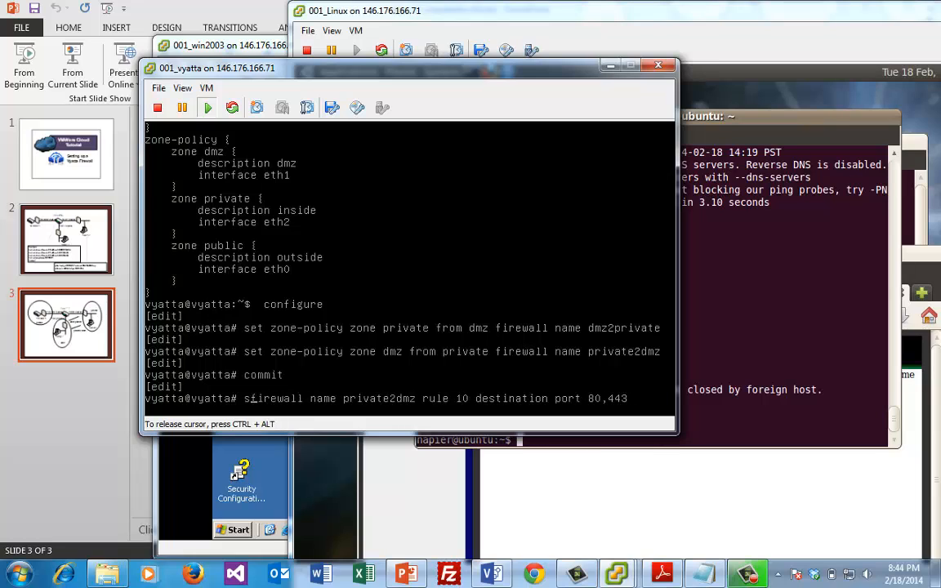
{"action": "type", "text": "de"}
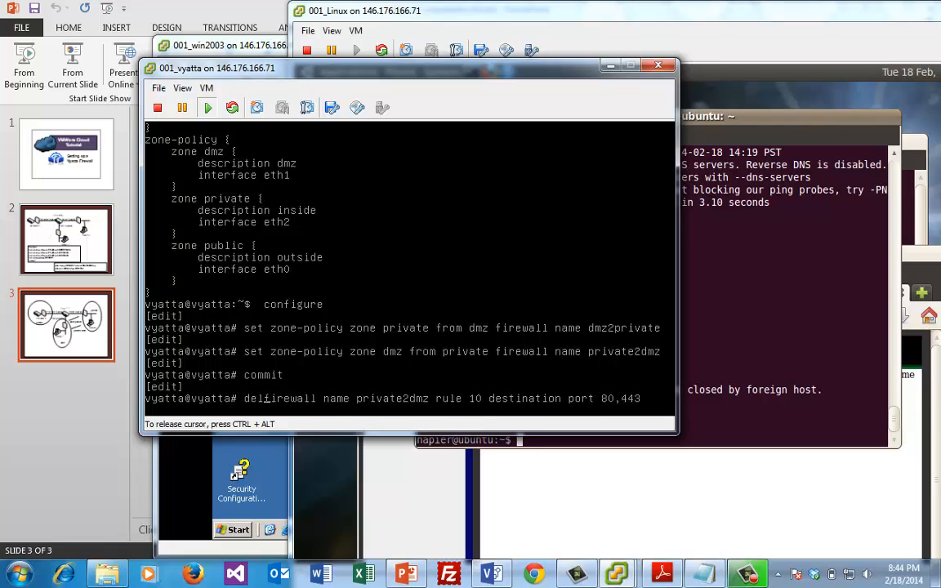
{"action": "type", "text": "lete"}
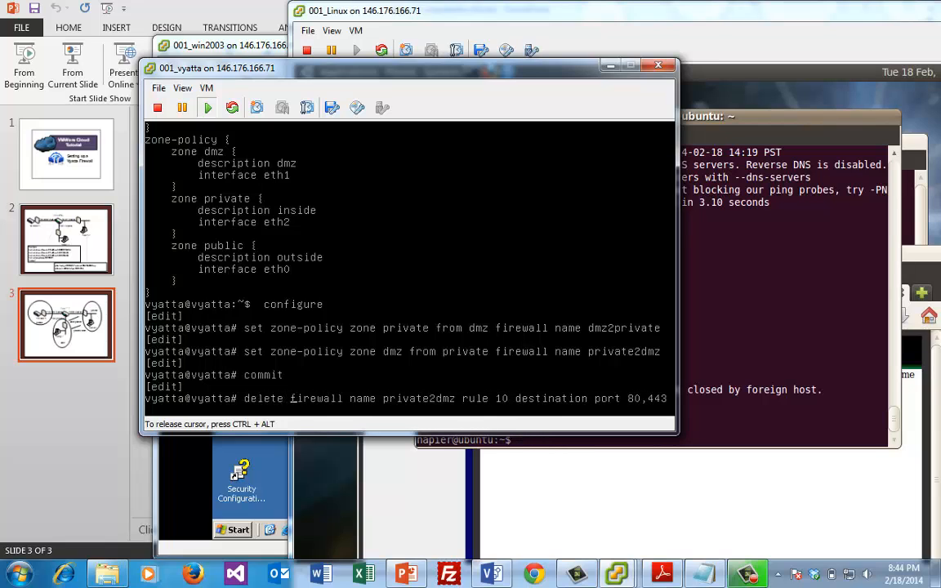
{"action": "key", "text": "Up"}
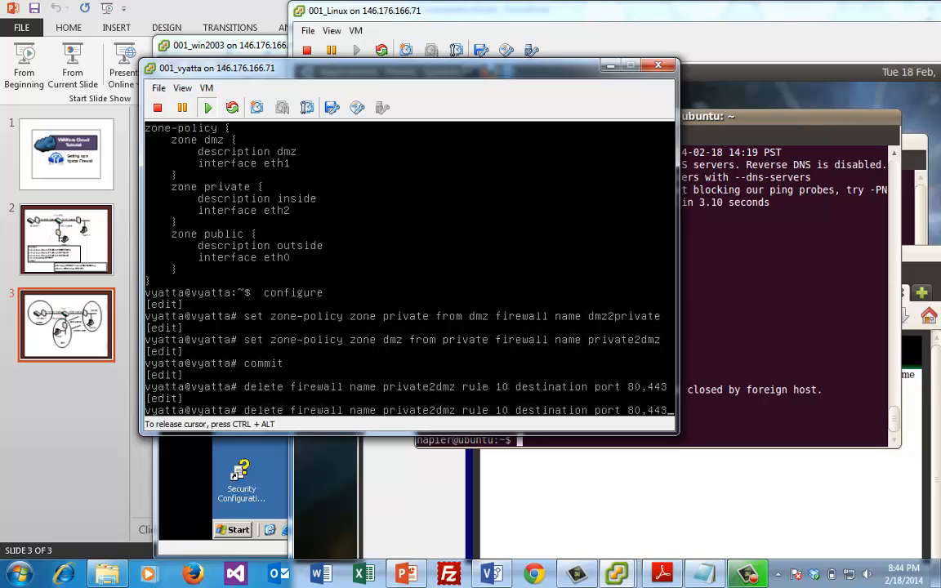
Set private2dmz rule 10 destination ports to 23,80,443 and commit the change
{"action": "key", "text": "Left"}
{"action": "key", "text": "Left"}
{"action": "key", "text": "Left"}
{"action": "key", "text": "Left"}
{"action": "type", "text": "23,"}
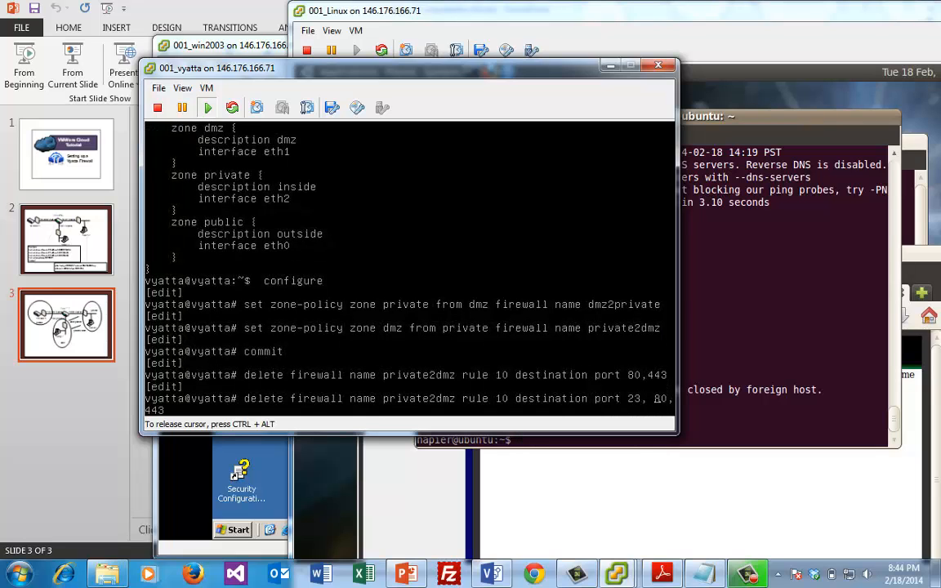
{"action": "key", "text": "Delete"}
{"action": "key", "text": "Left"}
{"action": "key", "text": "Left"}
{"action": "key", "text": "Left"}
{"action": "key", "text": "Left"}
{"action": "key", "text": "Left"}
{"action": "key", "text": "Left"}
{"action": "key", "text": "Left"}
{"action": "key", "text": "Left"}
{"action": "key", "text": "Left"}
{"action": "key", "text": "Left"}
{"action": "key", "text": "Left"}
{"action": "key", "text": "Left"}
{"action": "key", "text": "Left"}
{"action": "key", "text": "Left"}
{"action": "key", "text": "Left"}
{"action": "key", "text": "Left"}
{"action": "key", "text": "Left"}
{"action": "key", "text": "Left"}
{"action": "key", "text": "Left"}
{"action": "key", "text": "Left"}
{"action": "key", "text": "Left"}
{"action": "key", "text": "BackSpace"}
{"action": "key", "text": "BackSpace"}
{"action": "key", "text": "BackSpace"}
{"action": "key", "text": "BackSpace"}
{"action": "key", "text": "BackSpace"}
{"action": "key", "text": "BackSpace"}
{"action": "type", "text": "set"}
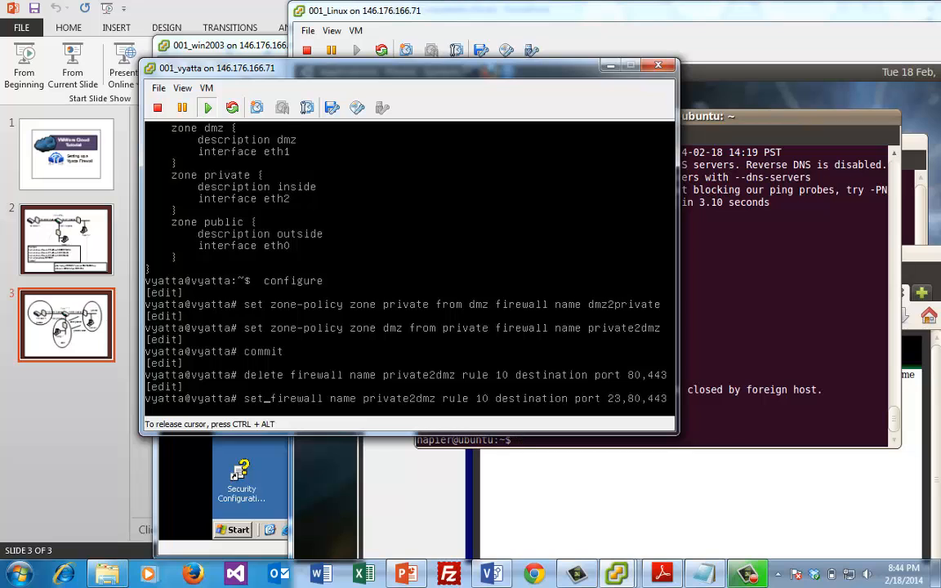
{"action": "key", "text": "Return"}
{"action": "type", "text": "commit"}
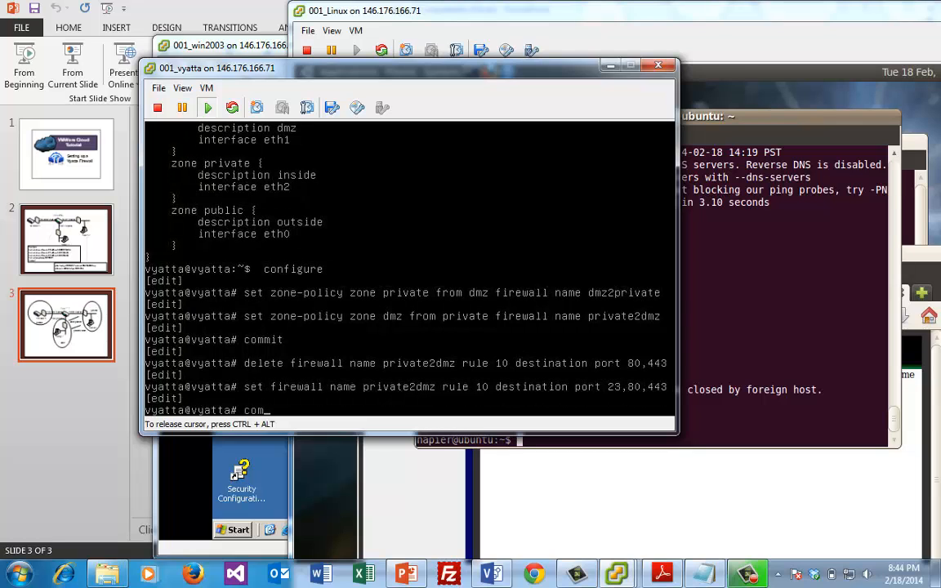
{"action": "key", "text": "Return"}
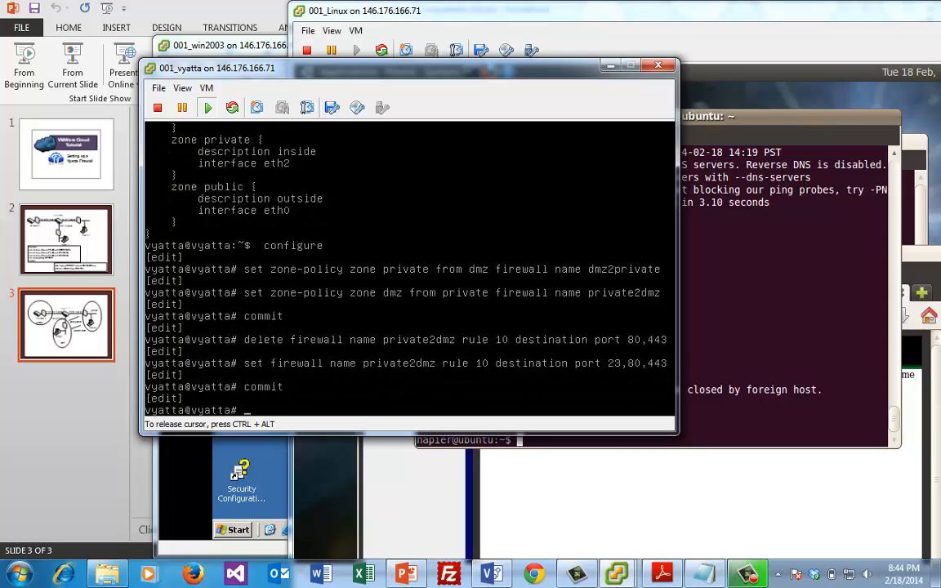
{"action": "key", "text": "ctrl+alt"}
Telnet from the Linux VM to 10.0.41.7 and send test input over the connection
{"action": "left_click", "coordinate": [811, 216]}
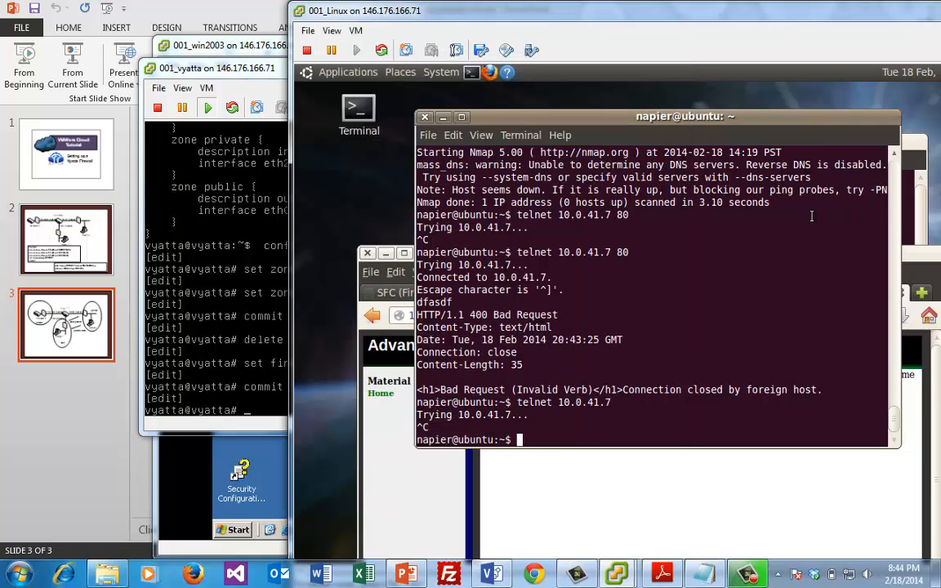
{"action": "type", "text": "telnet 10.0.41.7"}
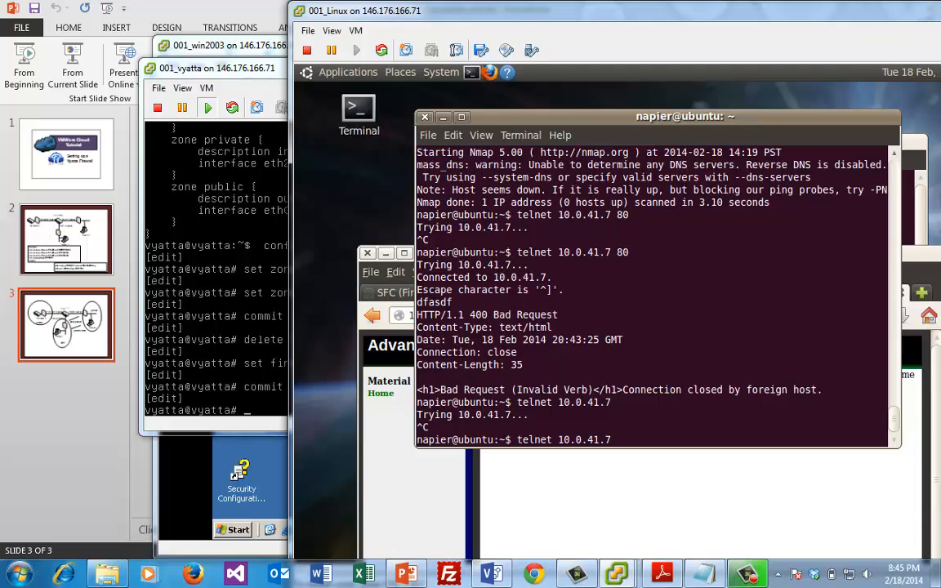
{"action": "key", "text": "Return"}
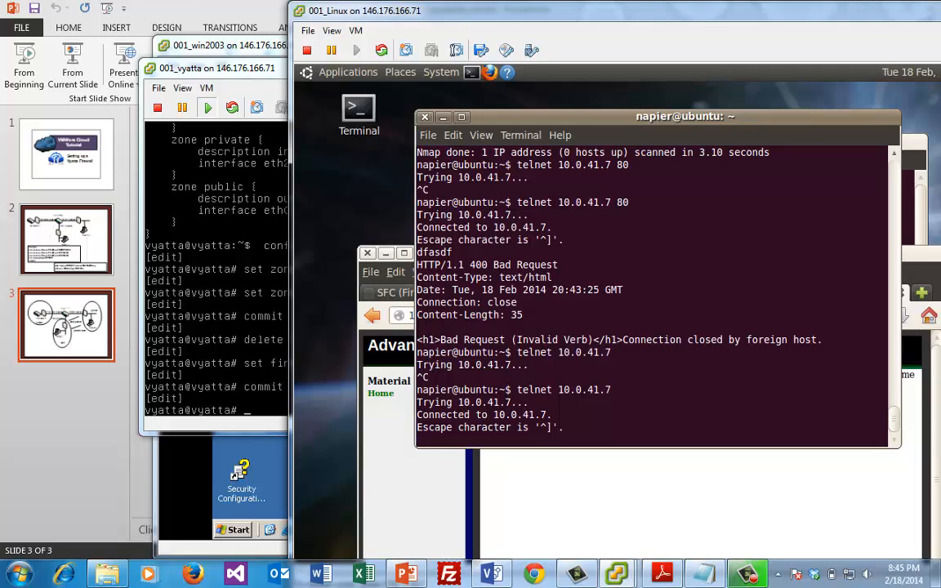
{"action": "key", "text": "ctrl+c"}
{"action": "key", "text": "Return"}
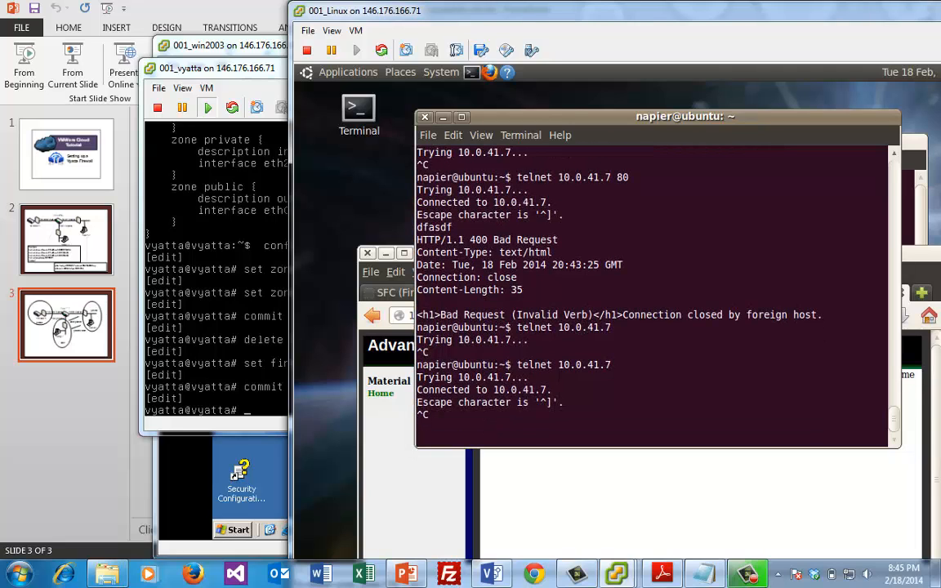
{"action": "key", "text": "ctrl+c"}
{"action": "key", "text": "Return"}
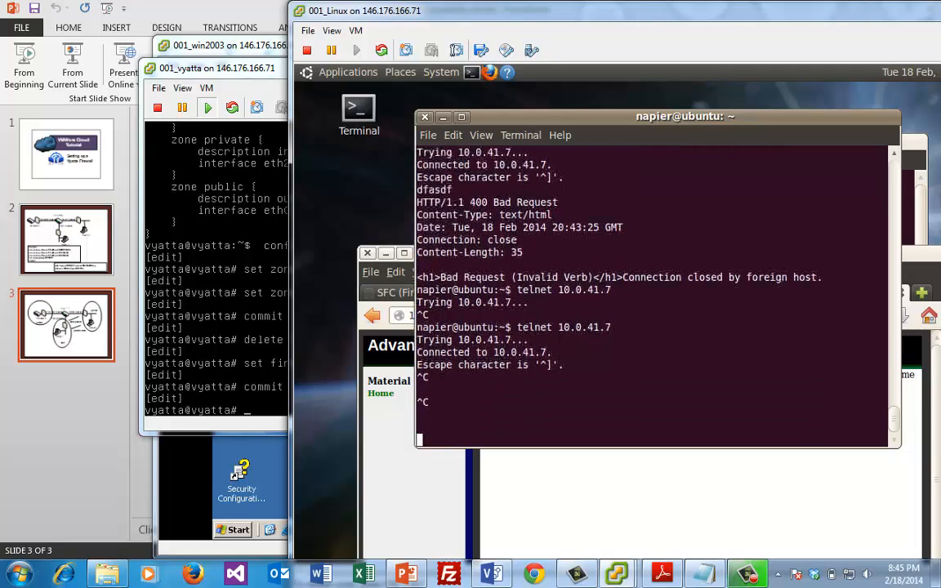
{"action": "type", "text": "dfasdf"}
{"action": "key", "text": "Return"}
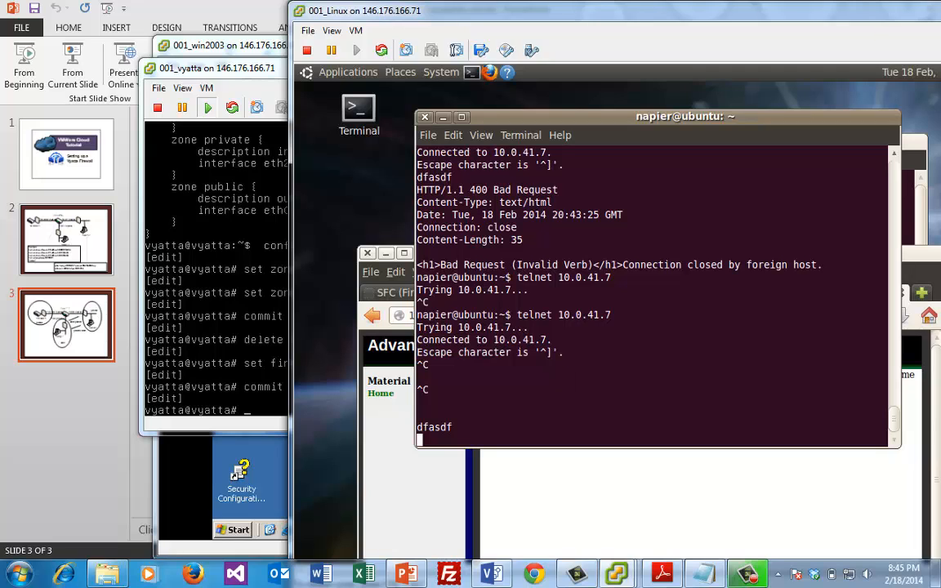
Quit telnet and nmap 10.0.41.7, which shows 23 and 80 open, 443 closed
{"action": "key", "text": "ctrl+bracketright"}
{"action": "type", "text": "q"}
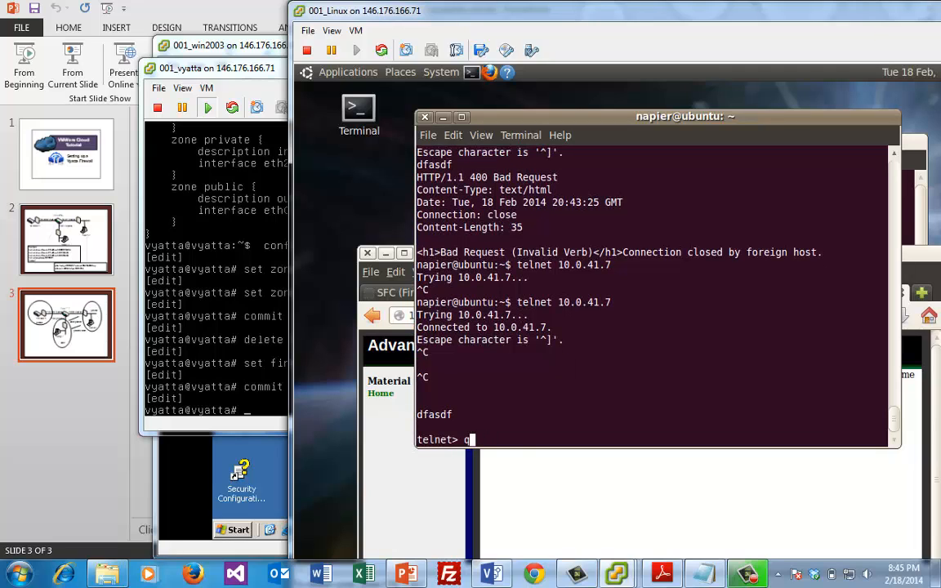
{"action": "type", "text": "uit"}
{"action": "key", "text": "Return"}
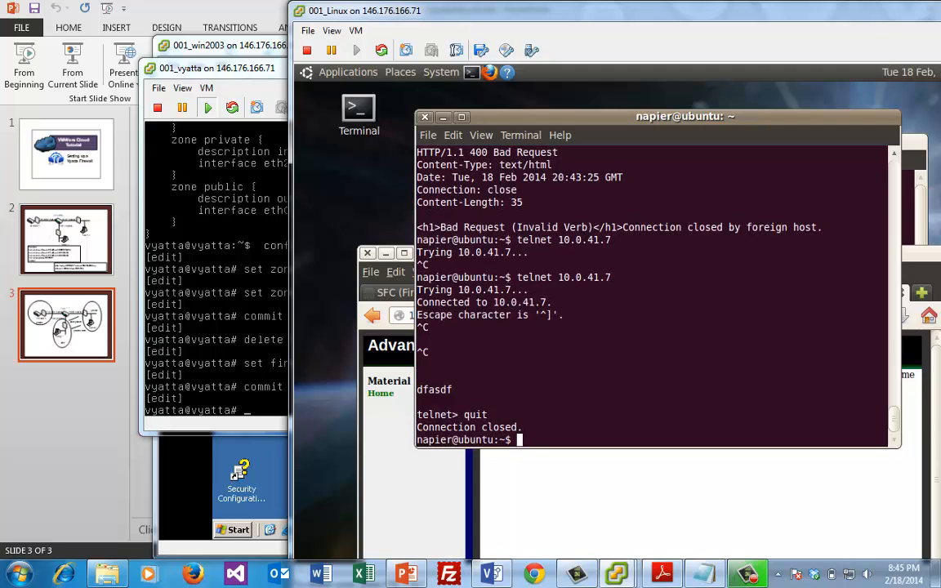
{"action": "type", "text": "nmap 10.0.41.7"}
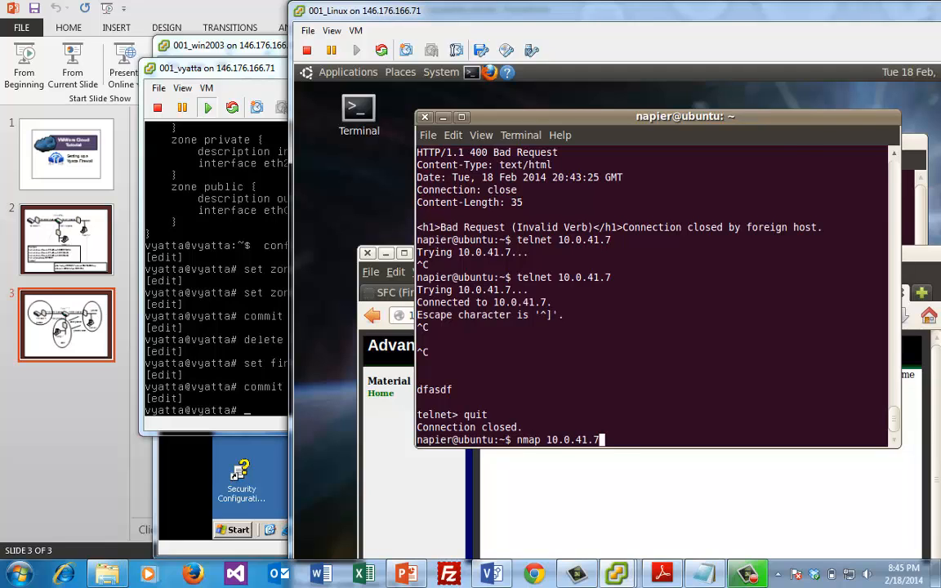
{"action": "key", "text": "Return"}
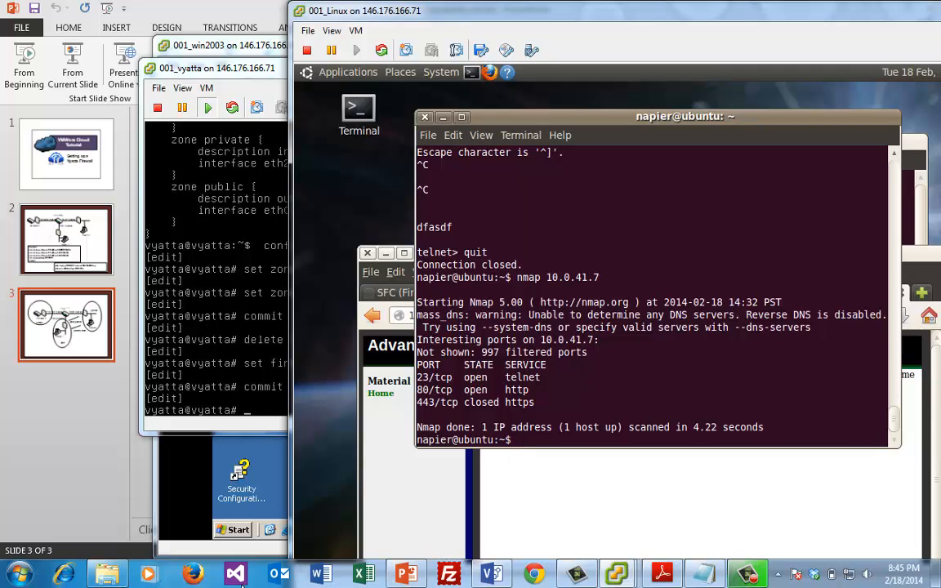
Run nmap 10.0.40.7 in the Windows 2003 command prompt, which reports 0 hosts up
{"action": "left_click", "coordinate": [200, 448]}
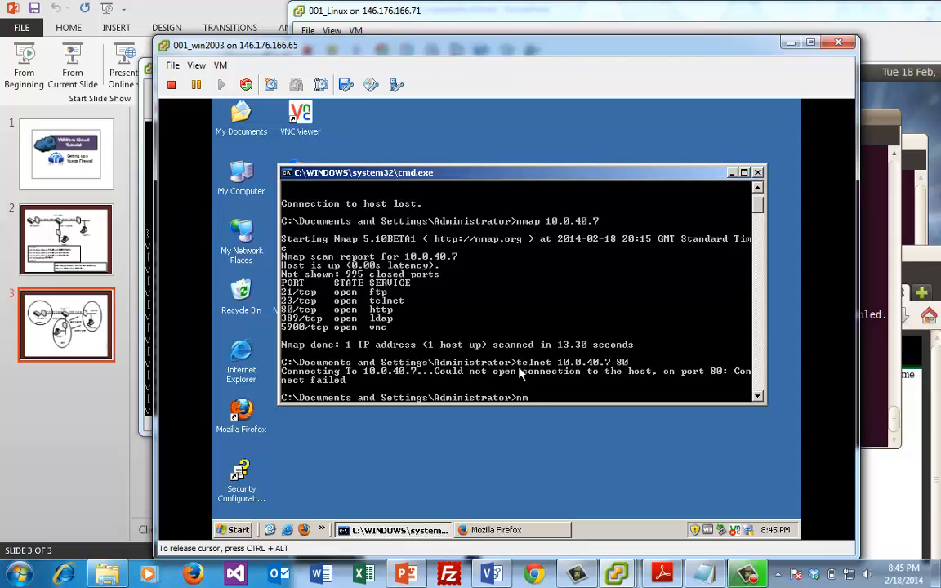
{"action": "type", "text": "ap 10.0.40.7"}
{"action": "key", "text": "Return"}
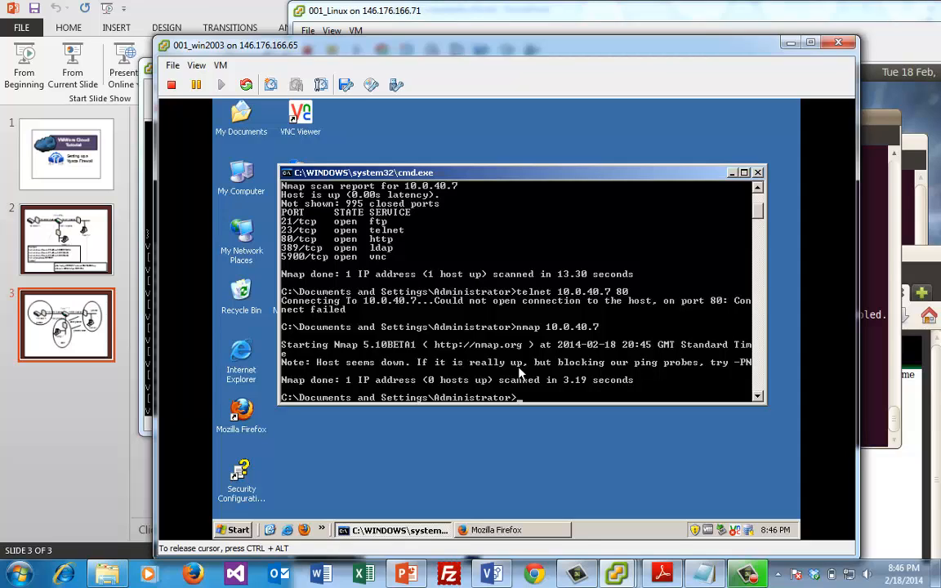
{"action": "left_click", "coordinate": [878, 367]}
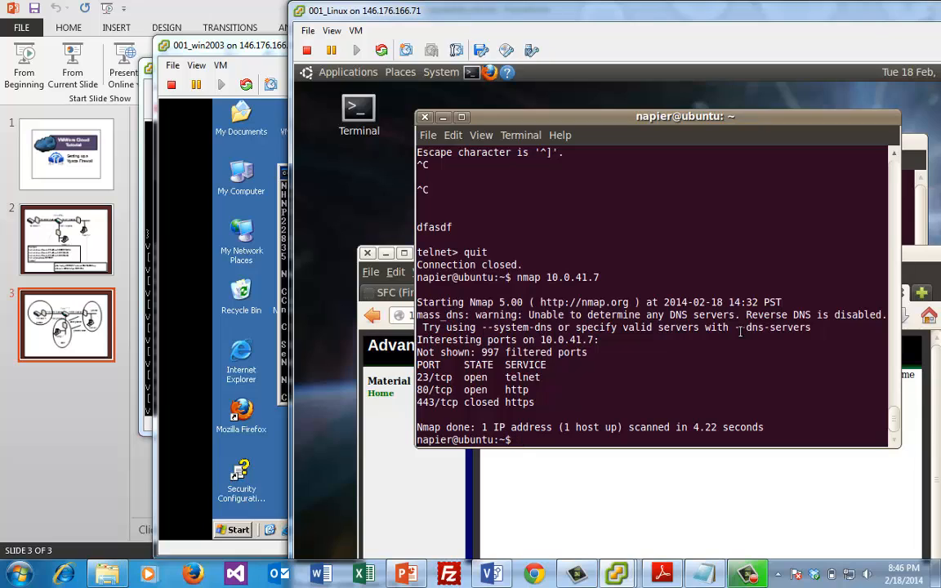
Run hping 10.0.4.7 -p 80 -S on the Linux VM, then recall it to retry
{"action": "type", "text": "hping 10.0.4."}
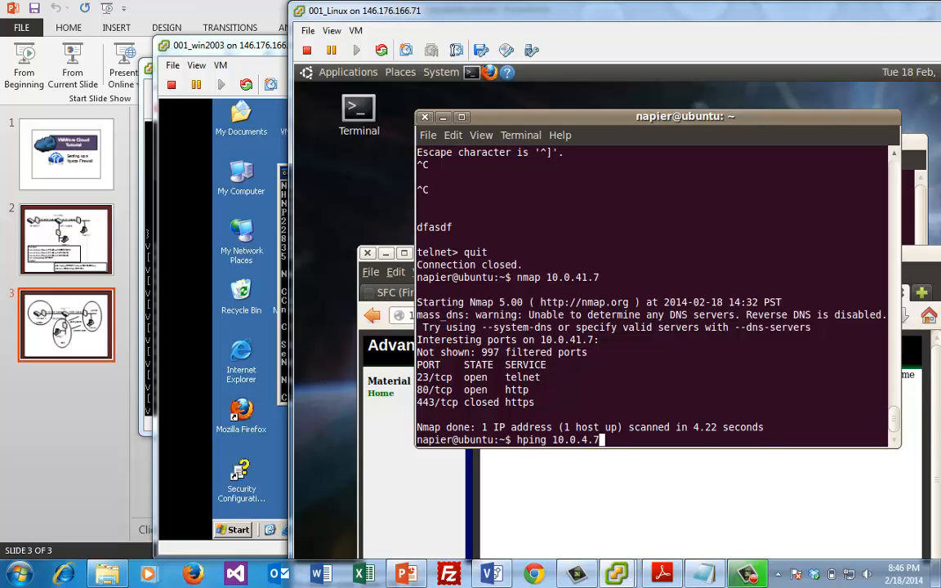
{"action": "type", "text": "7 -p 80 -S"}
{"action": "key", "text": "Return"}
{"action": "key", "text": "Up"}
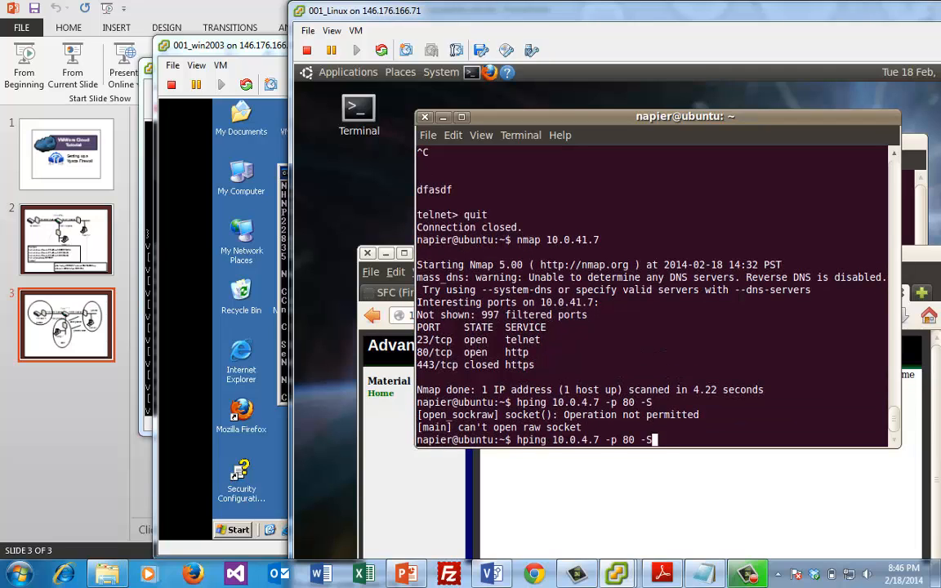
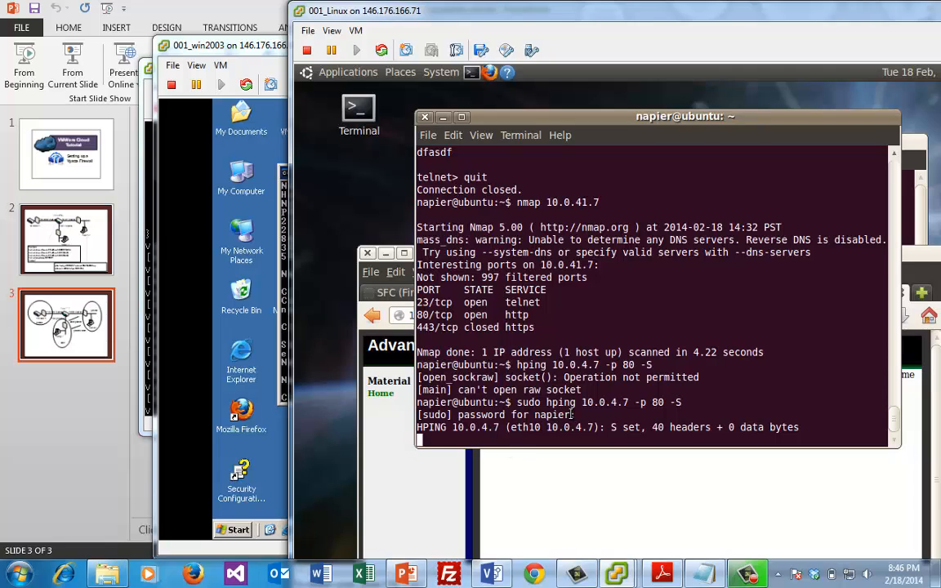
Stop the hping test after 27 packets sent with 100% loss and switch windows
{"action": "key", "text": "ctrl+c"}
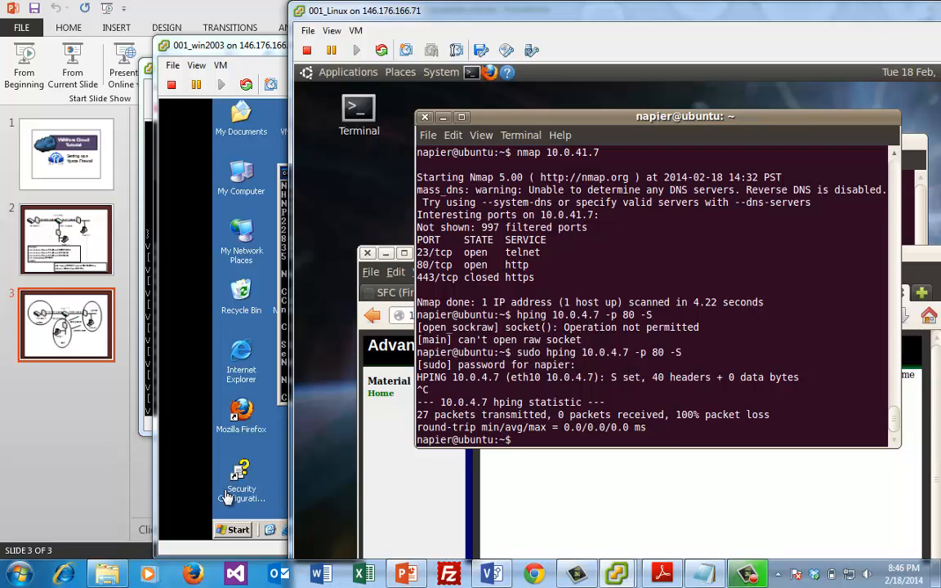
{"action": "left_click", "coordinate": [250, 8]}
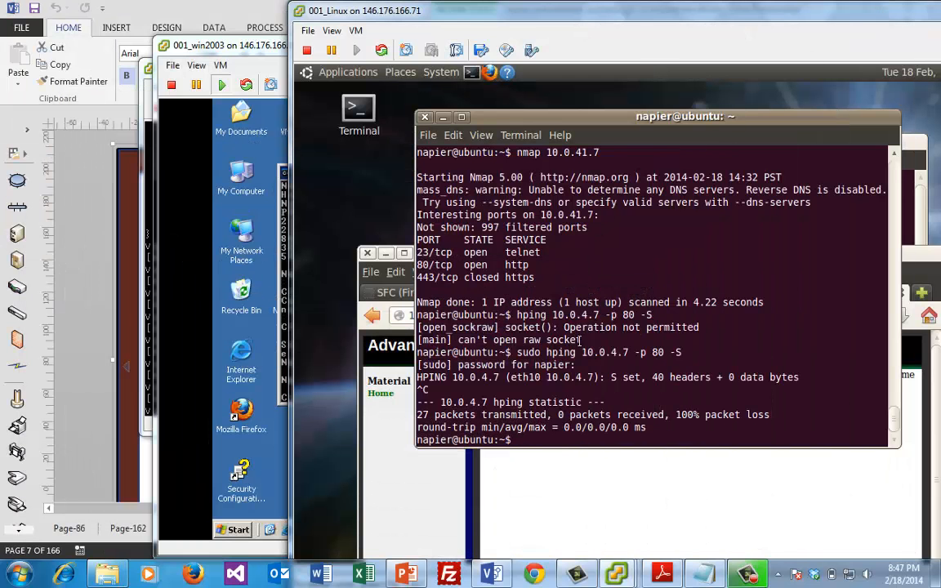
On the Vyatta console, set private2dmz rule 5 action to drop and protocol to tcp
{"action": "left_click", "coordinate": [144, 238]}
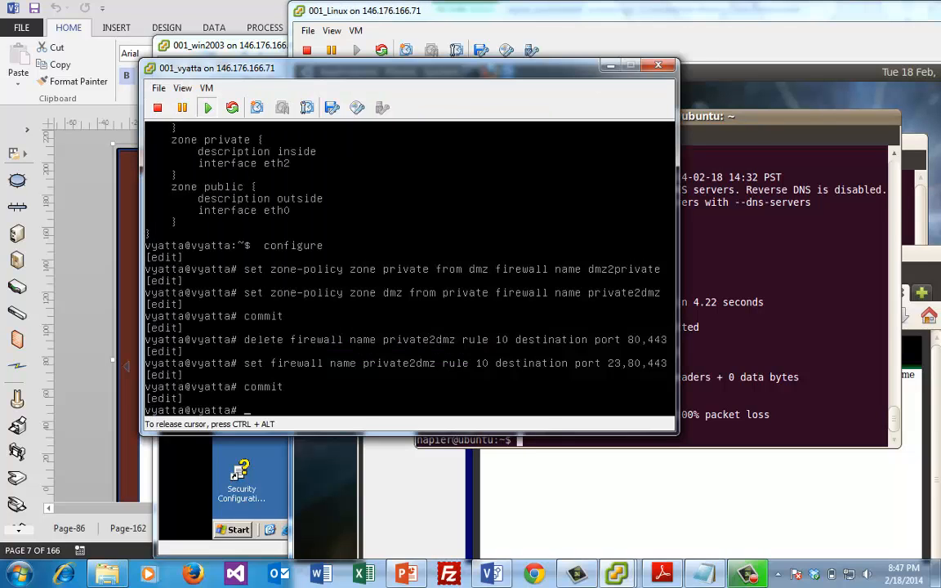
{"action": "type", "text": "set firewall name "}
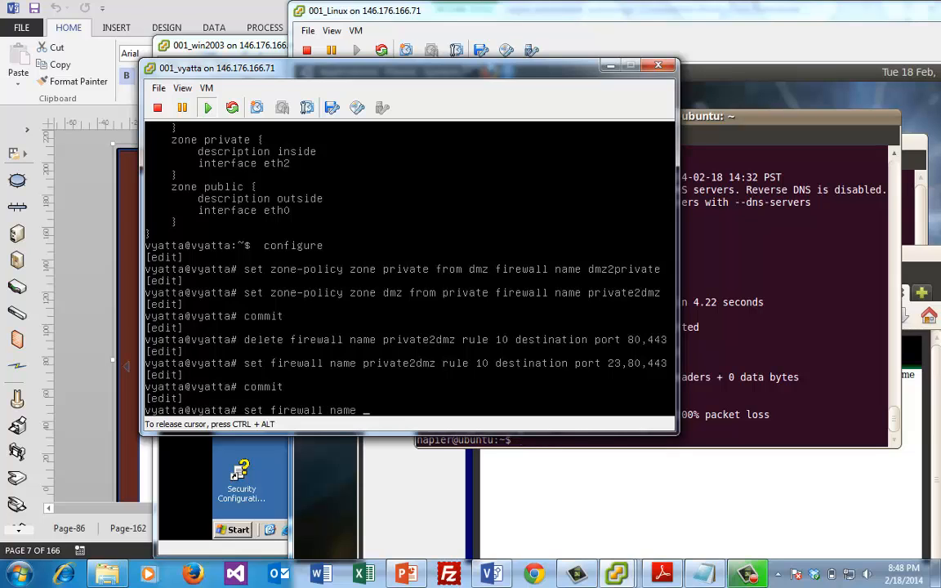
{"action": "type", "text": "private2dmz "}
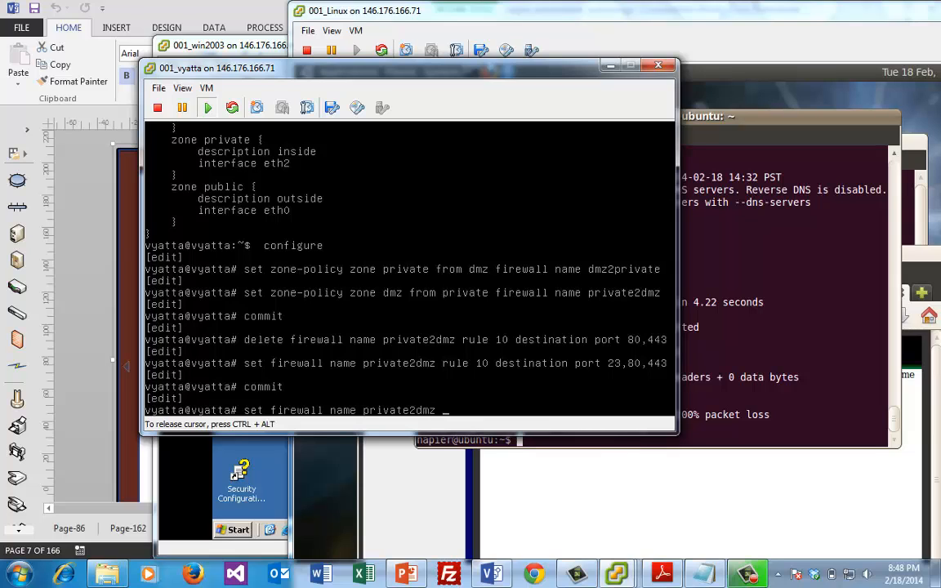
{"action": "type", "text": "rule 5 action drop"}
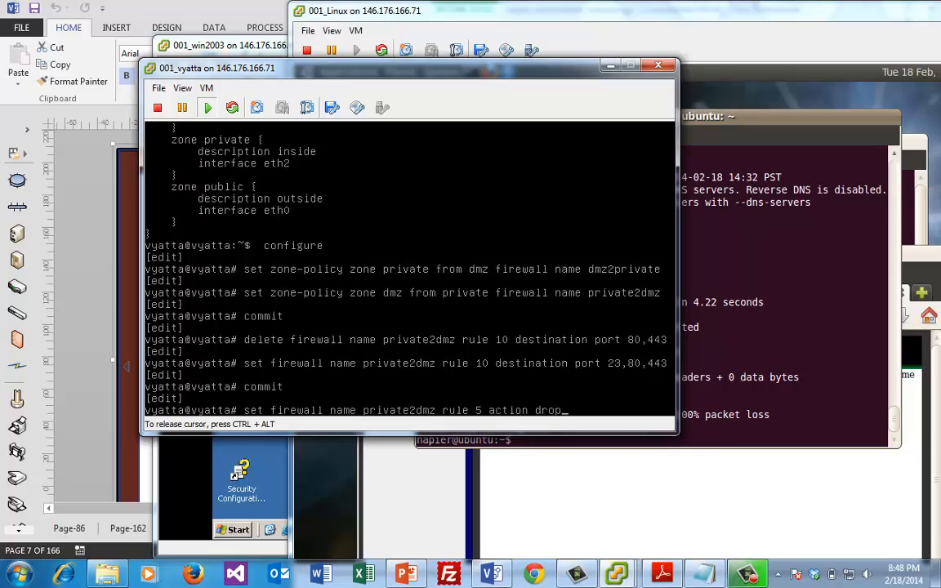
{"action": "key", "text": "Return"}
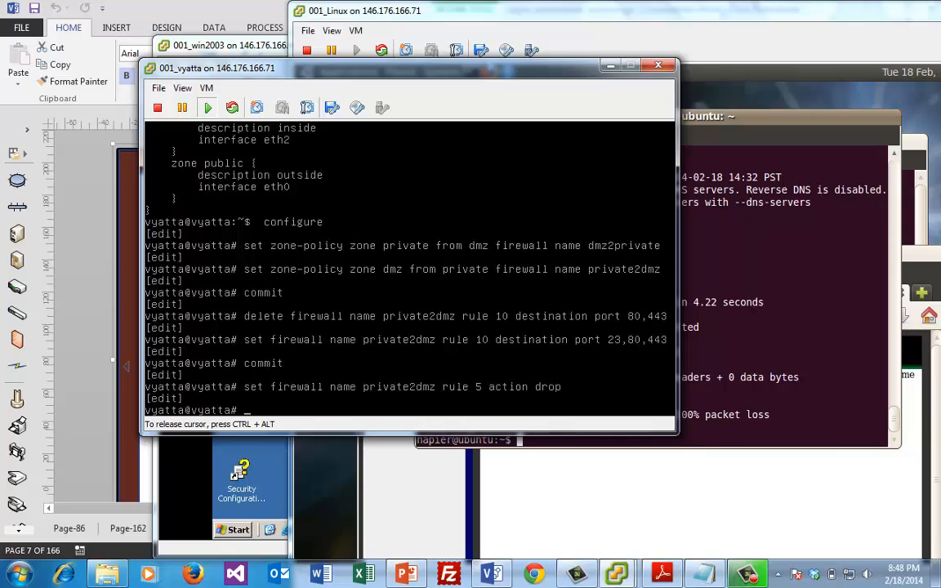
{"action": "type", "text": "set firewall nam"}
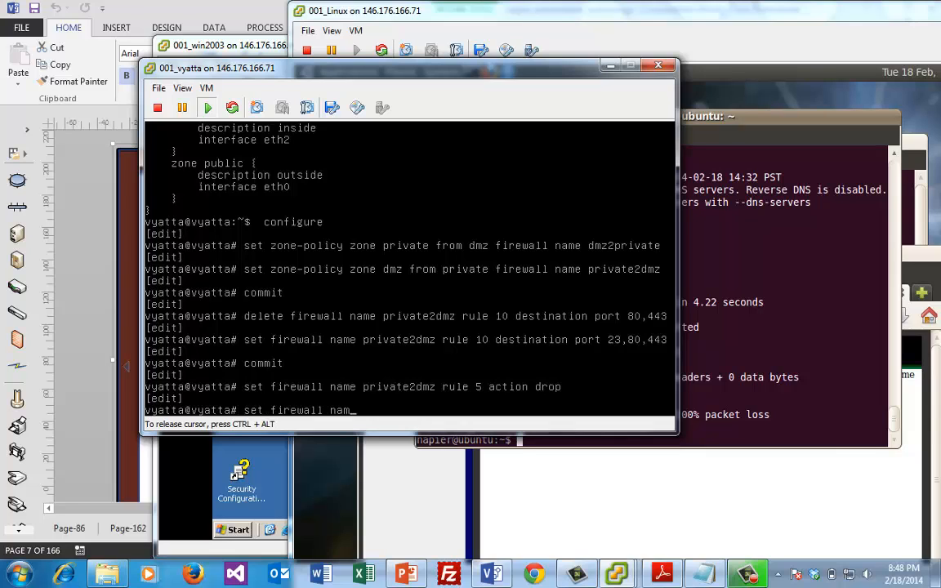
{"action": "type", "text": "e private2dmz "}
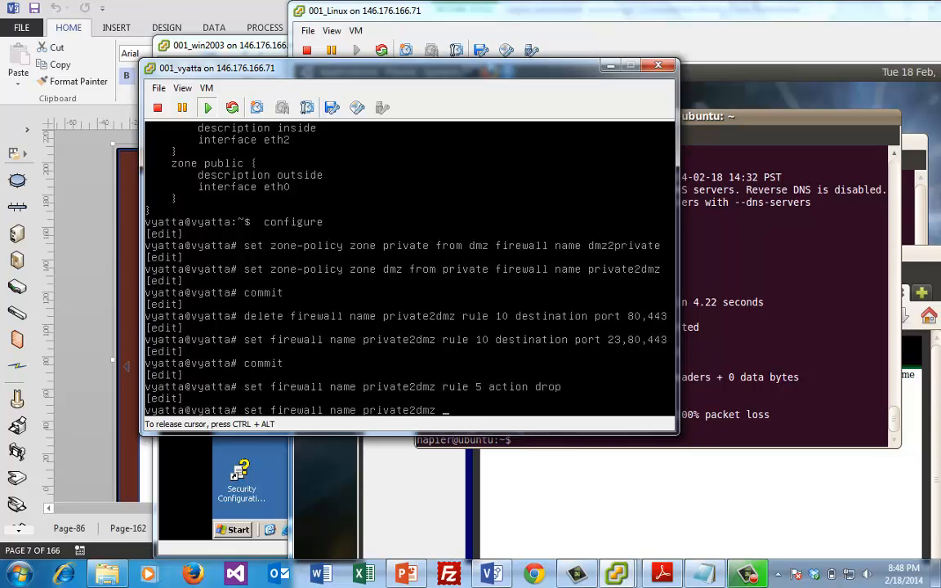
{"action": "type", "text": "rule 5"}
{"action": "type", "text": "protocol tcp"}
{"action": "key", "text": "Return"}
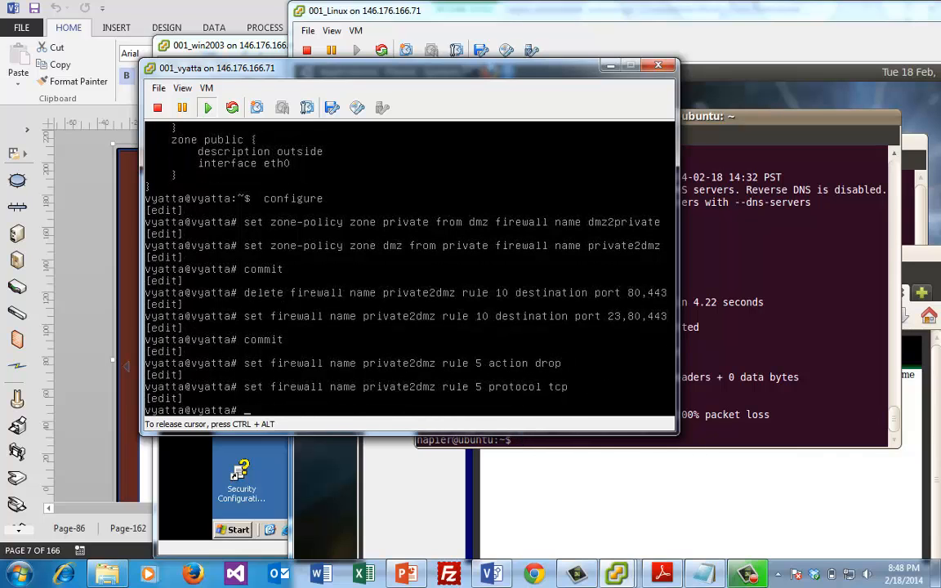
Set rule 5 destination port to 21,23,25,80,443
{"action": "key", "text": "Up"}
{"action": "key", "text": "BackSpace"}
{"action": "key", "text": "BackSpace"}
{"action": "key", "text": "BackSpace"}
{"action": "key", "text": "BackSpace"}
{"action": "key", "text": "BackSpace"}
{"action": "key", "text": "BackSpace"}
{"action": "key", "text": "BackSpace"}
{"action": "key", "text": "BackSpace"}
{"action": "key", "text": "BackSpace"}
{"action": "key", "text": "BackSpace"}
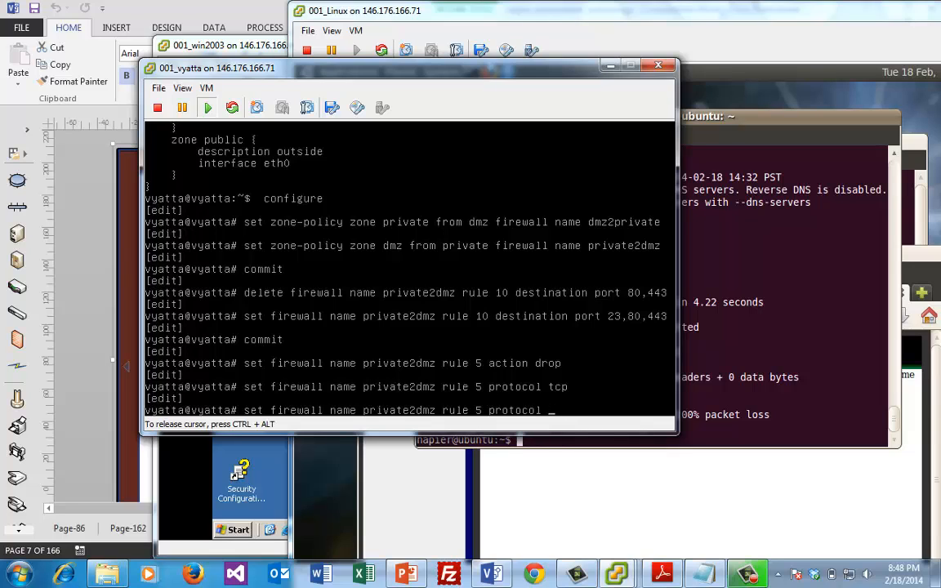
{"action": "key", "text": "BackSpace"}
{"action": "key", "text": "BackSpace"}
{"action": "type", "text": "des"}
{"action": "key", "text": "Tab"}
{"action": "type", "text": "port 21,2"}
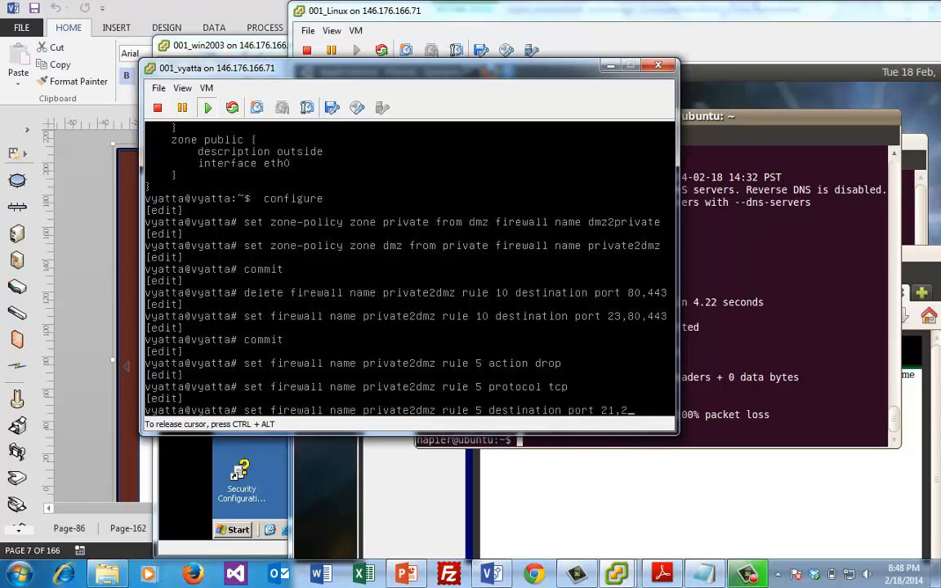
{"action": "type", "text": "3,25,80"}
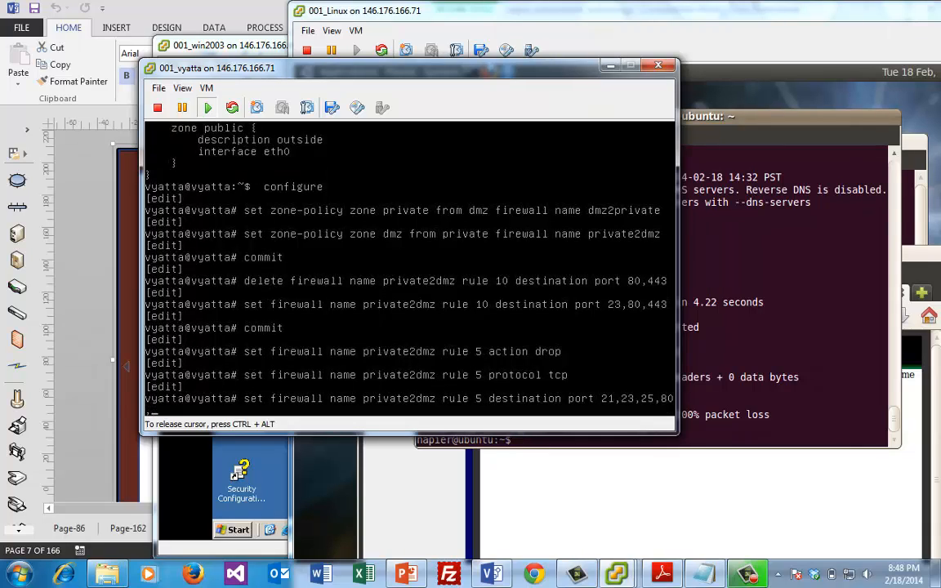
{"action": "type", "text": ",443"}
{"action": "key", "text": "Return"}
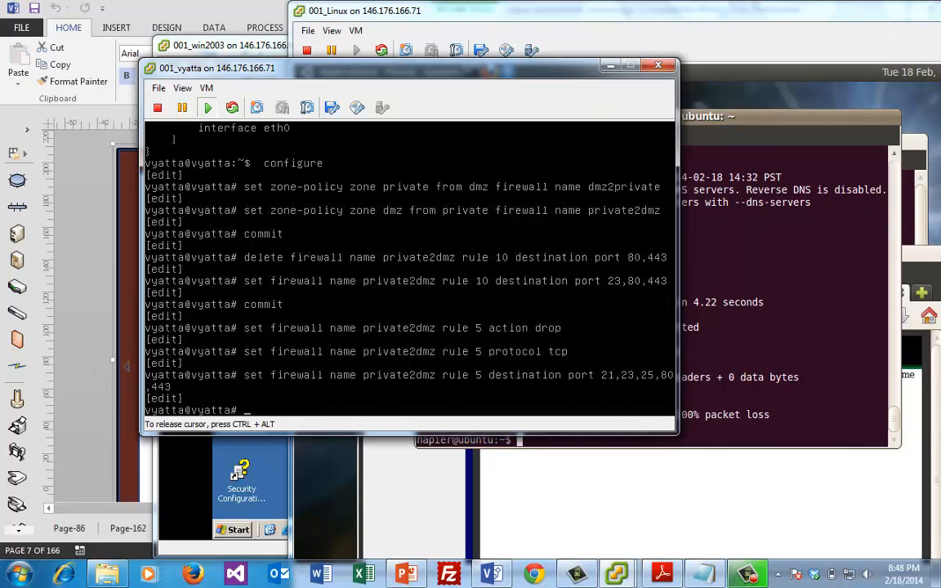
{"action": "key", "text": "Up"}
{"action": "key", "text": "BackSpace"}
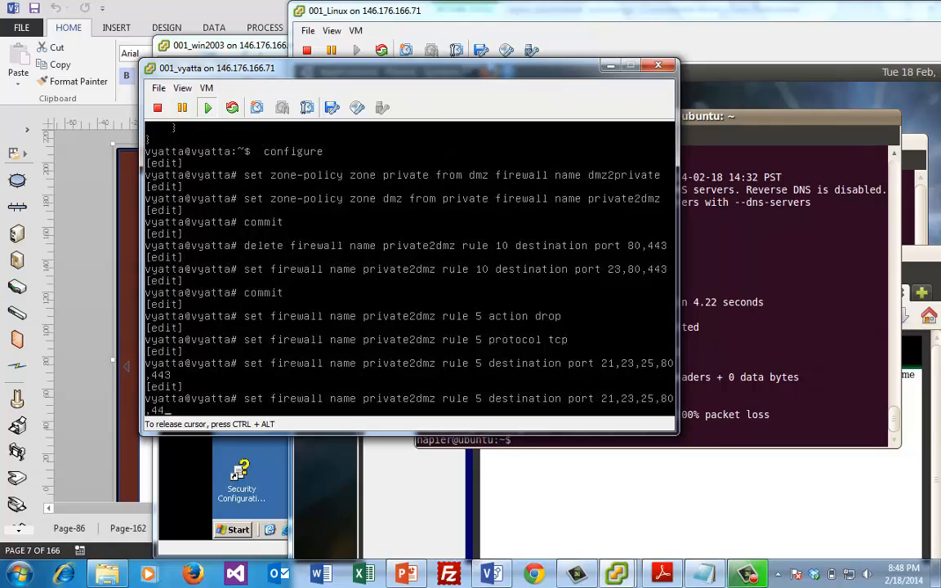
{"action": "key", "text": "BackSpace"}
{"action": "key", "text": "BackSpace"}
{"action": "key", "text": "BackSpace"}
{"action": "key", "text": "BackSpace"}
{"action": "key", "text": "BackSpace"}
{"action": "key", "text": "BackSpace"}
{"action": "key", "text": "BackSpace"}
{"action": "key", "text": "BackSpace"}
{"action": "key", "text": "BackSpace"}
{"action": "key", "text": "BackSpace"}
{"action": "key", "text": "BackSpace"}
{"action": "key", "text": "BackSpace"}
{"action": "key", "text": "BackSpace"}
{"action": "key", "text": "BackSpace"}
{"action": "key", "text": "BackSpace"}
{"action": "key", "text": "BackSpace"}
{"action": "key", "text": "BackSpace"}
{"action": "key", "text": "BackSpace"}
{"action": "key", "text": "BackSpace"}
{"action": "key", "text": "BackSpace"}
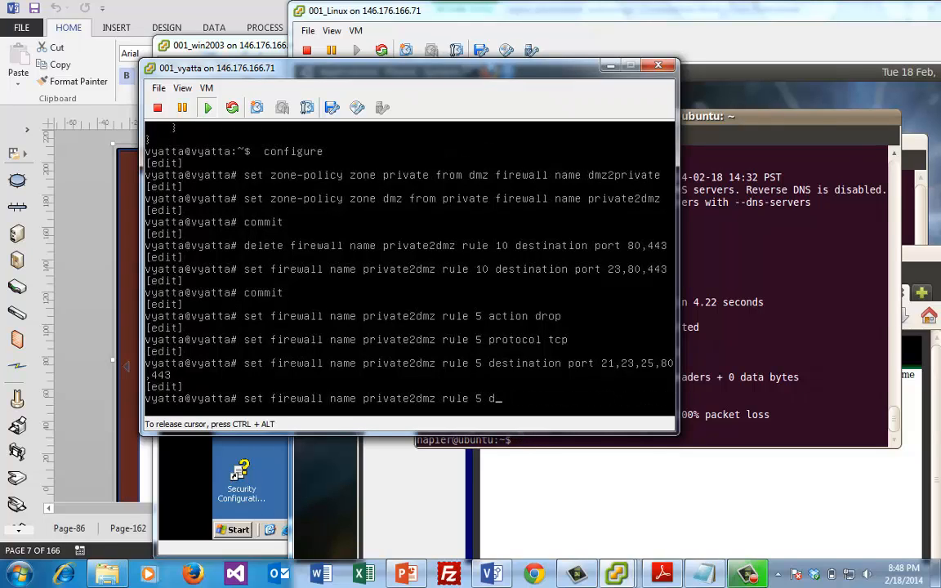
Set rule 5 recent count to 5
{"action": "key", "text": "BackSpace"}
{"action": "type", "text": "recent"}
{"action": "key", "text": "Tab"}
{"action": "type", "text": "cou"}
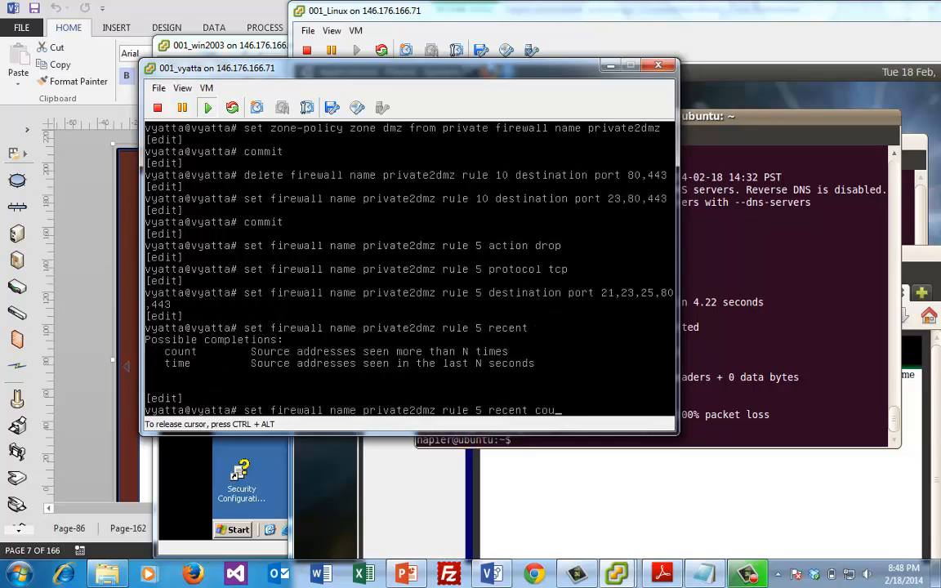
{"action": "key", "text": "Tab"}
{"action": "type", "text": "5"}
{"action": "key", "text": "Return"}
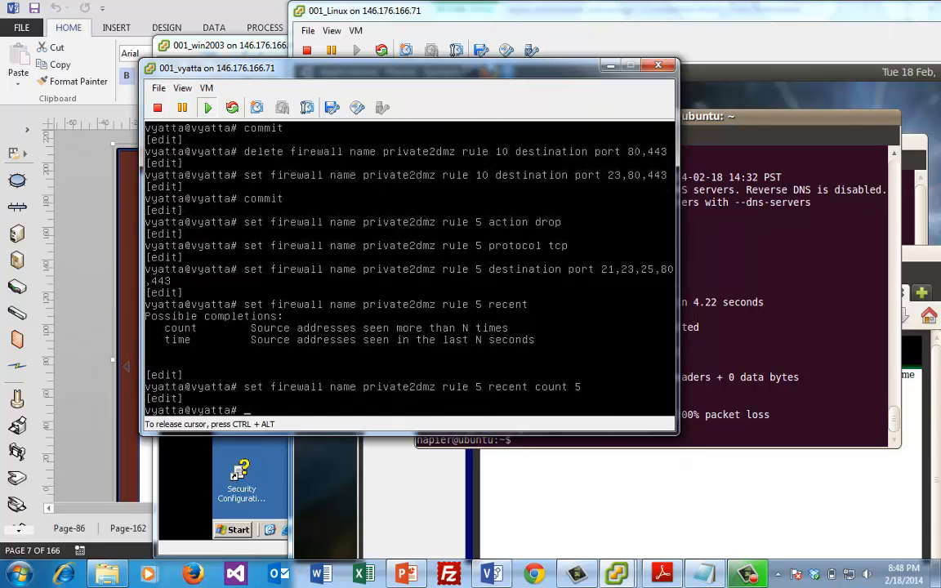
Set rule 5 recent time to 10 seconds
{"action": "key", "text": "Up"}
{"action": "key", "text": "BackSpace"}
{"action": "key", "text": "BackSpace"}
{"action": "key", "text": "BackSpace"}
{"action": "key", "text": "BackSpace"}
{"action": "key", "text": "BackSpace"}
{"action": "key", "text": "BackSpace"}
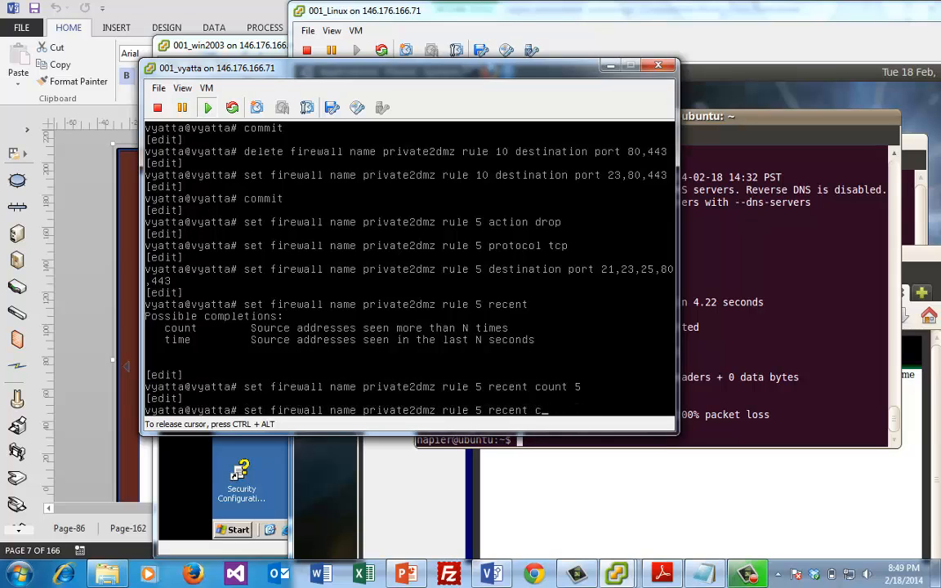
{"action": "key", "text": "BackSpace"}
{"action": "key", "text": "BackSpace"}
{"action": "key", "text": "BackSpace"}
{"action": "key", "text": "BackSpace"}
{"action": "key", "text": "BackSpace"}
{"action": "key", "text": "BackSpace"}
{"action": "type", "text": "cent time"}
{"action": "key", "text": "Tab"}
{"action": "key", "text": "Tab"}
{"action": "type", "text": "1"}
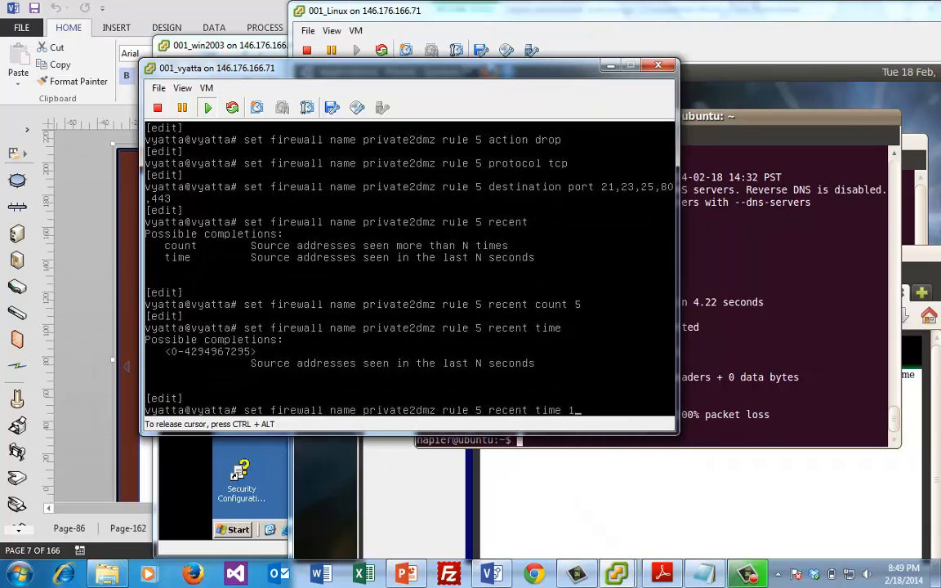
{"action": "type", "text": "0"}
{"action": "key", "text": "Return"}
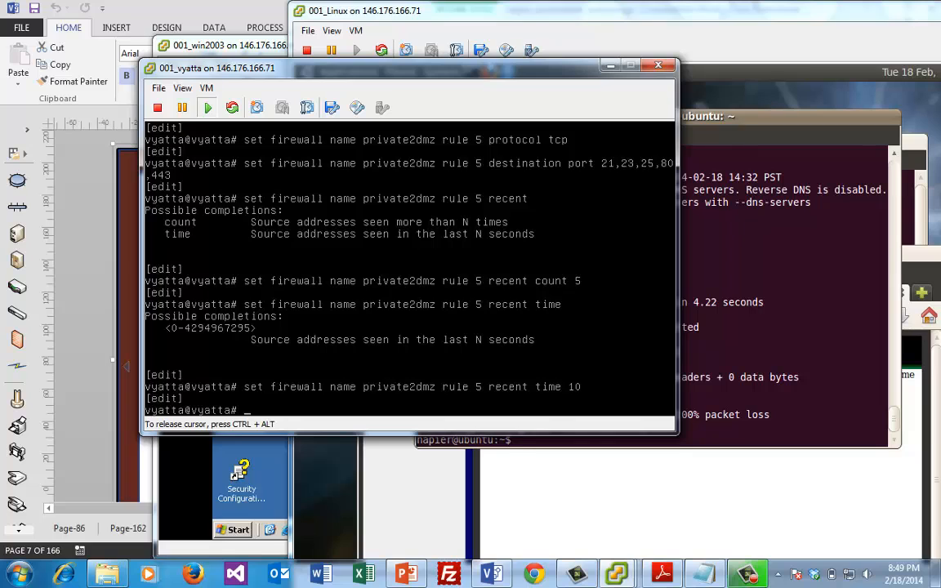
Commit the firewall changes and release the Vyatta console
{"action": "type", "text": "commit"}
{"action": "key", "text": "Return"}
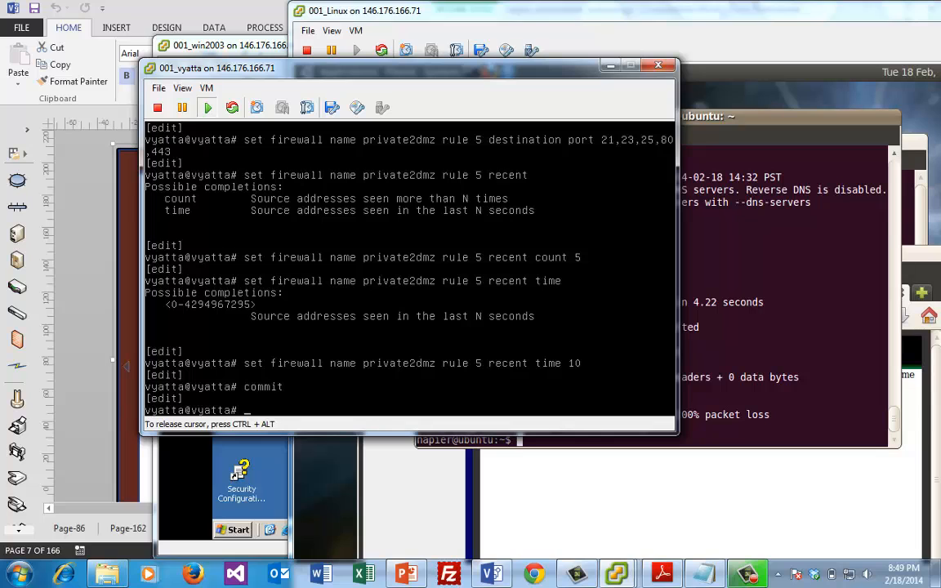
{"action": "key", "text": "ctrl+alt"}
Rerun hping against 10.0.40.7 port 80, stopping after 12 packets with 25% loss
{"action": "left_click", "coordinate": [723, 227]}
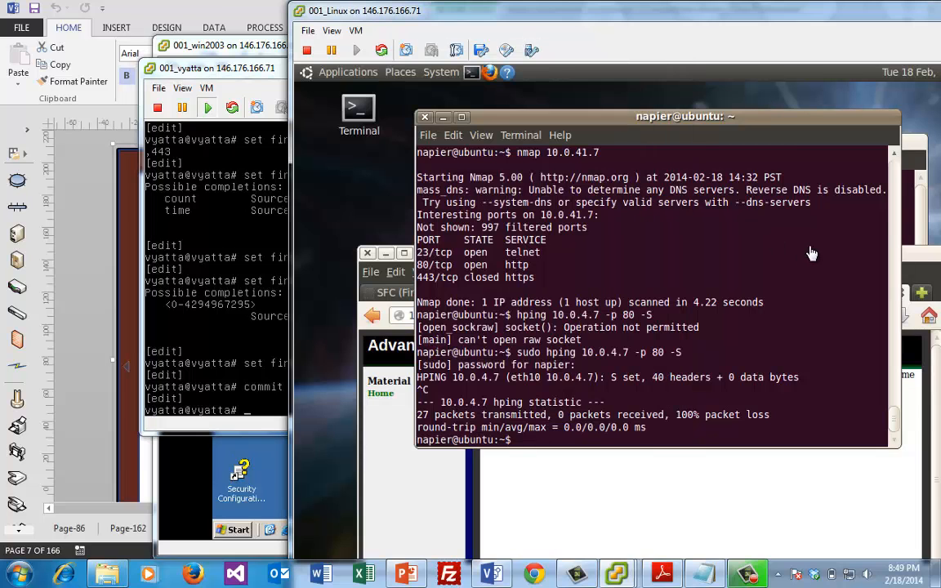
{"action": "left_click", "coordinate": [809, 246]}
{"action": "key", "text": "Up"}
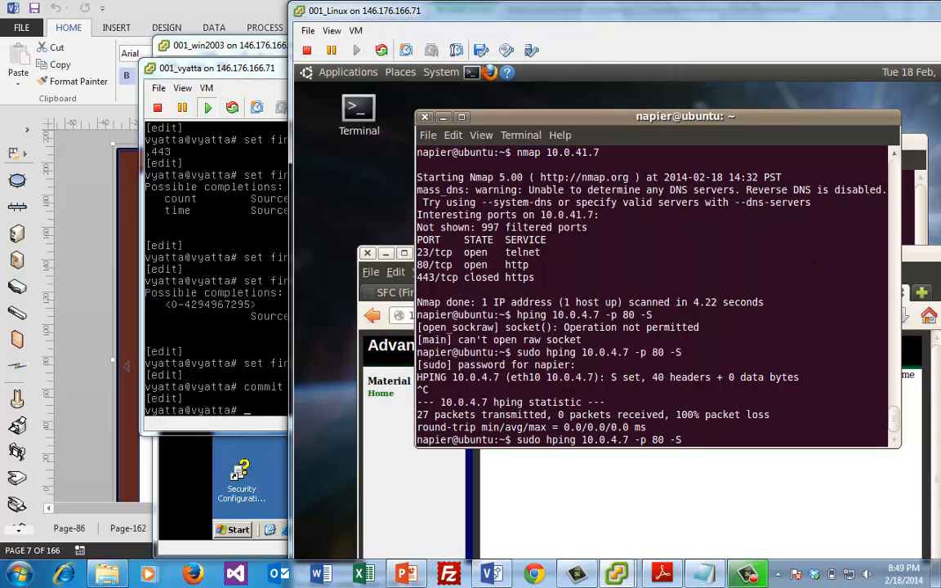
{"action": "key", "text": "Left"}
{"action": "key", "text": "Left"}
{"action": "key", "text": "Left"}
{"action": "key", "text": "Left"}
{"action": "key", "text": "Left"}
{"action": "key", "text": "Left"}
{"action": "key", "text": "Left"}
{"action": "key", "text": "Left"}
{"action": "key", "text": "Left"}
{"action": "key", "text": "Left"}
{"action": "key", "text": "Left"}
{"action": "type", "text": "0"}
{"action": "key", "text": "Right"}
{"action": "key", "text": "Right"}
{"action": "key", "text": "Right"}
{"action": "key", "text": "Right"}
{"action": "key", "text": "Right"}
{"action": "key", "text": "Right"}
{"action": "key", "text": "Right"}
{"action": "key", "text": "Right"}
{"action": "key", "text": "Right"}
{"action": "key", "text": "Right"}
{"action": "key", "text": "Right"}
{"action": "key", "text": "Return"}
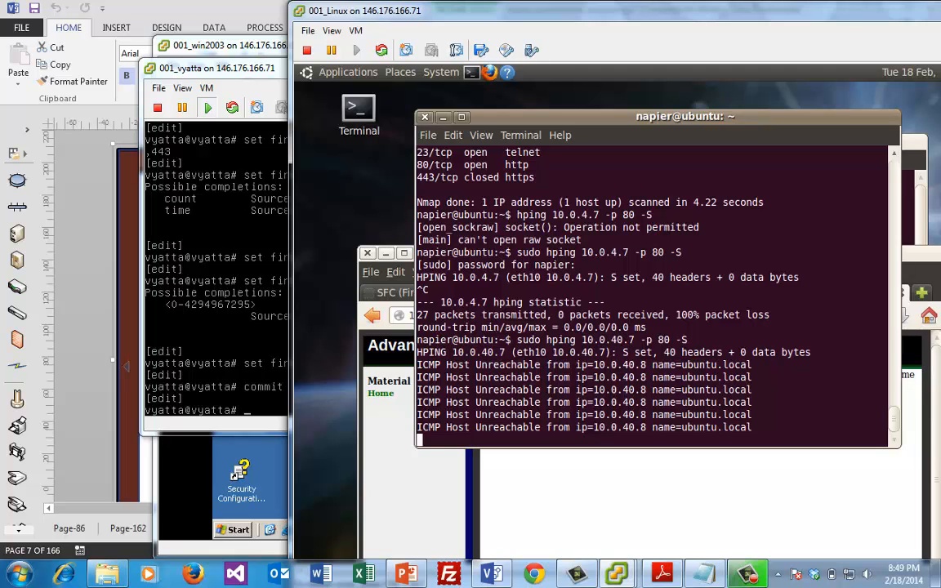
{"action": "key", "text": "ctrl+c"}
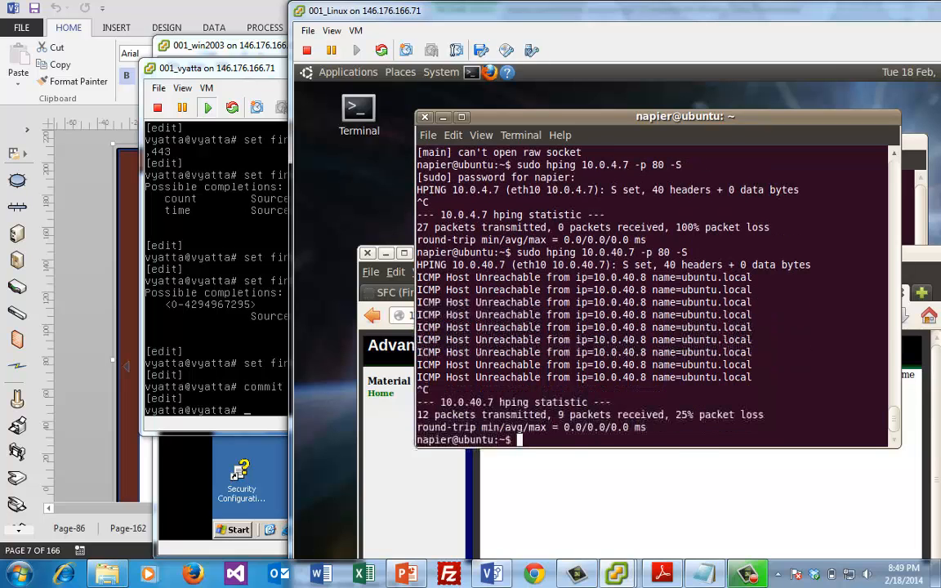
{"action": "key", "text": "Up"}
{"action": "key", "text": "Left"}
{"action": "key", "text": "Left"}
{"action": "key", "text": "Left"}
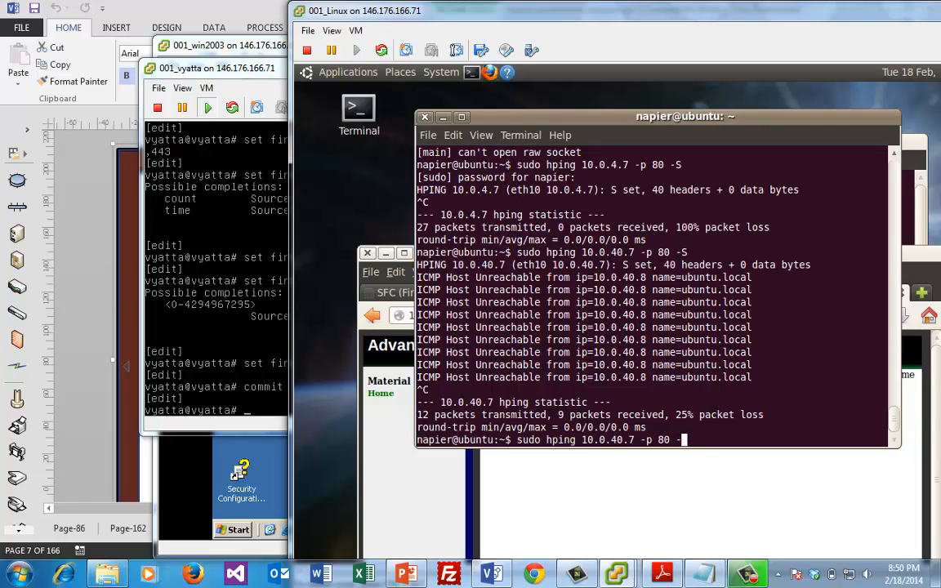
Rerun the port 80 hping SYN test against 10.0.41.7, stop it, then bring the vyatta console forward
{"action": "key", "text": "BackSpace"}
{"action": "key", "text": "BackSpace"}
{"action": "key", "text": "BackSpace"}
{"action": "key", "text": "BackSpace"}
{"action": "key", "text": "BackSpace"}
{"action": "key", "text": "BackSpace"}
{"action": "key", "text": "BackSpace"}
{"action": "key", "text": "BackSpace"}
{"action": "key", "text": "BackSpace"}
{"action": "key", "text": "BackSpace"}
{"action": "key", "text": "BackSpace"}
{"action": "key", "text": "BackSpace"}
{"action": "key", "text": "BackSpace"}
{"action": "key", "text": "BackSpace"}
{"action": "key", "text": "BackSpace"}
{"action": "key", "text": "BackSpace"}
{"action": "key", "text": "BackSpace"}
{"action": "key", "text": "BackSpace"}
{"action": "key", "text": "BackSpace"}
{"action": "key", "text": "BackSpace"}
{"action": "type", "text": "pi"}
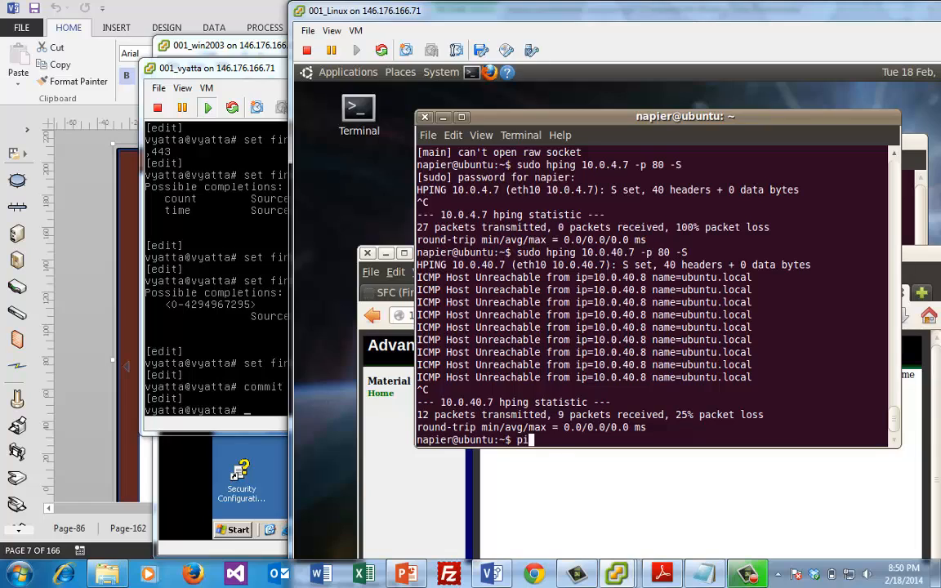
{"action": "type", "text": "ng 10.0..4"}
{"action": "key", "text": "BackSpace"}
{"action": "key", "text": "BackSpace"}
{"action": "key", "text": "BackSpace"}
{"action": "key", "text": "Up"}
{"action": "key", "text": "Up"}
{"action": "key", "text": "Left"}
{"action": "key", "text": "Left"}
{"action": "key", "text": "Left"}
{"action": "key", "text": "Left"}
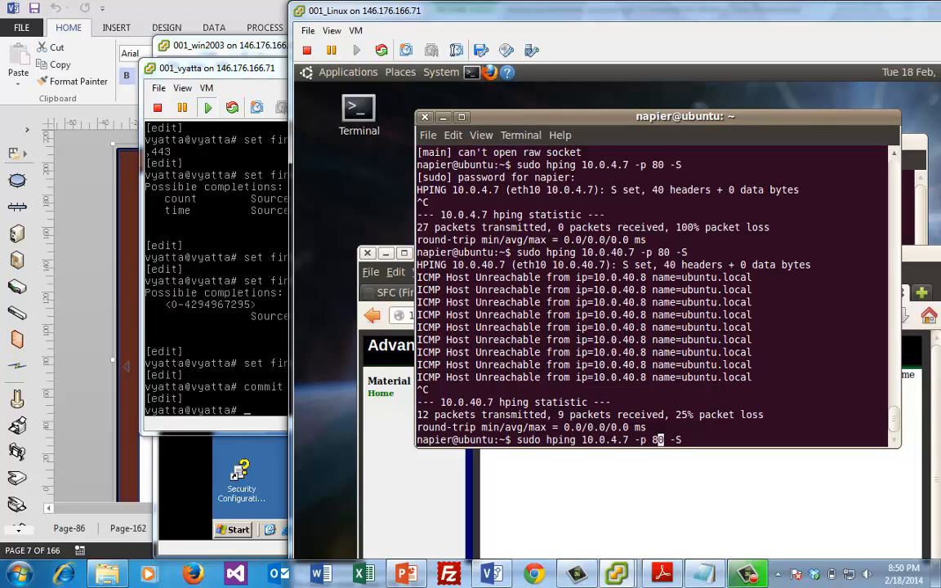
{"action": "key", "text": "Left"}
{"action": "key", "text": "Left"}
{"action": "key", "text": "Left"}
{"action": "key", "text": "Left"}
{"action": "key", "text": "Left"}
{"action": "key", "text": "Left"}
{"action": "key", "text": "Left"}
{"action": "key", "text": "Left"}
{"action": "type", "text": "1"}
{"action": "key", "text": "Right"}
{"action": "key", "text": "Right"}
{"action": "key", "text": "Right"}
{"action": "key", "text": "Right"}
{"action": "key", "text": "Right"}
{"action": "key", "text": "Right"}
{"action": "key", "text": "Right"}
{"action": "key", "text": "Right"}
{"action": "key", "text": "Right"}
{"action": "key", "text": "Right"}
{"action": "key", "text": "Right"}
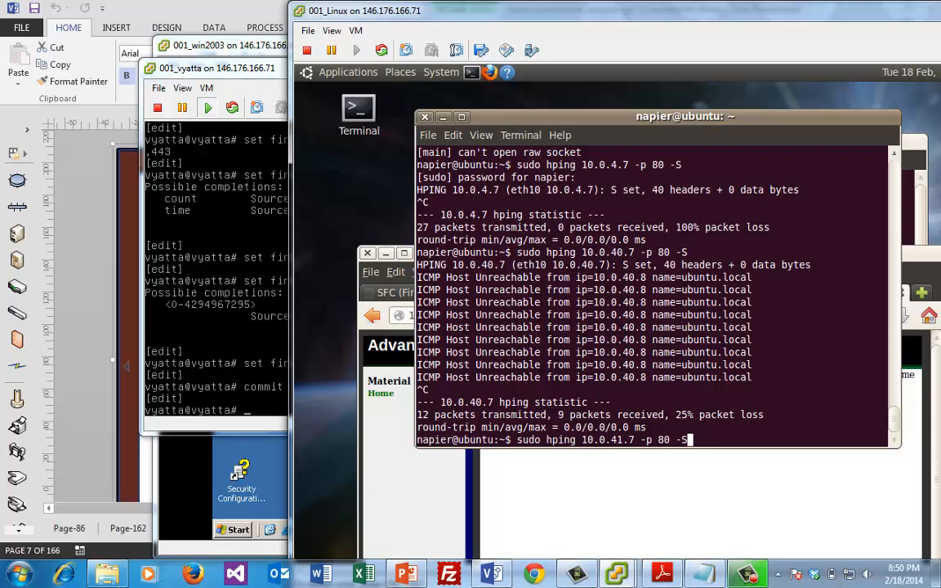
{"action": "key", "text": "Return"}
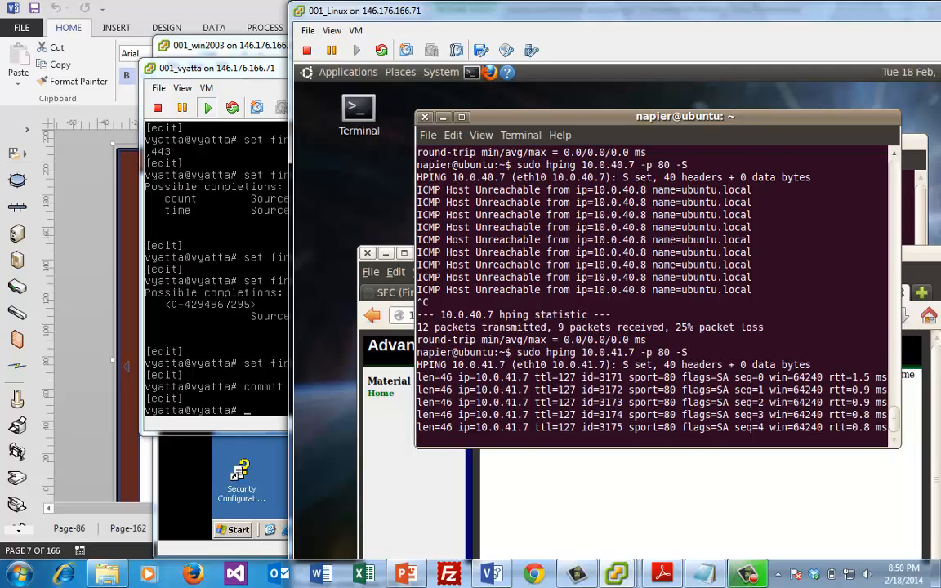
{"action": "key", "text": "ctrl+c"}
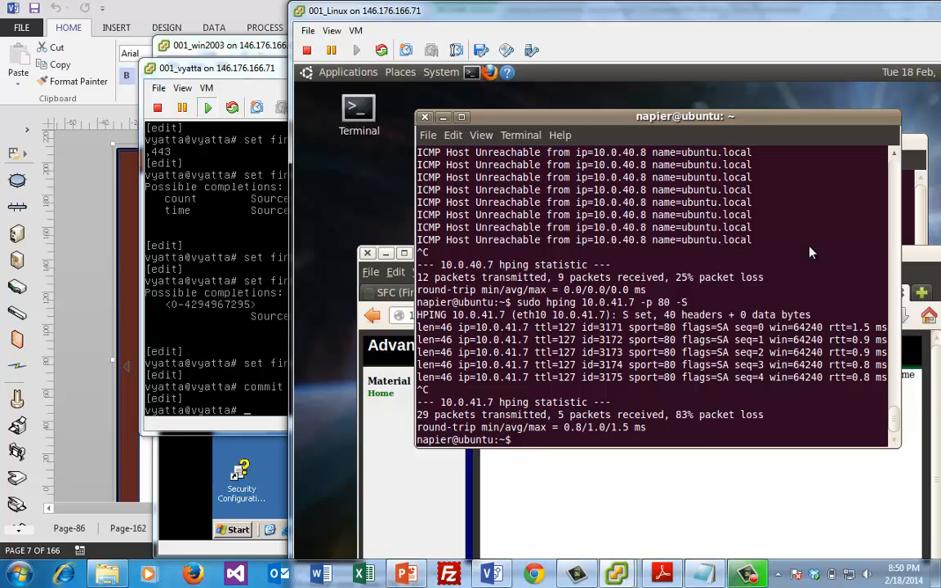
{"action": "left_click", "coordinate": [237, 308]}
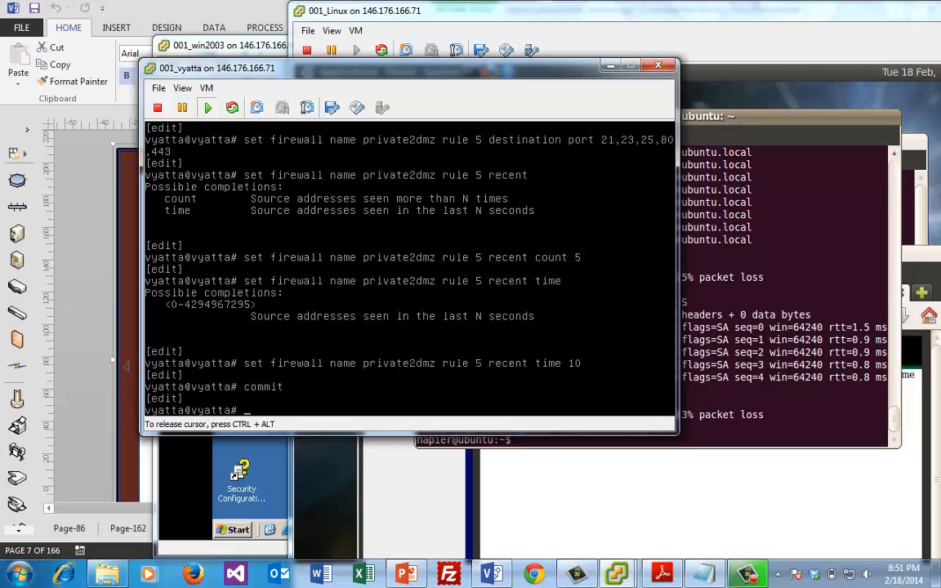
Release the console, glance at the Visio network diagram, and return to the 001_vyatta console
{"action": "key", "text": "ctrl+alt"}
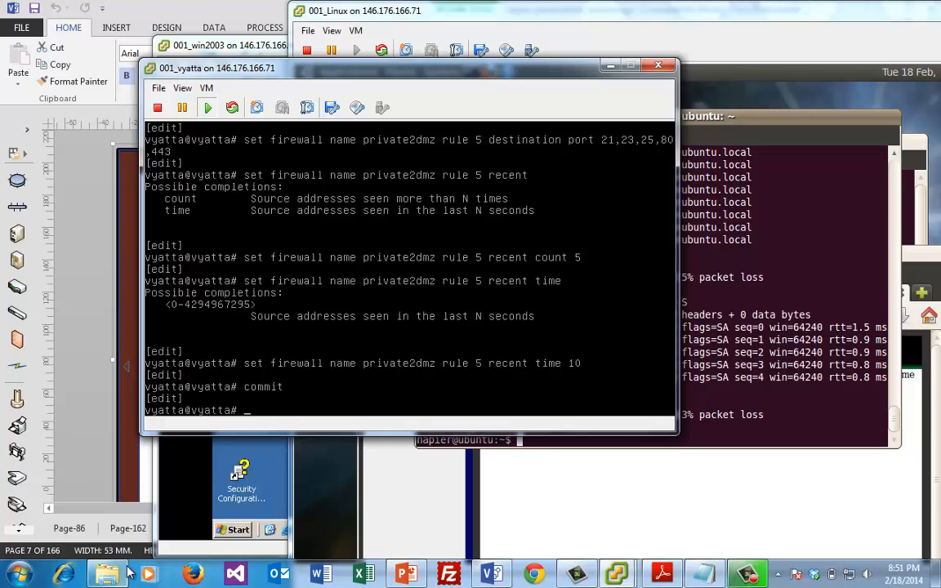
{"action": "left_click", "coordinate": [193, 17]}
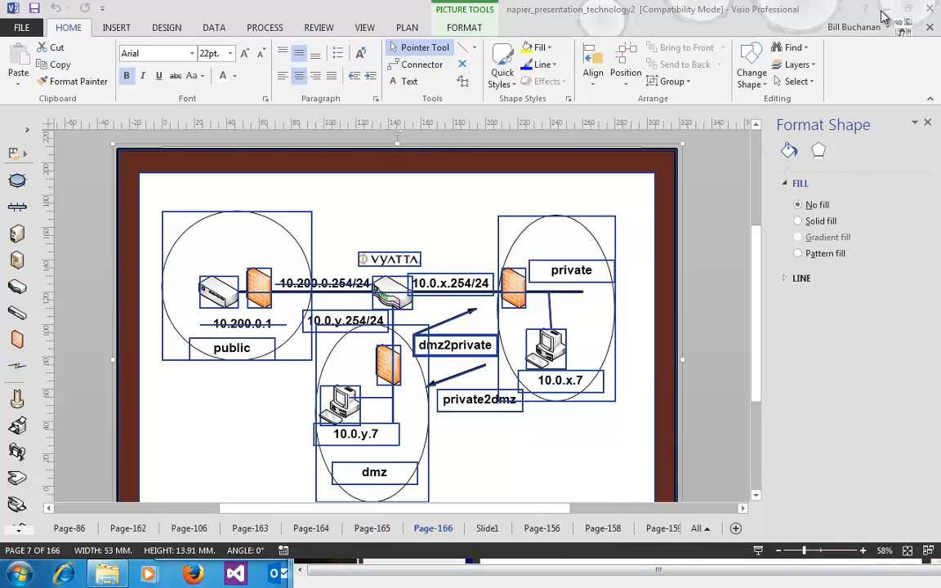
{"action": "key", "text": "alt+Tab"}
{"action": "key", "text": "alt+Tab"}
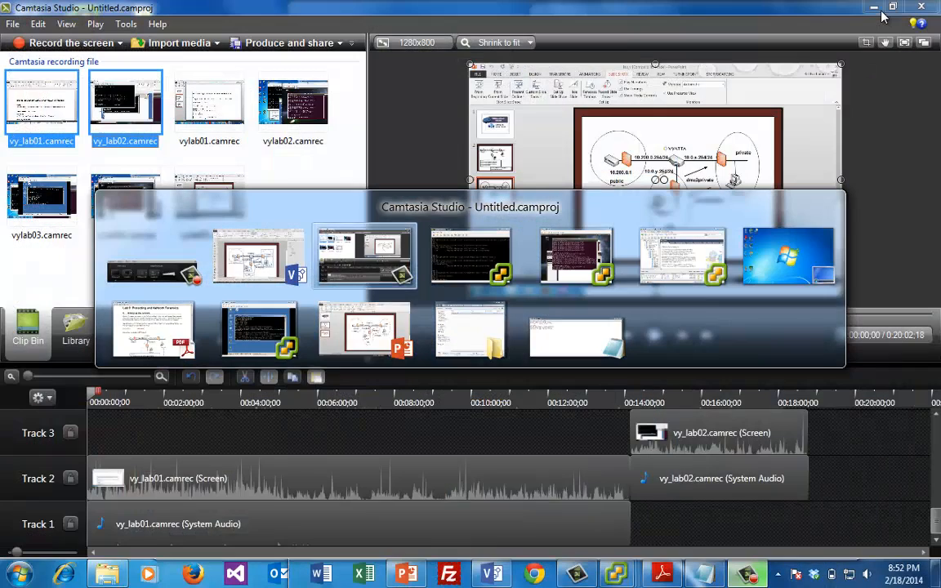
{"action": "key", "text": "alt+Tab"}
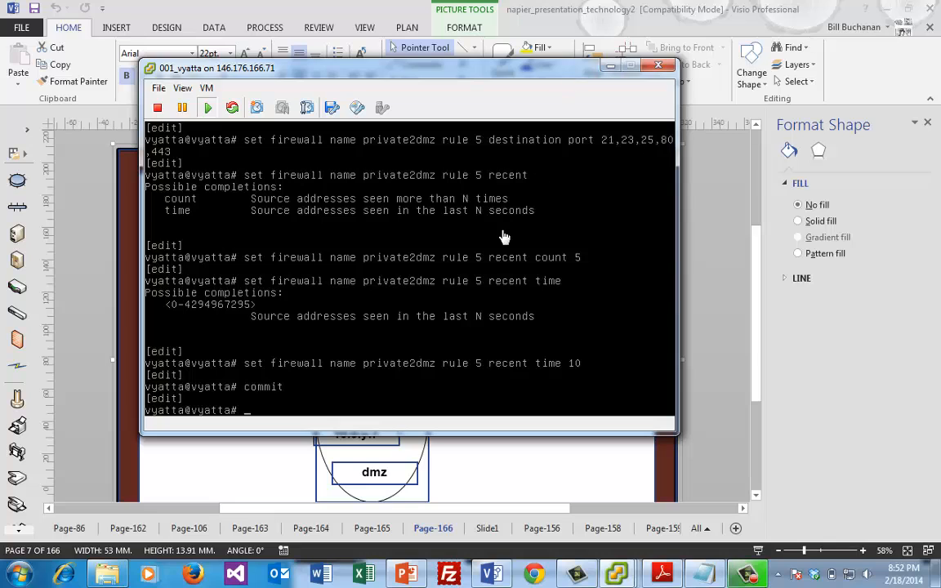
{"action": "left_click", "coordinate": [503, 234]}
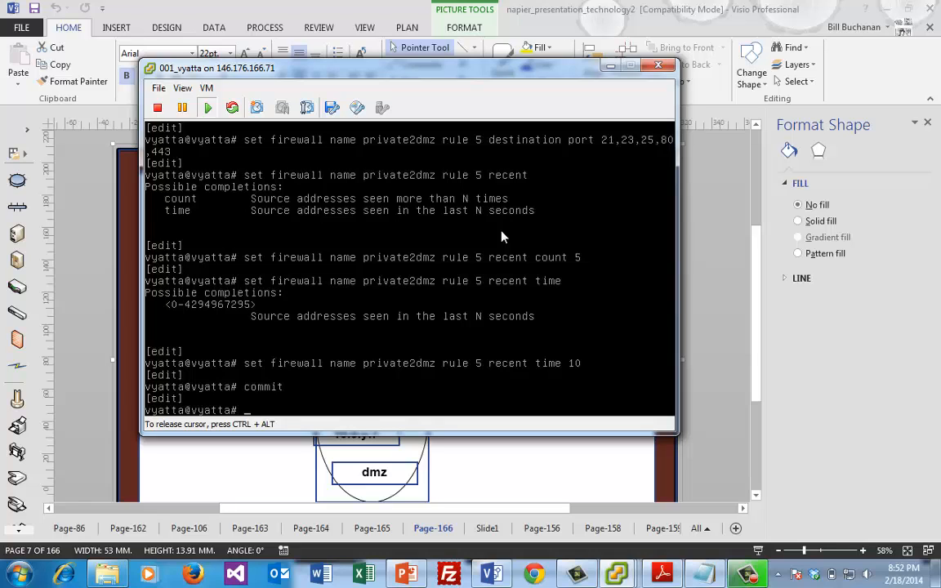
Set the private2dmz firewall rule 20 action to drop
{"action": "key", "text": "Up"}
{"action": "key", "text": "Up"}
{"action": "key", "text": "BackSpace"}
{"action": "key", "text": "BackSpace"}
{"action": "key", "text": "BackSpace"}
{"action": "key", "text": "BackSpace"}
{"action": "key", "text": "BackSpace"}
{"action": "key", "text": "BackSpace"}
{"action": "key", "text": "BackSpace"}
{"action": "key", "text": "BackSpace"}
{"action": "key", "text": "BackSpace"}
{"action": "key", "text": "BackSpace"}
{"action": "key", "text": "BackSpace"}
{"action": "key", "text": "BackSpace"}
{"action": "key", "text": "BackSpace"}
{"action": "key", "text": "BackSpace"}
{"action": "key", "text": "BackSpace"}
{"action": "key", "text": "BackSpace"}
{"action": "key", "text": "BackSpace"}
{"action": "key", "text": "BackSpace"}
{"action": "key", "text": "BackSpace"}
{"action": "key", "text": "BackSpace"}
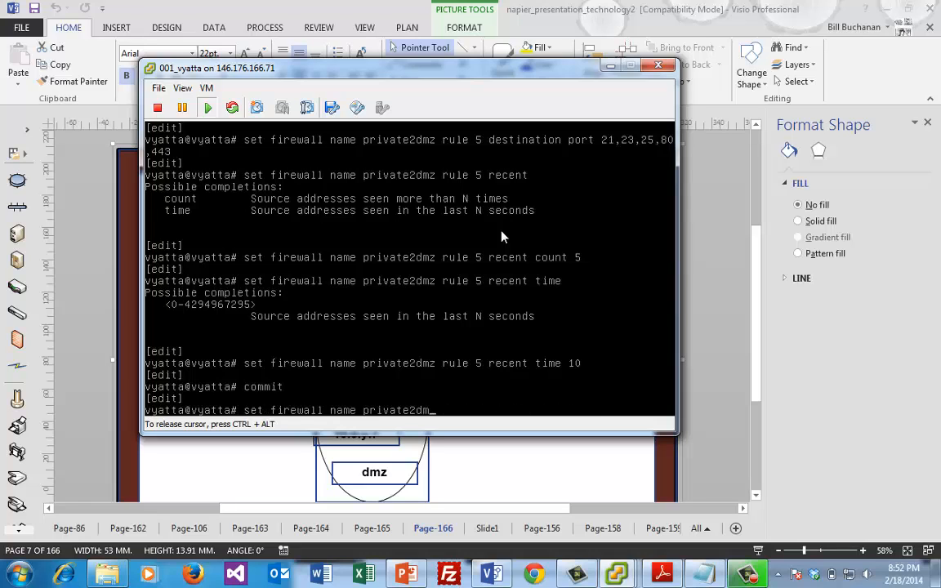
{"action": "key", "text": "BackSpace"}
{"action": "key", "text": "BackSpace"}
{"action": "key", "text": "BackSpace"}
{"action": "key", "text": "BackSpace"}
{"action": "key", "text": "BackSpace"}
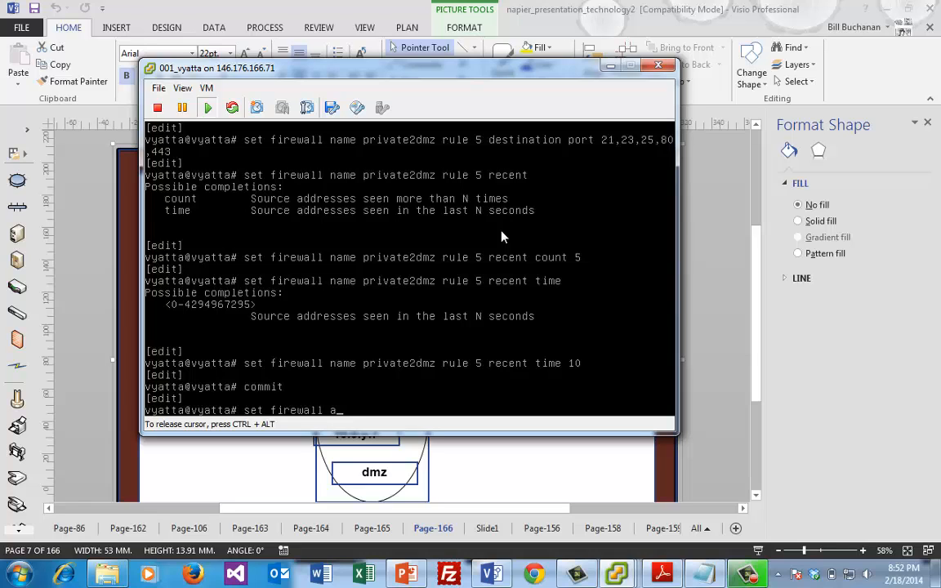
{"action": "type", "text": "name"}
{"action": "type", "text": "private2dmz "}
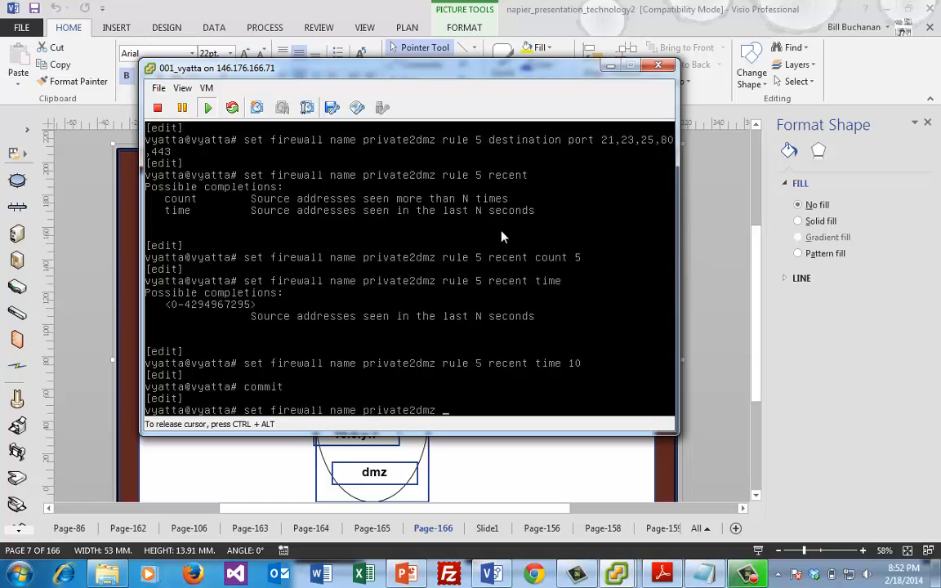
{"action": "type", "text": "rule 5 action drop"}
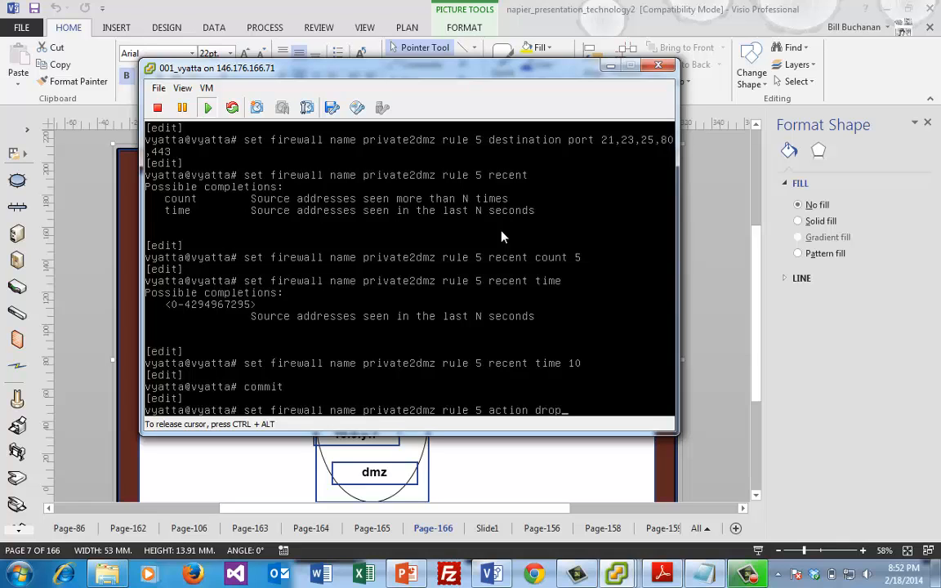
{"action": "key", "text": "BackSpace"}
{"action": "key", "text": "BackSpace"}
{"action": "key", "text": "BackSpace"}
{"action": "key", "text": "BackSpace"}
{"action": "key", "text": "BackSpace"}
{"action": "key", "text": "BackSpace"}
{"action": "key", "text": "BackSpace"}
{"action": "key", "text": "BackSpace"}
{"action": "key", "text": "BackSpace"}
{"action": "key", "text": "BackSpace"}
{"action": "key", "text": "BackSpace"}
{"action": "key", "text": "BackSpace"}
{"action": "key", "text": "BackSpace"}
{"action": "key", "text": "BackSpace"}
{"action": "key", "text": "BackSpace"}
{"action": "key", "text": "BackSpace"}
{"action": "key", "text": "BackSpace"}
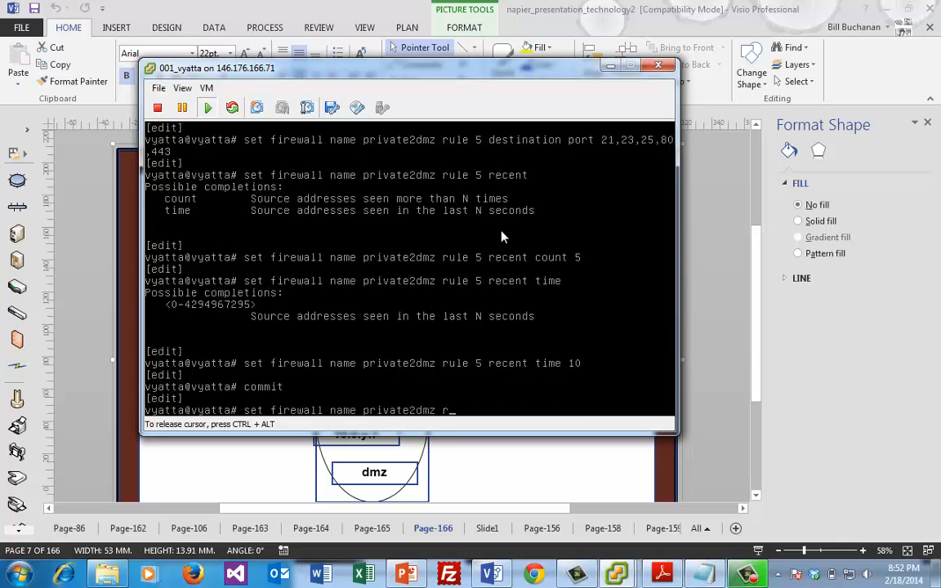
{"action": "type", "text": "ule 20 action dropb"}
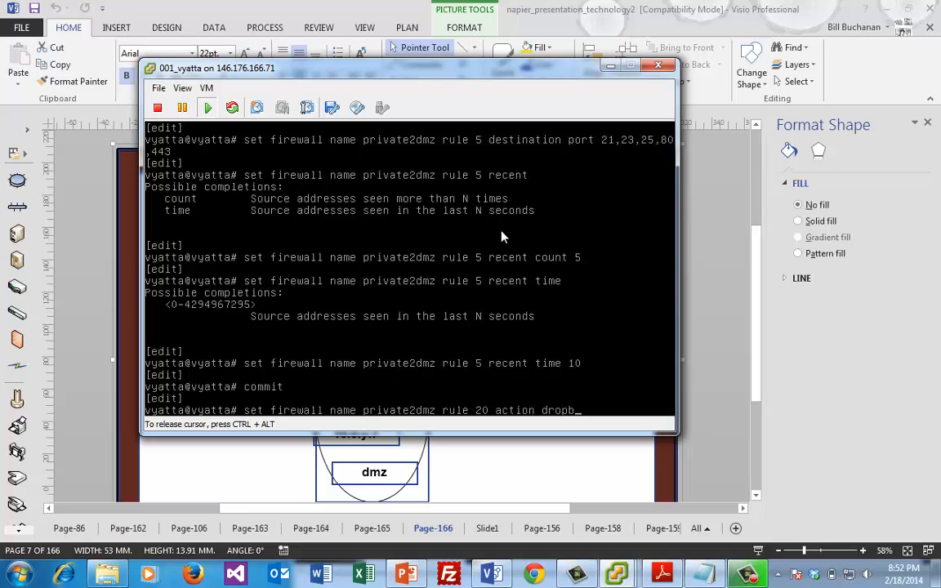
{"action": "key", "text": "BackSpace"}
{"action": "key", "text": "Return"}
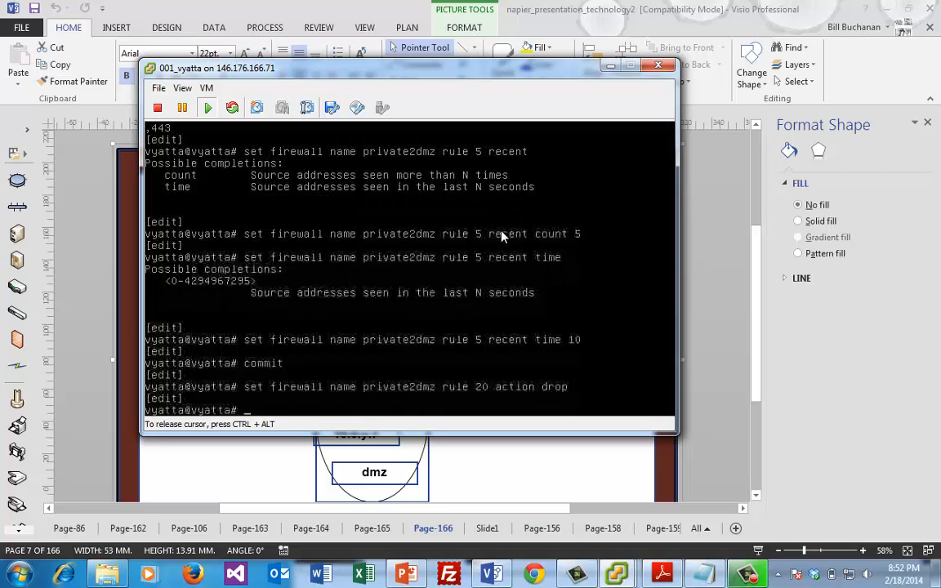
Set rule 20 protocol to icmp and commit the changes
{"action": "key", "text": "Up"}
{"action": "key", "text": "BackSpace"}
{"action": "key", "text": "BackSpace"}
{"action": "key", "text": "BackSpace"}
{"action": "key", "text": "BackSpace"}
{"action": "key", "text": "BackSpace"}
{"action": "key", "text": "BackSpace"}
{"action": "key", "text": "BackSpace"}
{"action": "key", "text": "BackSpace"}
{"action": "key", "text": "BackSpace"}
{"action": "key", "text": "BackSpace"}
{"action": "key", "text": "BackSpace"}
{"action": "key", "text": "BackSpace"}
{"action": "key", "text": "BackSpace"}
{"action": "key", "text": "BackSpace"}
{"action": "key", "text": "BackSpace"}
{"action": "key", "text": "BackSpace"}
{"action": "key", "text": "BackSpace"}
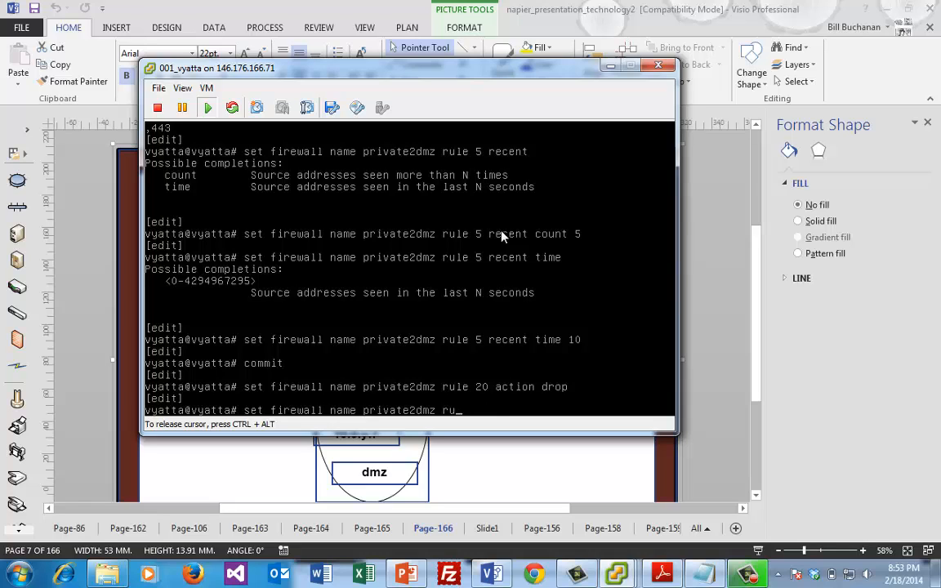
{"action": "type", "text": "le 20 protocol im"}
{"action": "key", "text": "Tab"}
{"action": "key", "text": "BackSpace"}
{"action": "type", "text": "c"}
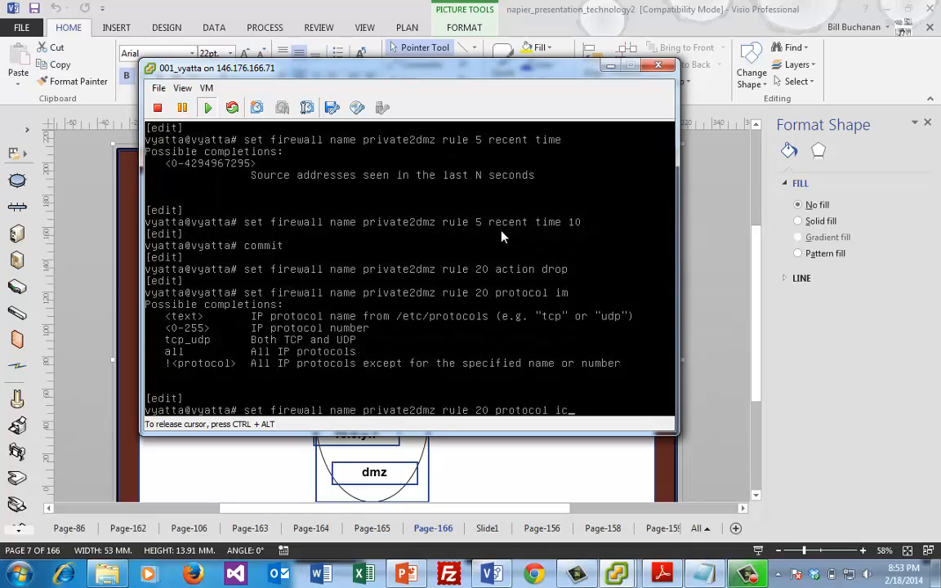
{"action": "type", "text": "mp"}
{"action": "key", "text": "Return"}
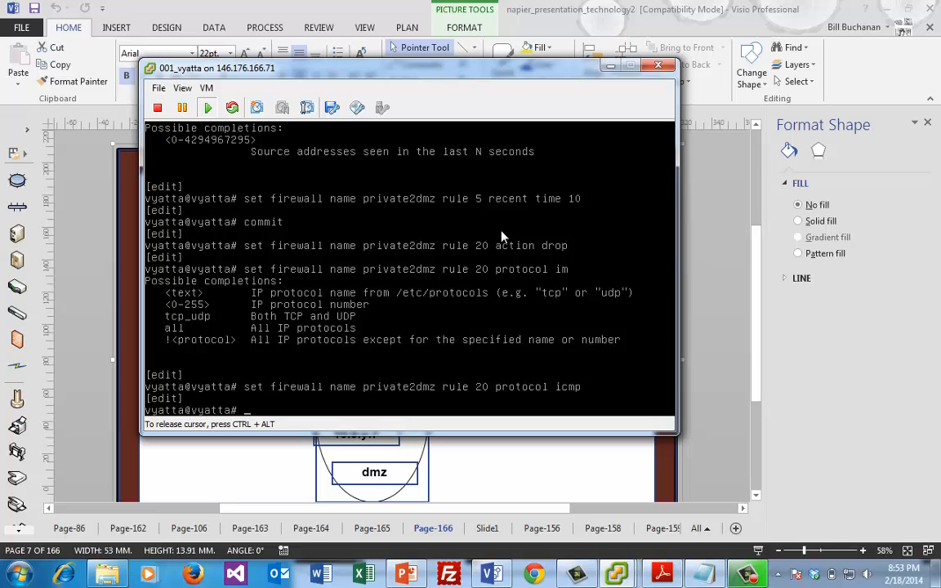
{"action": "type", "text": "commit"}
{"action": "key", "text": "Return"}
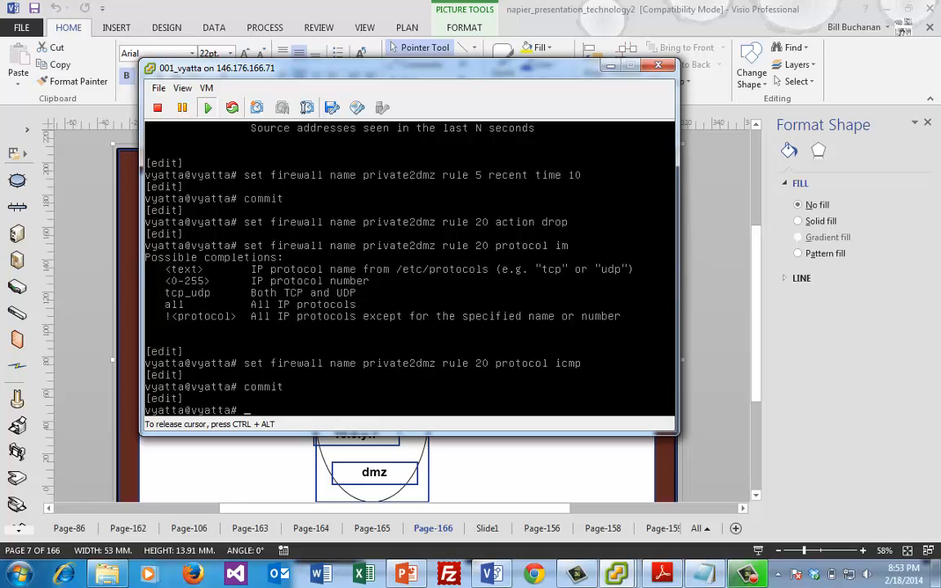
{"action": "key", "text": "ctrl+alt"}
Ping 10.0.41.7 from the Linux VM, getting no replies, then return to the vyatta console
{"action": "left_click", "coordinate": [620, 574]}
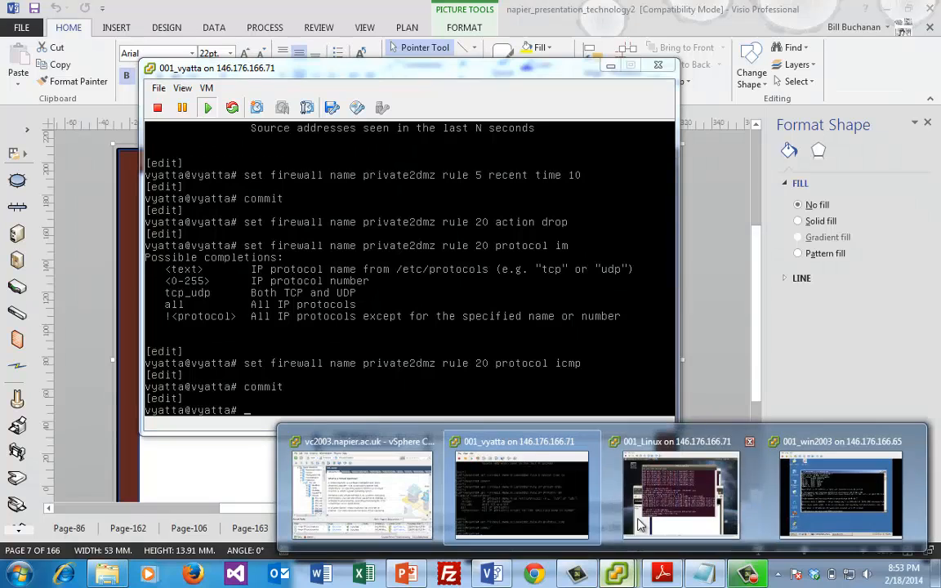
{"action": "left_click", "coordinate": [663, 480]}
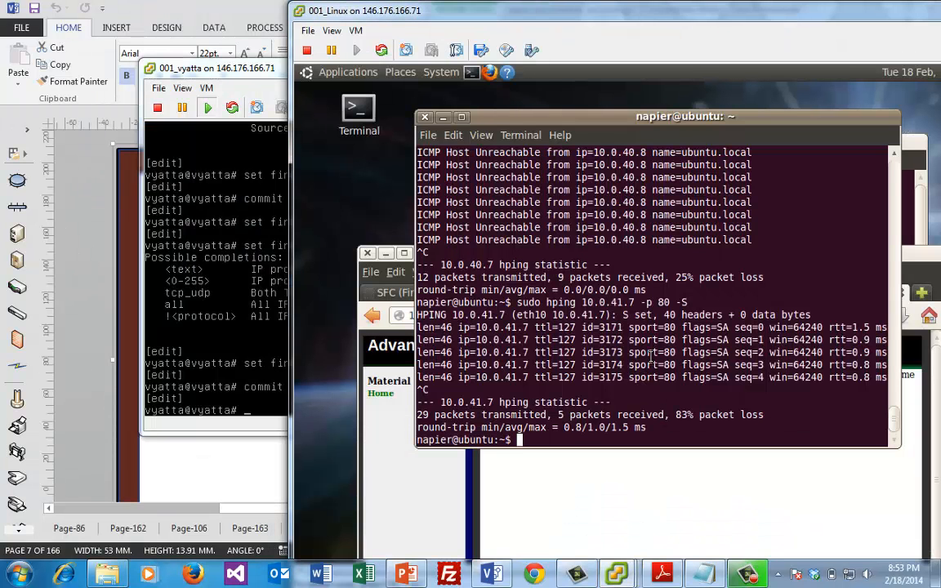
{"action": "type", "text": "ping 10.0."}
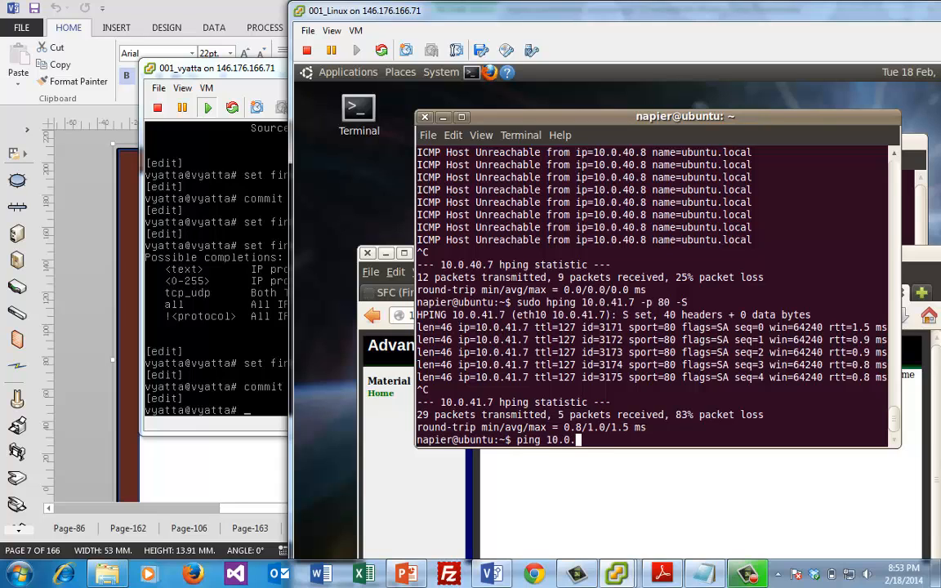
{"action": "type", "text": "41.7"}
{"action": "key", "text": "Return"}
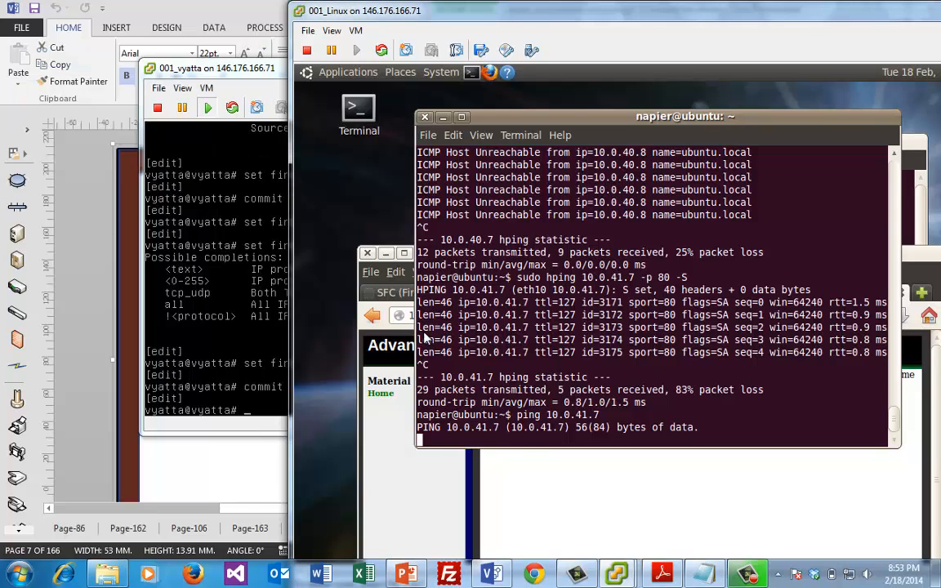
{"action": "key", "text": "ctrl+c"}
{"action": "left_click", "coordinate": [235, 316]}
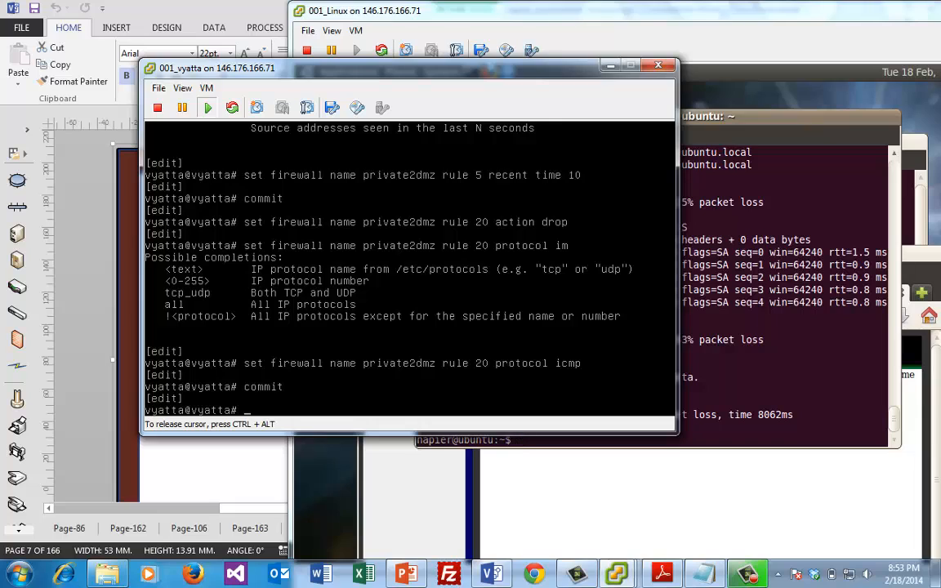
Delete rule 20's icmp protocol setting, after an invalid 'erase' attempt
{"action": "key", "text": "Up"}
{"action": "key", "text": "Up"}
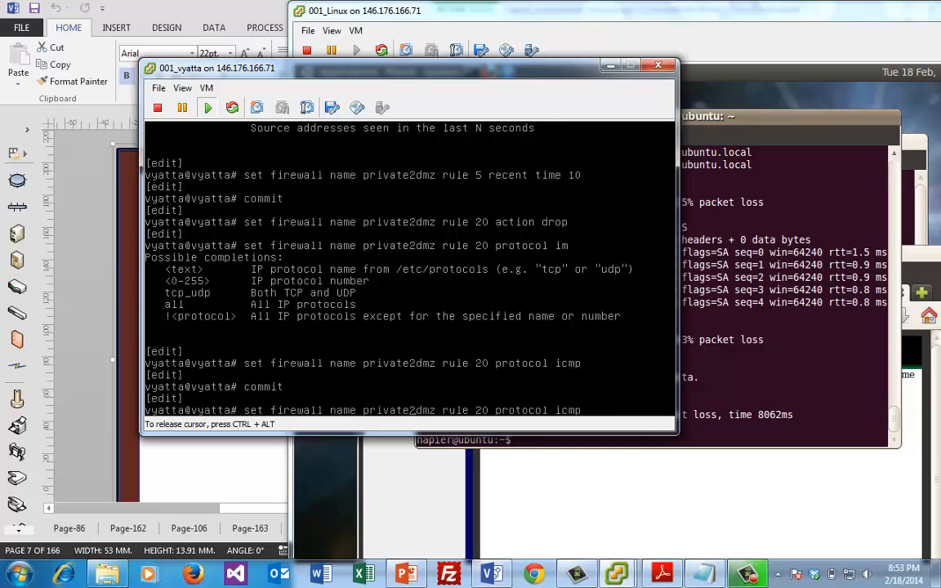
{"action": "key", "text": "Left"}
{"action": "key", "text": "Left"}
{"action": "key", "text": "Left"}
{"action": "key", "text": "Left"}
{"action": "key", "text": "Left"}
{"action": "key", "text": "Left"}
{"action": "key", "text": "Left"}
{"action": "key", "text": "Left"}
{"action": "key", "text": "Left"}
{"action": "key", "text": "Left"}
{"action": "key", "text": "Left"}
{"action": "key", "text": "Left"}
{"action": "key", "text": "Left"}
{"action": "key", "text": "Left"}
{"action": "key", "text": "Left"}
{"action": "key", "text": "Left"}
{"action": "key", "text": "Left"}
{"action": "key", "text": "Left"}
{"action": "key", "text": "Left"}
{"action": "key", "text": "Left"}
{"action": "key", "text": "BackSpace"}
{"action": "key", "text": "BackSpace"}
{"action": "key", "text": "BackSpace"}
{"action": "type", "text": "erase"}
{"action": "key", "text": "Return"}
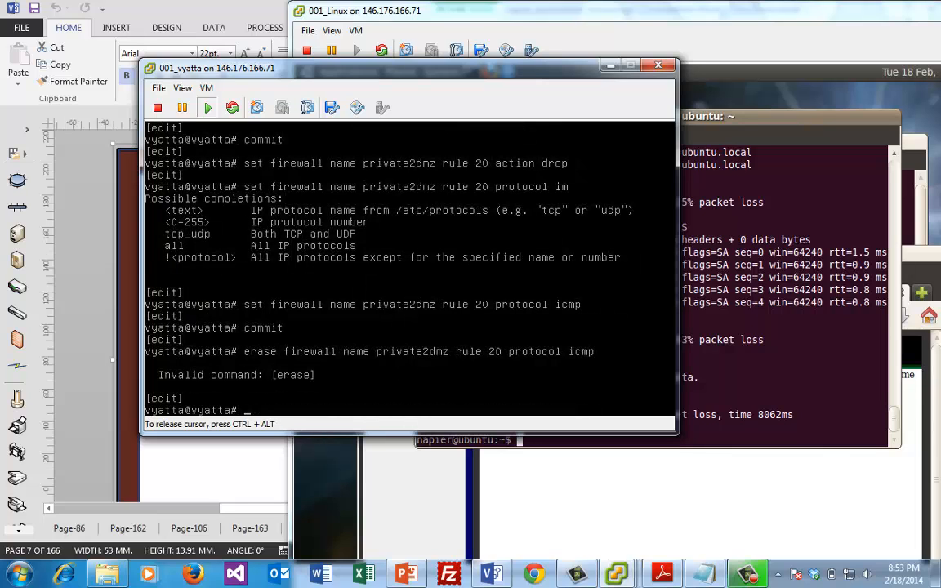
{"action": "key", "text": "Up"}
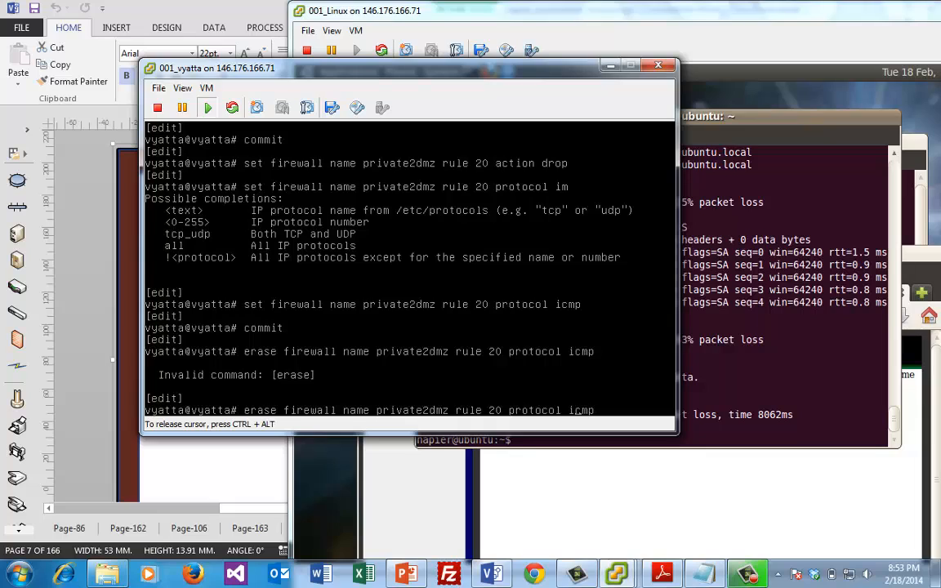
{"action": "key", "text": "Left"}
{"action": "key", "text": "Left"}
{"action": "key", "text": "Left"}
{"action": "key", "text": "Left"}
{"action": "key", "text": "Left"}
{"action": "key", "text": "Left"}
{"action": "key", "text": "Left"}
{"action": "key", "text": "Left"}
{"action": "key", "text": "Left"}
{"action": "key", "text": "Left"}
{"action": "key", "text": "Left"}
{"action": "key", "text": "Left"}
{"action": "key", "text": "Left"}
{"action": "key", "text": "BackSpace"}
{"action": "key", "text": "BackSpace"}
{"action": "key", "text": "BackSpace"}
{"action": "key", "text": "BackSpace"}
{"action": "key", "text": "BackSpace"}
{"action": "key", "text": "BackSpace"}
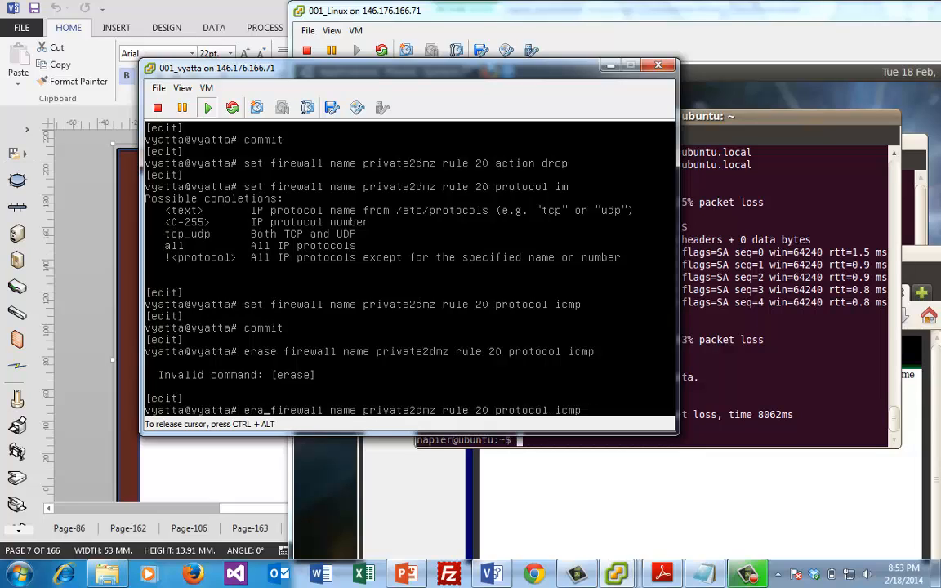
{"action": "type", "text": "delete"}
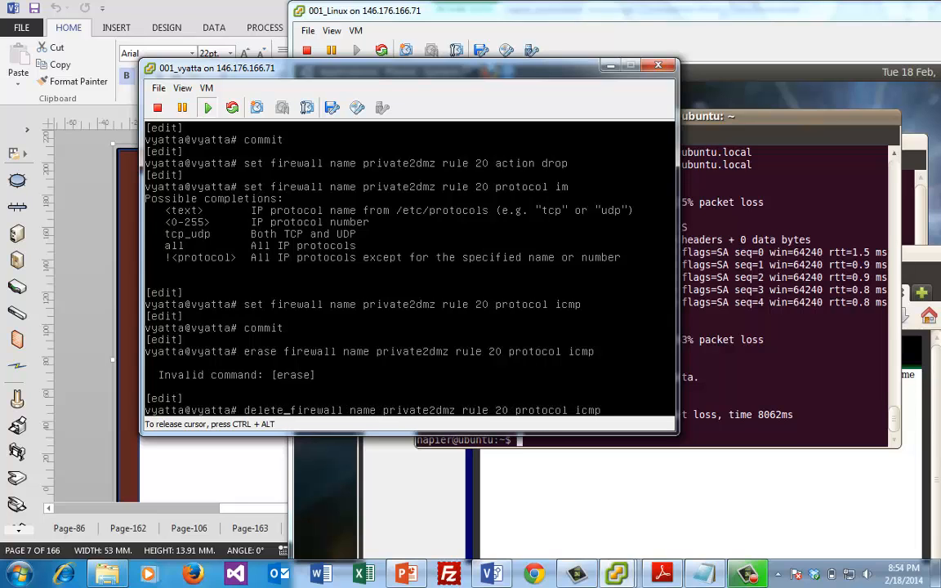
{"action": "key", "text": "Return"}
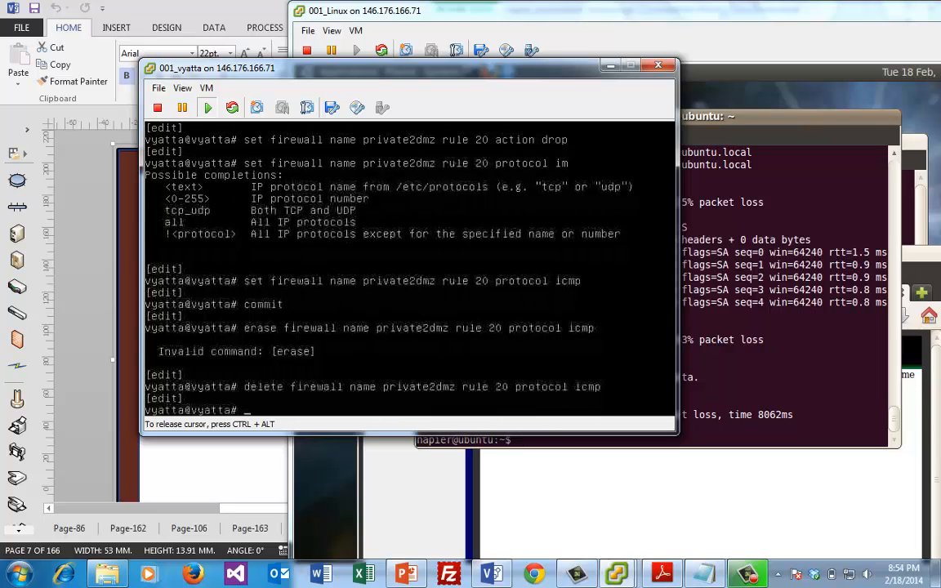
Delete rule 20's drop action and attempt a commit, which fails needing an action
{"action": "key", "text": "Up"}
{"action": "key", "text": "Up"}
{"action": "key", "text": "Up"}
{"action": "key", "text": "Up"}
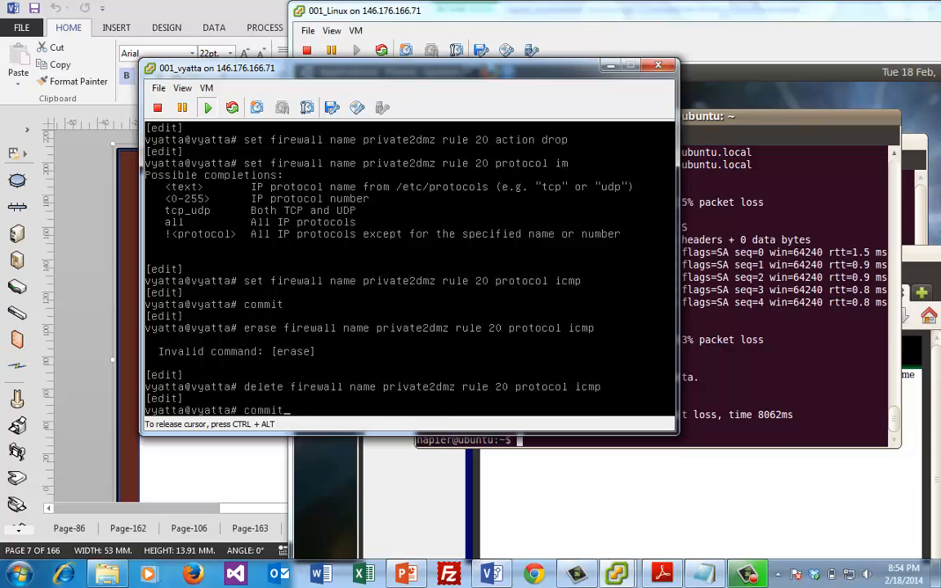
{"action": "key", "text": "Up"}
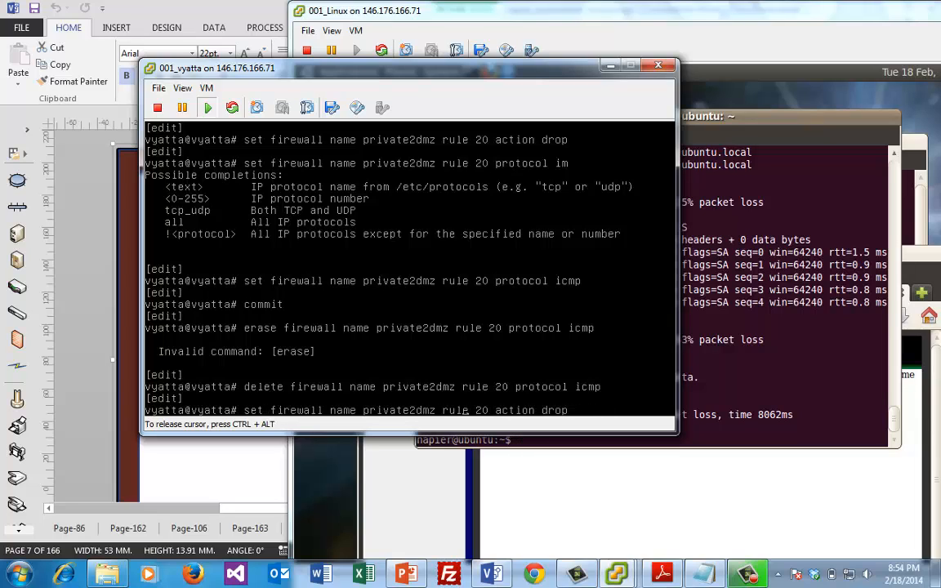
{"action": "key", "text": "Home"}
{"action": "key", "text": "Delete"}
{"action": "key", "text": "Delete"}
{"action": "key", "text": "Delete"}
{"action": "type", "text": "delete"}
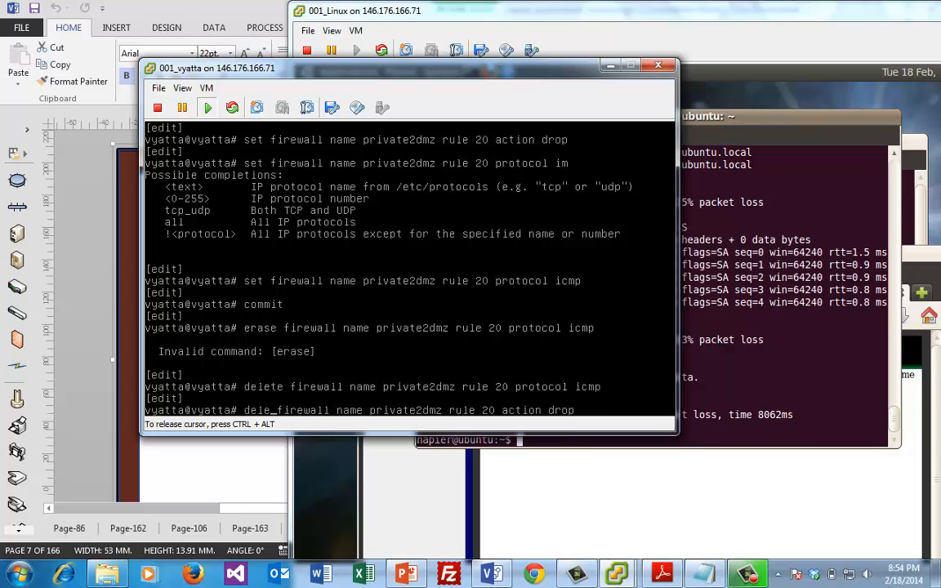
{"action": "key", "text": "Return"}
{"action": "type", "text": "commit"}
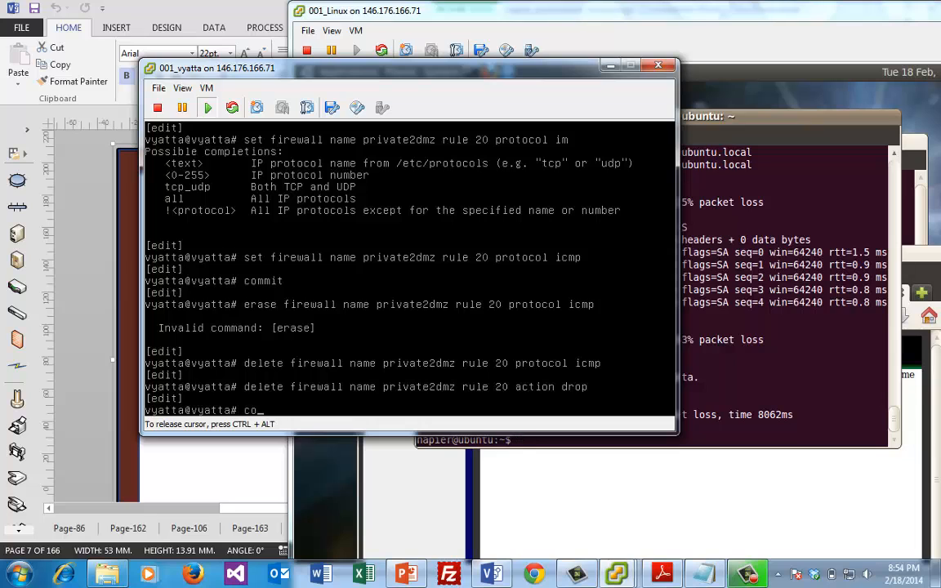
{"action": "key", "text": "Return"}
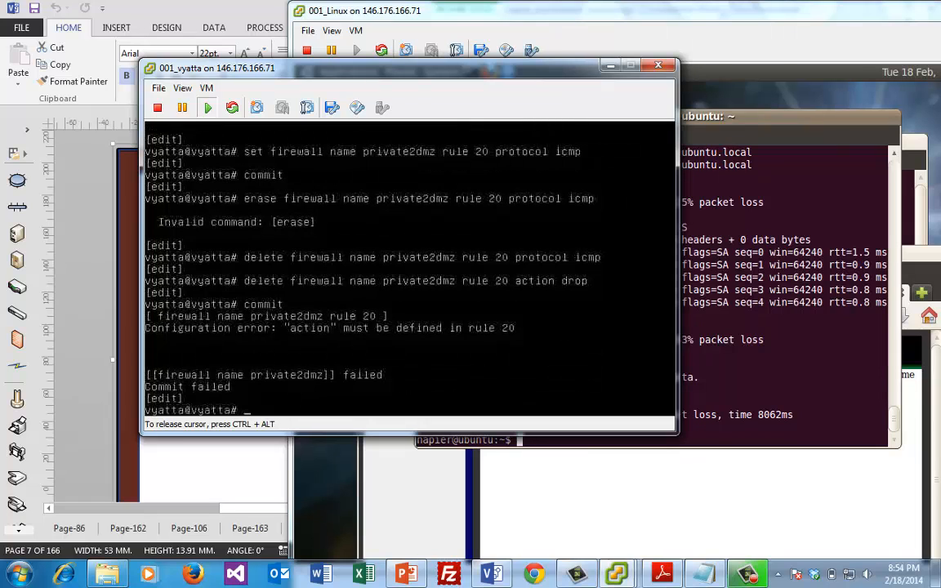
Rerun ping 10.0.41.7 from the Linux VM console
{"action": "left_click", "coordinate": [777, 328]}
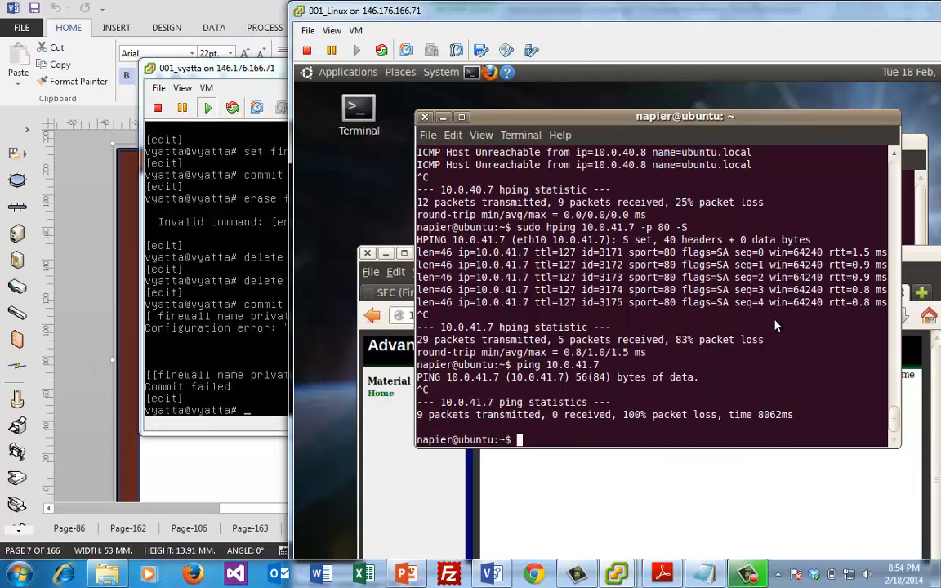
{"action": "key", "text": "Up"}
{"action": "key", "text": "Return"}
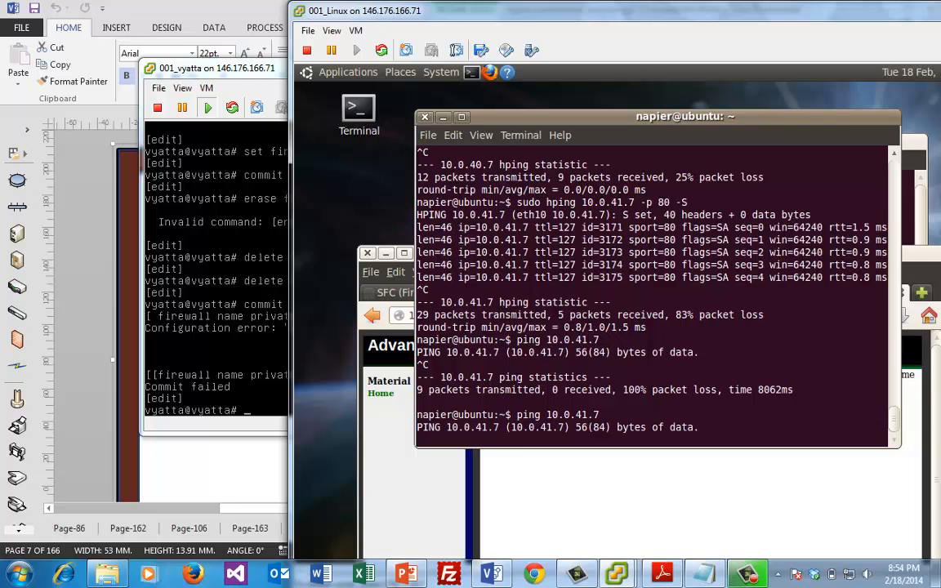
Stop the ping to 10.0.41.7 and view its 100% packet loss statistics
{"action": "key", "text": "ctrl+c"}
On the Vyatta console, set private2dmz rule 20's action to accept
{"action": "left_click", "coordinate": [288, 288]}
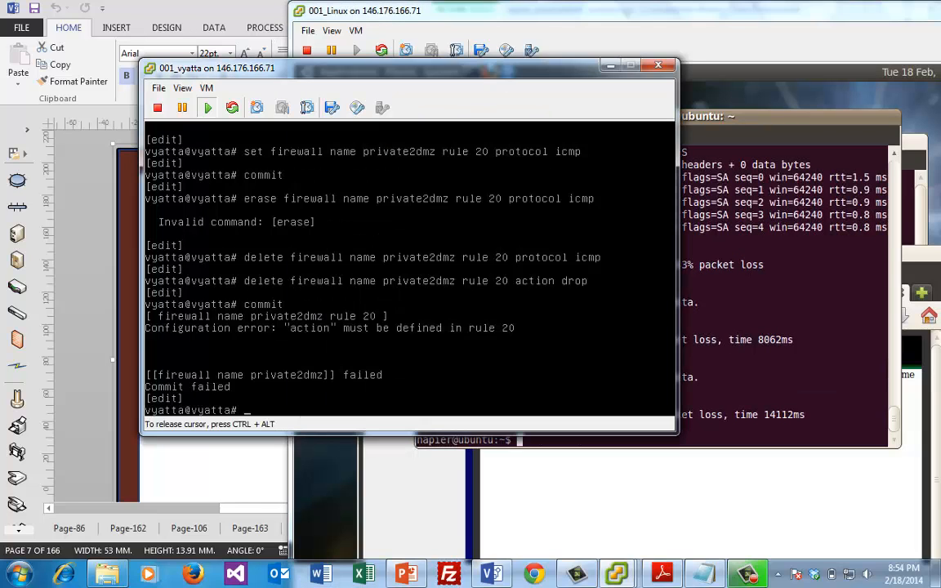
{"action": "type", "text": "commit"}
{"action": "key", "text": "Up"}
{"action": "key", "text": "Up"}
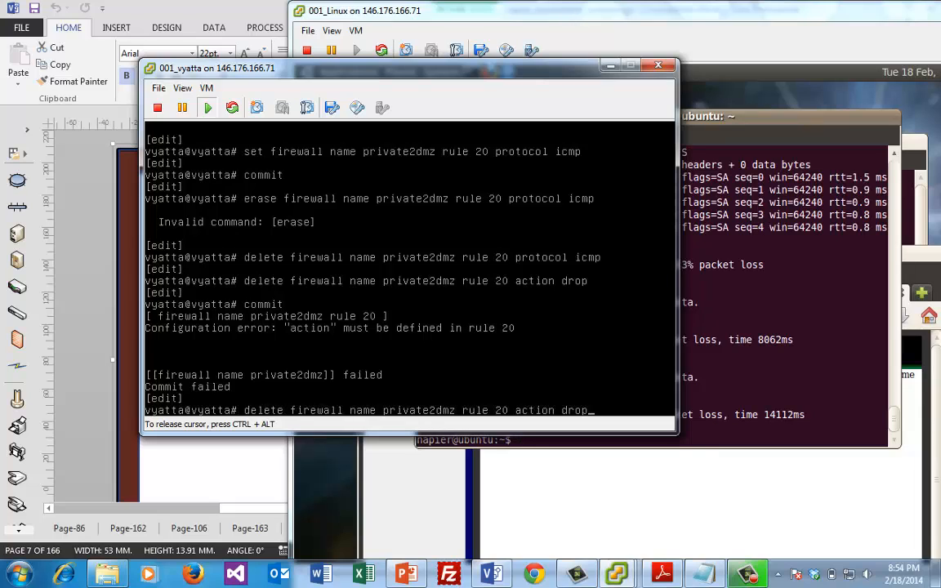
{"action": "key", "text": "Up"}
{"action": "key", "text": "Up"}
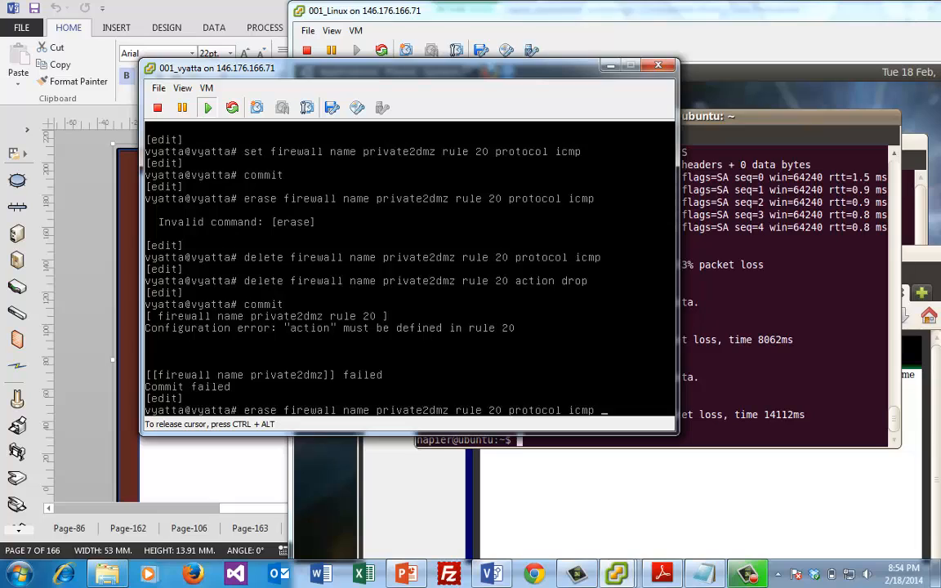
{"action": "key", "text": "Up"}
{"action": "key", "text": "Down"}
{"action": "key", "text": "Down"}
{"action": "key", "text": "Down"}
{"action": "key", "text": "Down"}
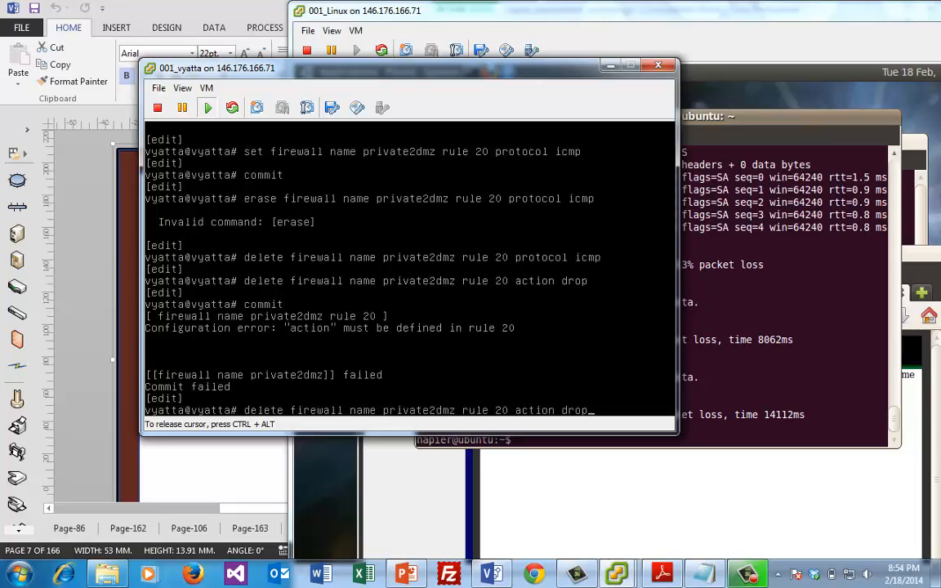
{"action": "key", "text": "Down"}
{"action": "key", "text": "Up"}
{"action": "key", "text": "Up"}
{"action": "key", "text": "Up"}
{"action": "key", "text": "Up"}
{"action": "key", "text": "Up"}
{"action": "key", "text": "Up"}
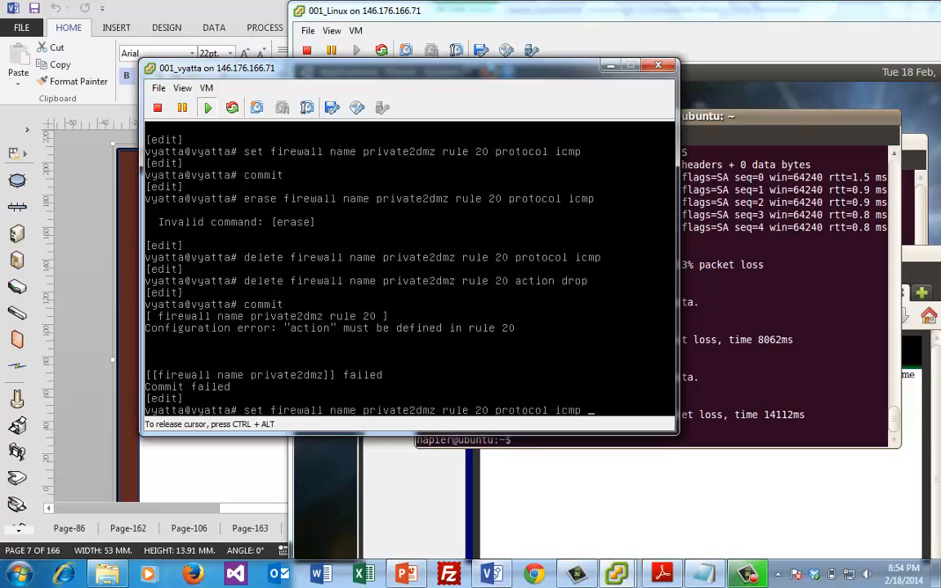
{"action": "key", "text": "Up"}
{"action": "key", "text": "BackSpace"}
{"action": "key", "text": "BackSpace"}
{"action": "key", "text": "BackSpace"}
{"action": "key", "text": "BackSpace"}
{"action": "key", "text": "Tab"}
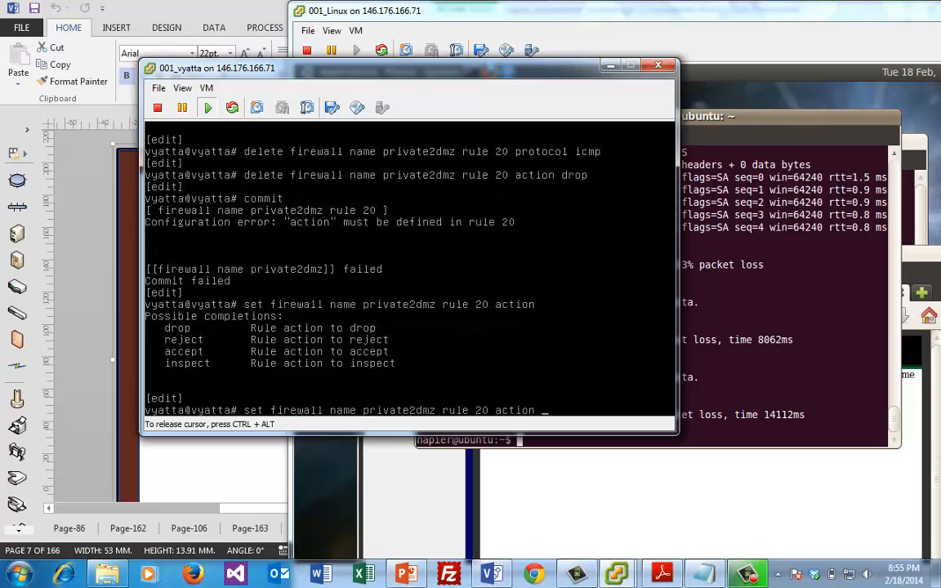
{"action": "type", "text": "accept"}
{"action": "key", "text": "Return"}
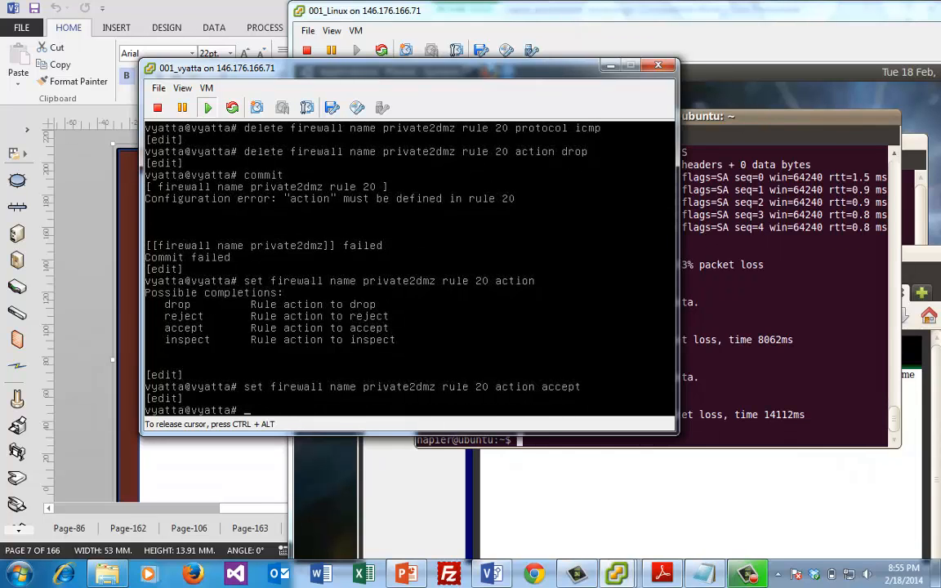
Set rule 20's protocol back to icmp and commit the firewall changes
{"action": "key", "text": "Up"}
{"action": "key", "text": "Up"}
{"action": "key", "text": "Up"}
{"action": "key", "text": "Up"}
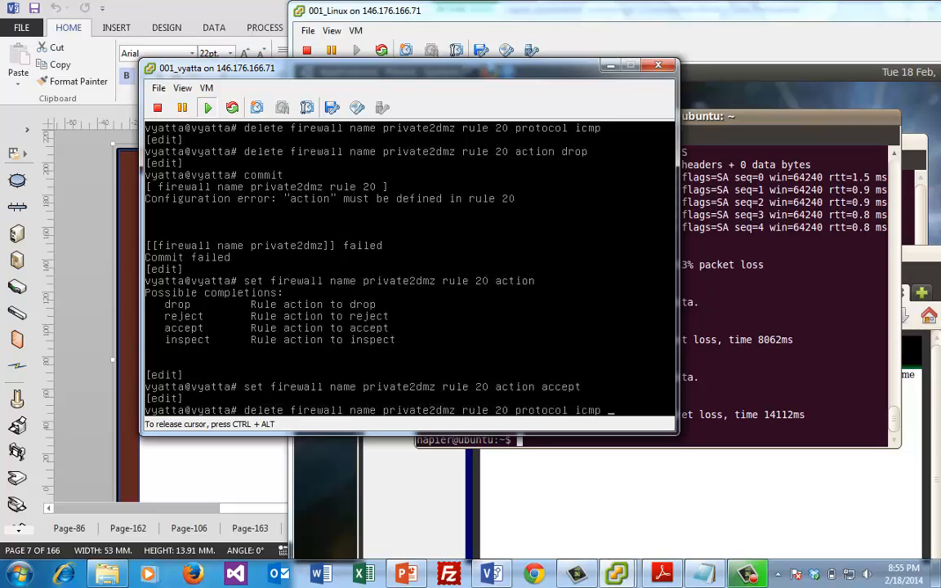
{"action": "key", "text": "Left"}
{"action": "key", "text": "Left"}
{"action": "key", "text": "Left"}
{"action": "key", "text": "Left"}
{"action": "key", "text": "Left"}
{"action": "key", "text": "Left"}
{"action": "key", "text": "Left"}
{"action": "key", "text": "Left"}
{"action": "key", "text": "Left"}
{"action": "key", "text": "Left"}
{"action": "key", "text": "Left"}
{"action": "key", "text": "Left"}
{"action": "key", "text": "Left"}
{"action": "key", "text": "Left"}
{"action": "key", "text": "Left"}
{"action": "key", "text": "Left"}
{"action": "key", "text": "Left"}
{"action": "key", "text": "Left"}
{"action": "key", "text": "Left"}
{"action": "key", "text": "Left"}
{"action": "key", "text": "Left"}
{"action": "key", "text": "Left"}
{"action": "key", "text": "Left"}
{"action": "key", "text": "Left"}
{"action": "key", "text": "Left"}
{"action": "key", "text": "Left"}
{"action": "key", "text": "Left"}
{"action": "key", "text": "Left"}
{"action": "key", "text": "Left"}
{"action": "key", "text": "Left"}
{"action": "key", "text": "Left"}
{"action": "key", "text": "BackSpace"}
{"action": "key", "text": "BackSpace"}
{"action": "key", "text": "BackSpace"}
{"action": "key", "text": "BackSpace"}
{"action": "key", "text": "BackSpace"}
{"action": "key", "text": "BackSpace"}
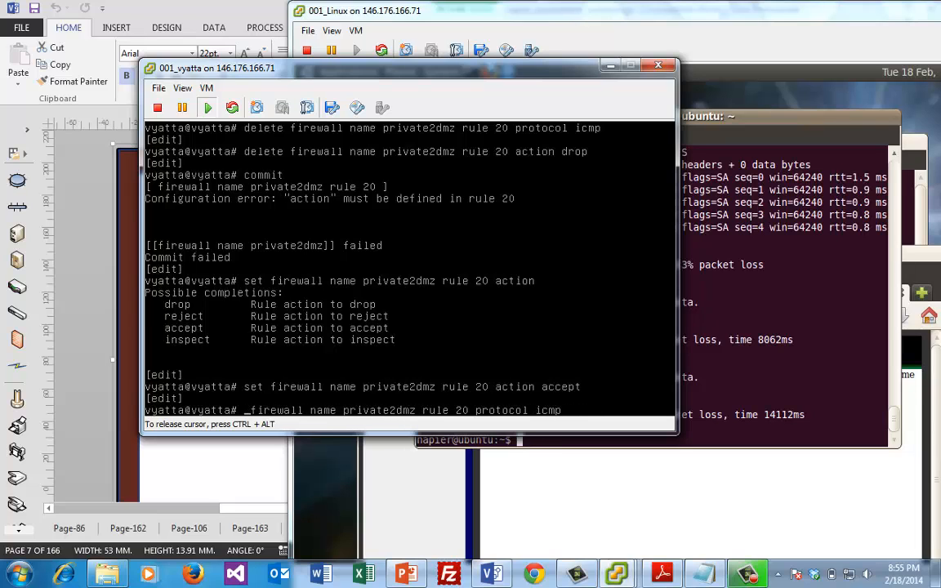
{"action": "type", "text": "set"}
{"action": "key", "text": "Return"}
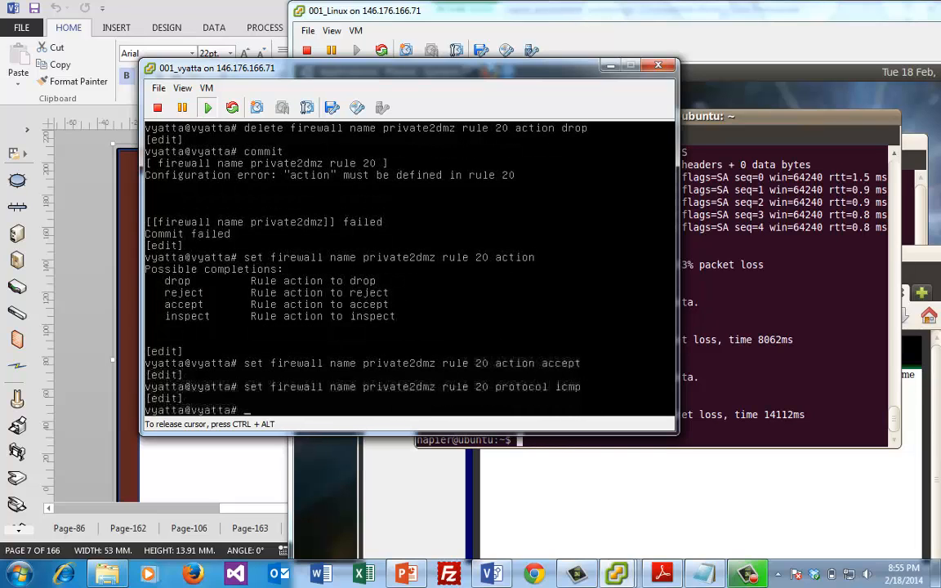
{"action": "type", "text": "commit"}
{"action": "key", "text": "Return"}
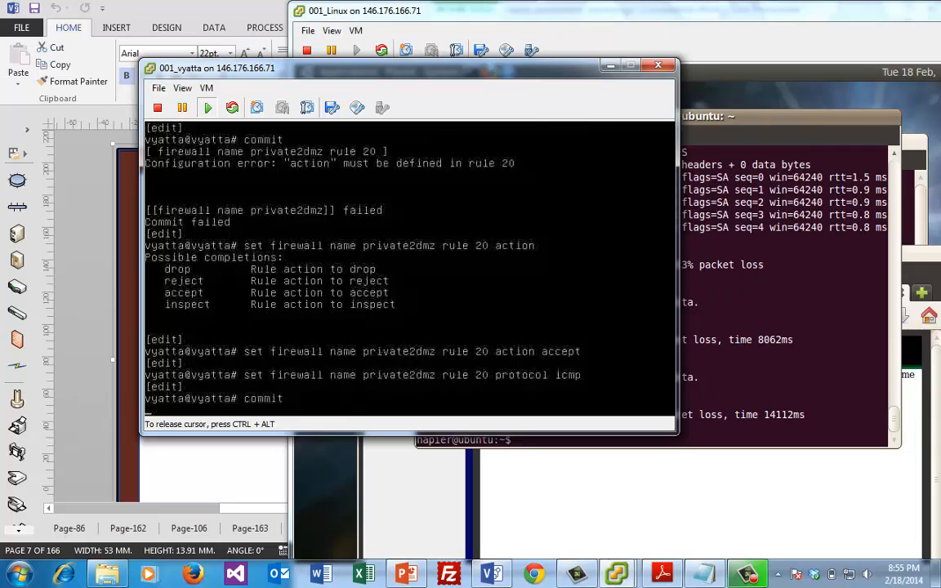
{"action": "left_click", "coordinate": [789, 330]}
Ping 10.0.41.7 from the Linux VM until replies arrive, then type commit on the Vyatta console
{"action": "type", "text": "ping 10.0.41.7"}
{"action": "key", "text": "Return"}
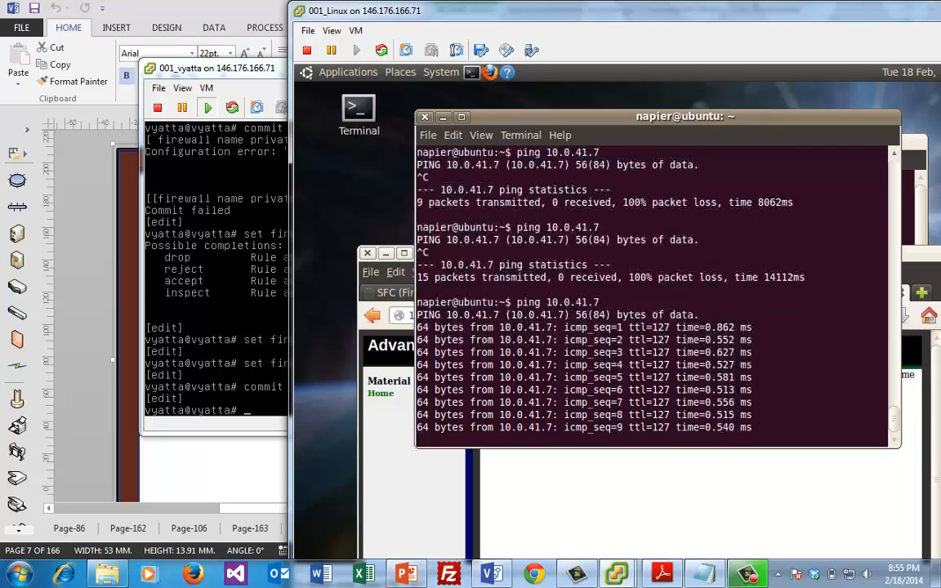
{"action": "left_click", "coordinate": [216, 332]}
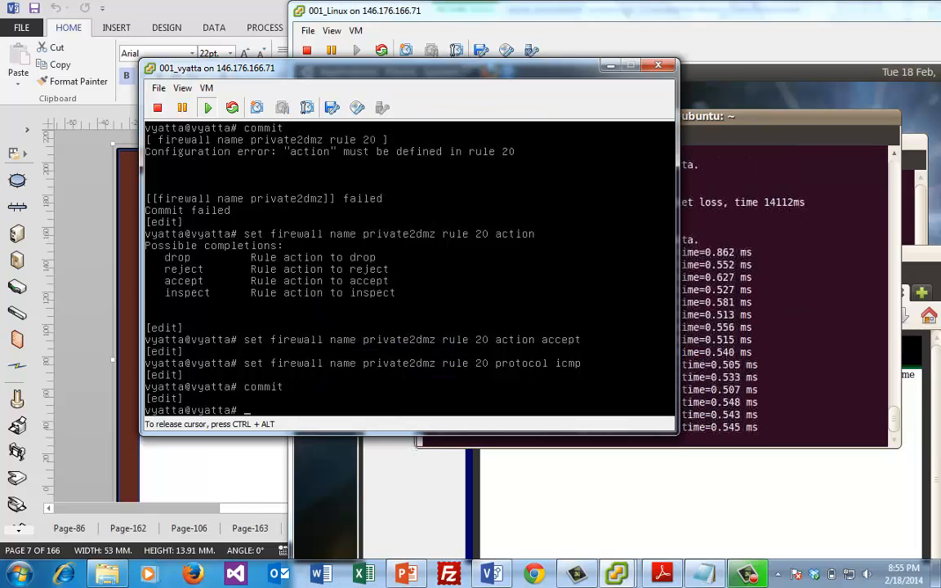
{"action": "type", "text": "commit"}
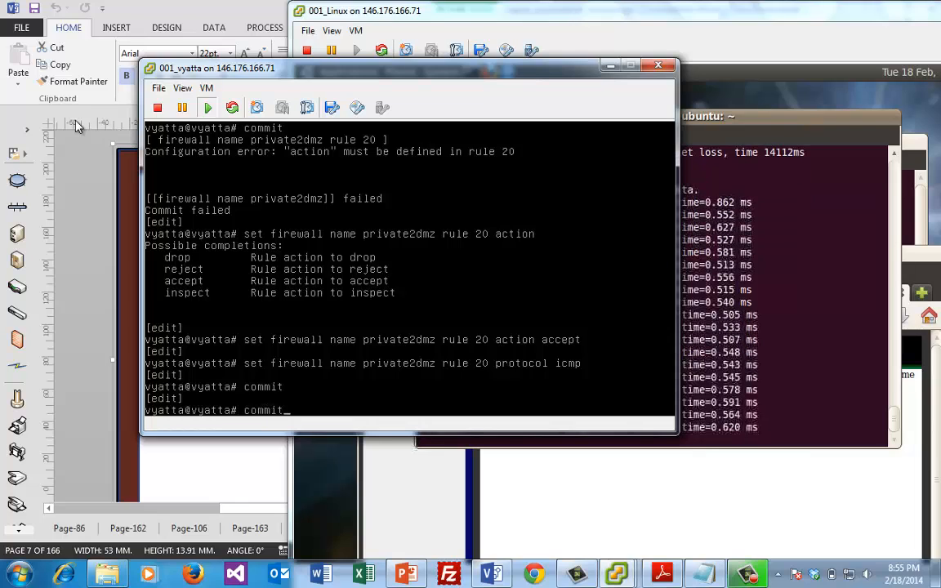
Delete the accept action from private2dmz rule 20
{"action": "left_click", "coordinate": [163, 196]}
{"action": "key", "text": "BackSpace"}
{"action": "key", "text": "BackSpace"}
{"action": "key", "text": "BackSpace"}
{"action": "key", "text": "BackSpace"}
{"action": "key", "text": "BackSpace"}
{"action": "key", "text": "BackSpace"}
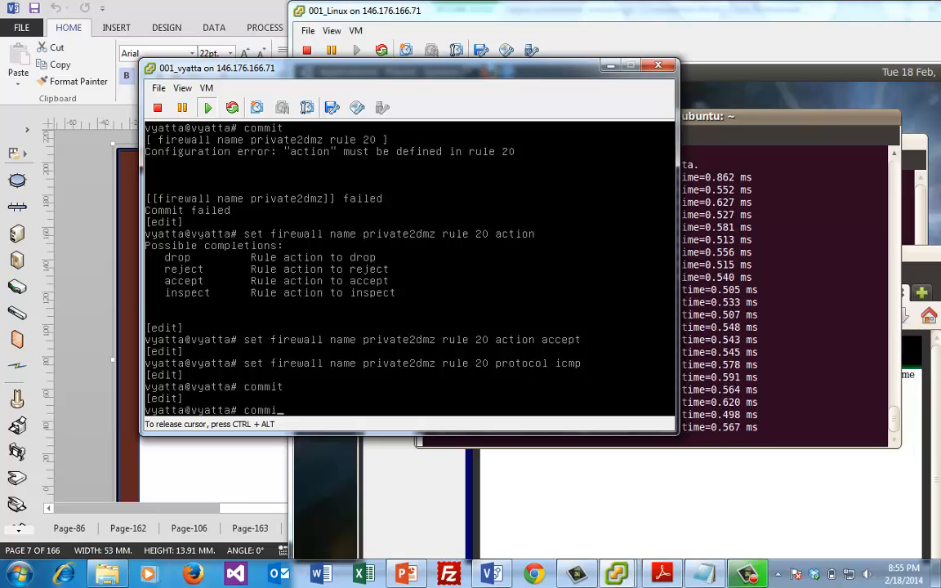
{"action": "key", "text": "Up"}
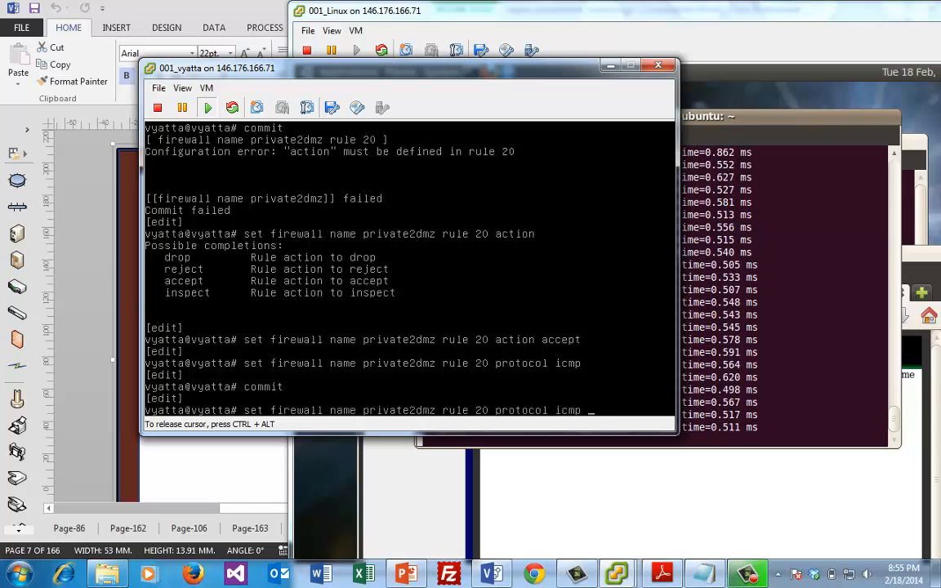
{"action": "key", "text": "Up"}
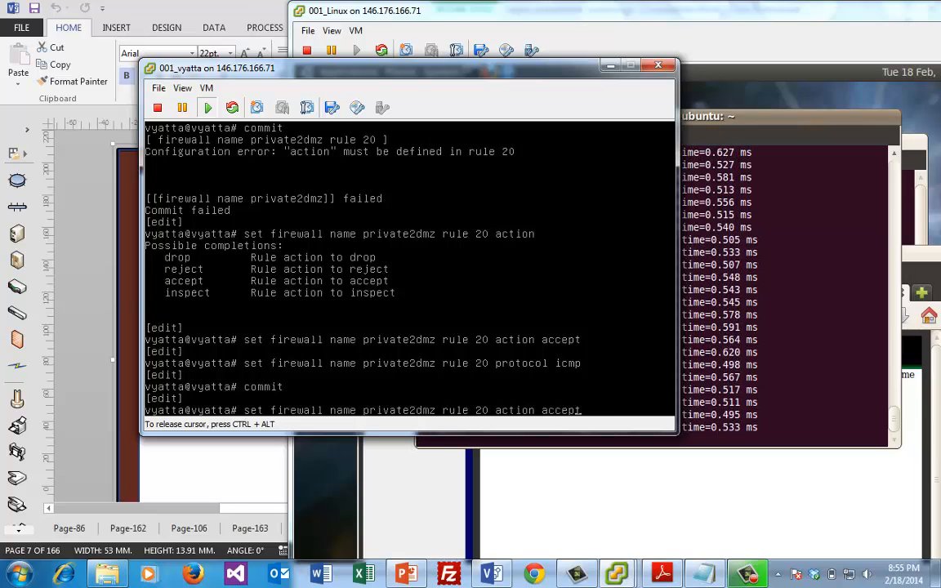
{"action": "key", "text": "Left"}
{"action": "key", "text": "Left"}
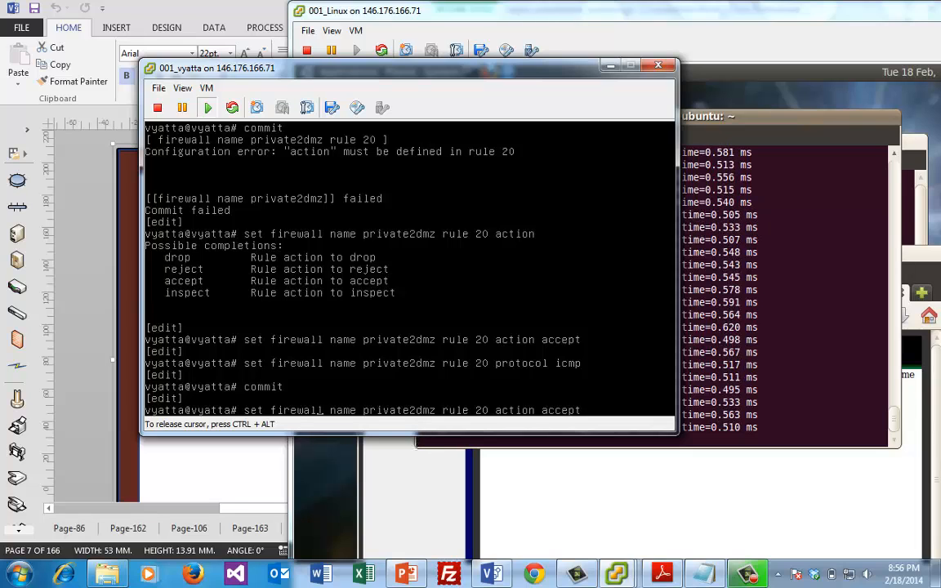
{"action": "key", "text": "Left"}
{"action": "key", "text": "BackSpace"}
{"action": "key", "text": "BackSpace"}
{"action": "key", "text": "BackSpace"}
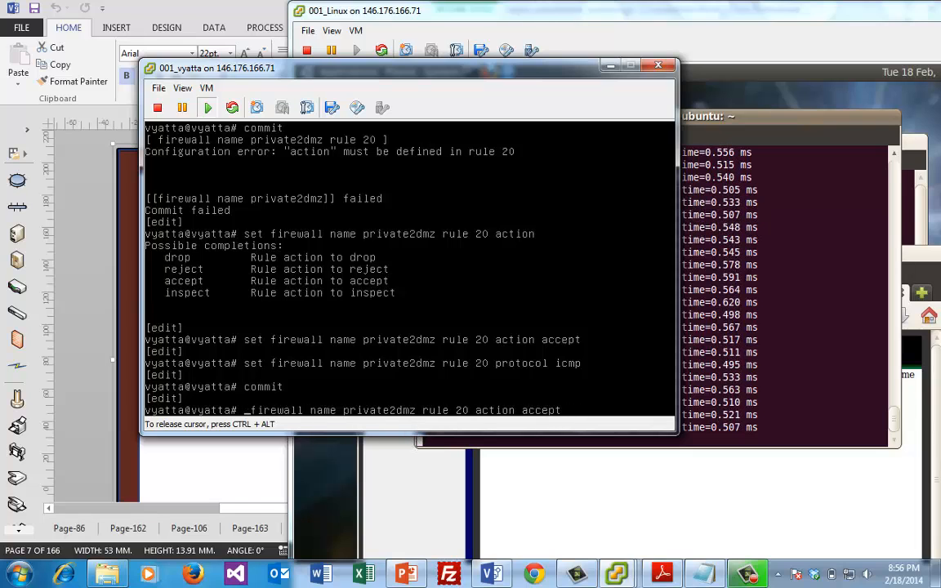
{"action": "type", "text": "delete"}
{"action": "key", "text": "Return"}
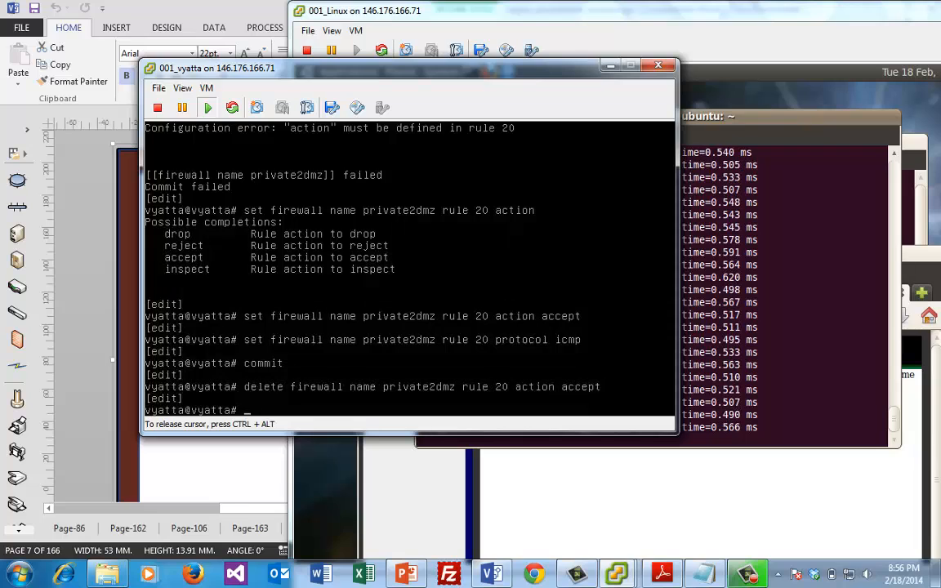
Set rule 20's action to drop and commit, then check the Linux VM's ping output
{"action": "key", "text": "Up"}
{"action": "key", "text": "BackSpace"}
{"action": "key", "text": "BackSpace"}
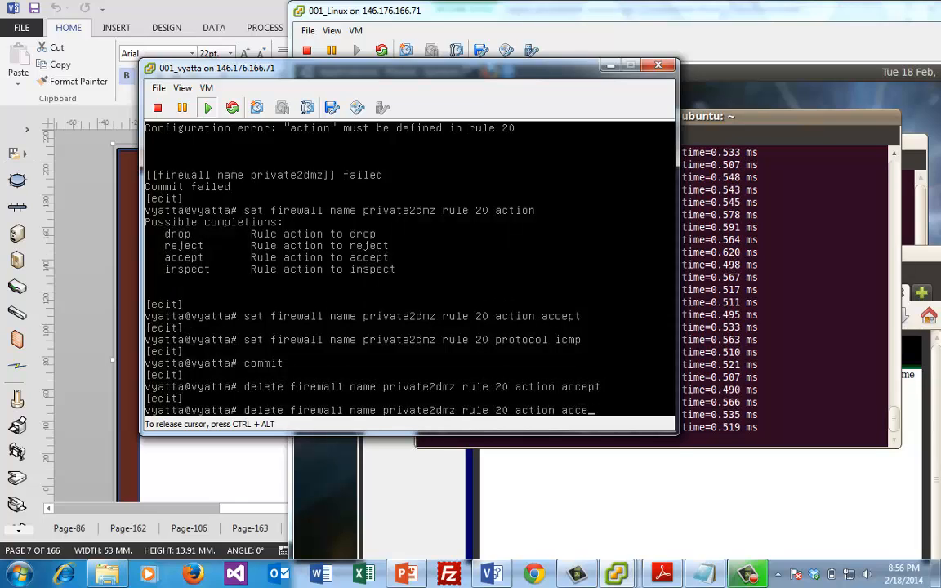
{"action": "key", "text": "BackSpace"}
{"action": "type", "text": "drop"}
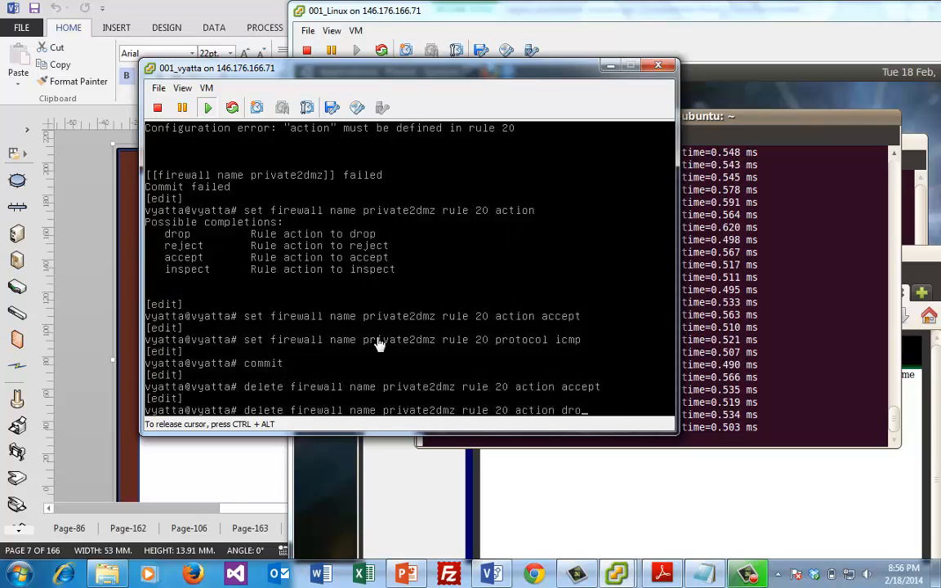
{"action": "key", "text": "Left"}
{"action": "key", "text": "Left"}
{"action": "key", "text": "Left"}
{"action": "key", "text": "Left"}
{"action": "key", "text": "Left"}
{"action": "key", "text": "Left"}
{"action": "key", "text": "Left"}
{"action": "key", "text": "Left"}
{"action": "key", "text": "Left"}
{"action": "key", "text": "Left"}
{"action": "key", "text": "Left"}
{"action": "key", "text": "Left"}
{"action": "key", "text": "Left"}
{"action": "key", "text": "Left"}
{"action": "key", "text": "Left"}
{"action": "key", "text": "Left"}
{"action": "key", "text": "Left"}
{"action": "key", "text": "Left"}
{"action": "key", "text": "Left"}
{"action": "key", "text": "Left"}
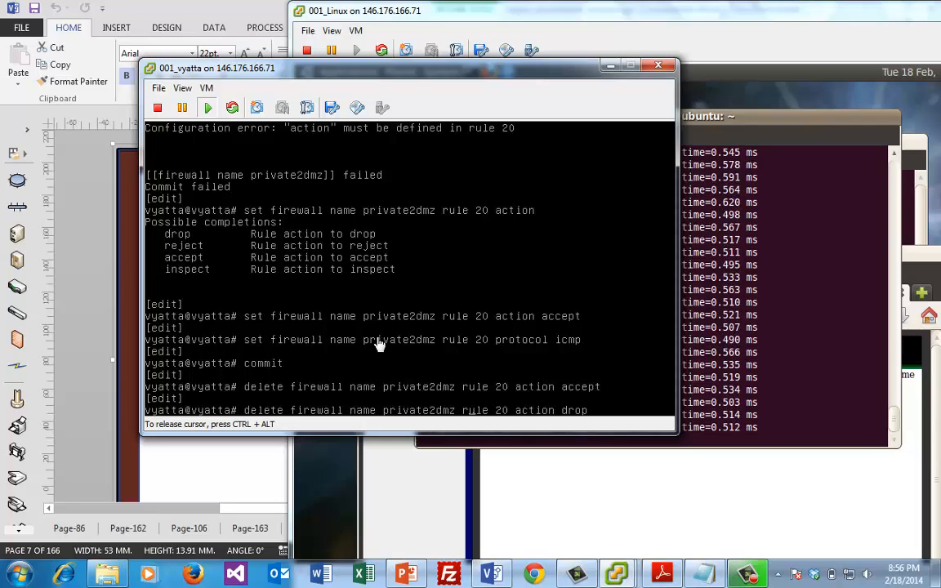
{"action": "key", "text": "Left"}
{"action": "key", "text": "Left"}
{"action": "key", "text": "Left"}
{"action": "key", "text": "Left"}
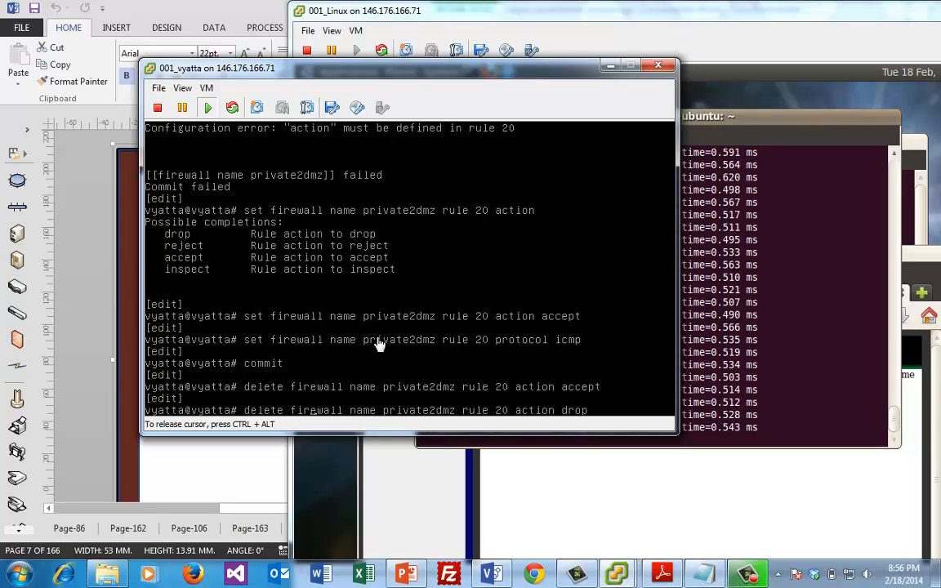
{"action": "key", "text": "BackSpace"}
{"action": "key", "text": "BackSpace"}
{"action": "key", "text": "BackSpace"}
{"action": "key", "text": "BackSpace"}
{"action": "key", "text": "BackSpace"}
{"action": "key", "text": "BackSpace"}
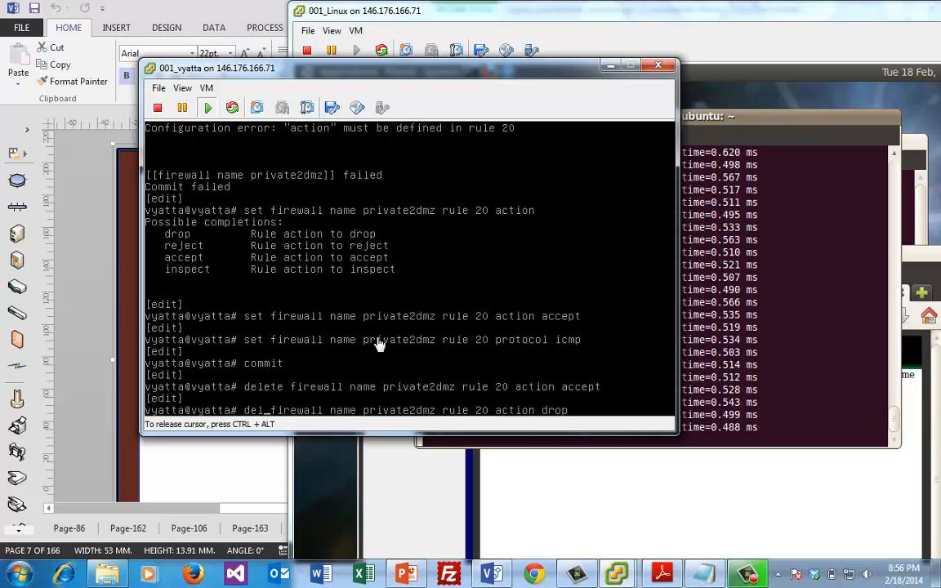
{"action": "type", "text": "set"}
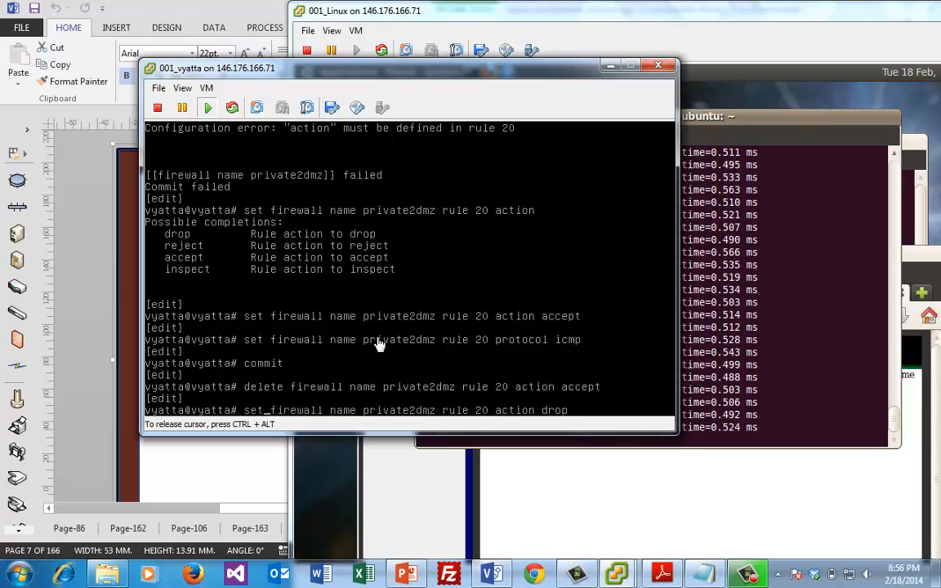
{"action": "key", "text": "Return"}
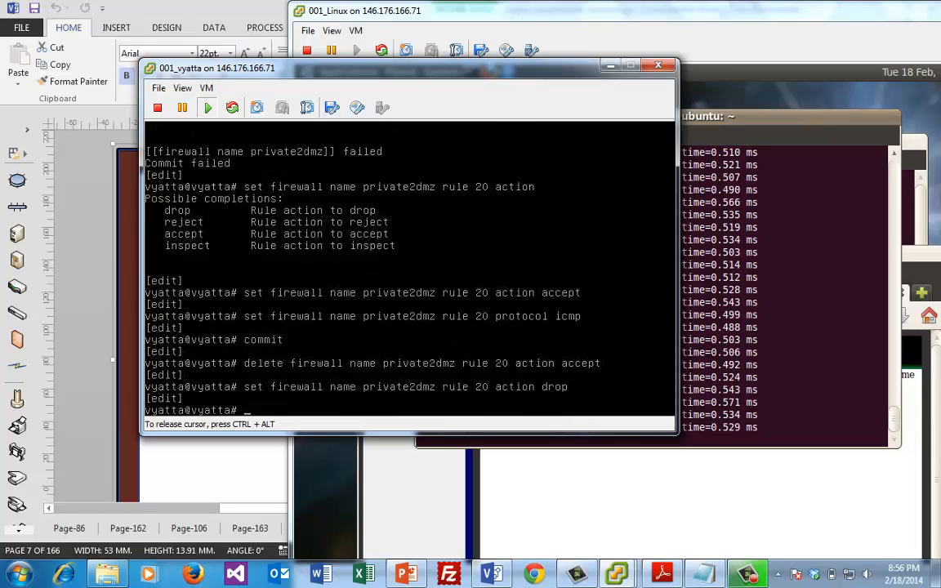
{"action": "type", "text": "commit"}
{"action": "key", "text": "Return"}
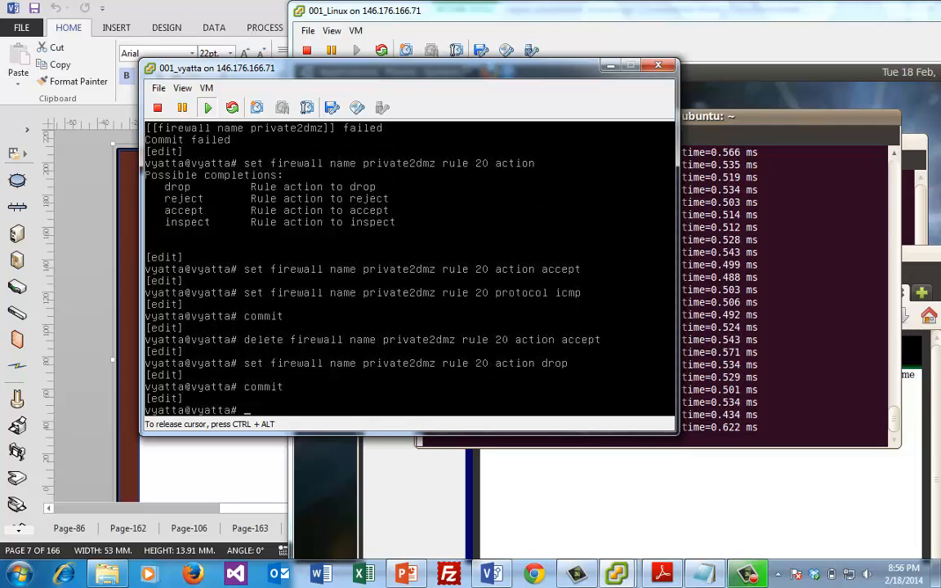
{"action": "left_click", "coordinate": [807, 237]}
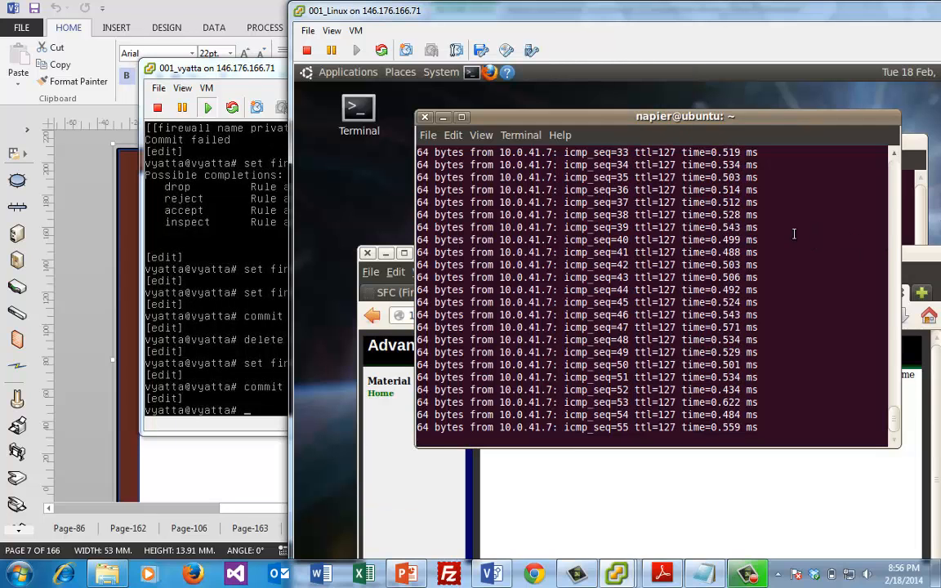
Switch back to the 001_vyatta console and release the captured cursor with Ctrl+Alt
{"action": "left_click", "coordinate": [248, 348]}
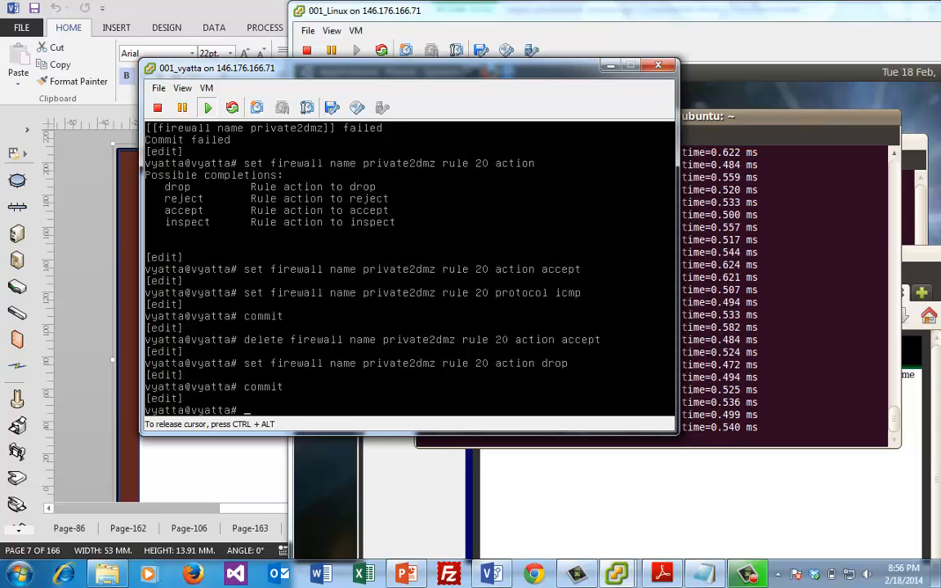
{"action": "type", "text": "~"}
{"action": "key", "text": "ctrl+alt"}
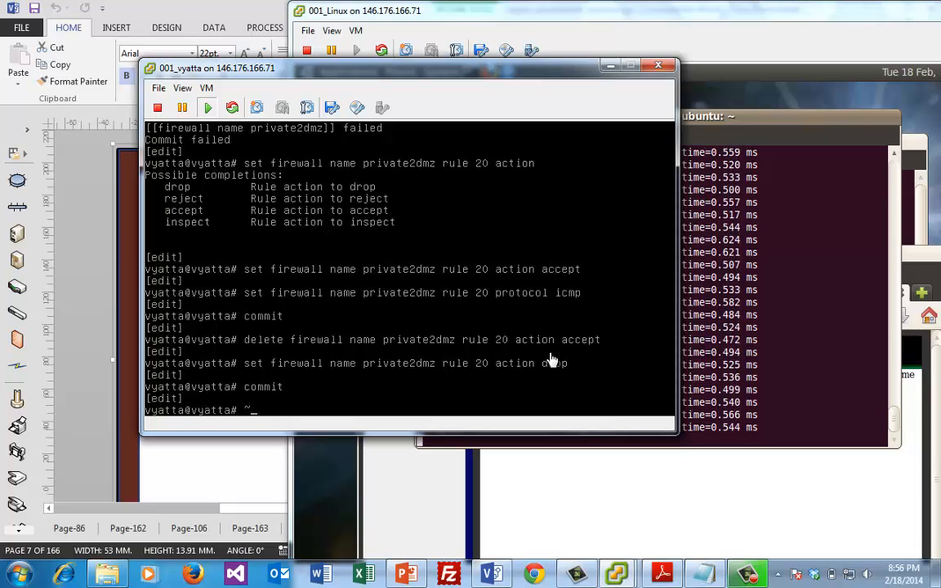